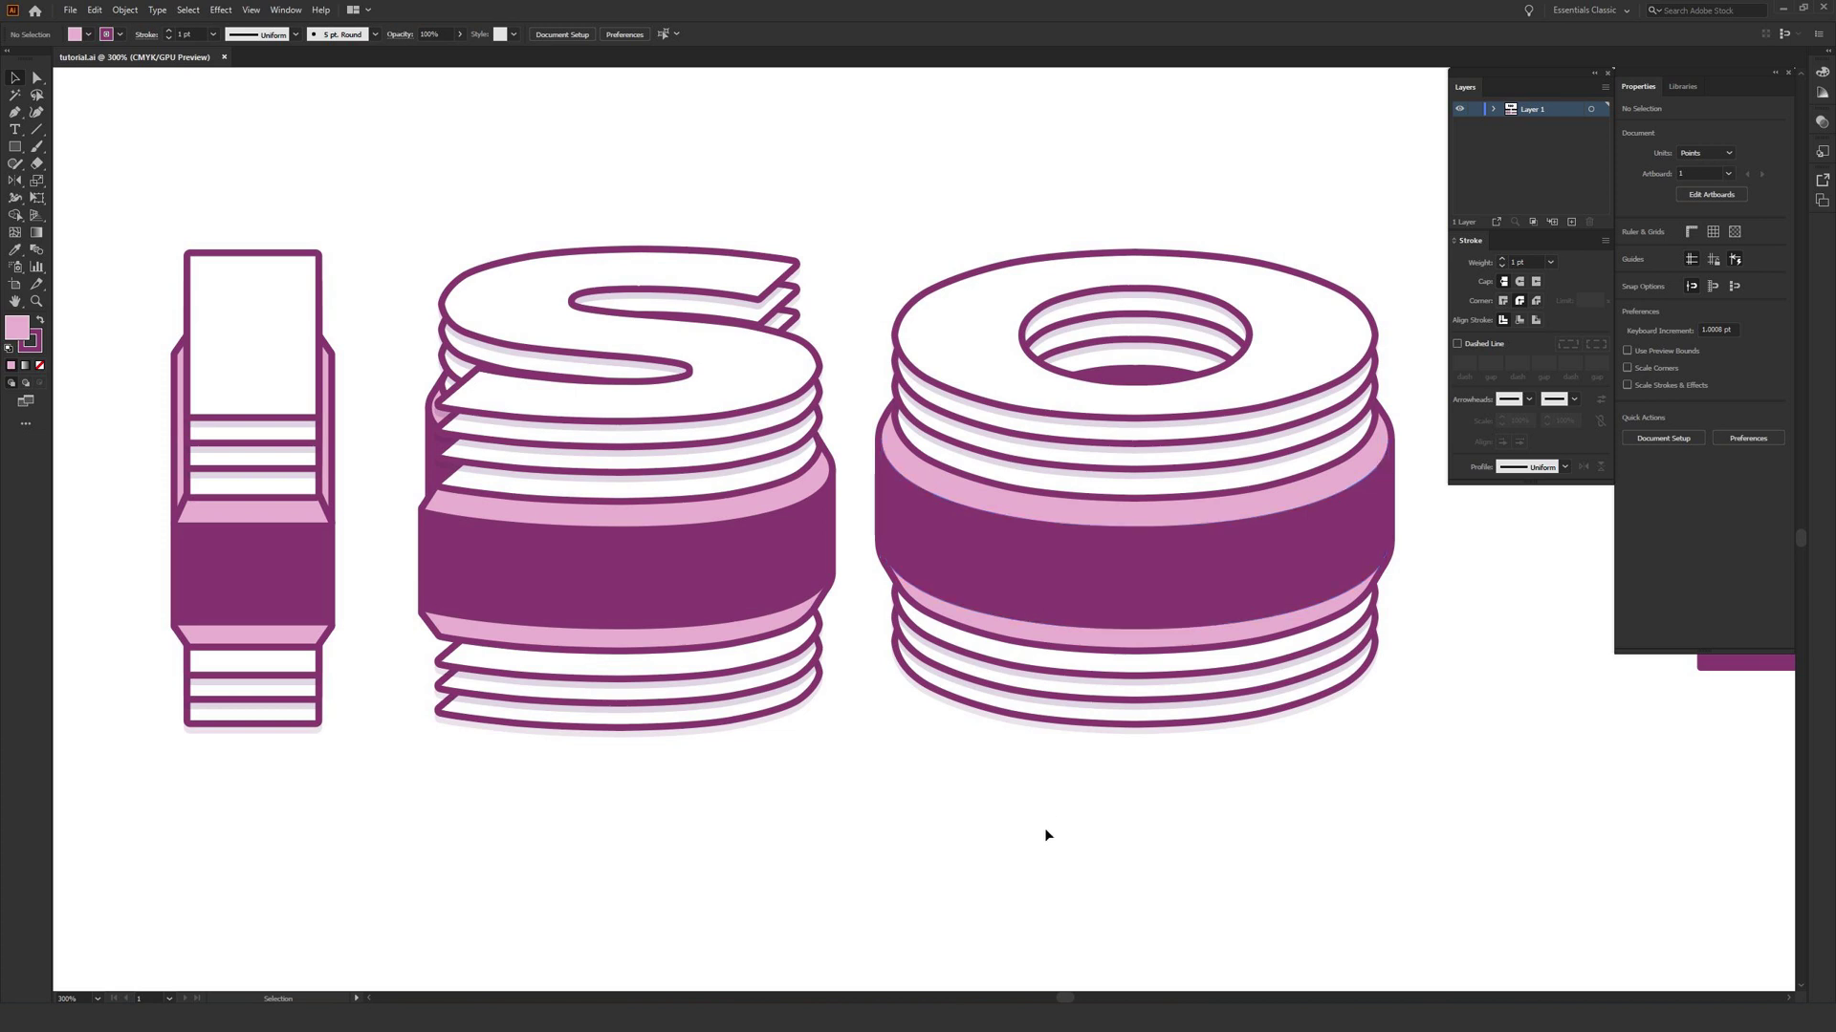
# View the document at 100% and move the Properties panel beside the artwork
pyautogui.hotkey('ctrl', '1')
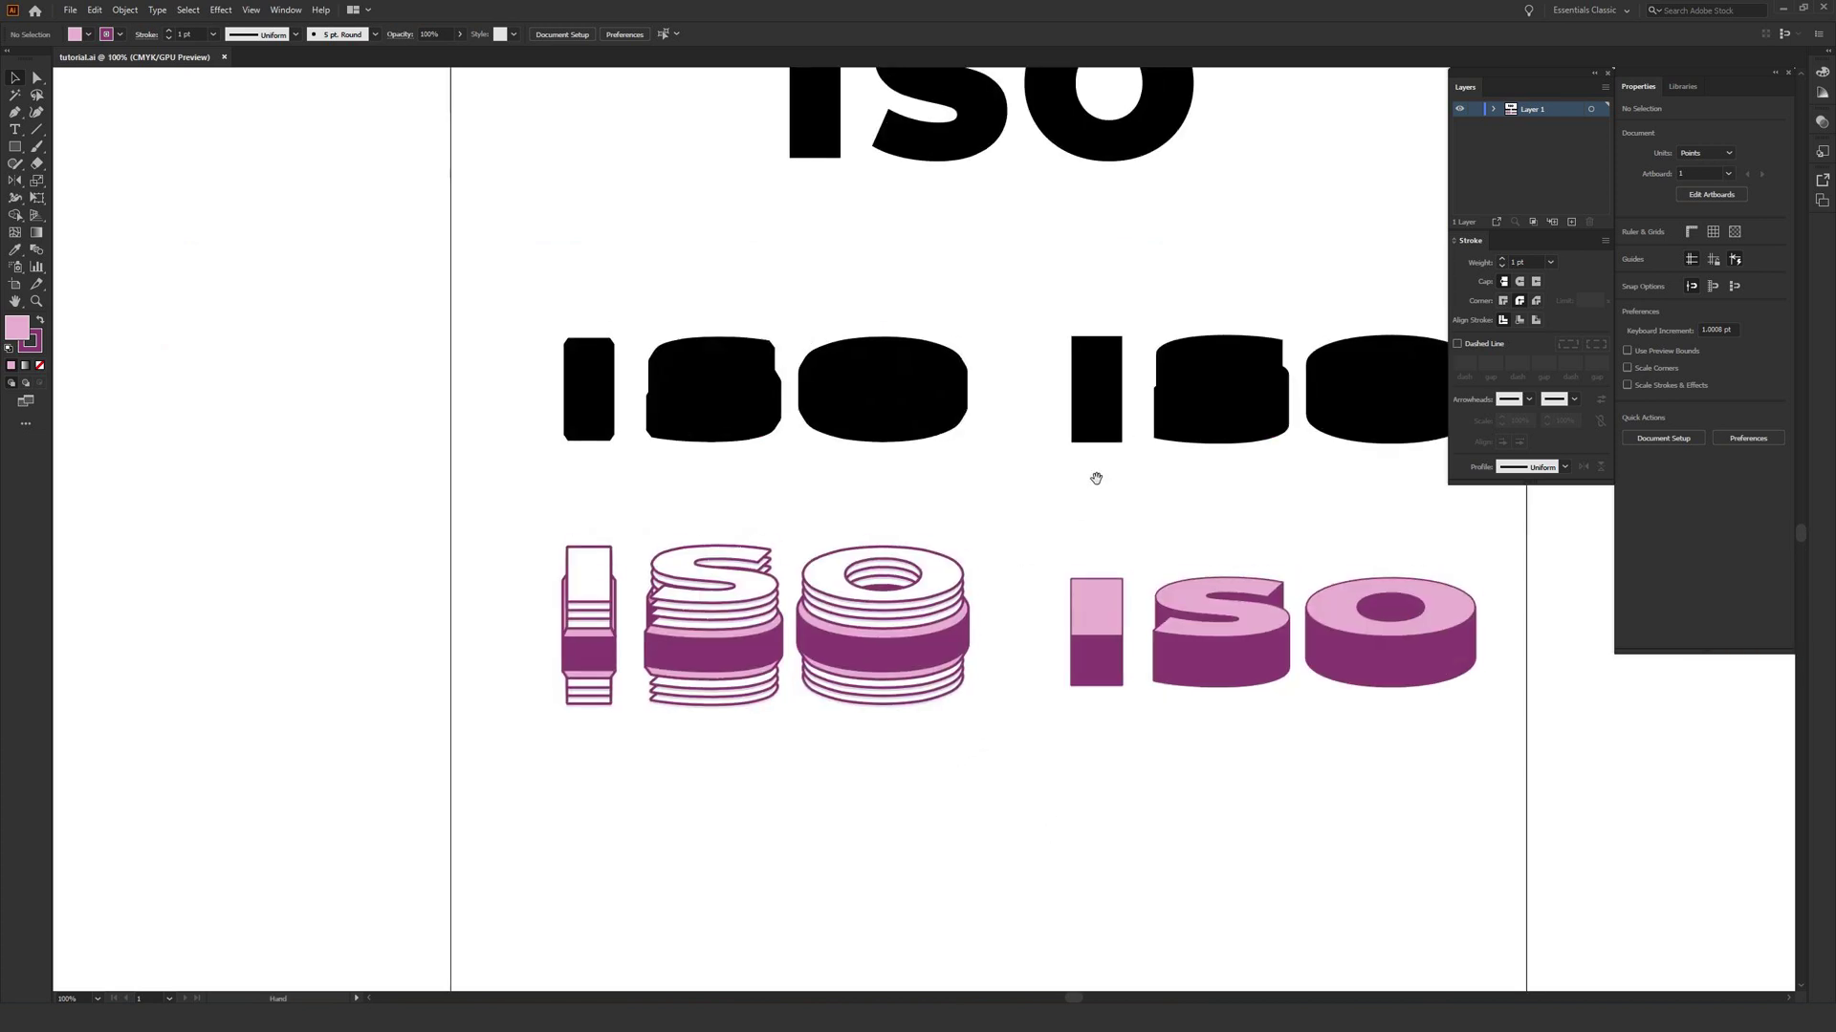
pyautogui.moveTo(1094, 475); pyautogui.dragTo(938, 512)
pyautogui.moveTo(1717, 71); pyautogui.dragTo(1151, 197)
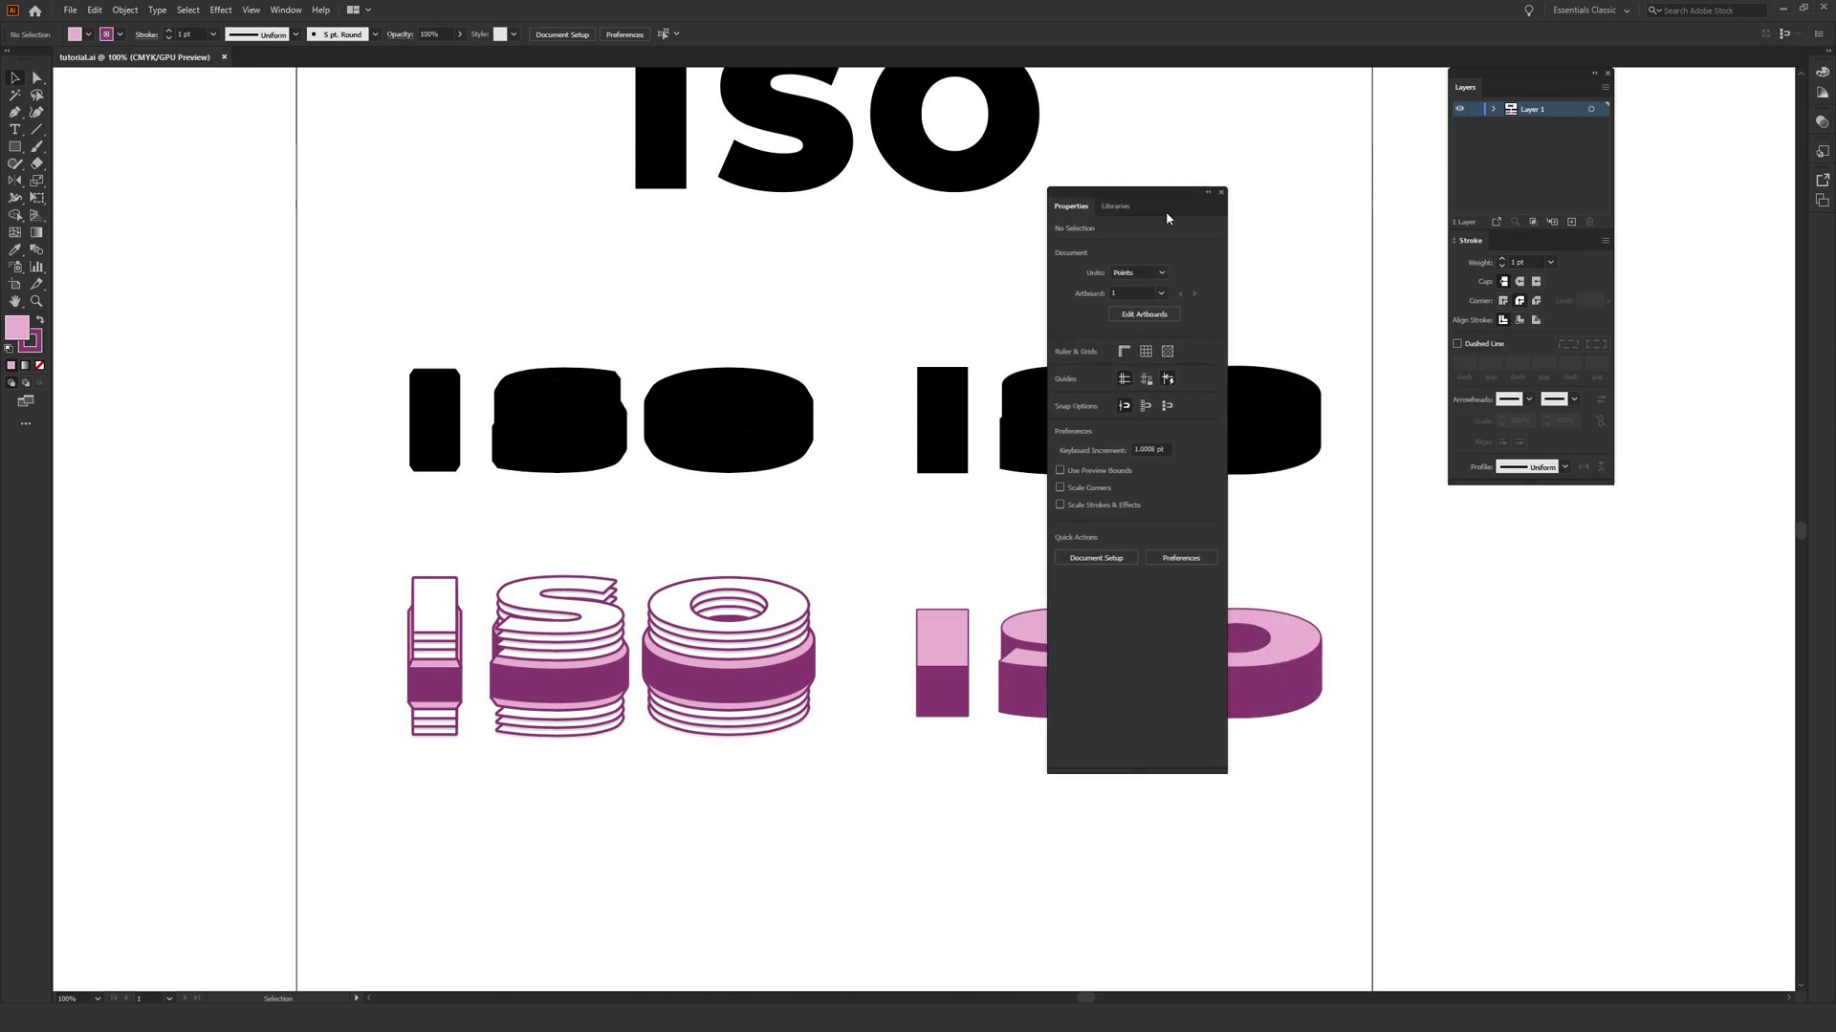
# Check that the Properties panel and Smart Guides are enabled
pyautogui.click(286, 9)
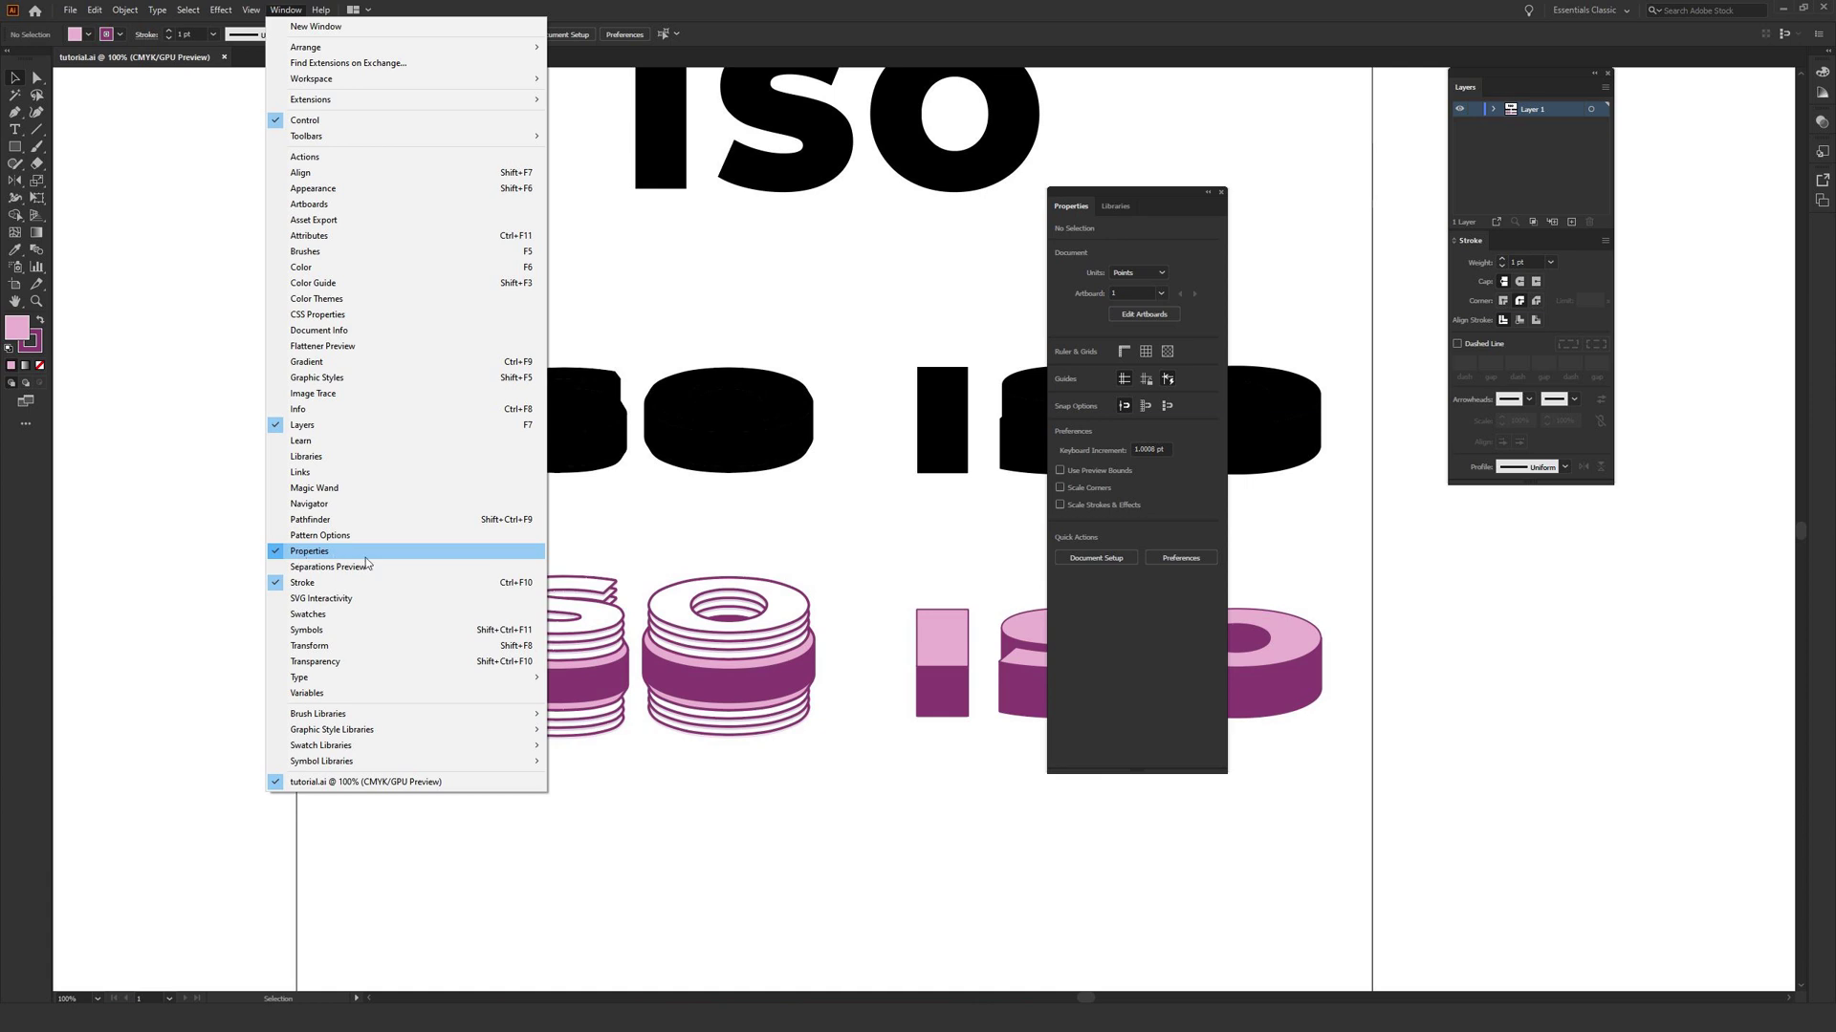
pyautogui.click(649, 278)
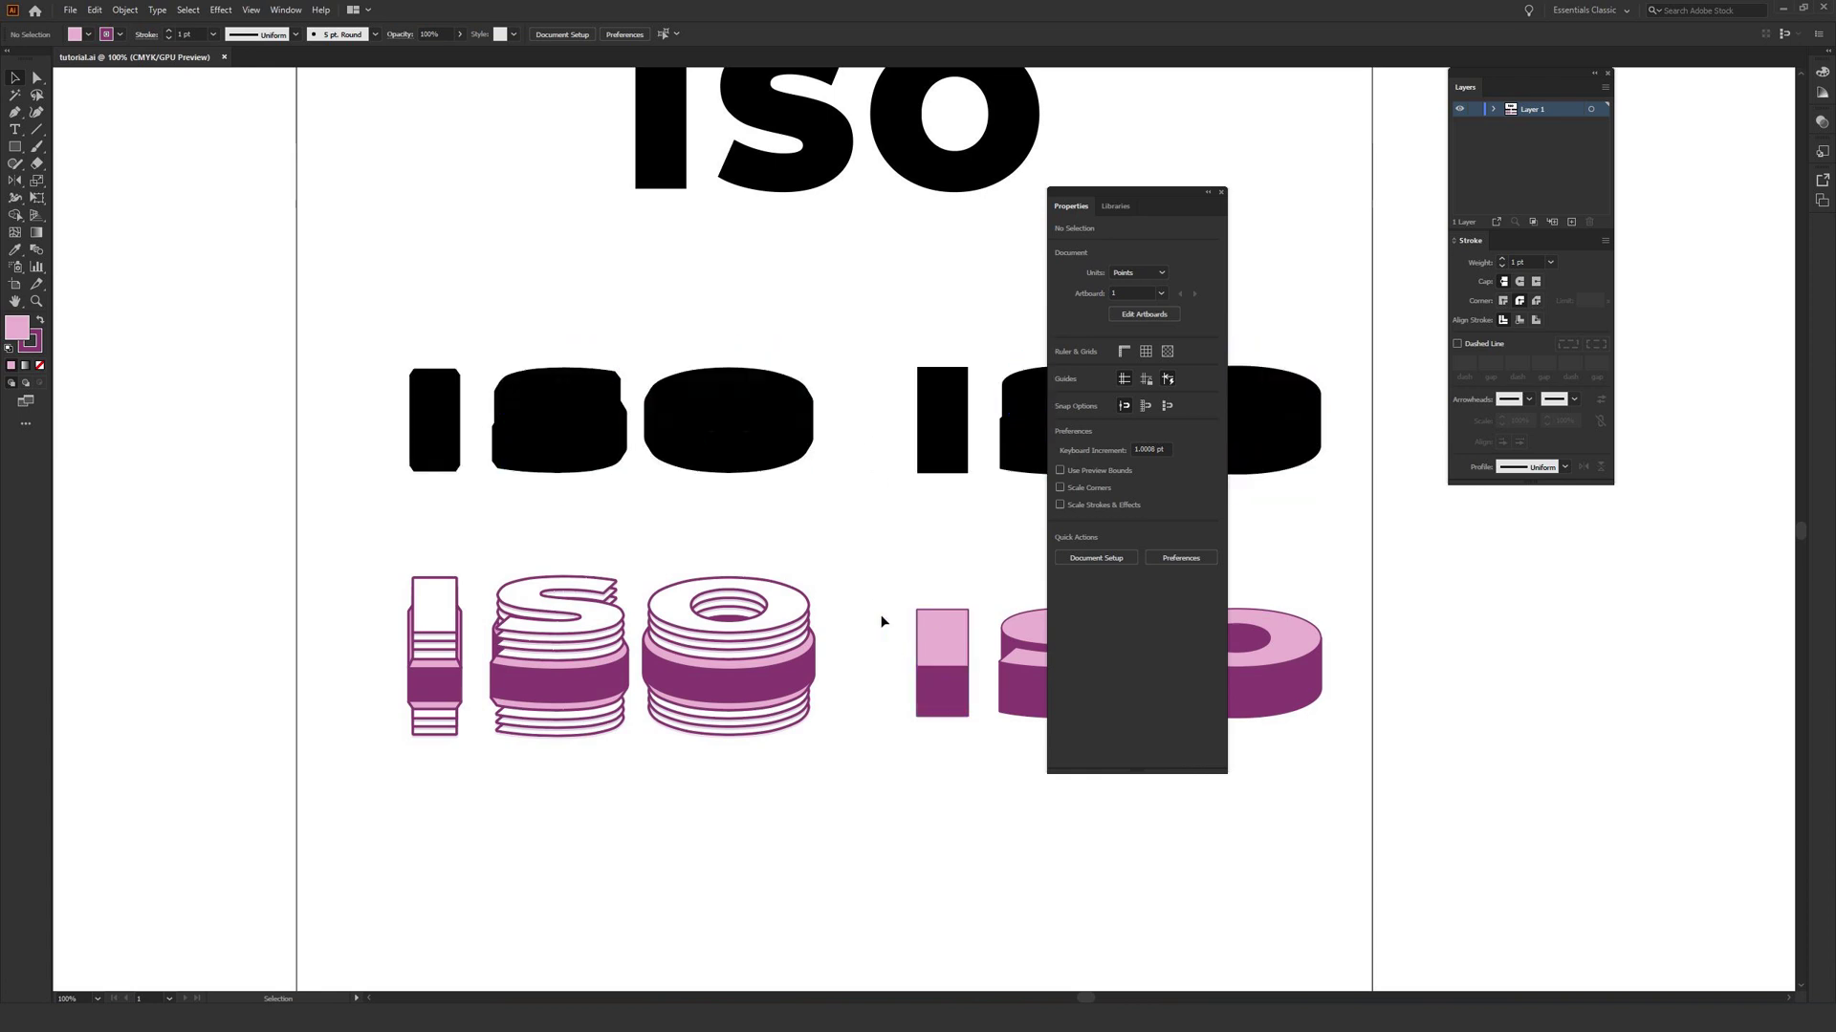
pyautogui.click(255, 12)
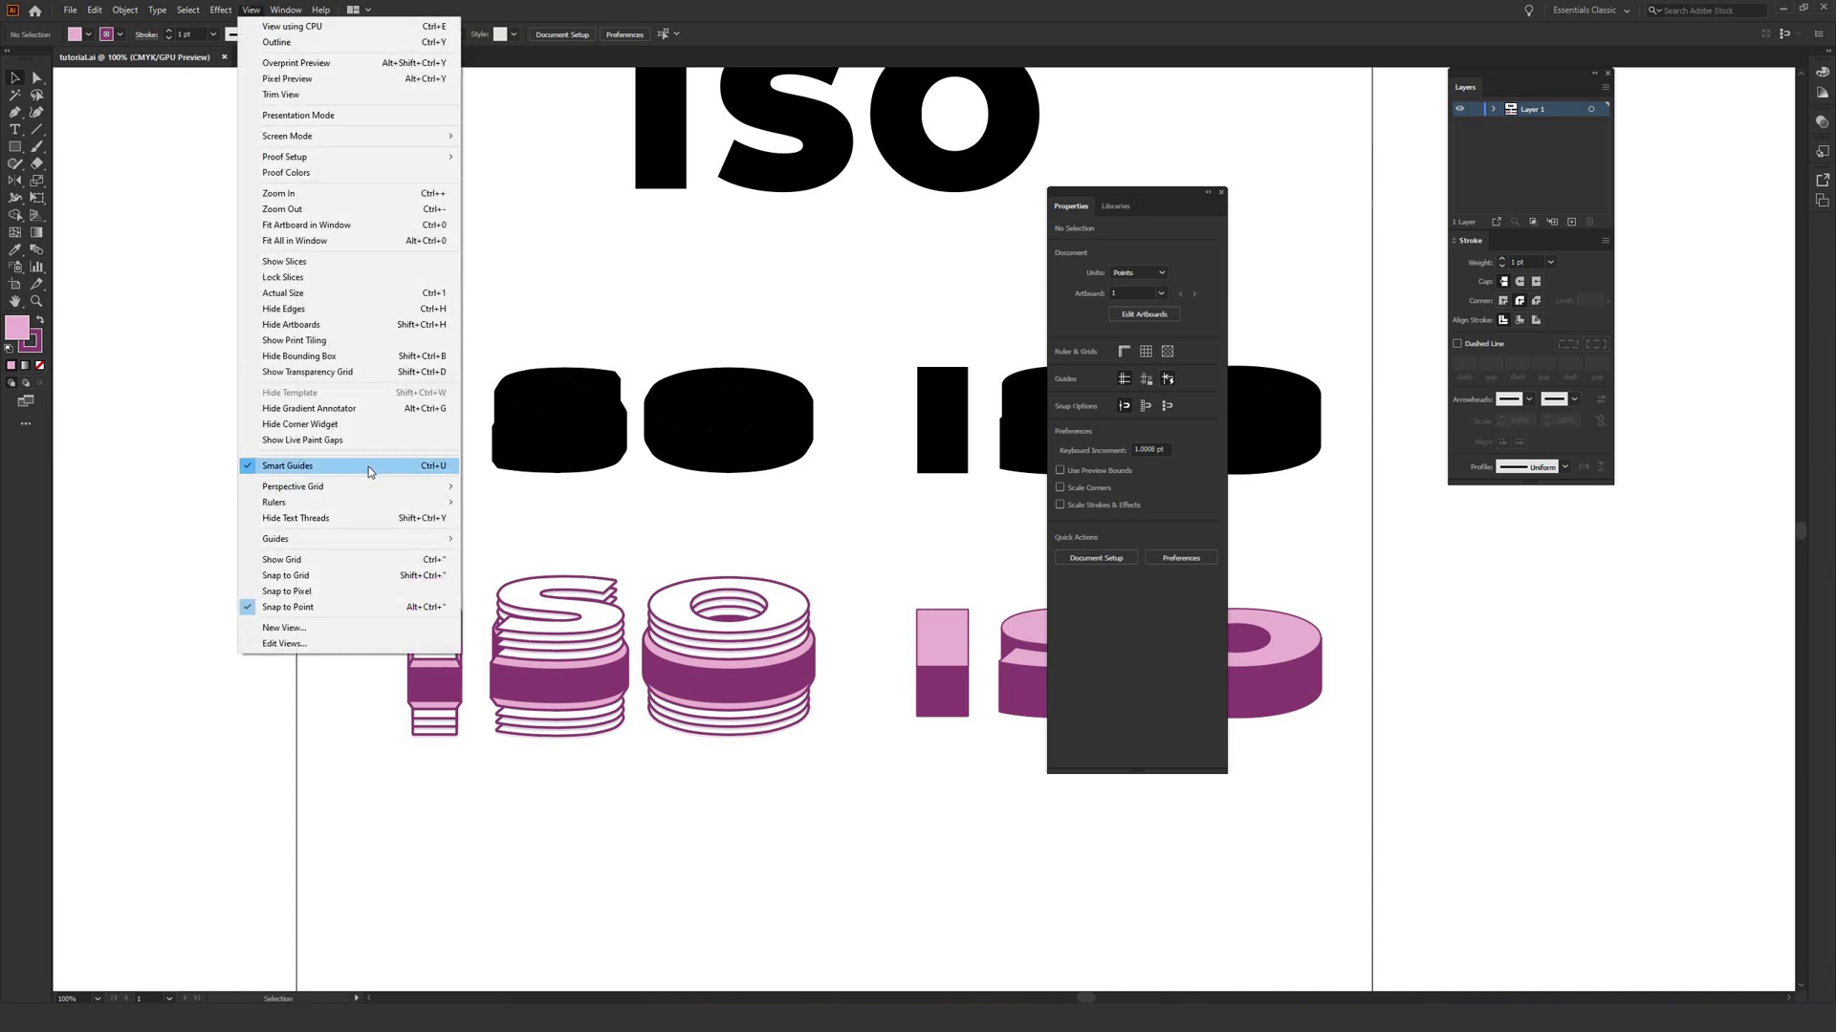
pyautogui.click(369, 467)
# Place the ISO text on the empty canvas outside the artboard, to the right of it
pyautogui.scroll(5, 629, 273)
pyautogui.hscroll(5, 629, 273)
pyautogui.click(558, 441)
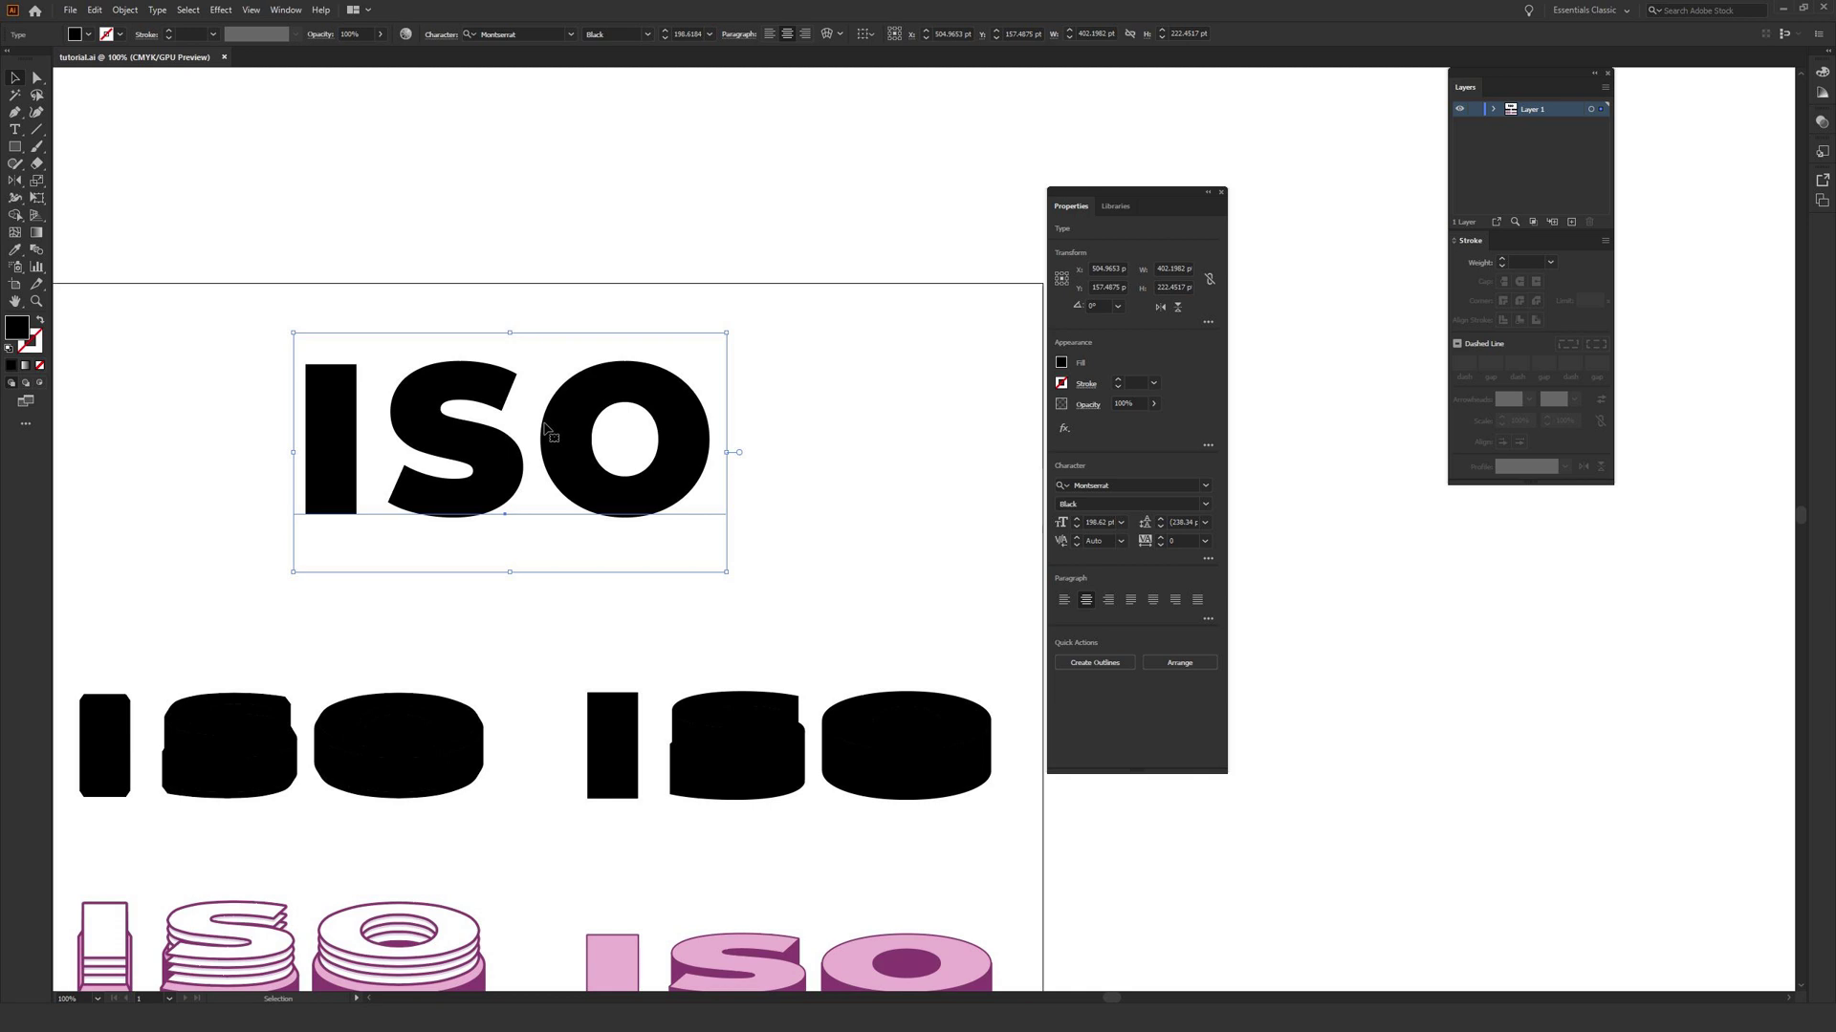
pyautogui.moveTo(545, 427); pyautogui.dragTo(941, 436)
pyautogui.moveTo(865, 563); pyautogui.dragTo(604, 320)
pyautogui.press('v')
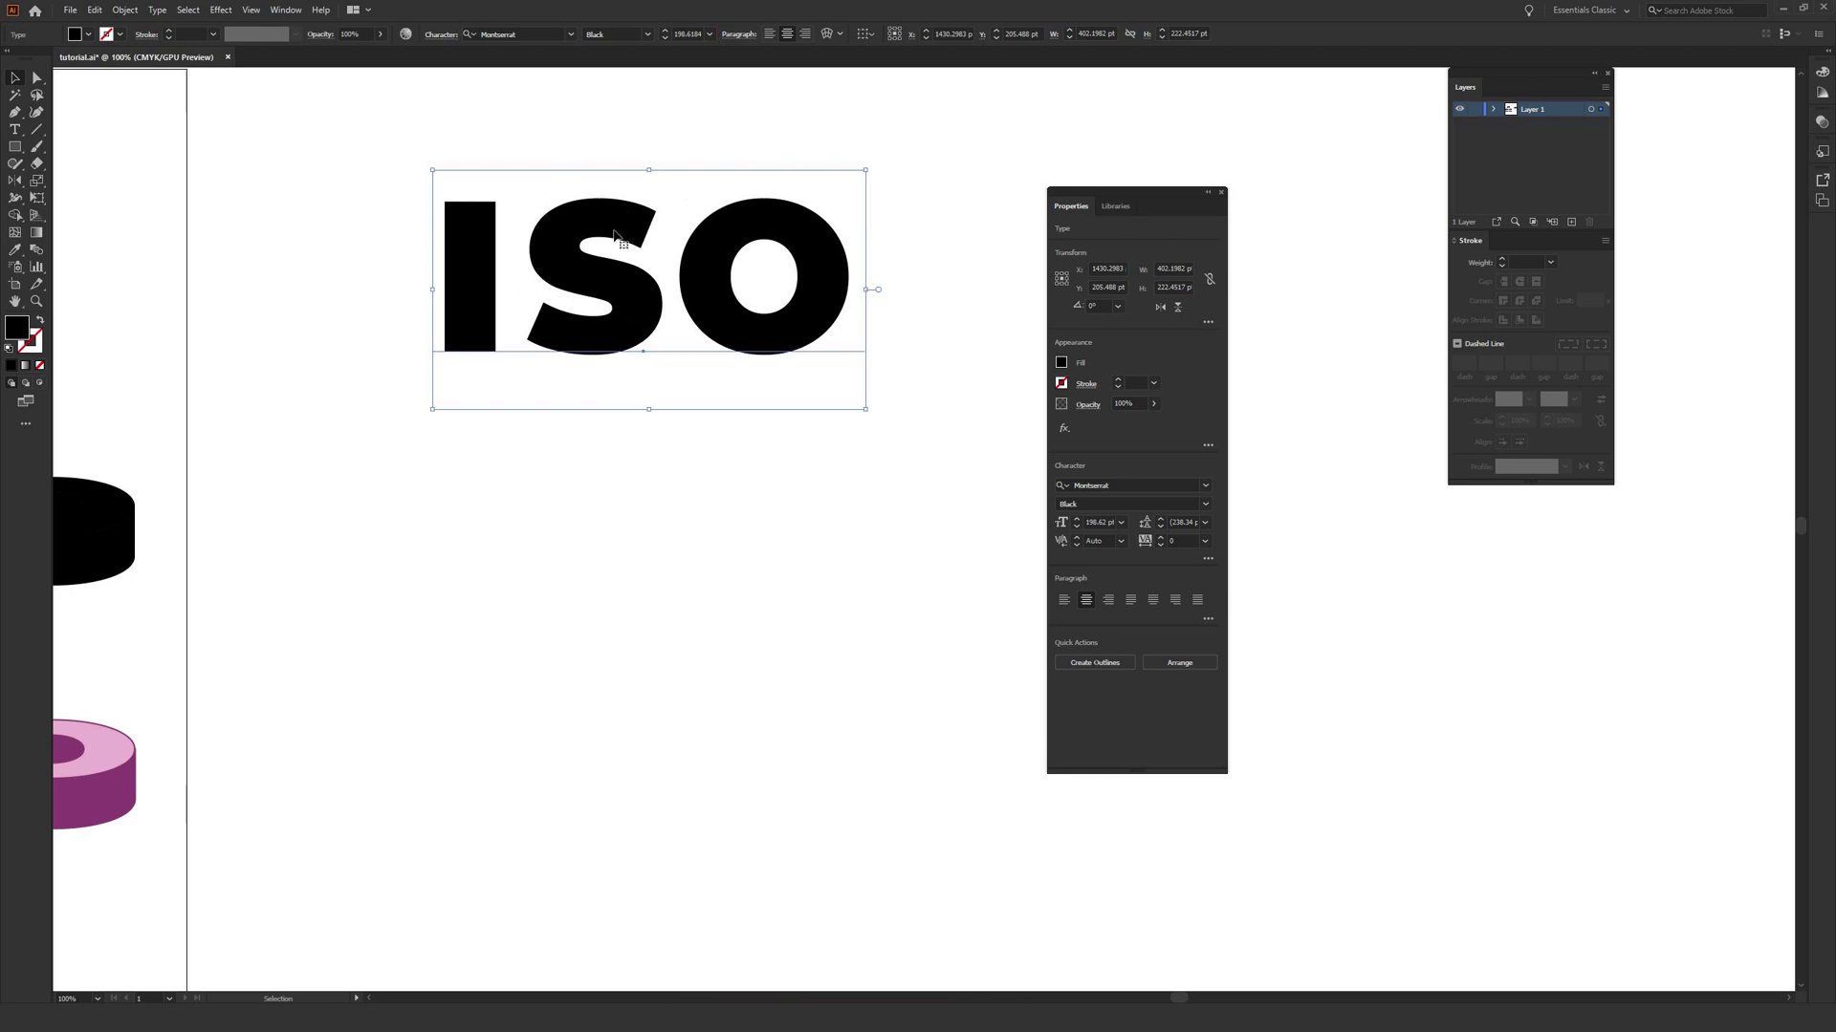
pyautogui.moveTo(626, 268); pyautogui.dragTo(725, 373)
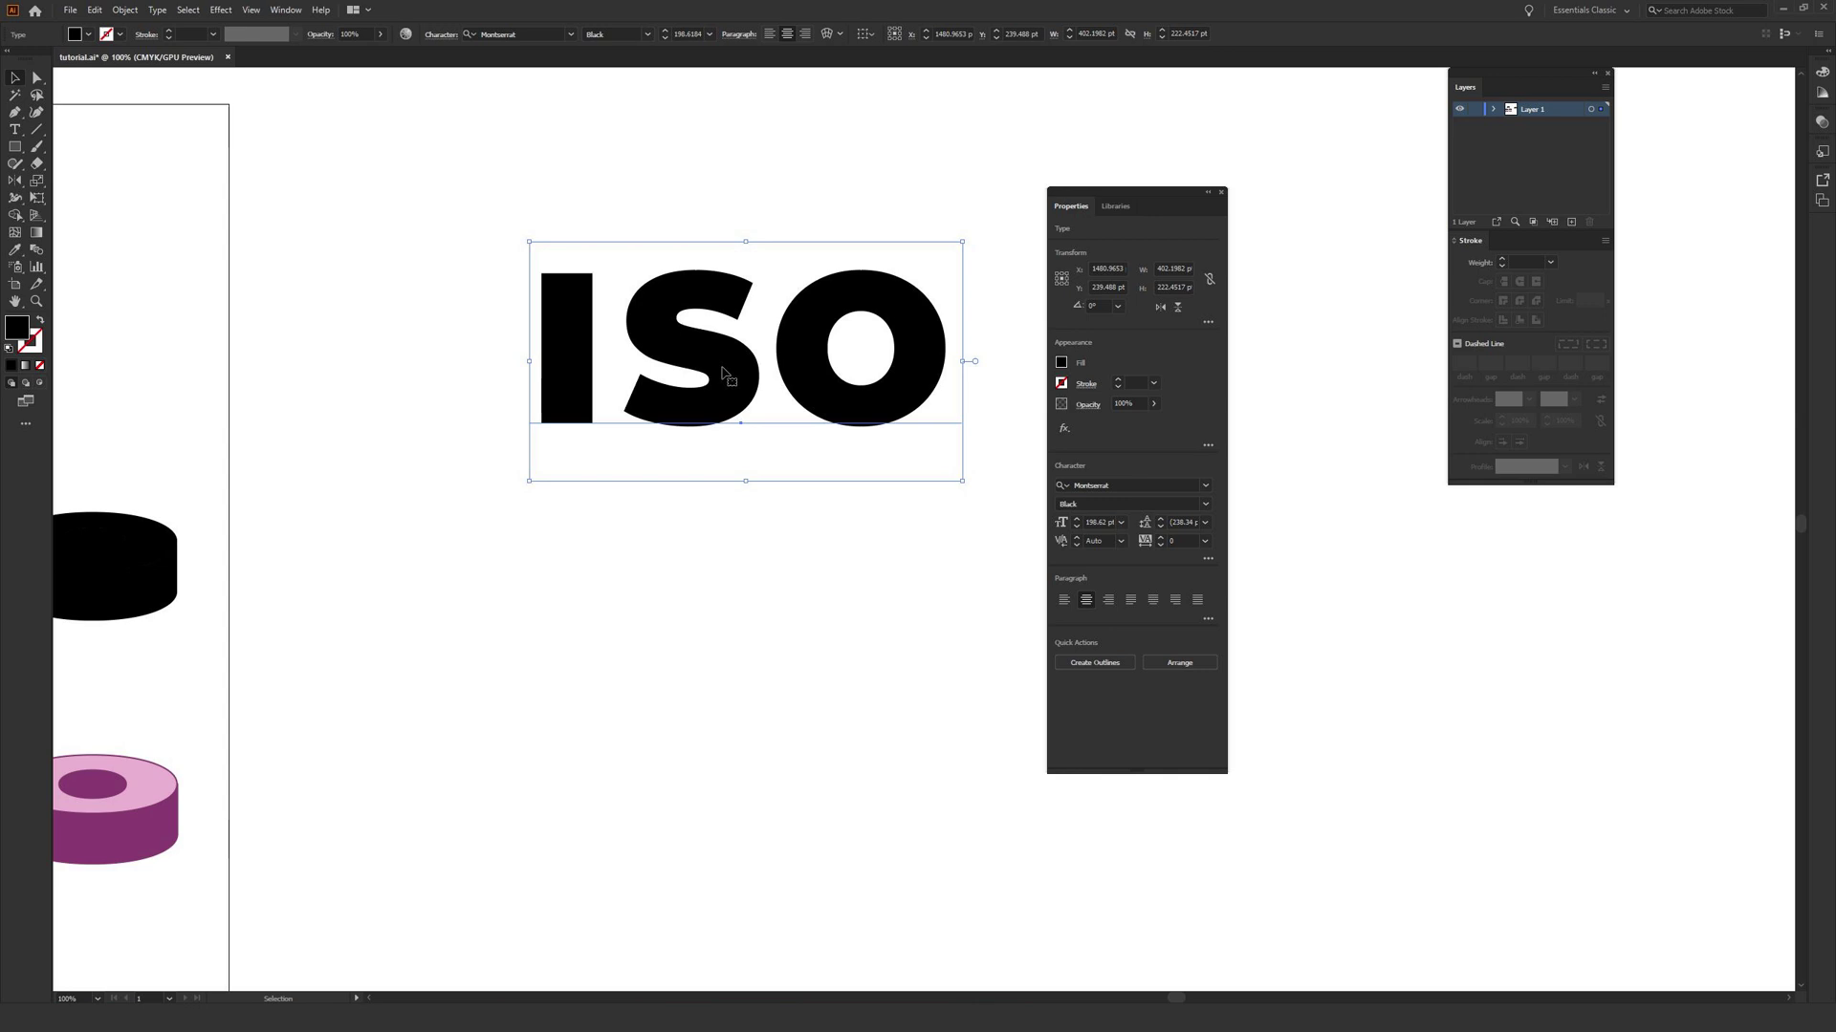
# Set the tracking of the ISO text to 75 to widen the letter spacing
pyautogui.moveTo(1125, 201); pyautogui.dragTo(1101, 172)
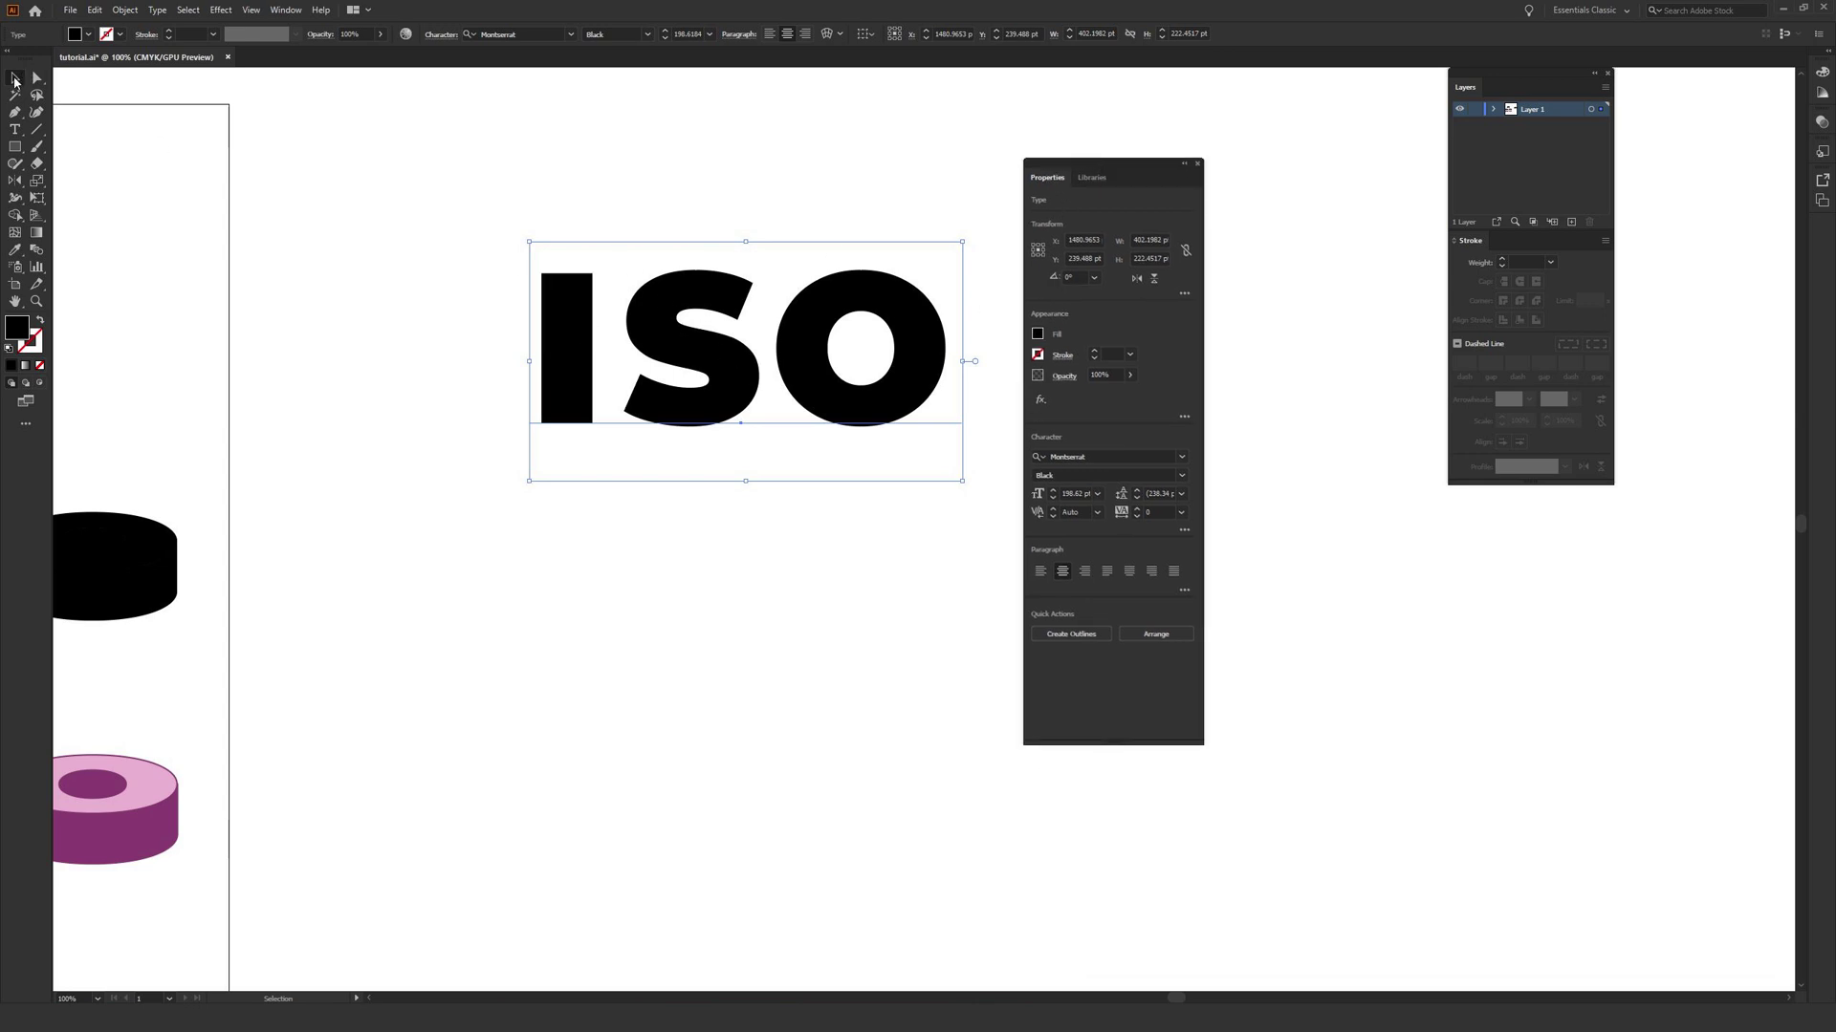
pyautogui.click(25, 87)
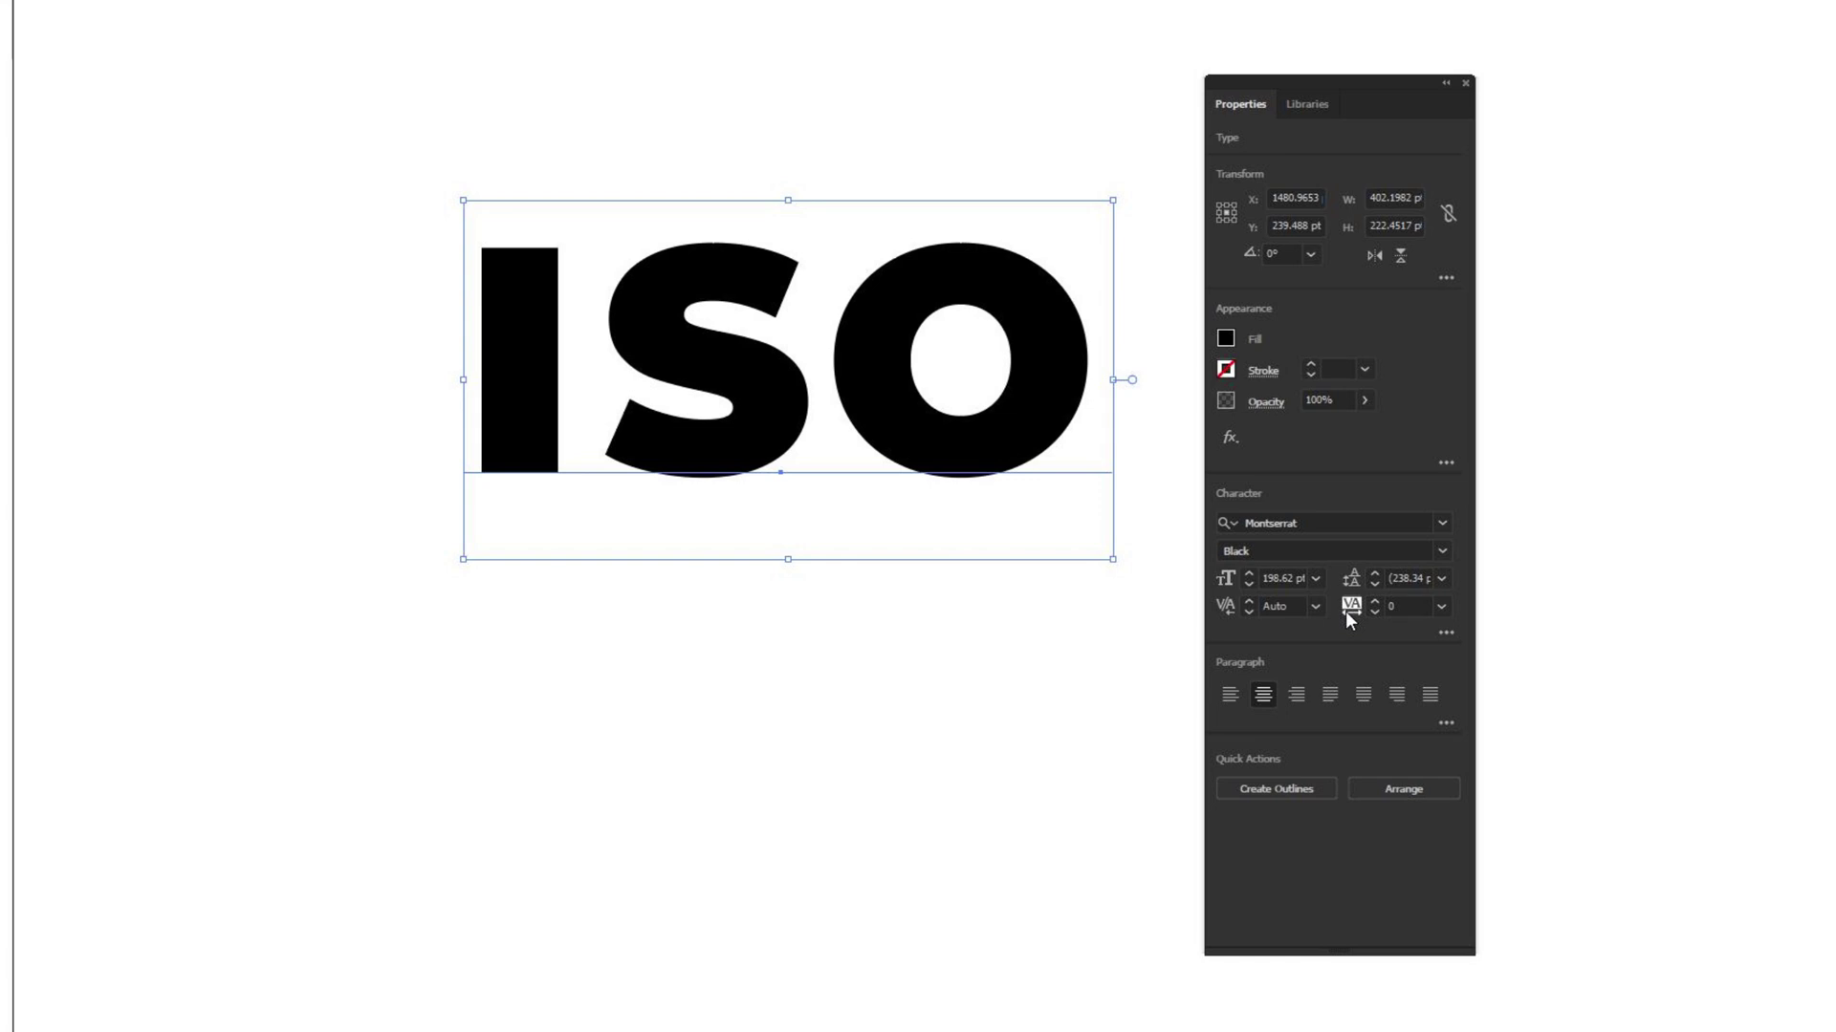
pyautogui.click(1441, 608)
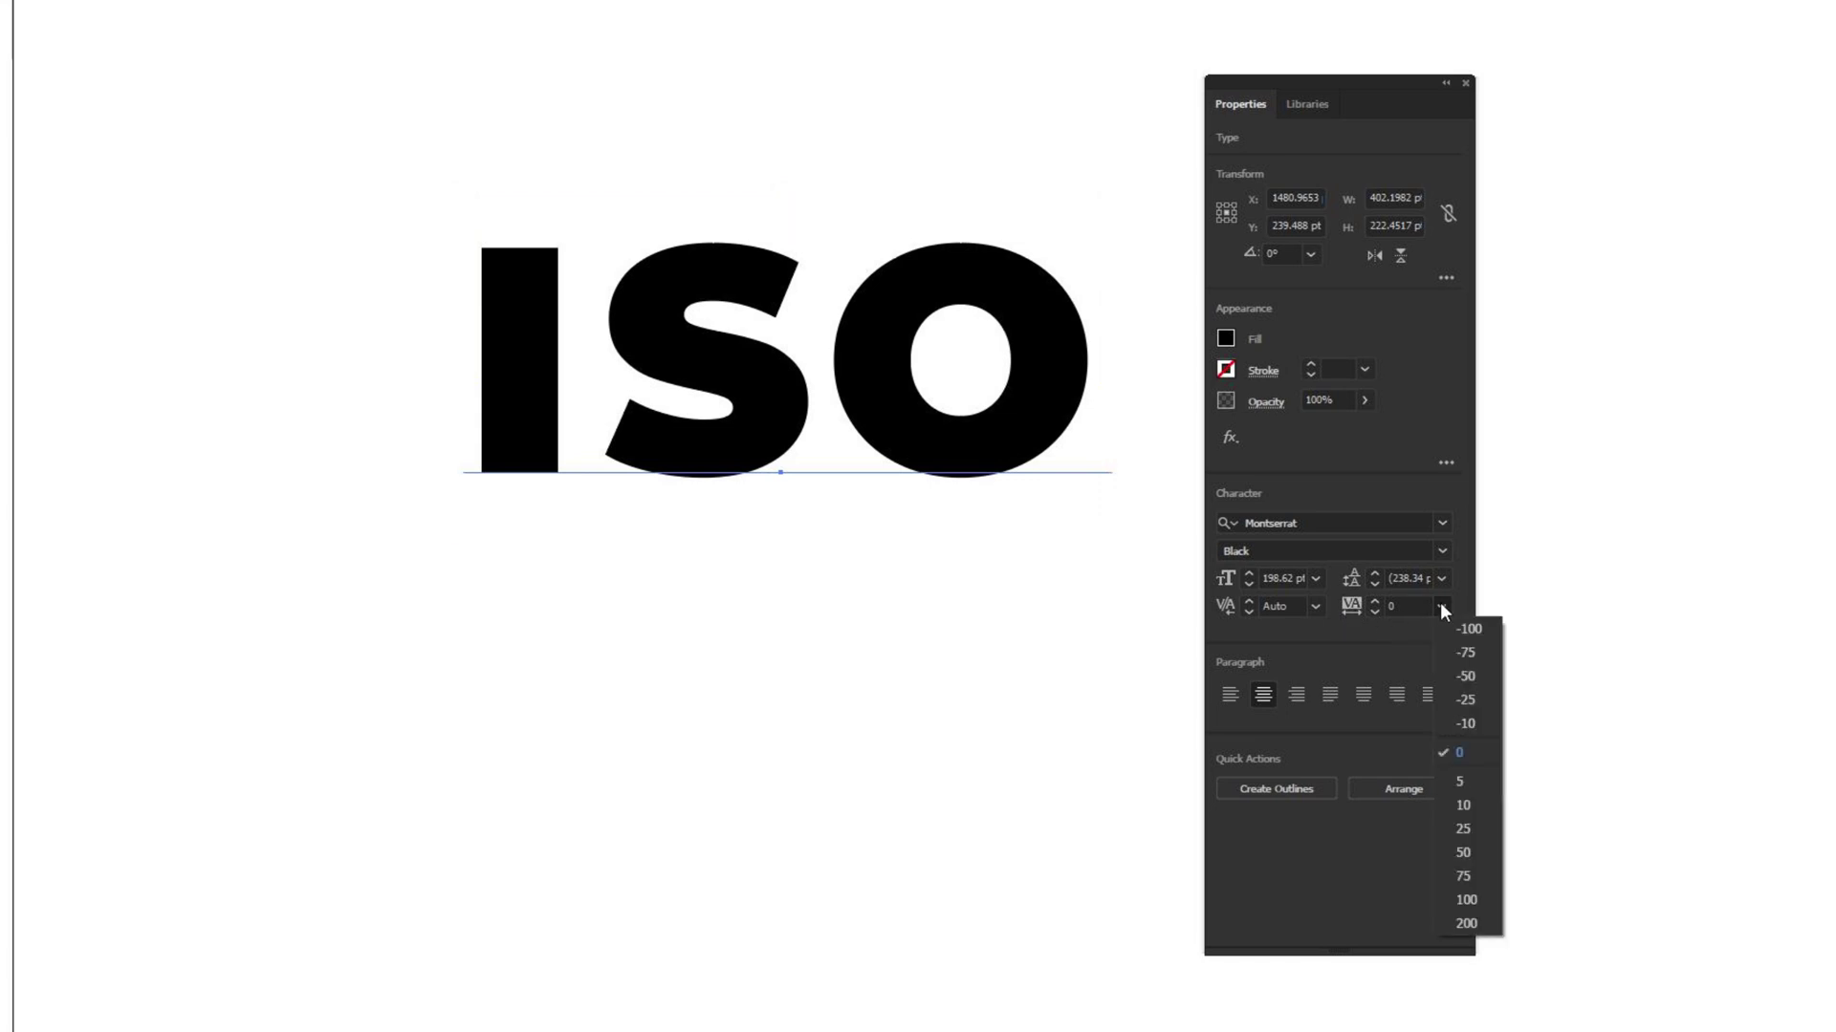
pyautogui.click(1465, 875)
pyautogui.click(985, 741)
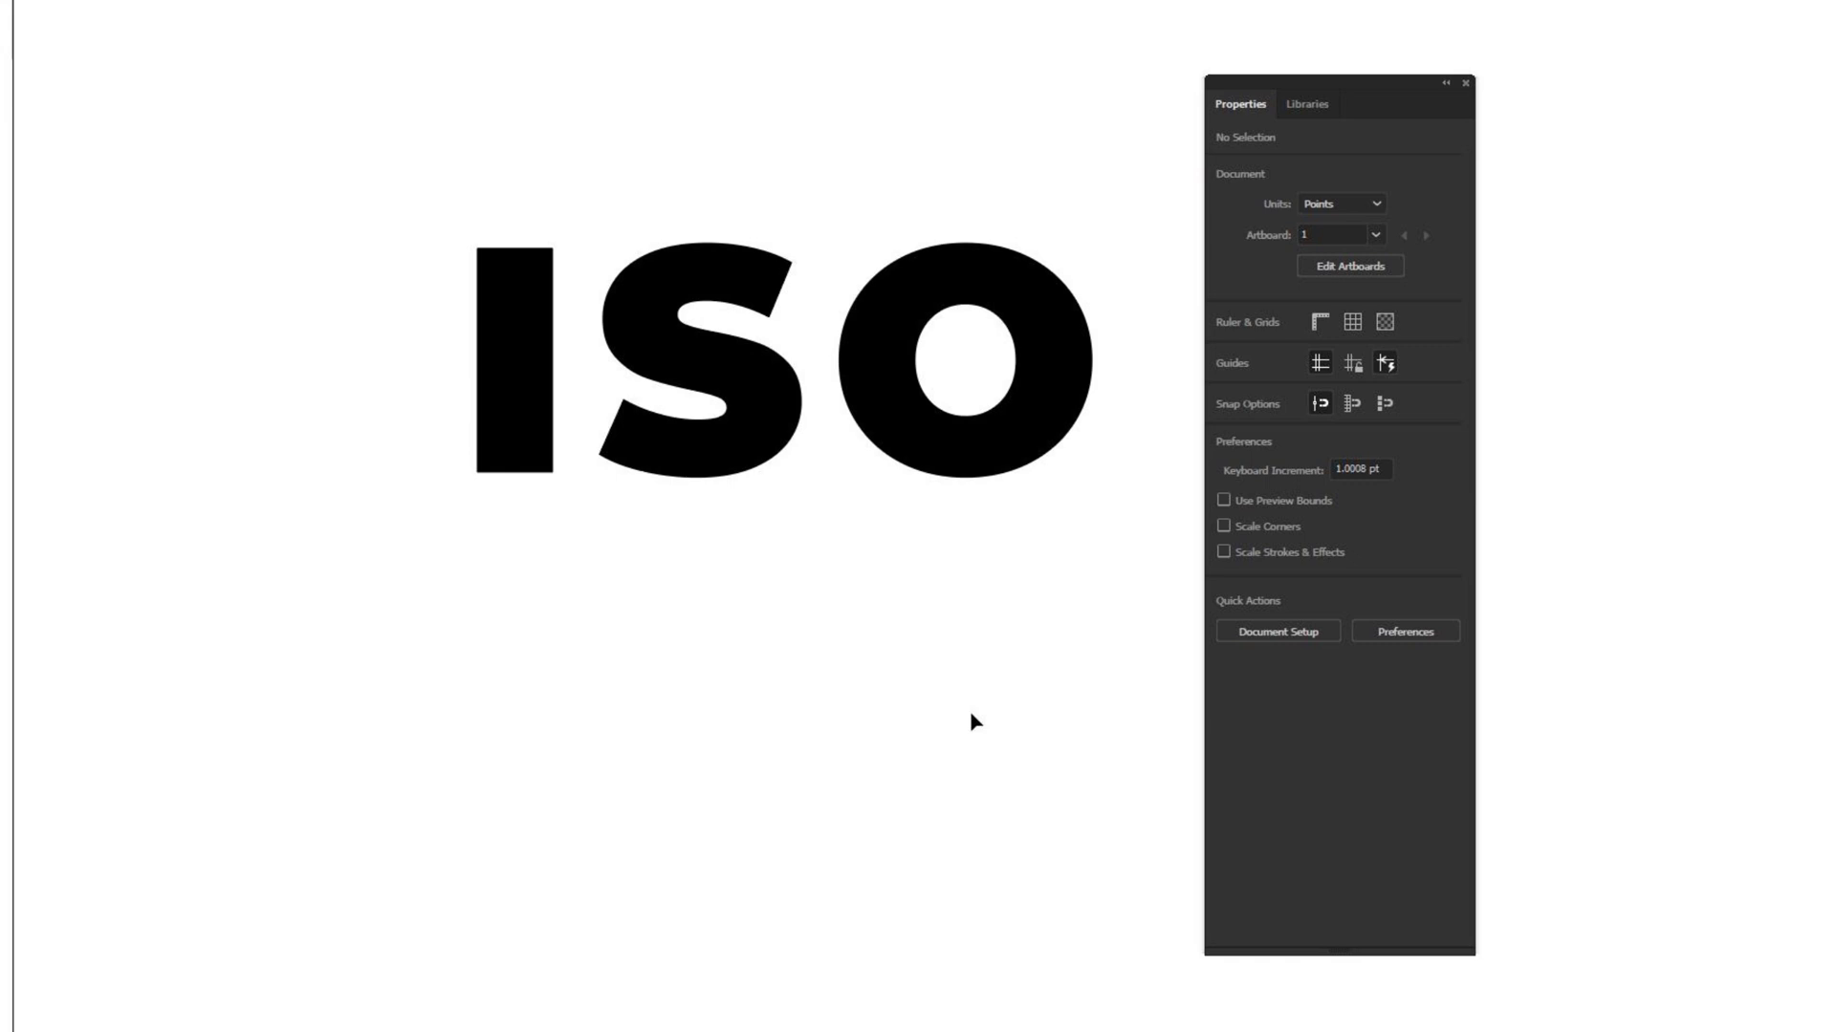
# Move the ISO text up and place a duplicate of it directly below
pyautogui.moveTo(880, 401); pyautogui.dragTo(851, 254)
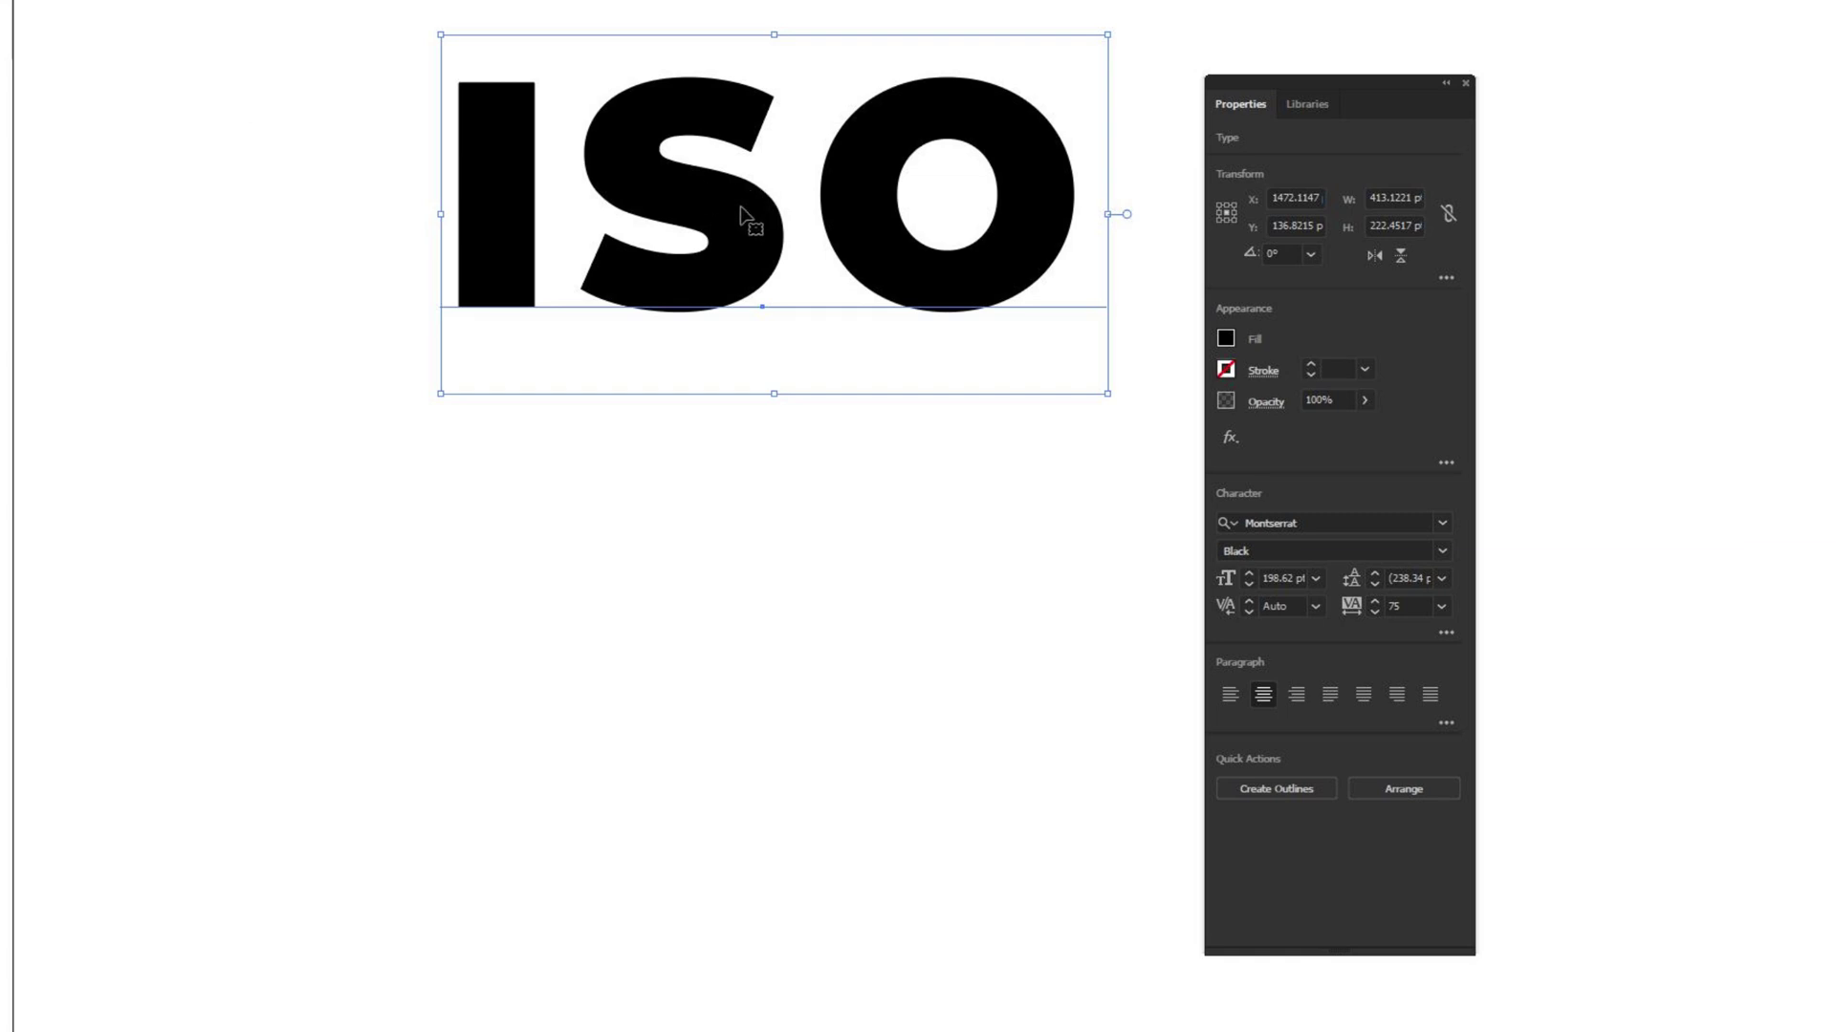
pyautogui.moveTo(731, 218); pyautogui.dragTo(724, 674)
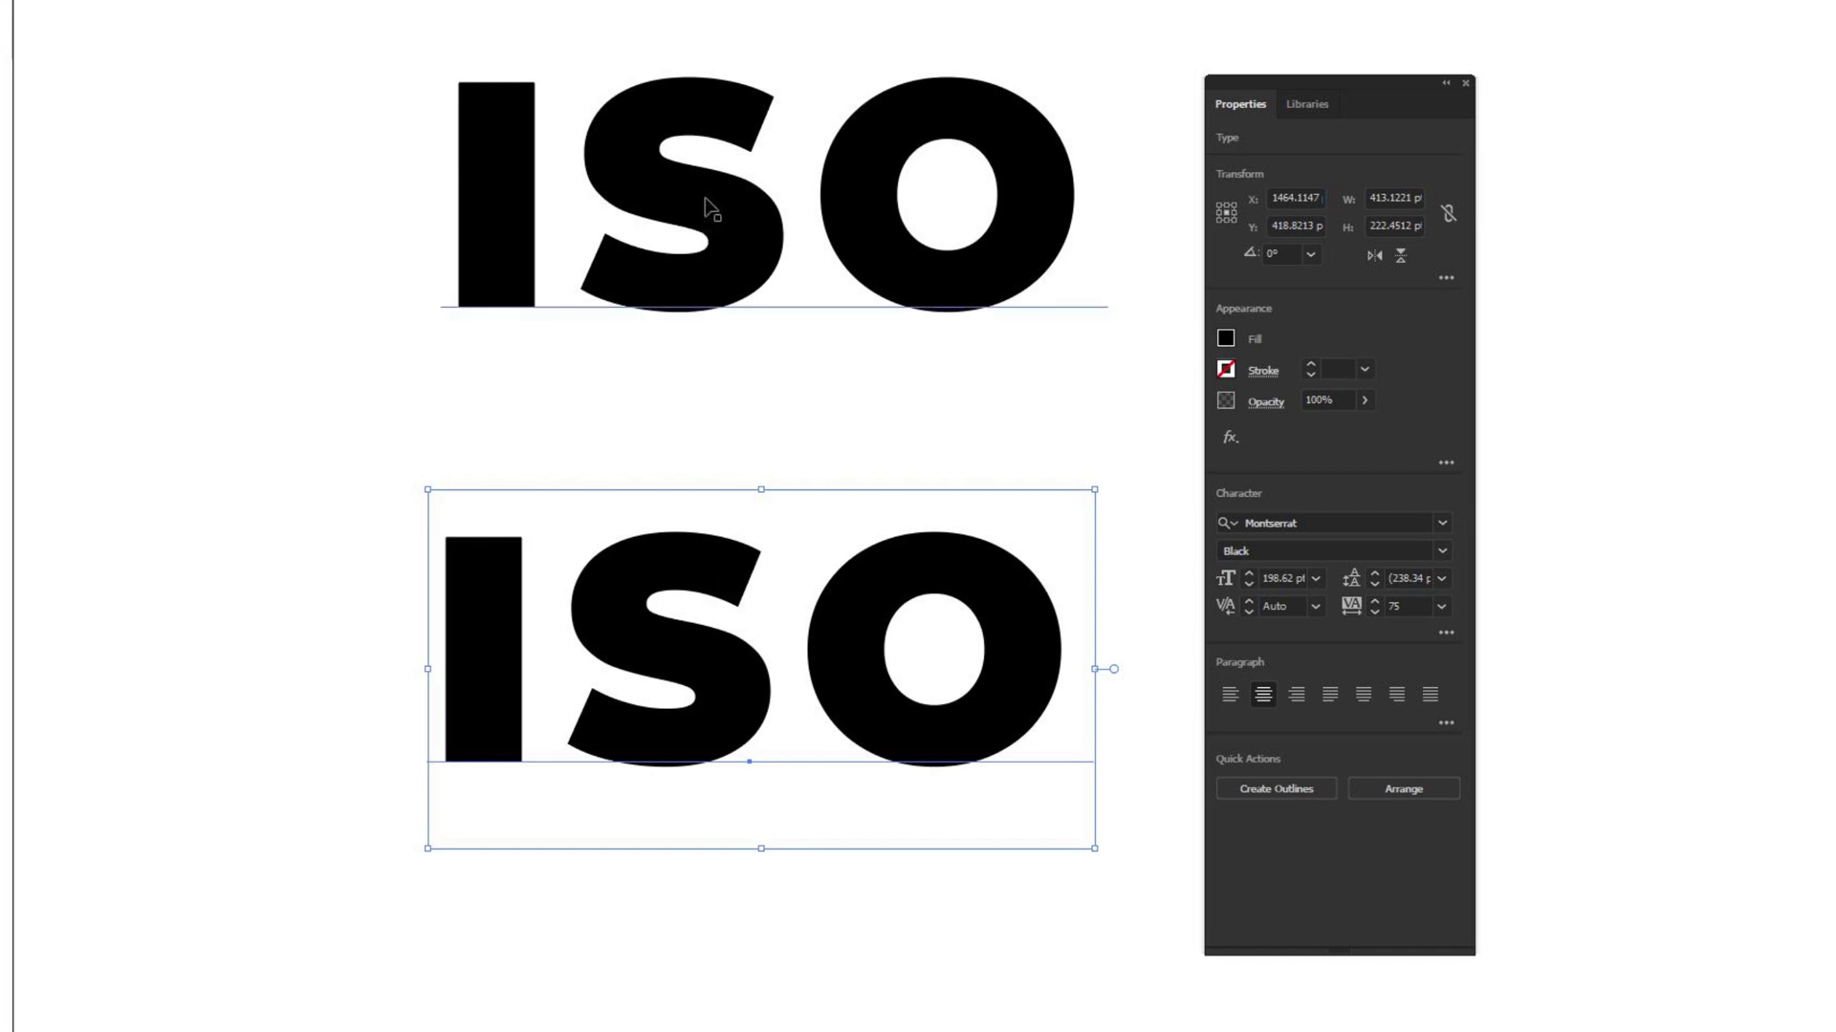
pyautogui.moveTo(697, 688); pyautogui.dragTo(671, 625)
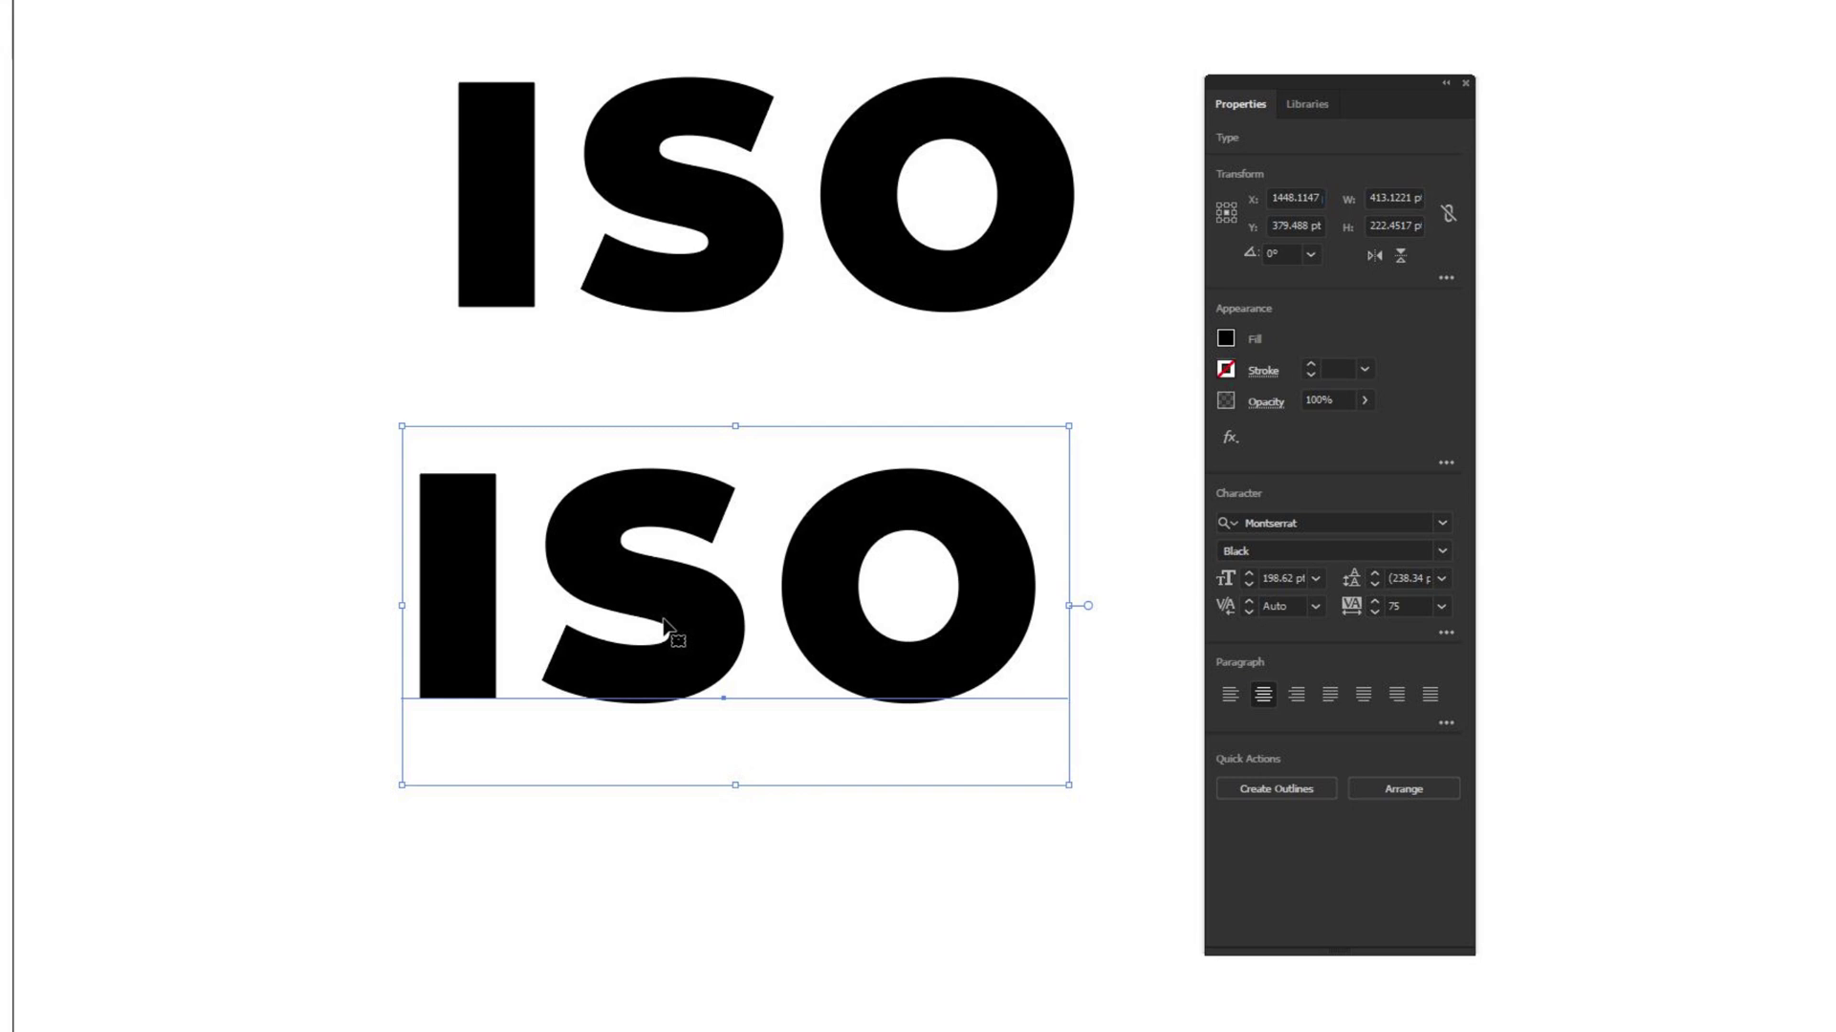
# Start a 3D Extrude & Bevel effect on the lower ISO text with the surface set to Wireframe
pyautogui.click(1227, 441)
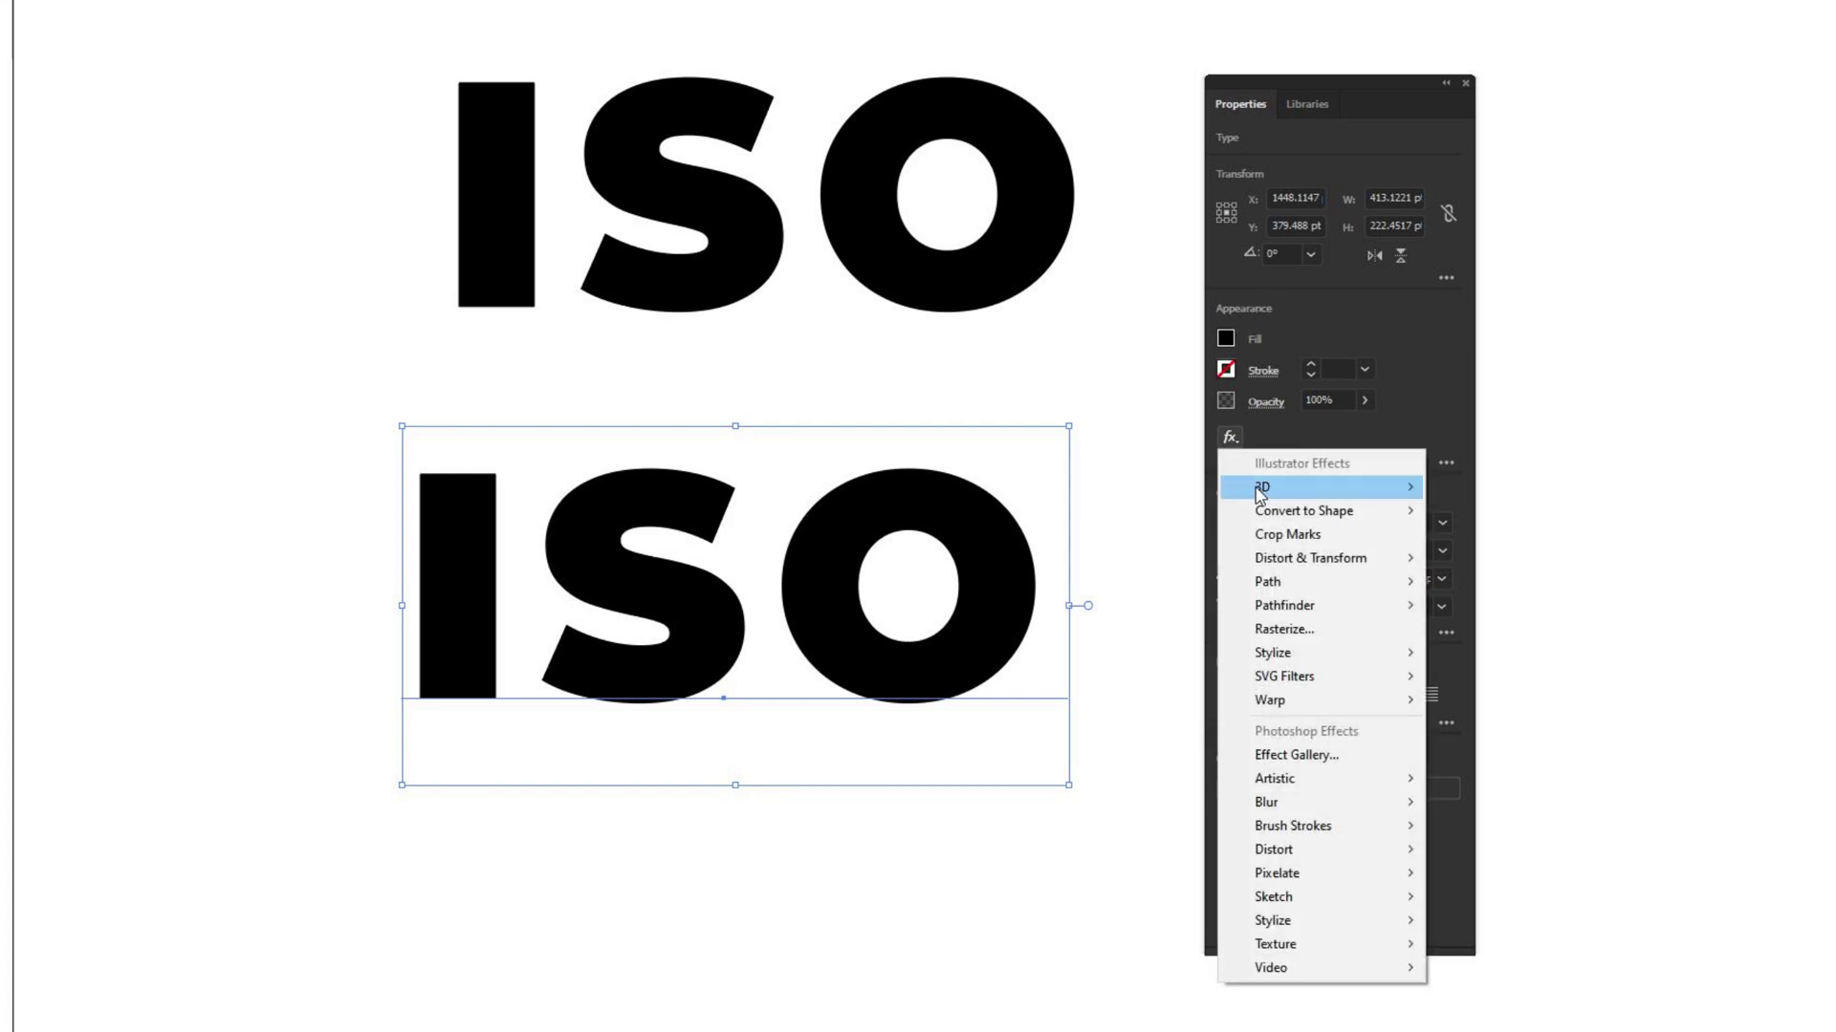
pyautogui.moveTo(1258, 493)
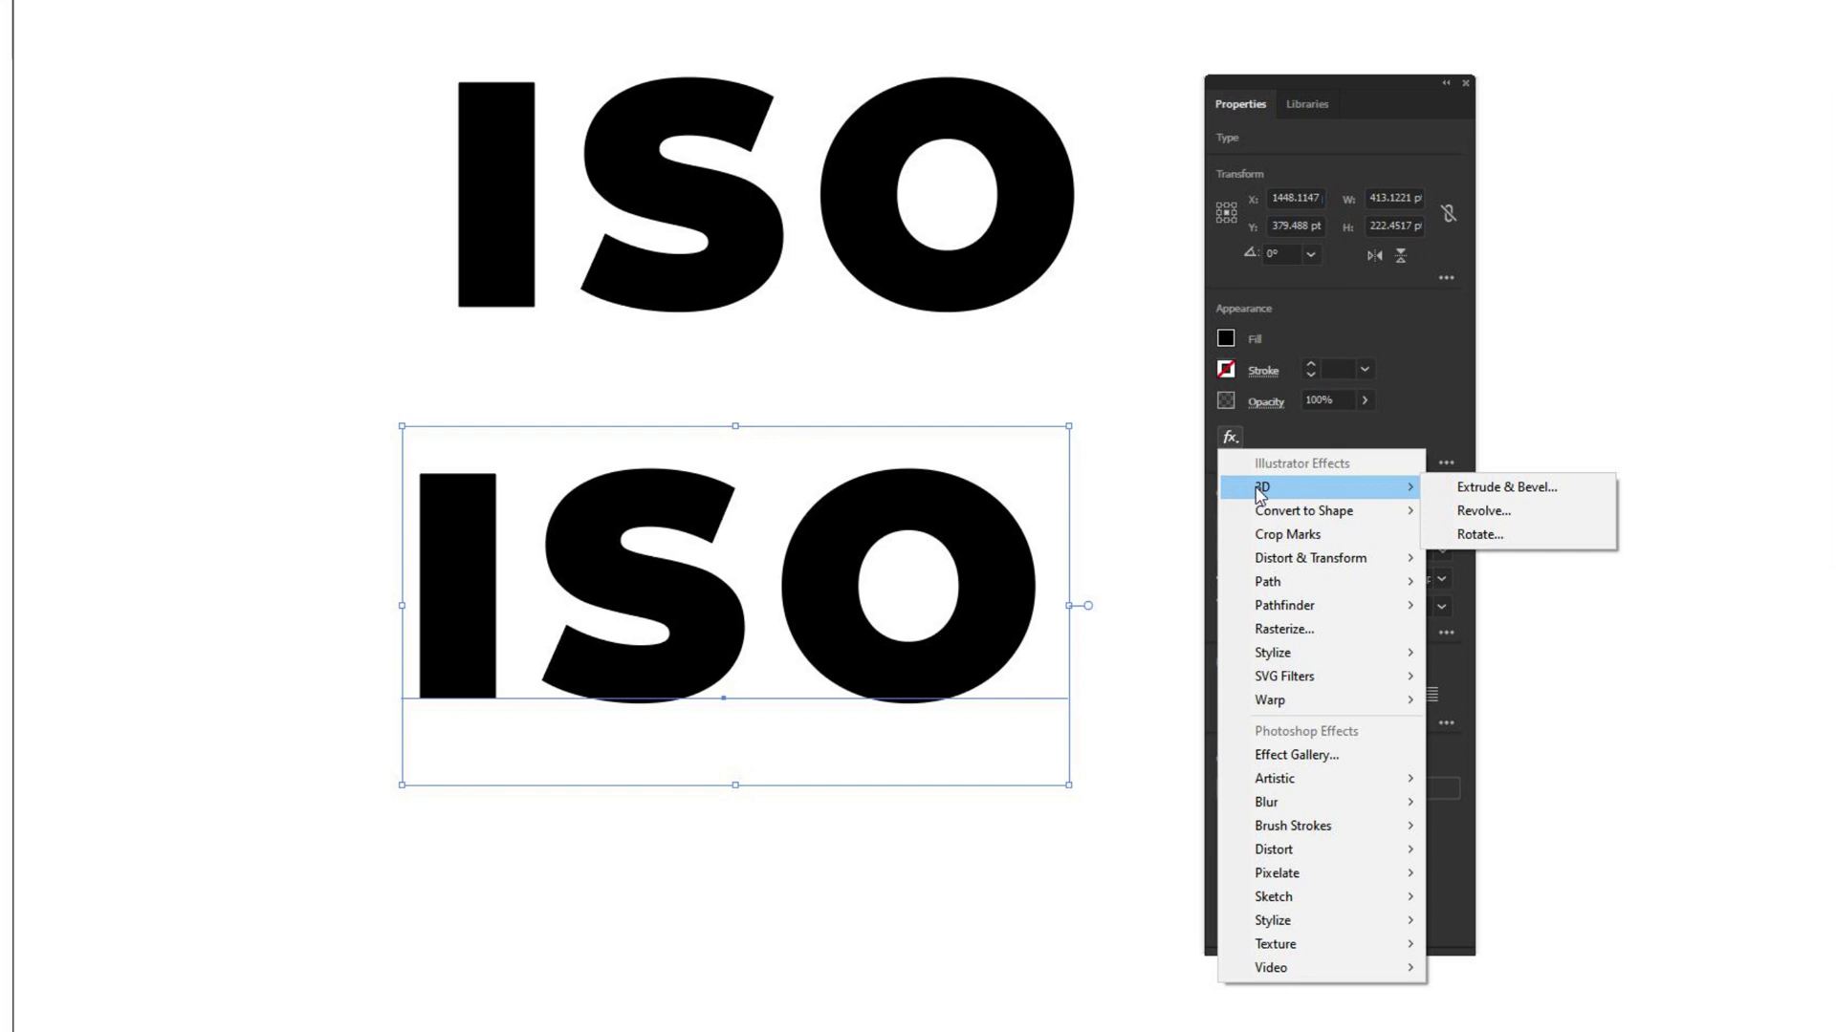
pyautogui.click(1485, 491)
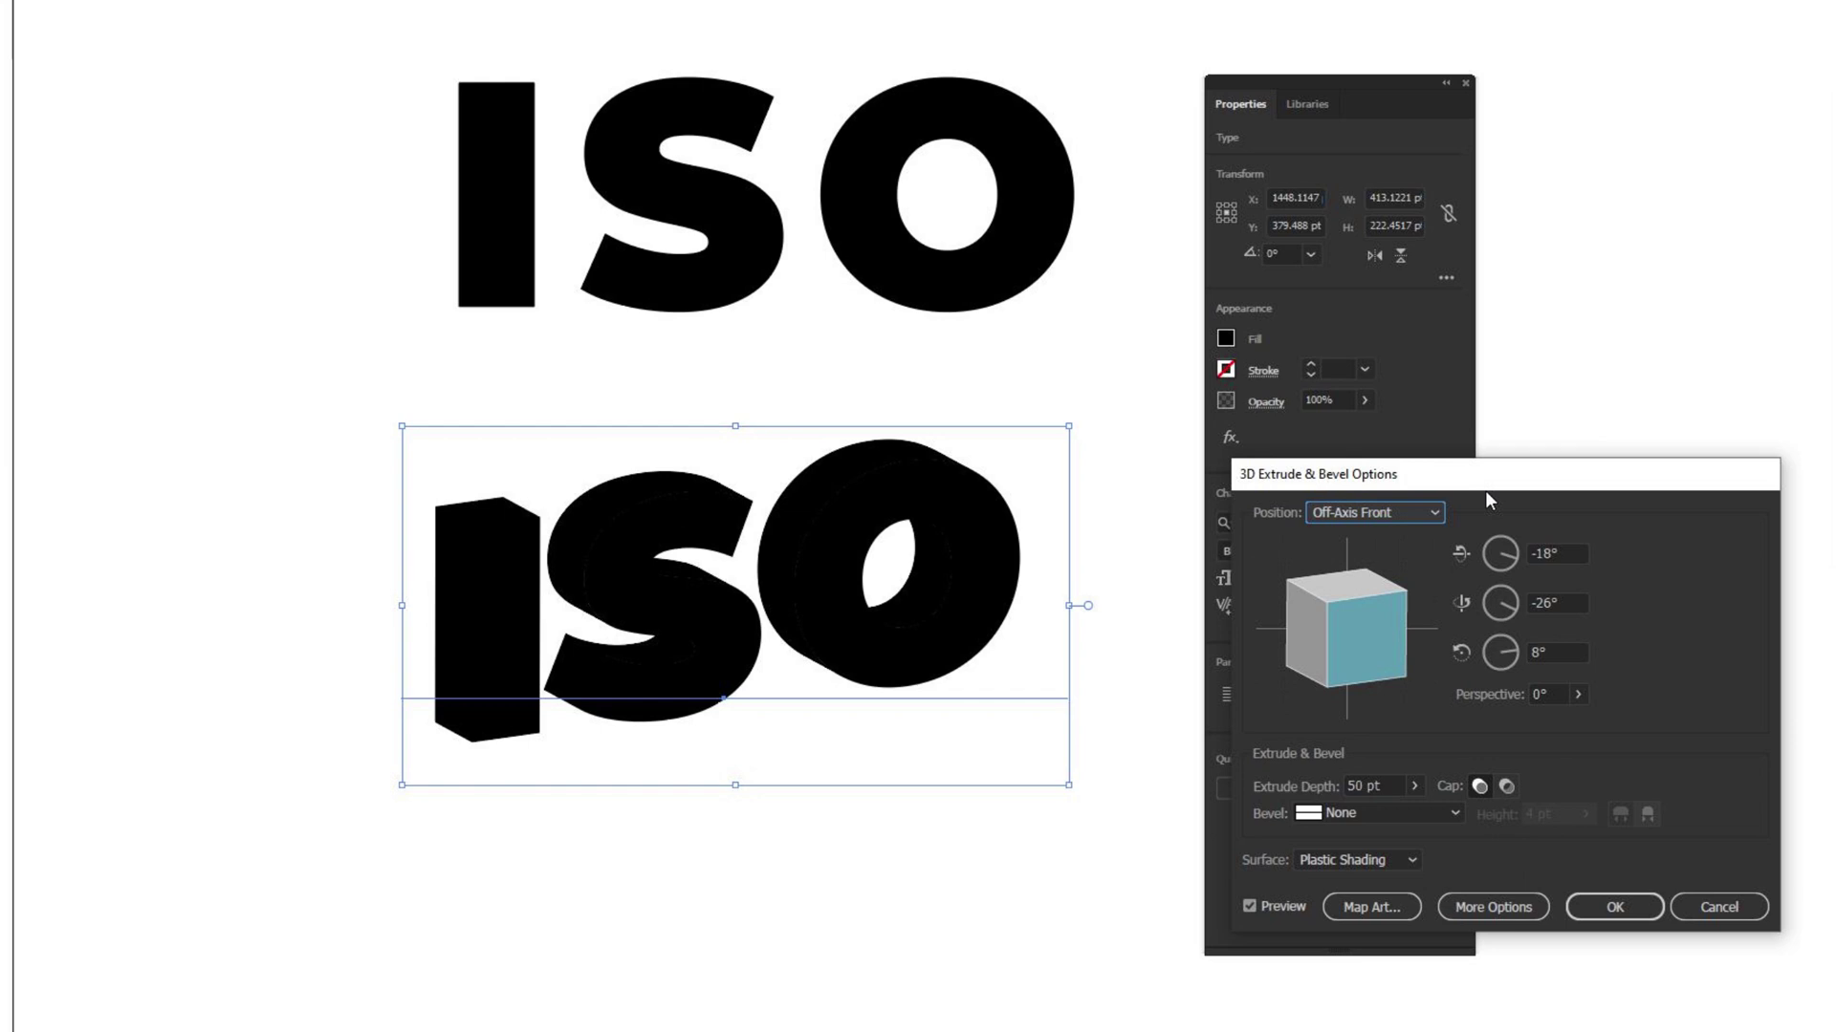
pyautogui.moveTo(1497, 483); pyautogui.dragTo(862, 391)
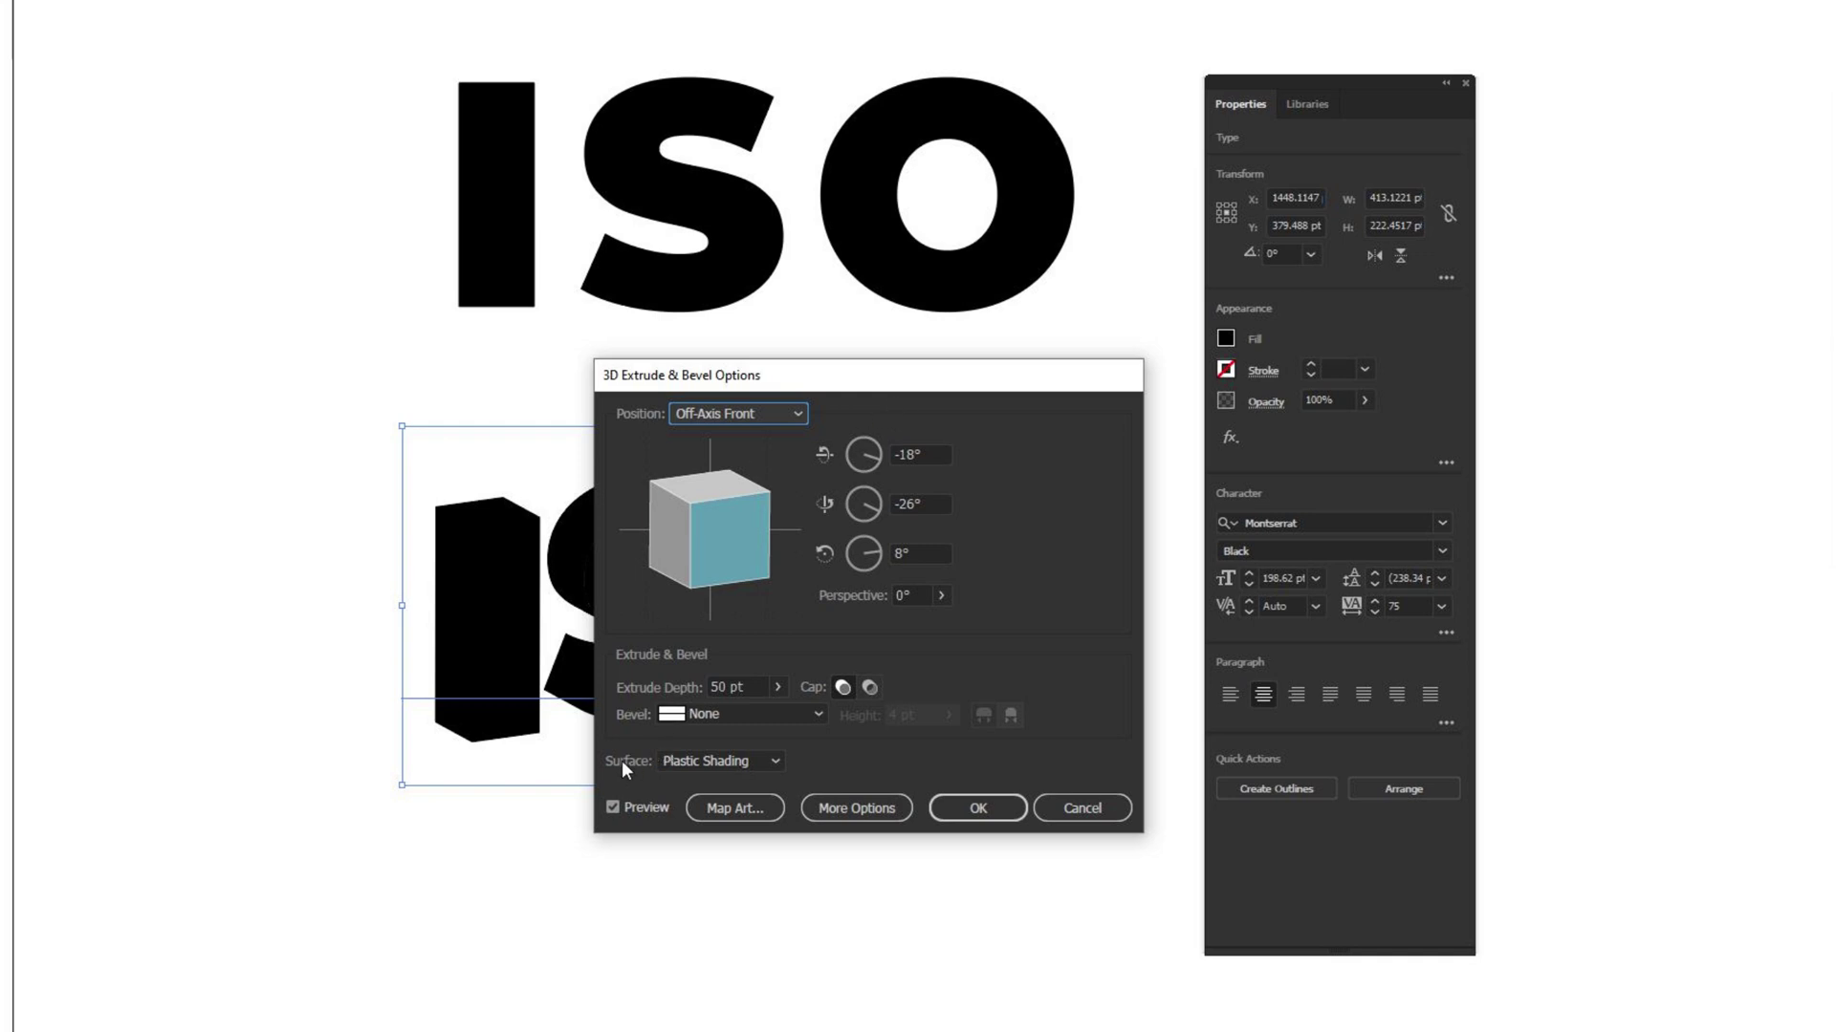
pyautogui.click(731, 762)
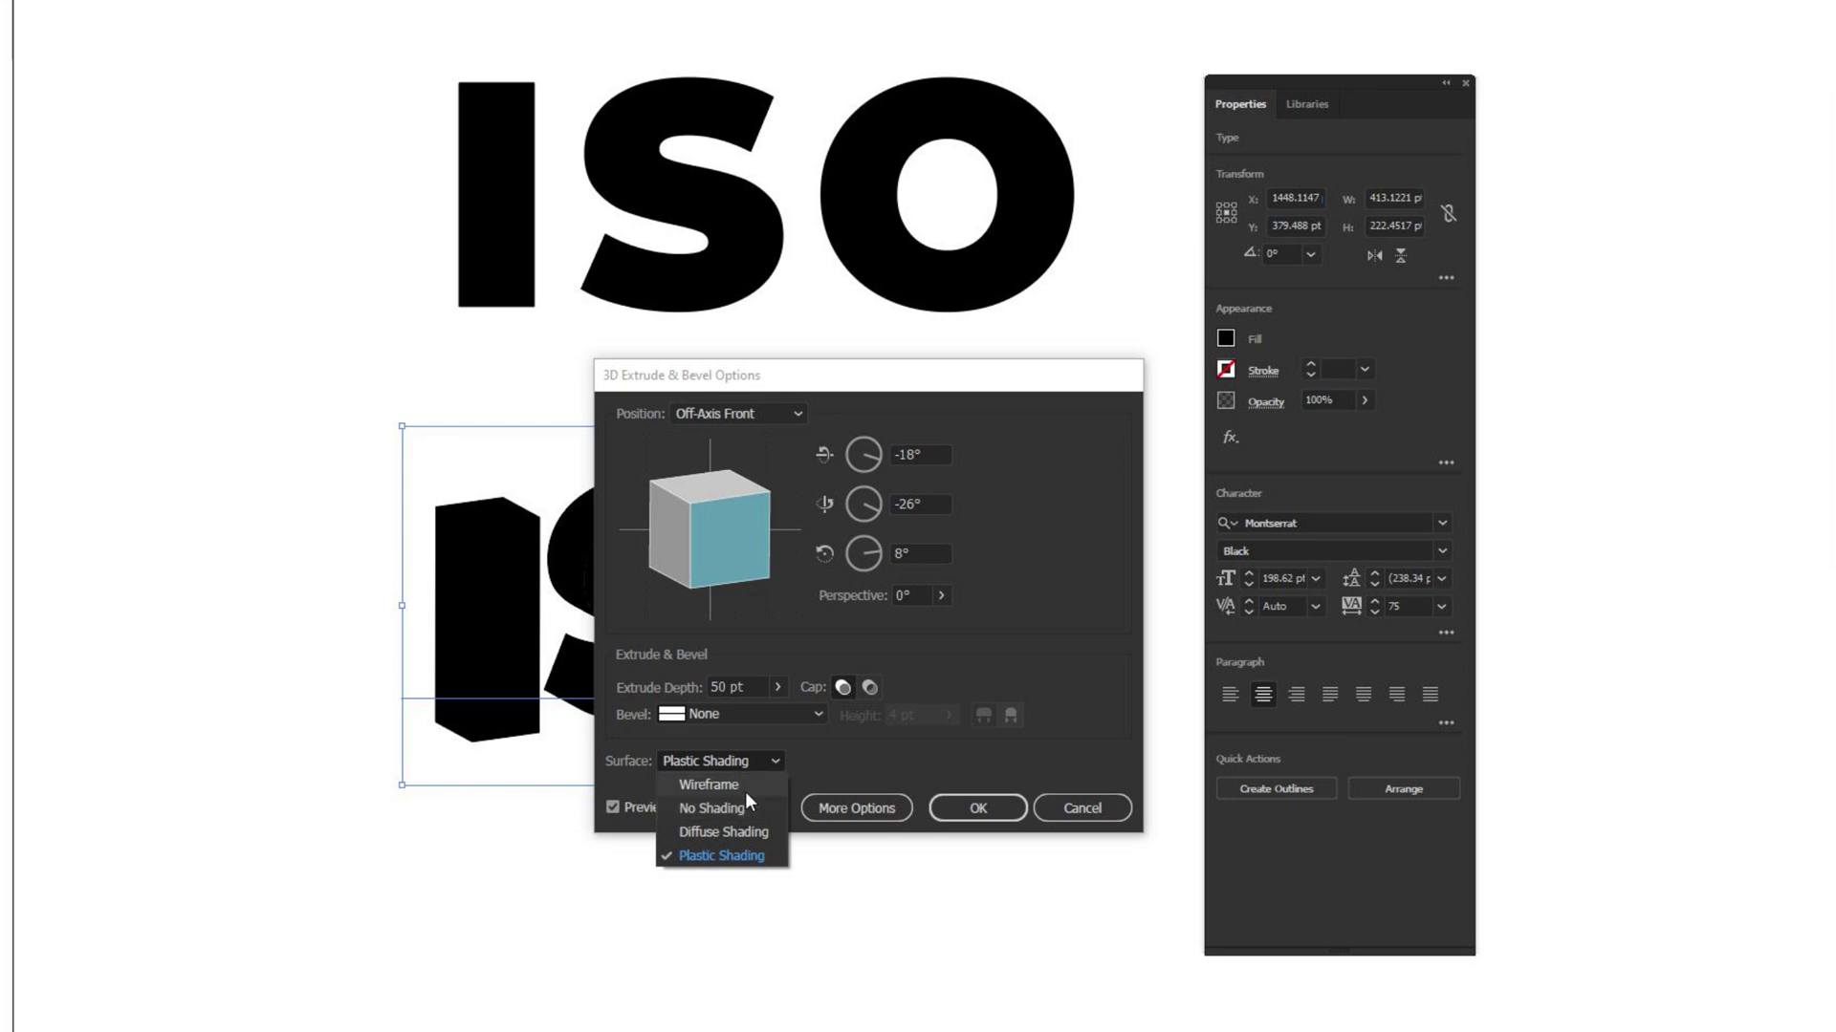
pyautogui.click(744, 791)
pyautogui.moveTo(957, 385); pyautogui.dragTo(1431, 371)
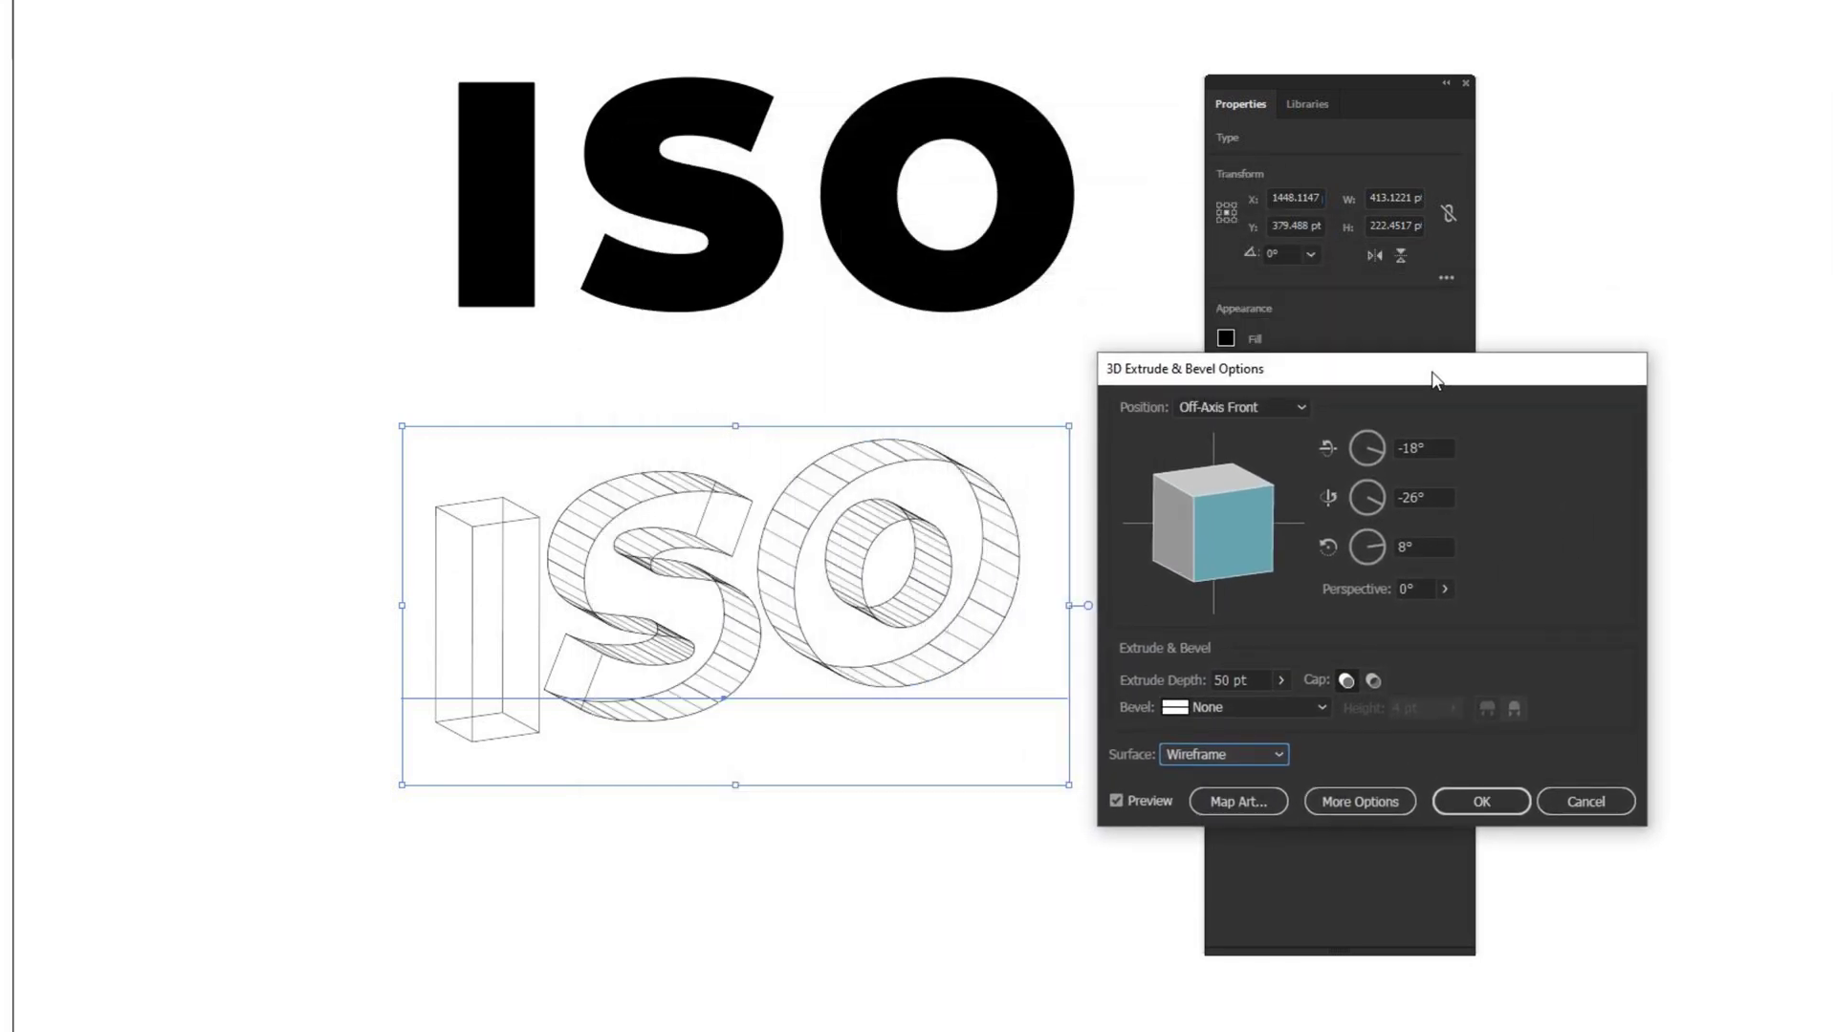
pyautogui.click(1116, 801)
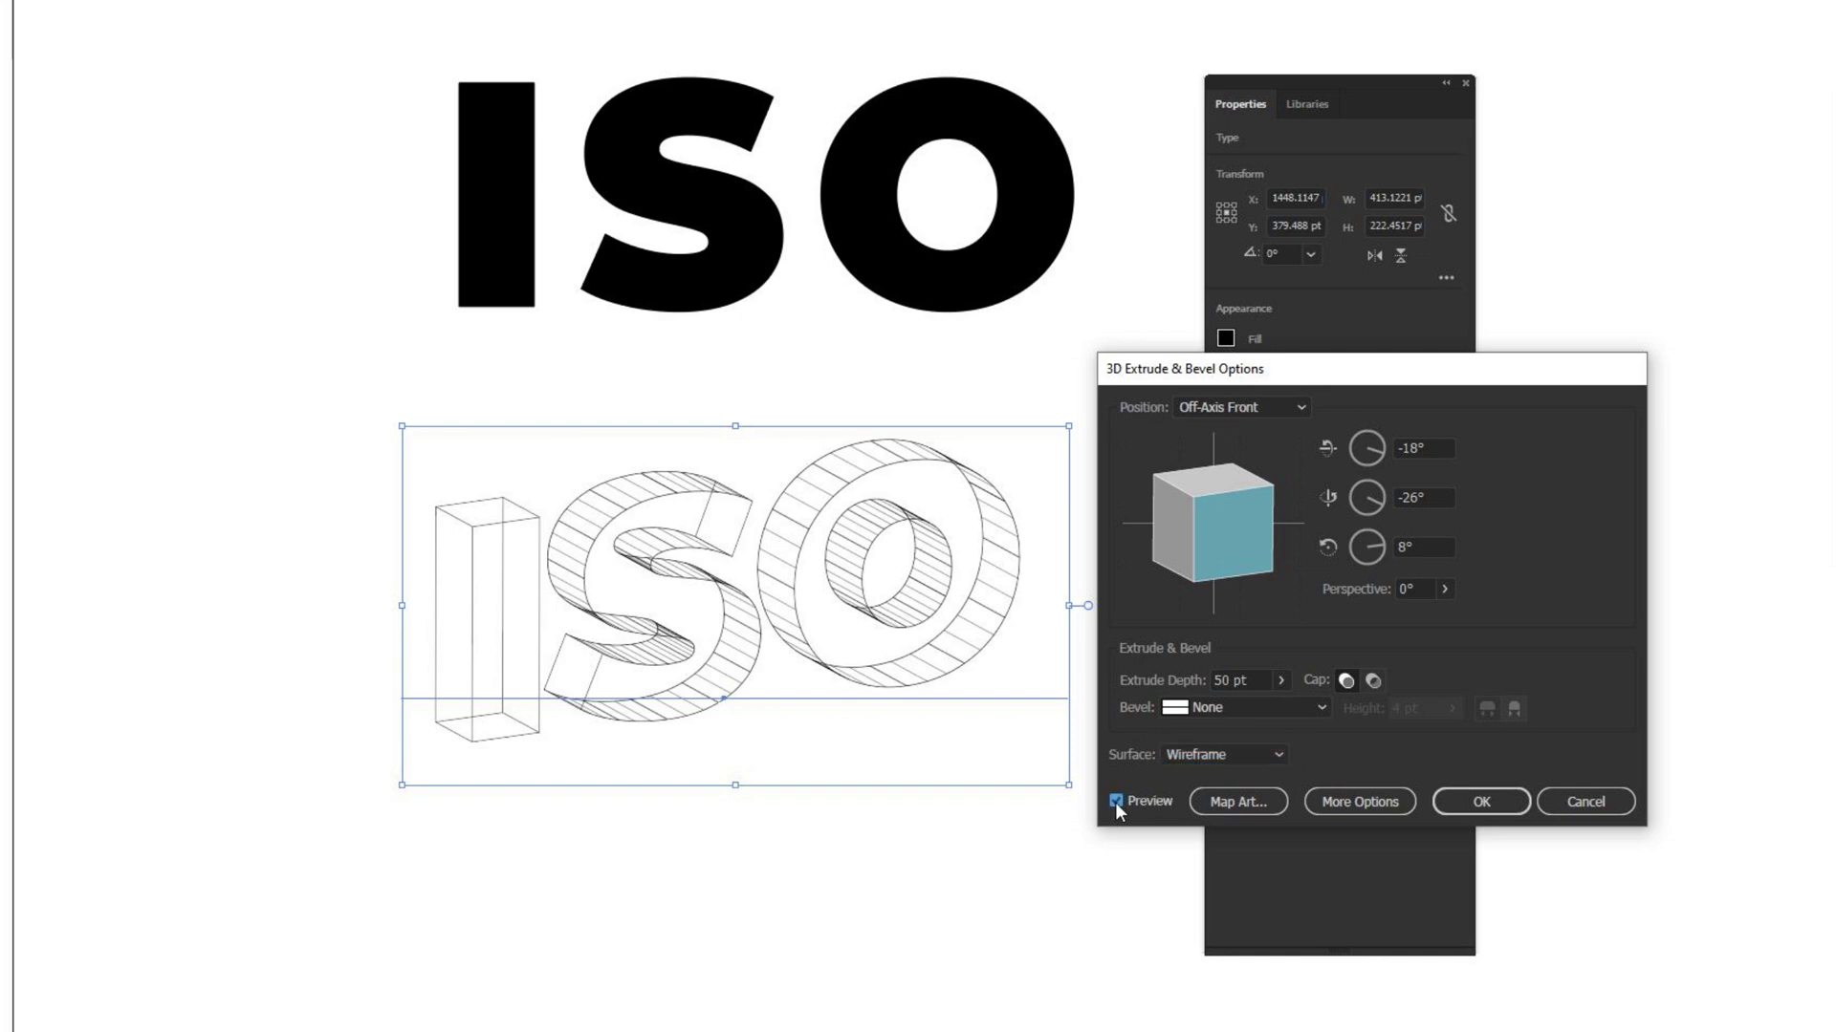
# Set the X, Y and Z rotations of the 3D effect to 0°
pyautogui.click(1434, 447)
pyautogui.doubleClick(1434, 447)
pyautogui.write('0')
pyautogui.press('Tab')
pyautogui.write('0')
pyautogui.press('Tab')
pyautogui.write('0')
pyautogui.click(1429, 493)
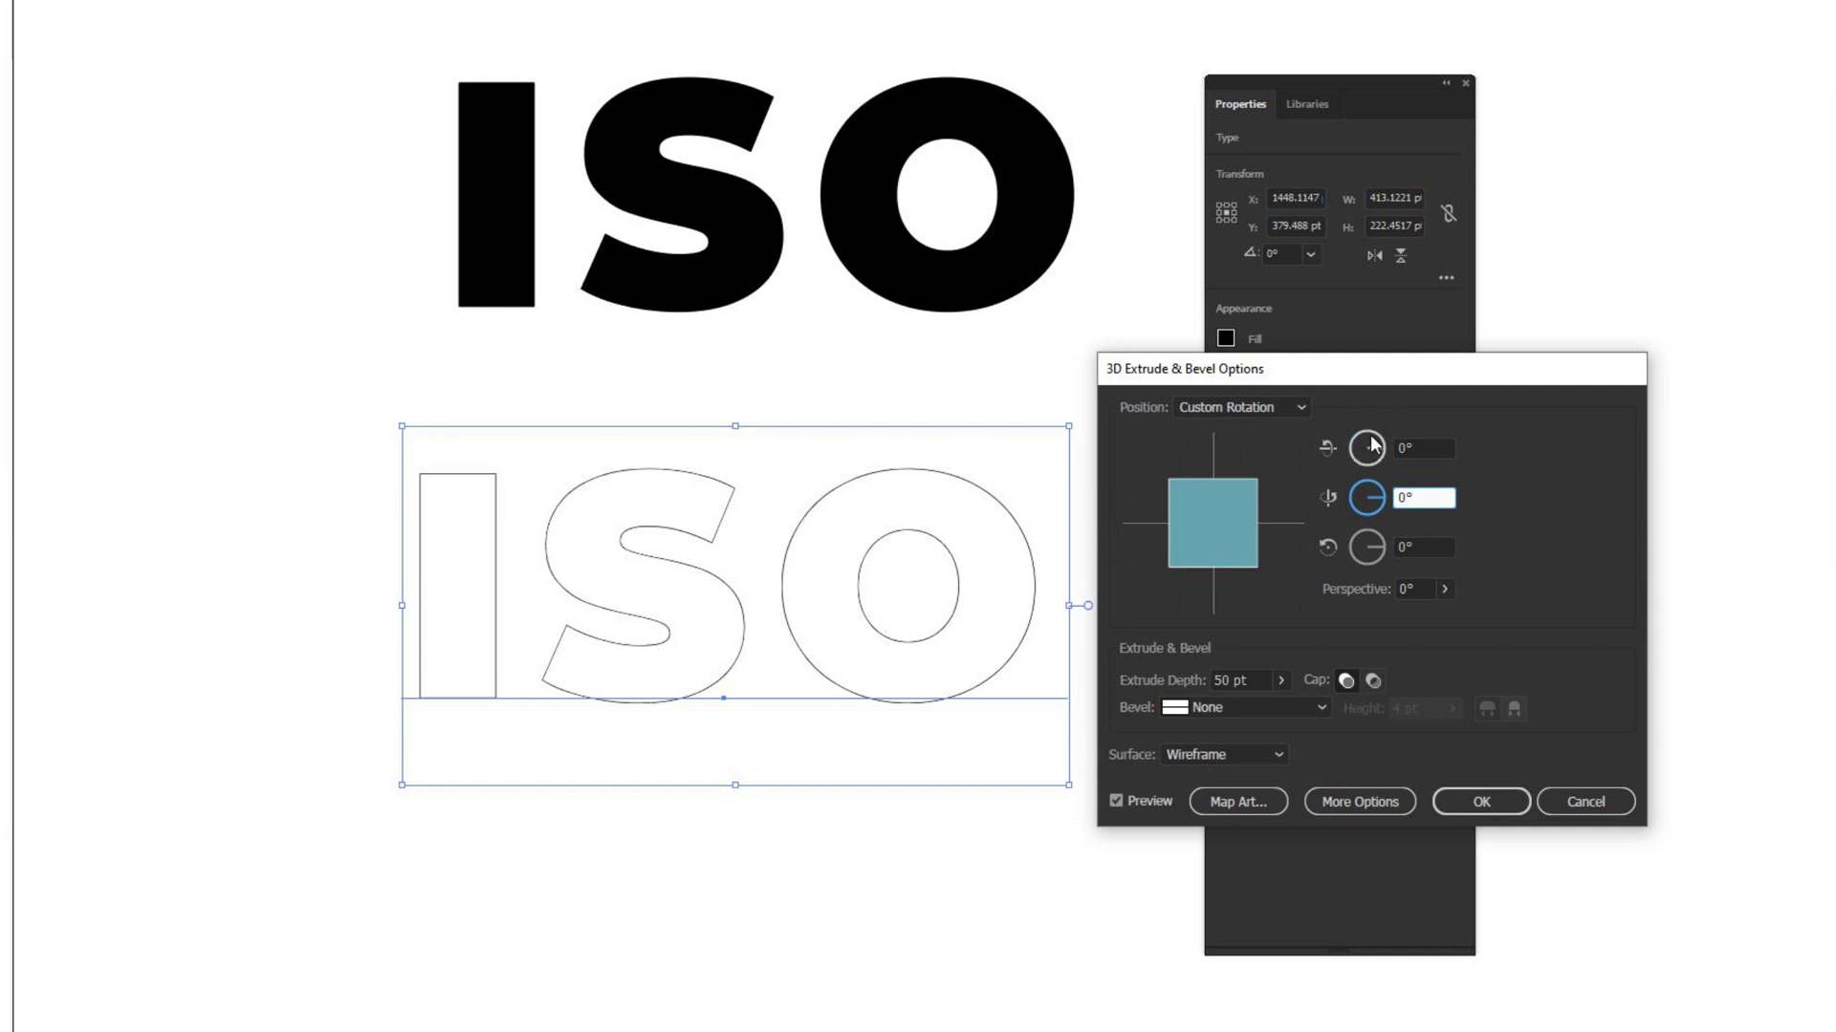
# Tilt the extruded ISO text around the X axis to 66°
pyautogui.moveTo(1381, 449); pyautogui.dragTo(1381, 440)
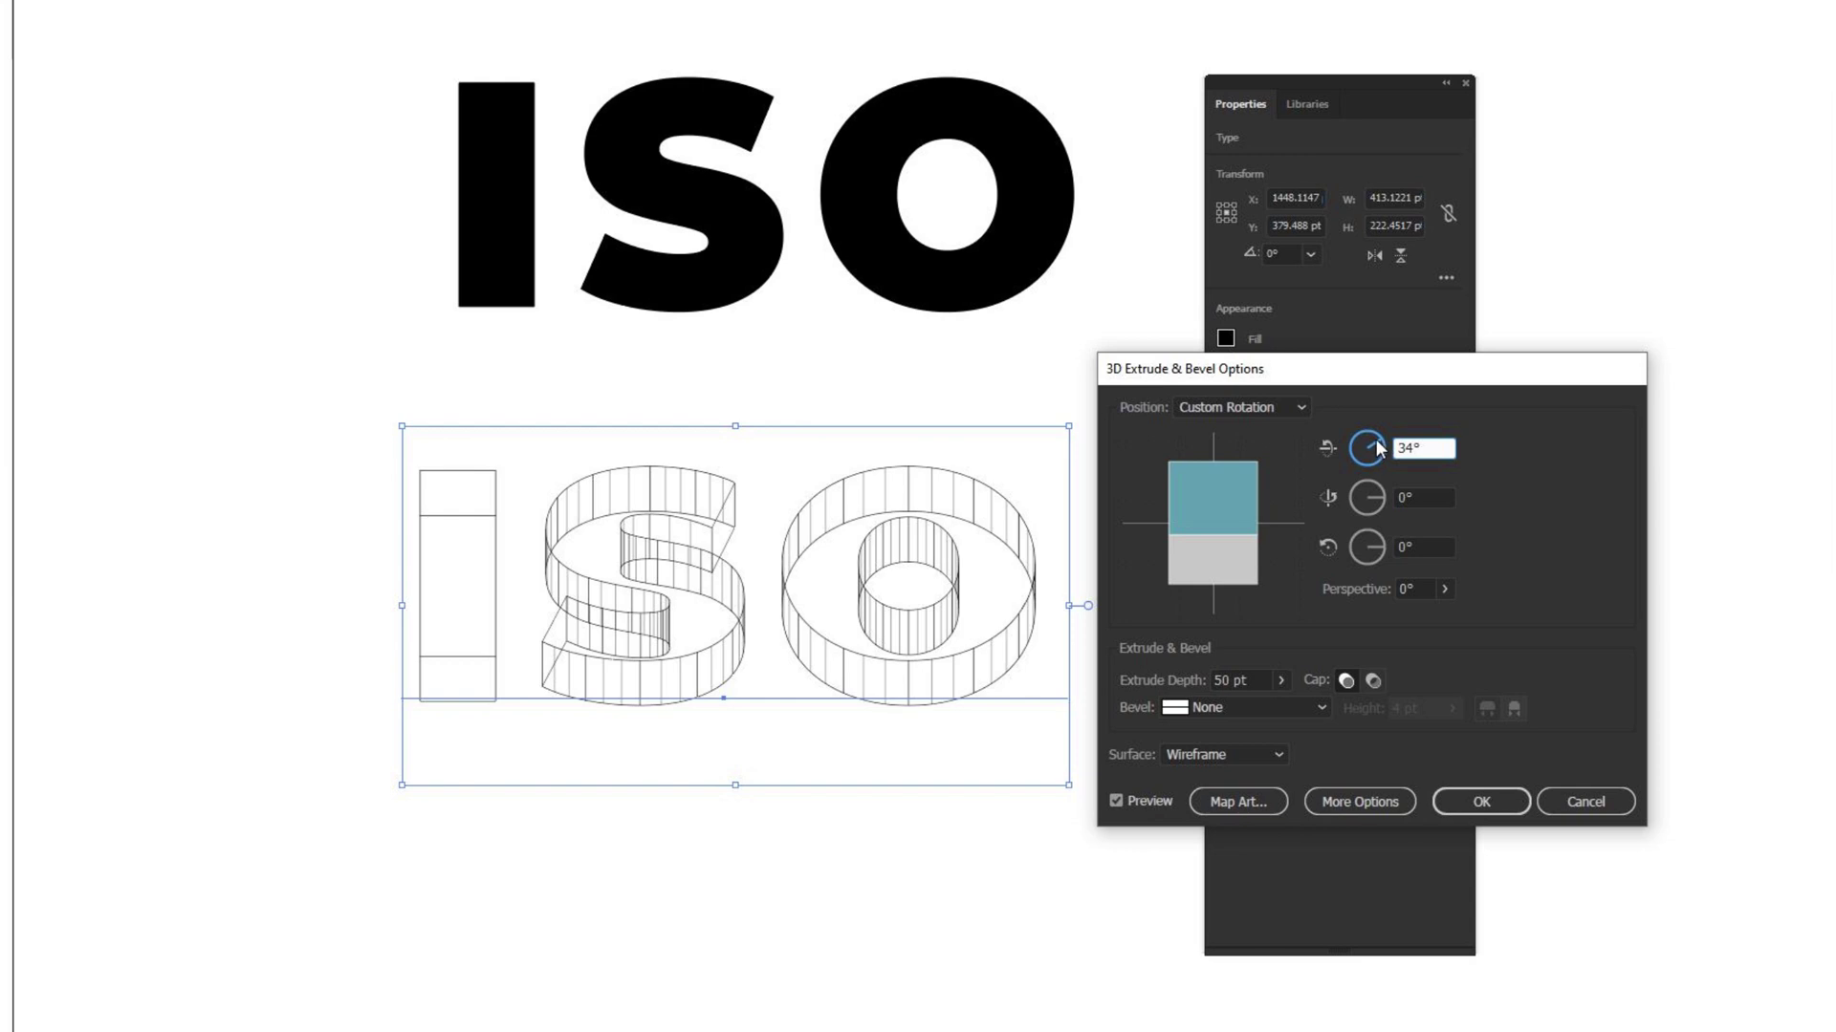
pyautogui.moveTo(1212, 535)
pyautogui.mouseDown()
pyautogui.moveTo(1215, 560)
pyautogui.moveTo(1215, 510)
pyautogui.mouseUp()
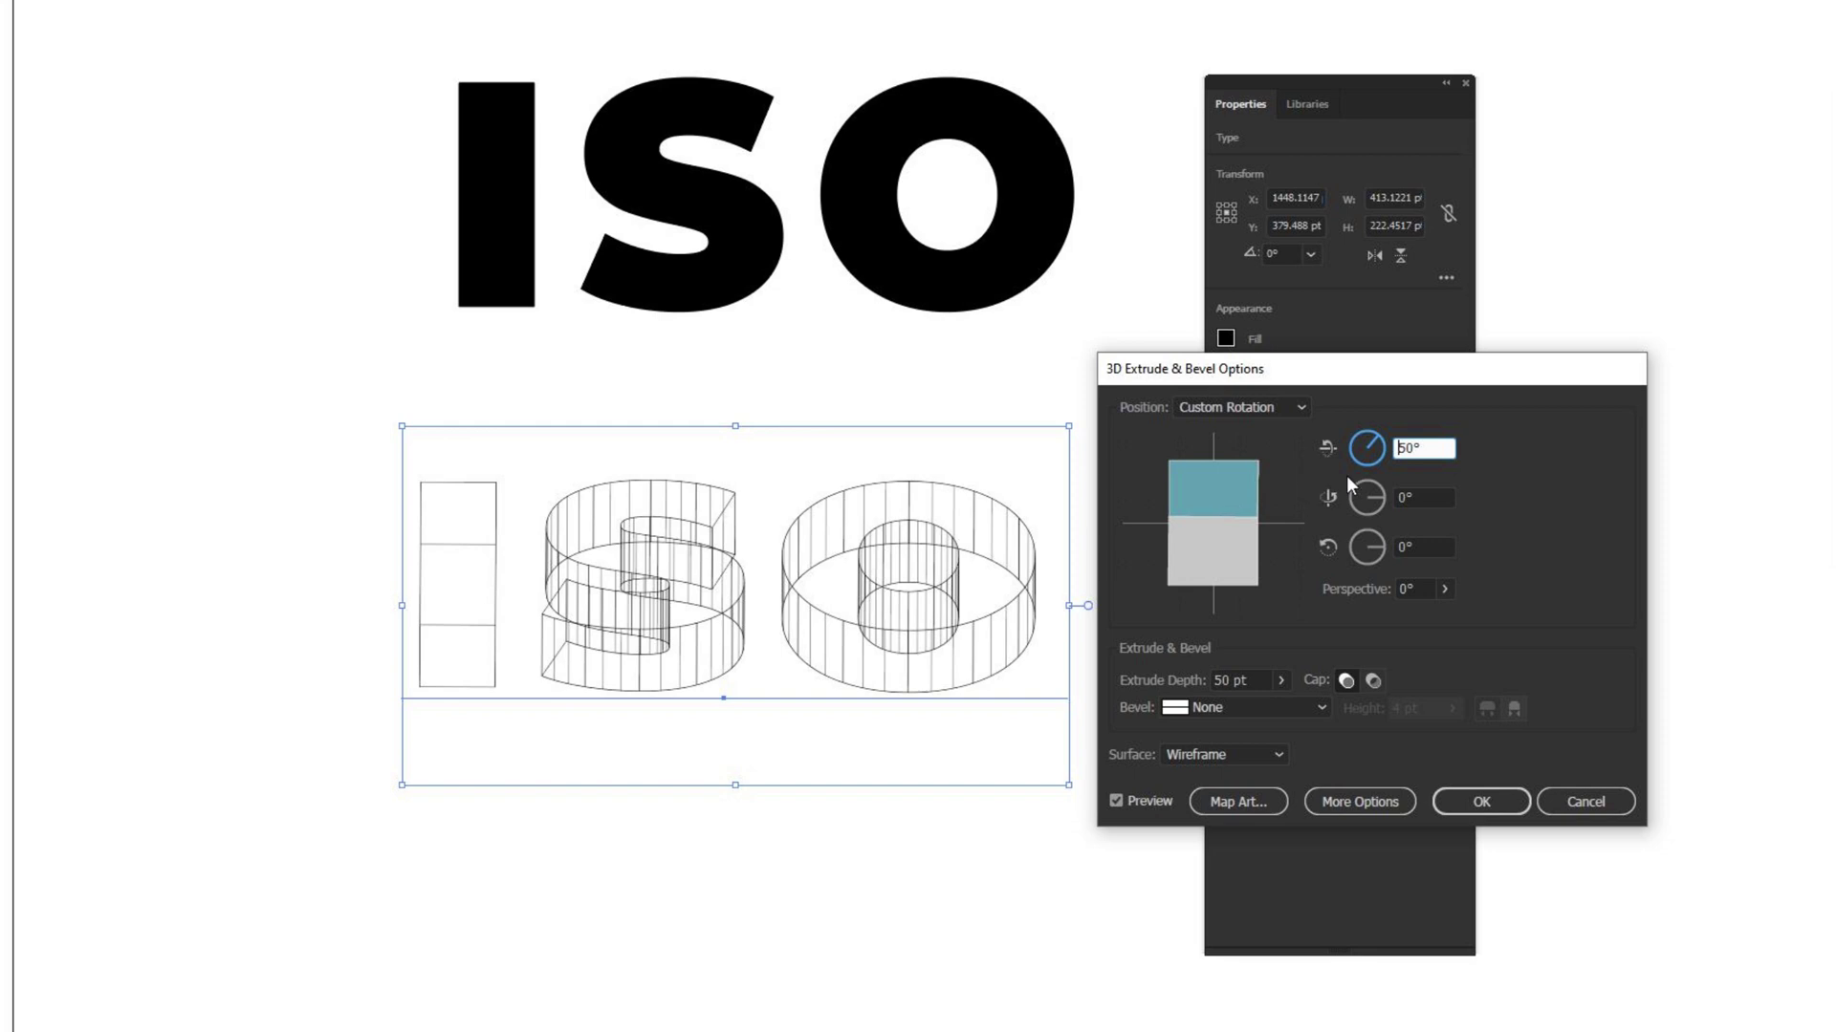
pyautogui.moveTo(1435, 444); pyautogui.dragTo(1342, 440)
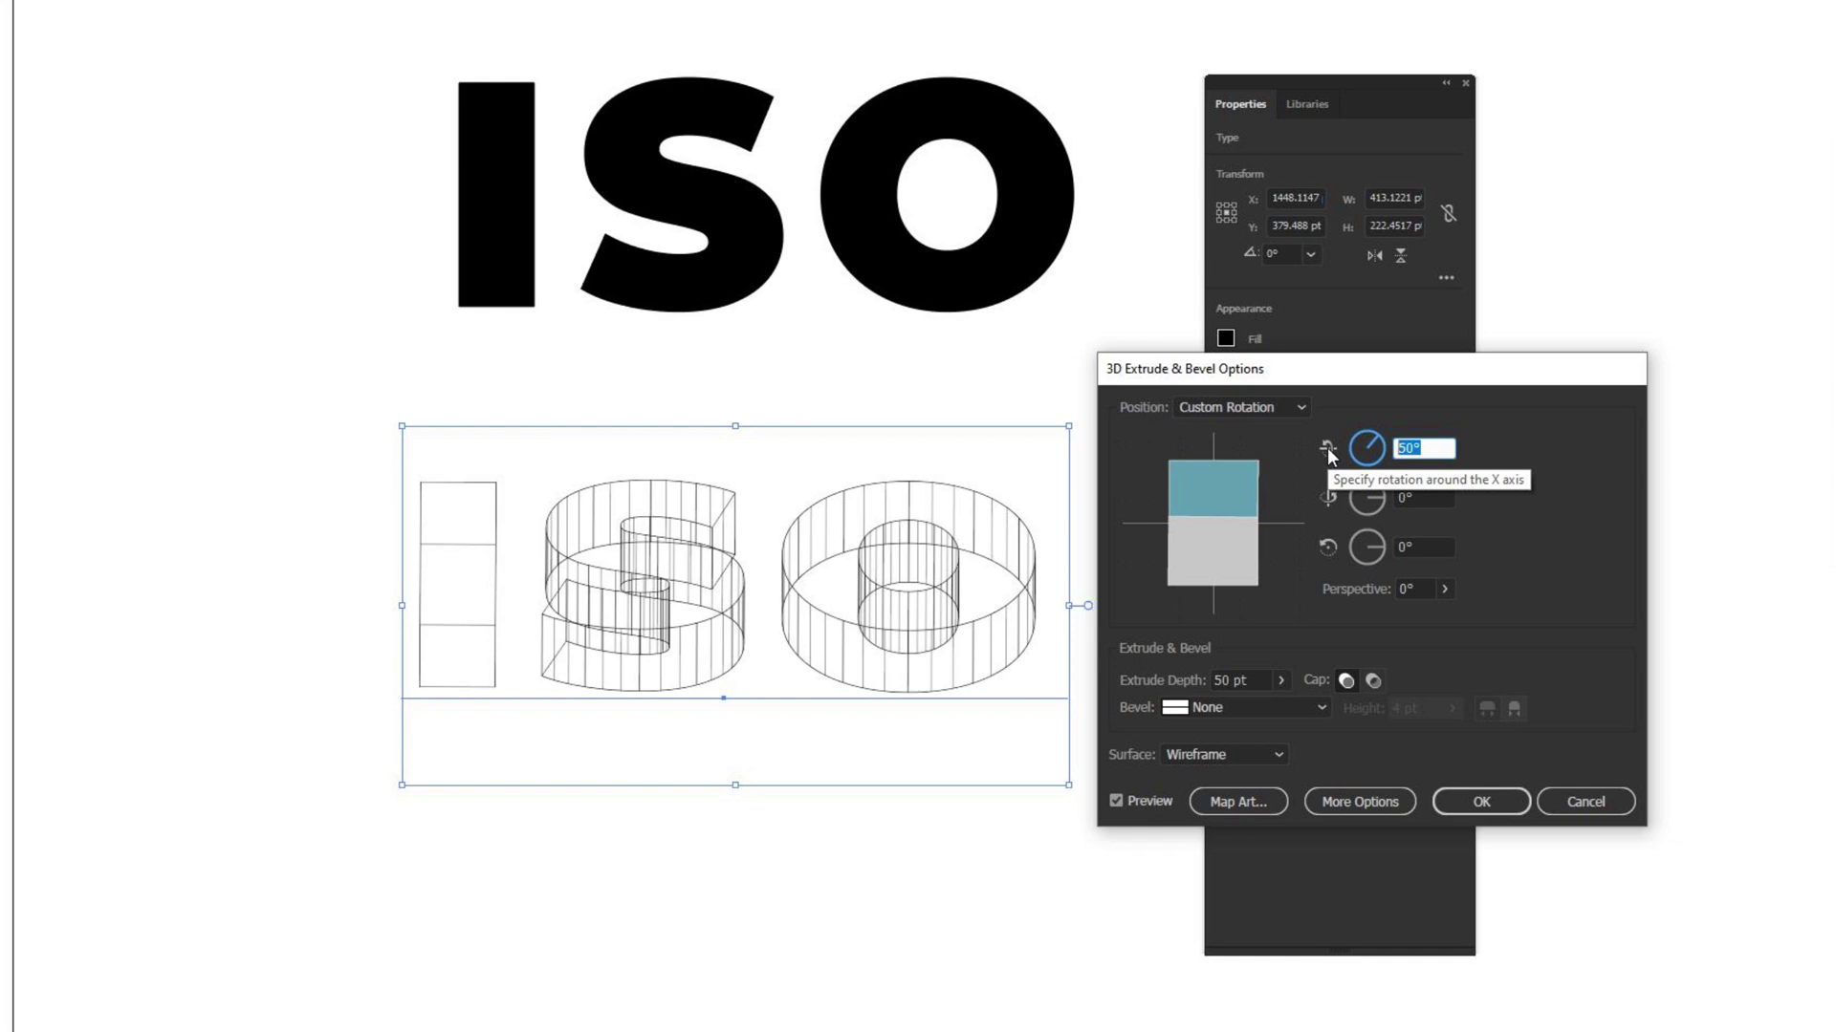
pyautogui.moveTo(1380, 445); pyautogui.dragTo(1373, 438)
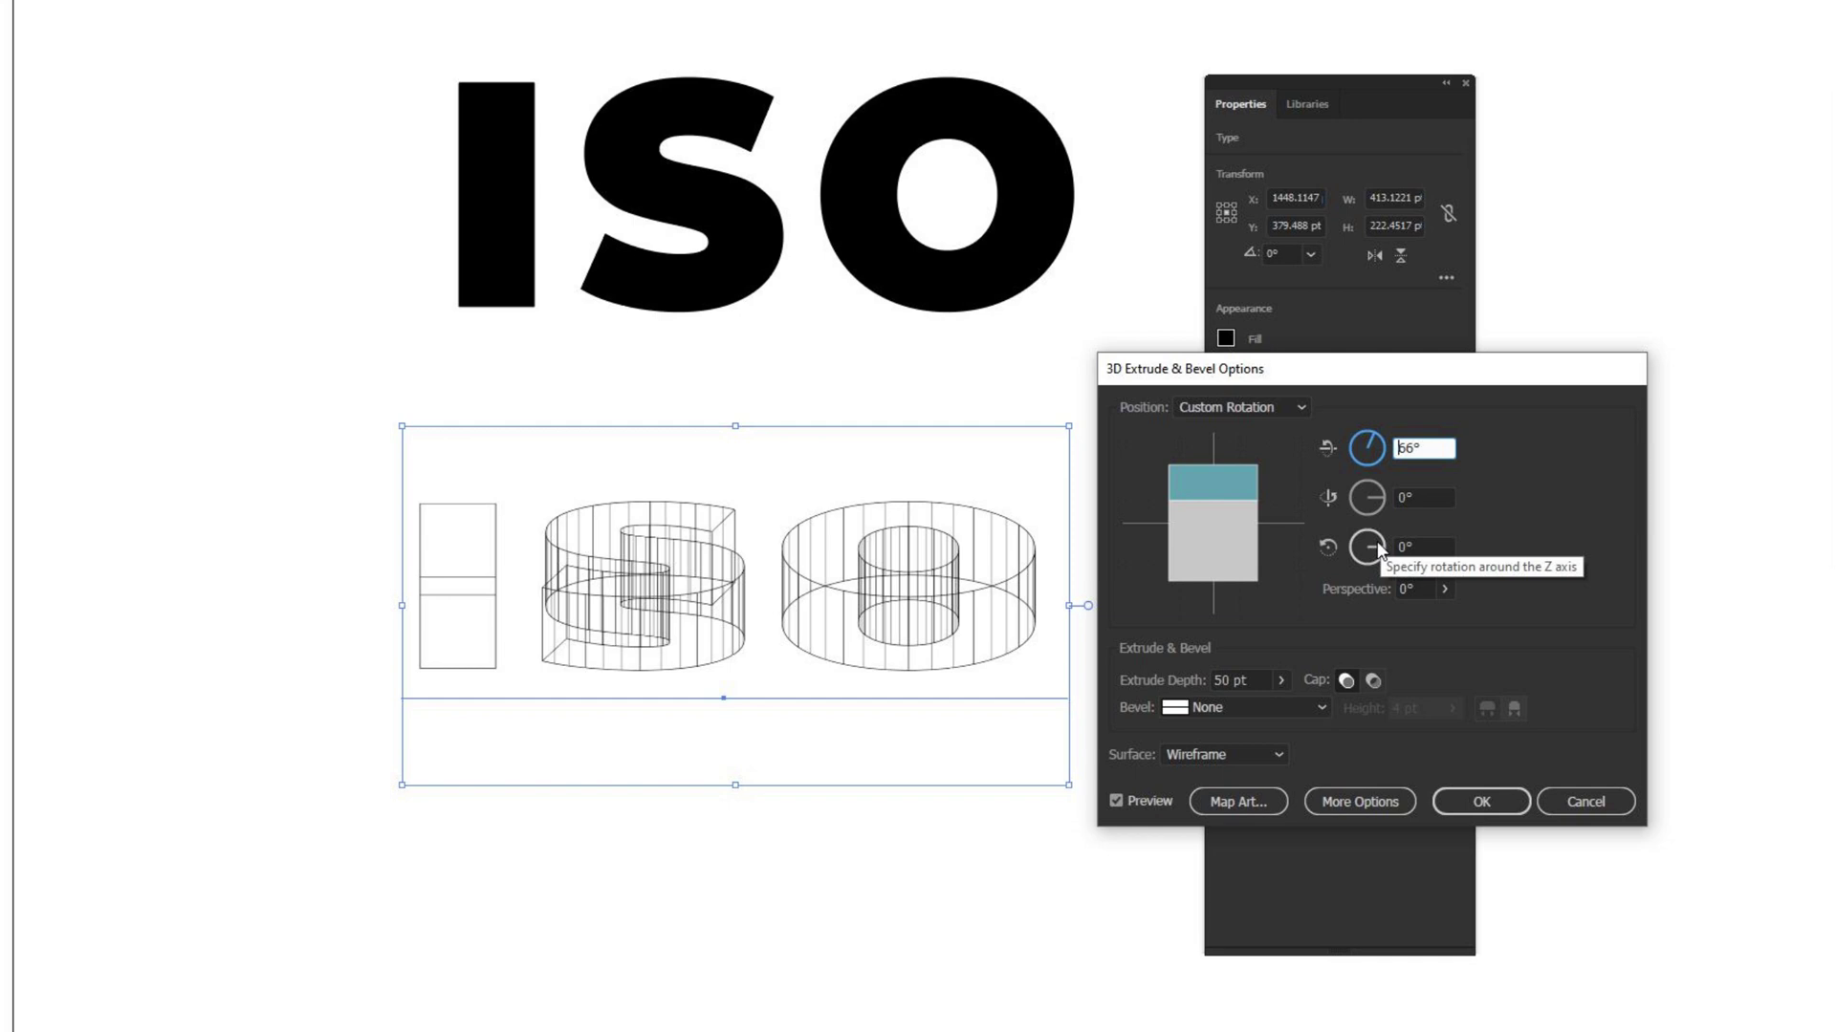
# Try a 5° rotation around the Y axis and reset it to 0°
pyautogui.click(1379, 497)
pyautogui.moveTo(1379, 491)
pyautogui.mouseDown()
pyautogui.moveTo(1376, 512)
pyautogui.moveTo(1409, 498)
pyautogui.mouseUp()
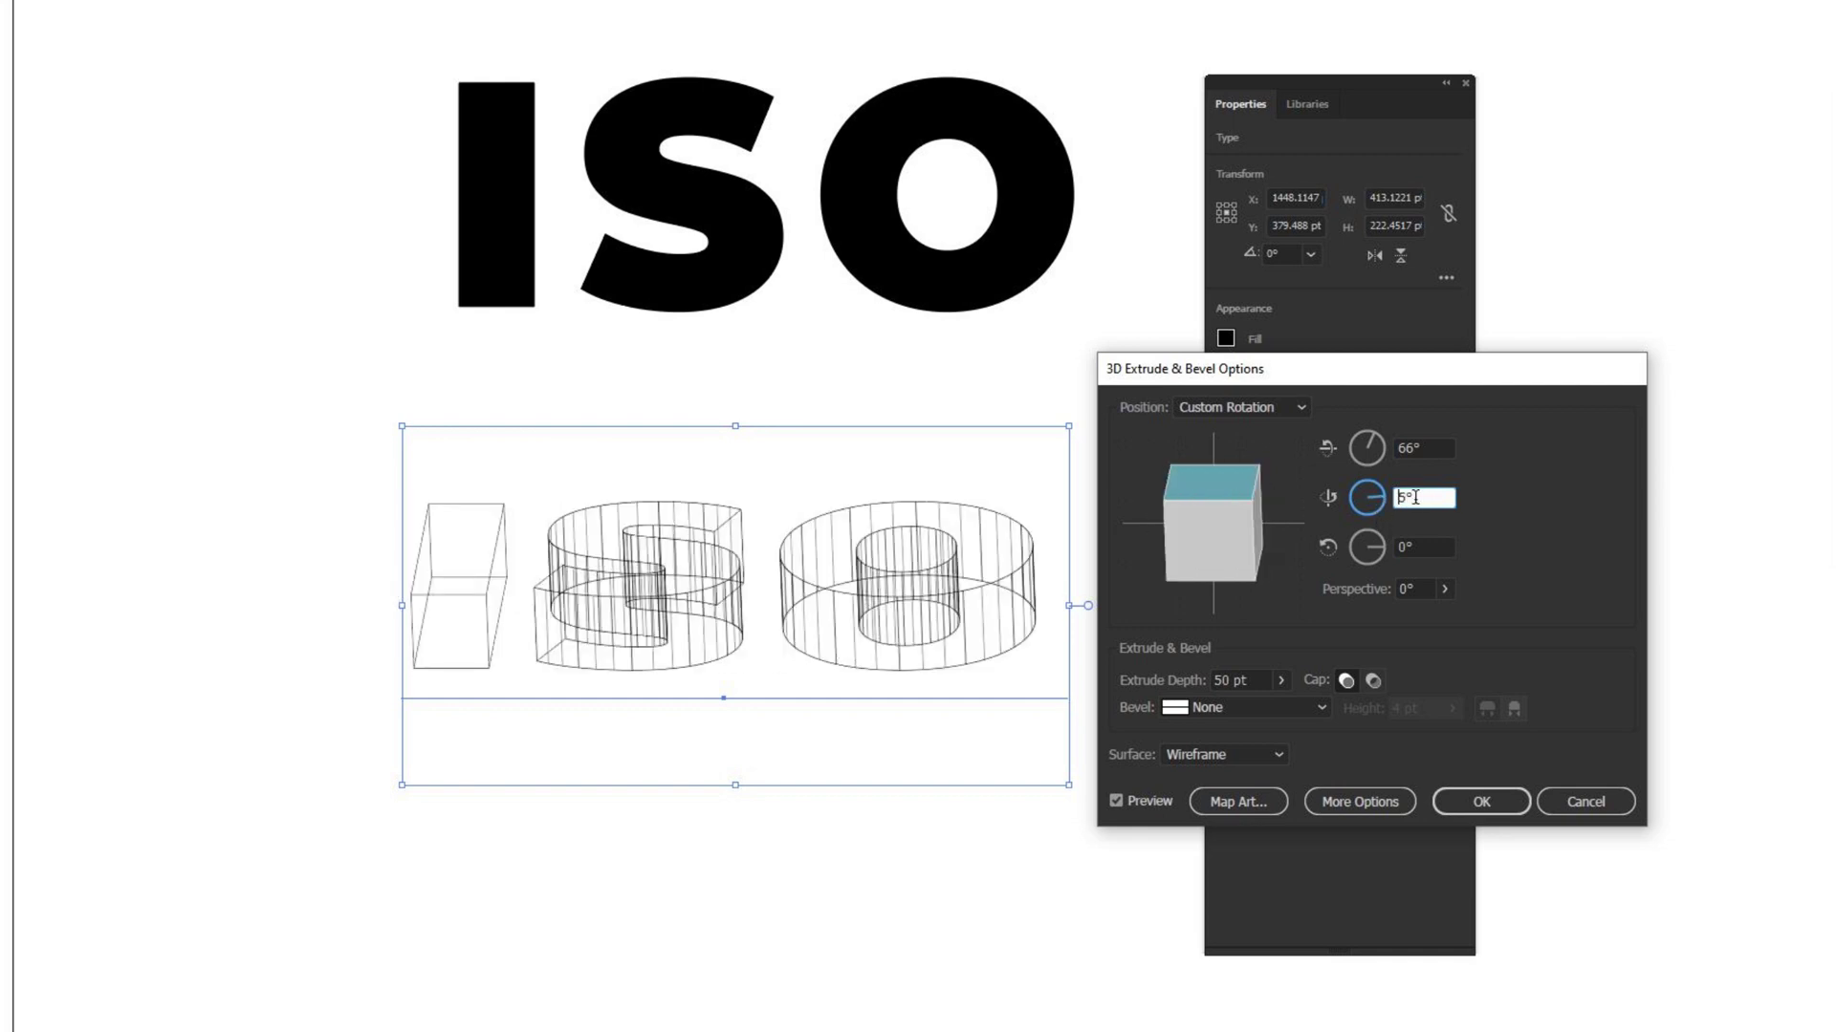
pyautogui.click(1372, 505)
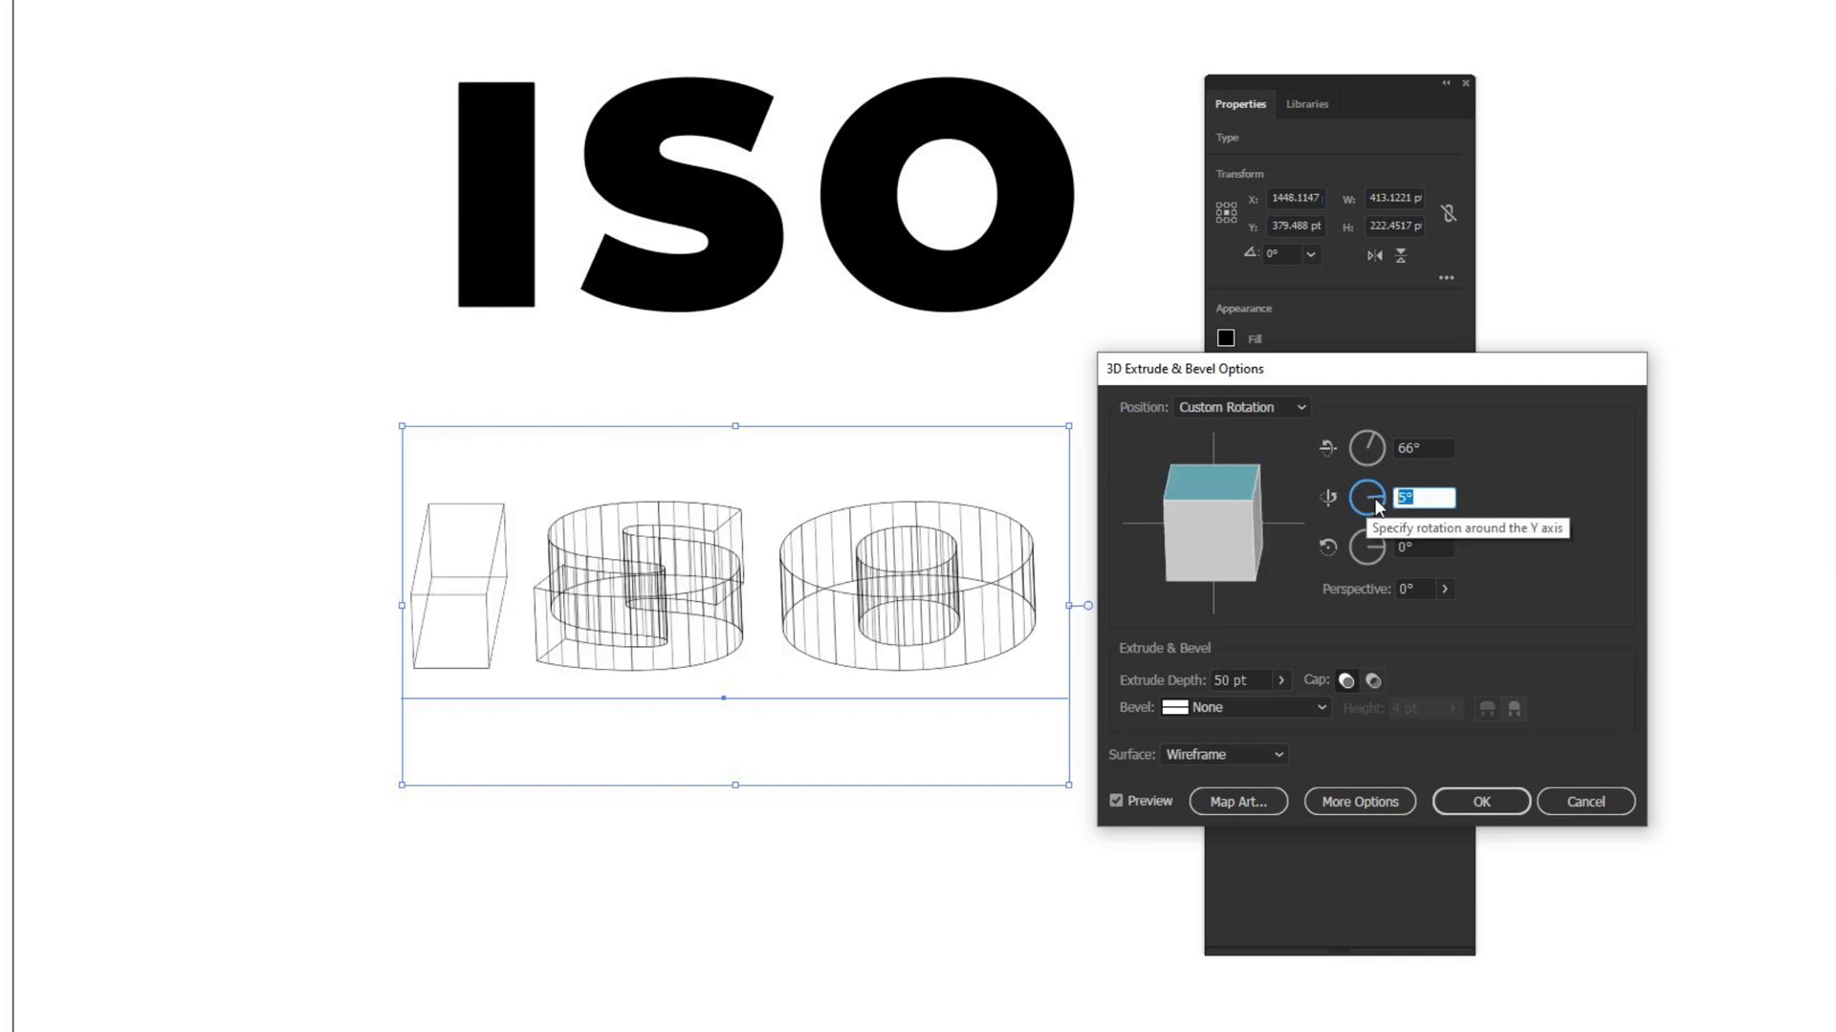
pyautogui.write('0')
pyautogui.click(1440, 447)
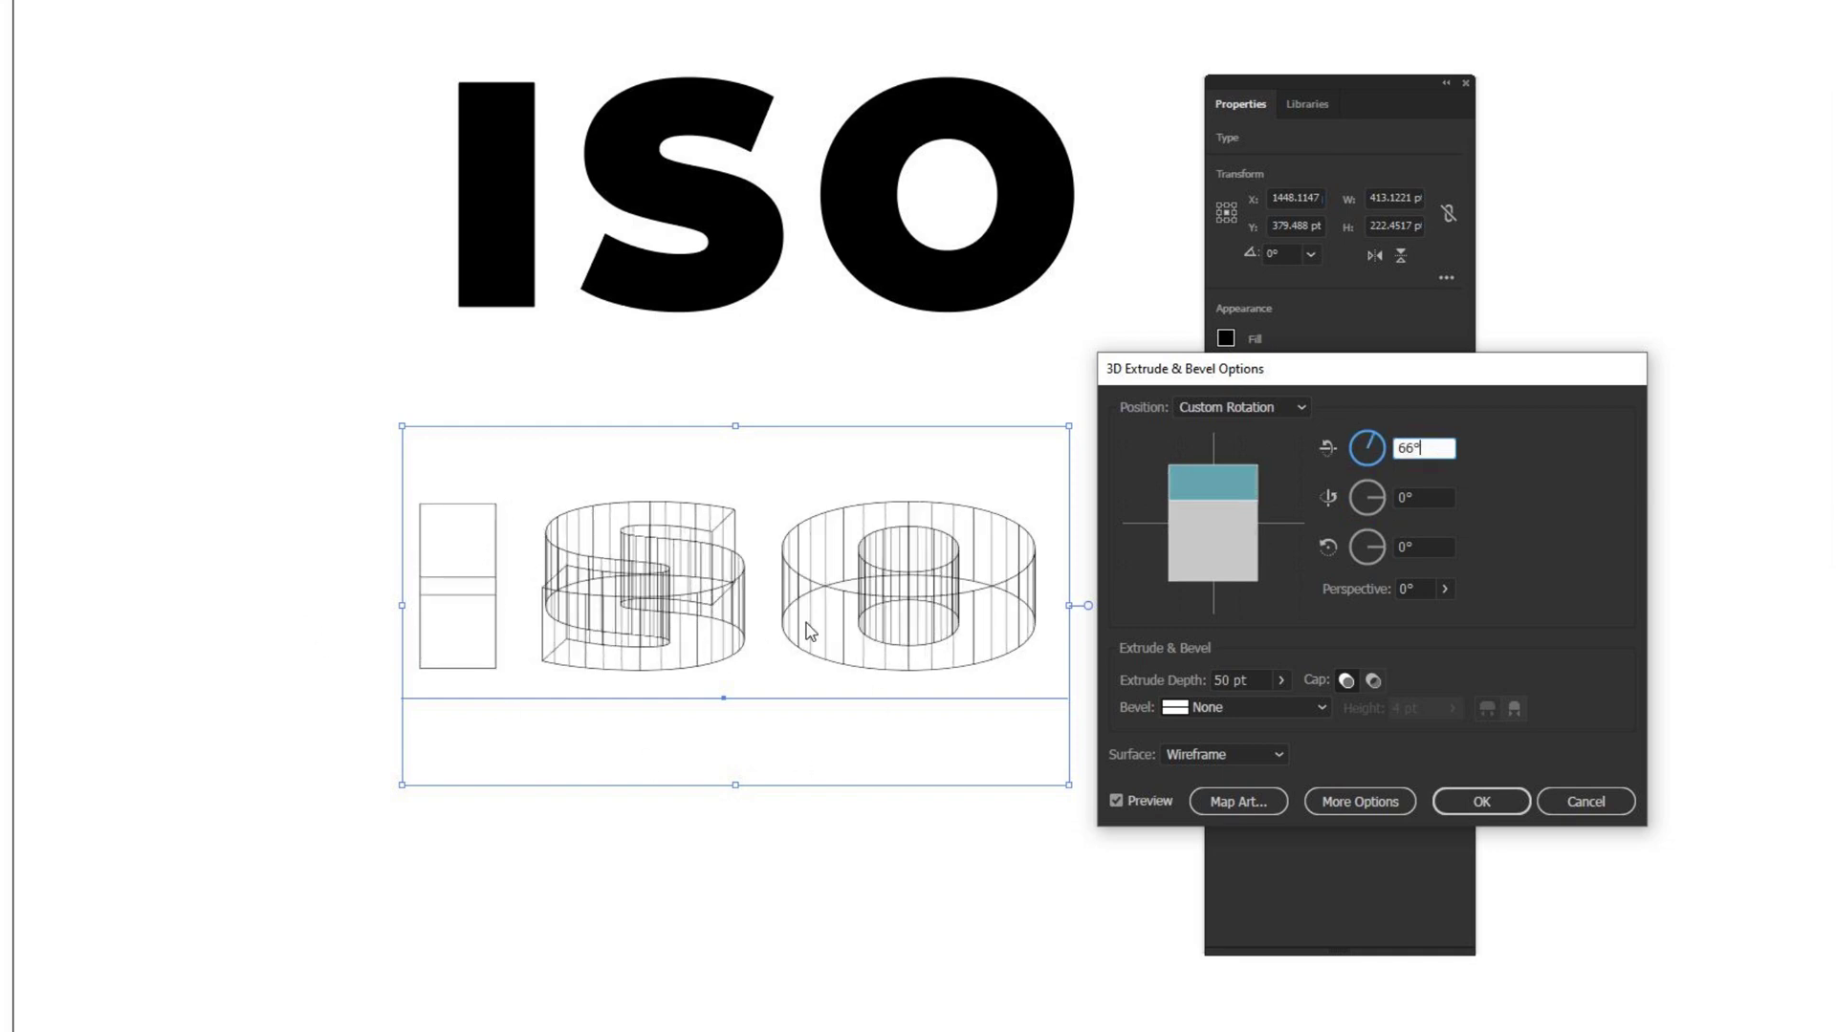
# Try an extrude depth of 27 pt and restore it to 50 pt
pyautogui.click(1280, 681)
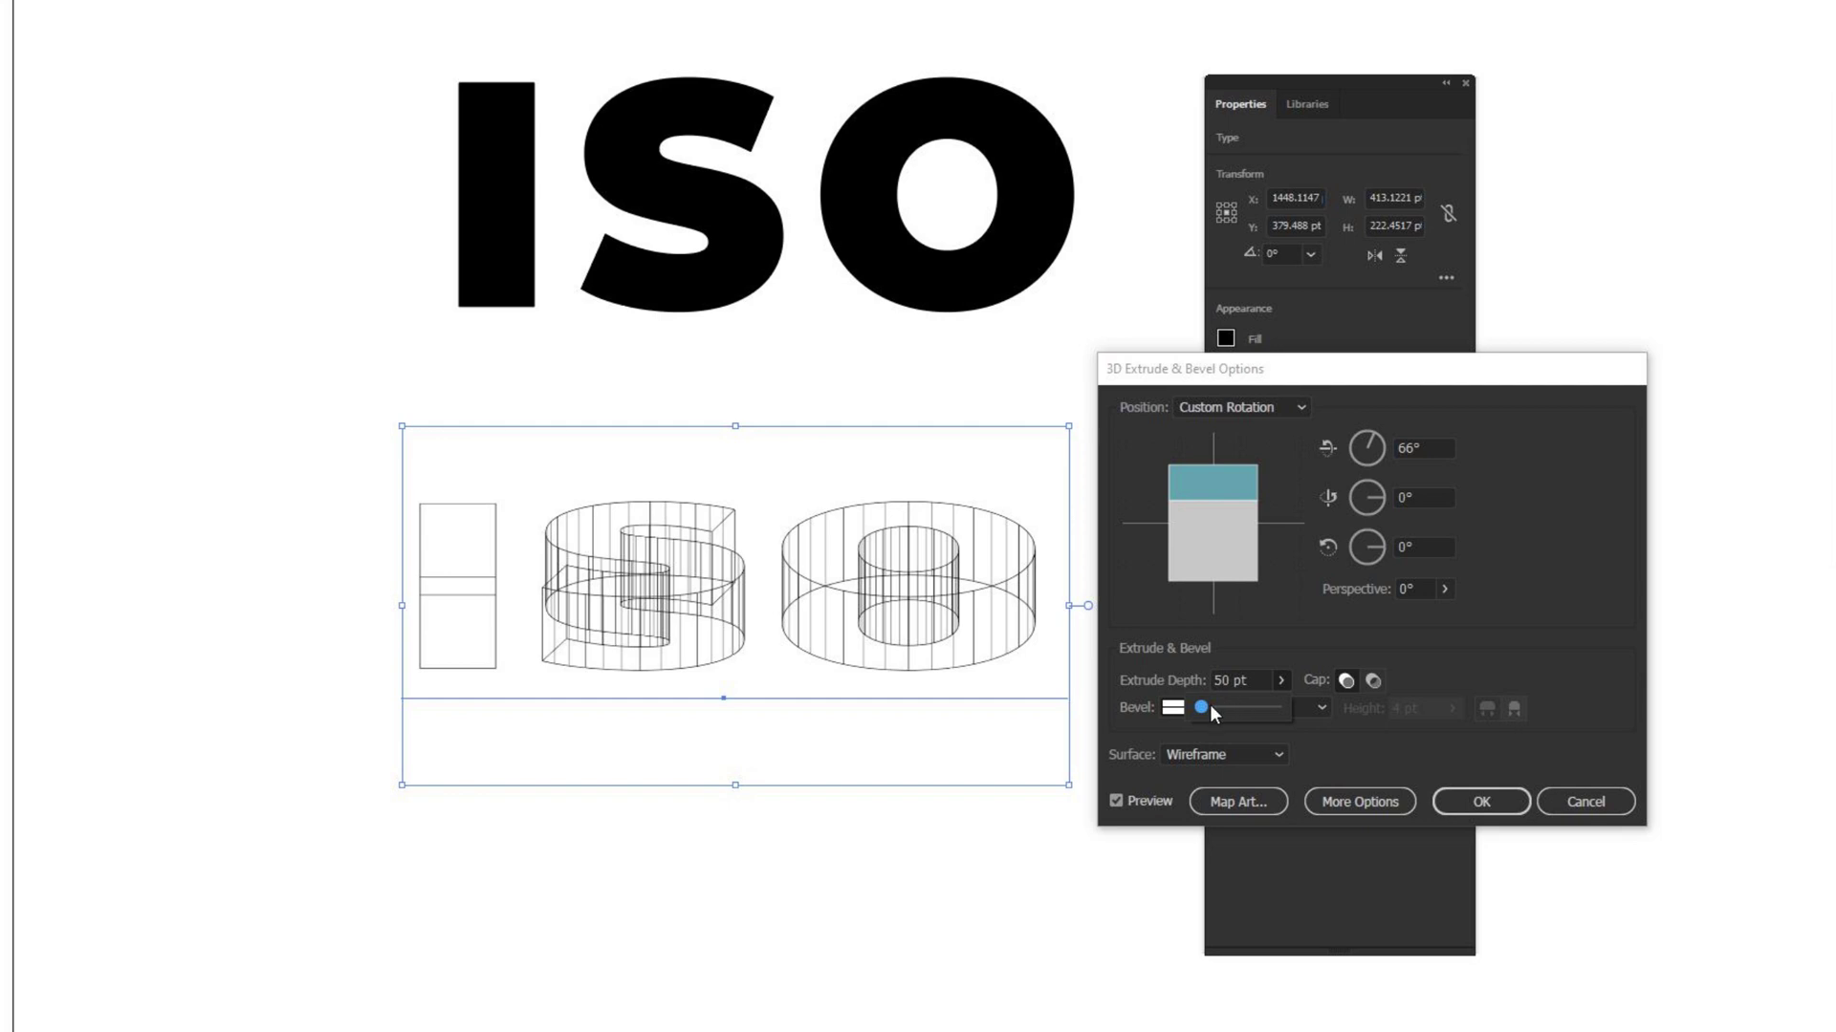
pyautogui.moveTo(1203, 708); pyautogui.dragTo(1201, 708)
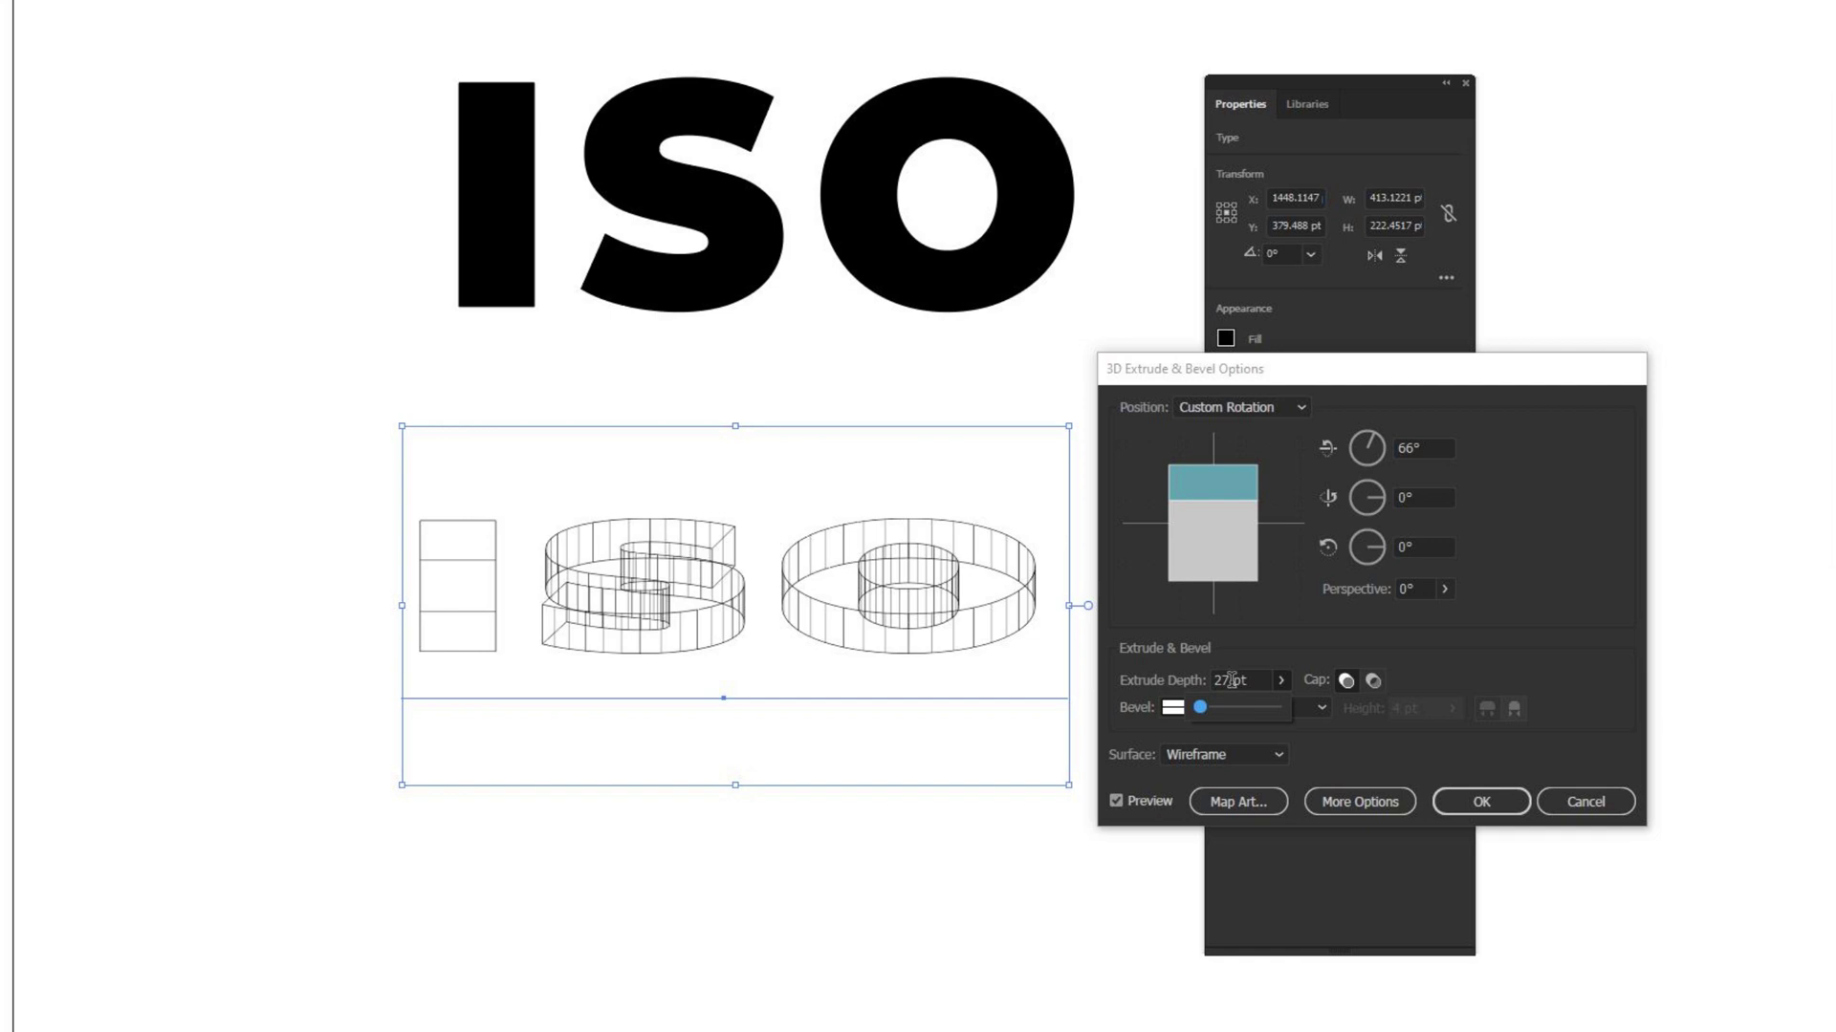
pyautogui.click(1232, 680)
pyautogui.doubleClick(1223, 680)
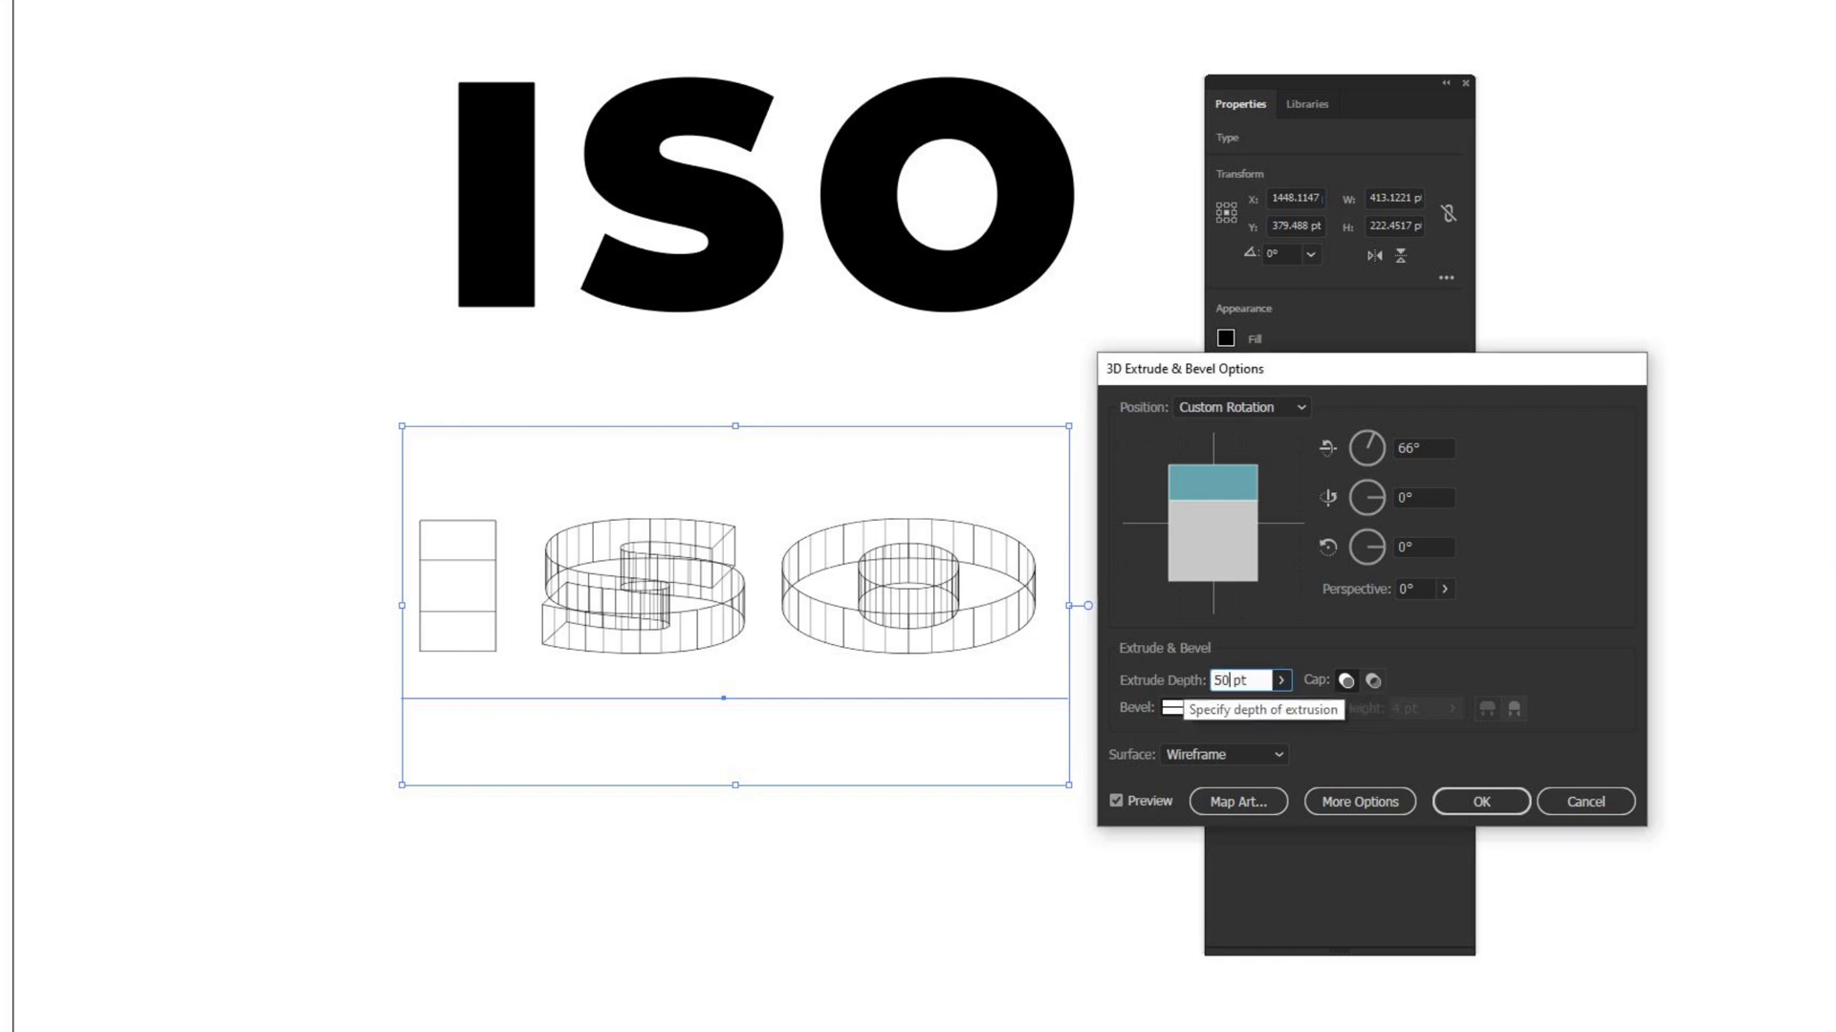
pyautogui.click(1422, 546)
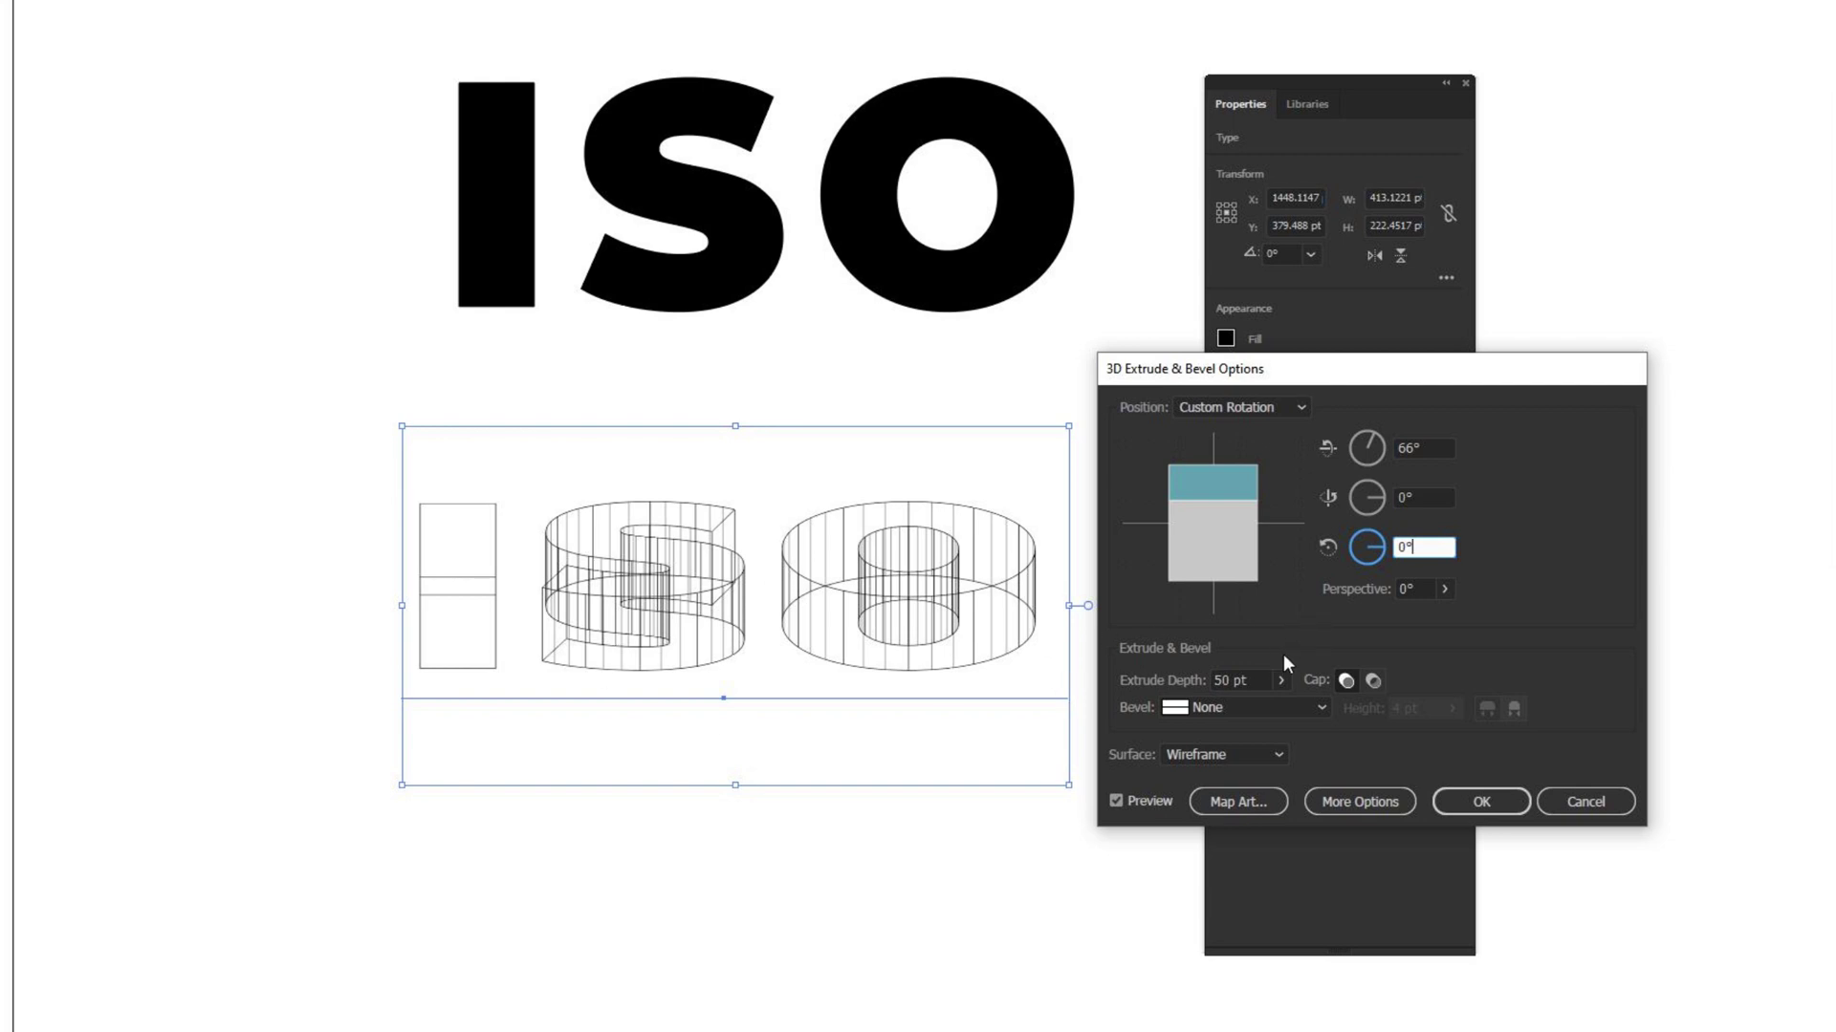
# Try the Classic, Complex 1 and Complex 2 bevel shapes on the extruded ISO text and settle on Classic
pyautogui.click(1239, 717)
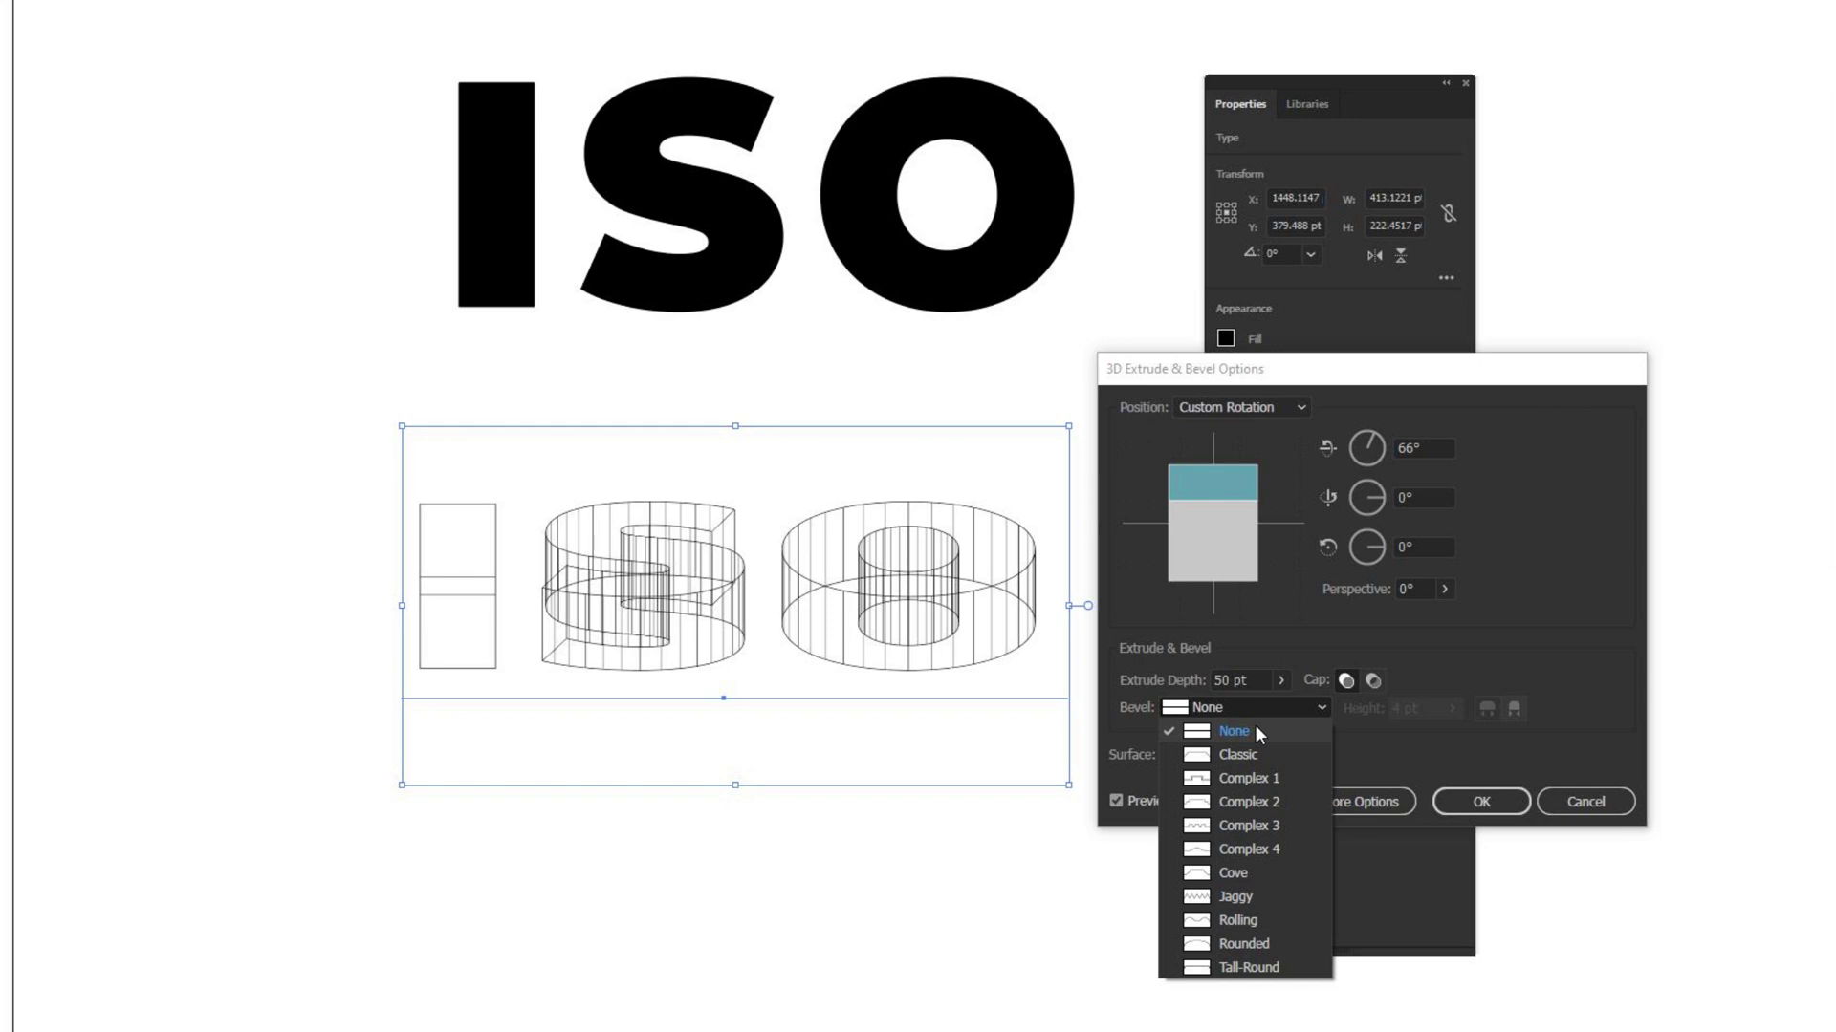
pyautogui.click(1268, 750)
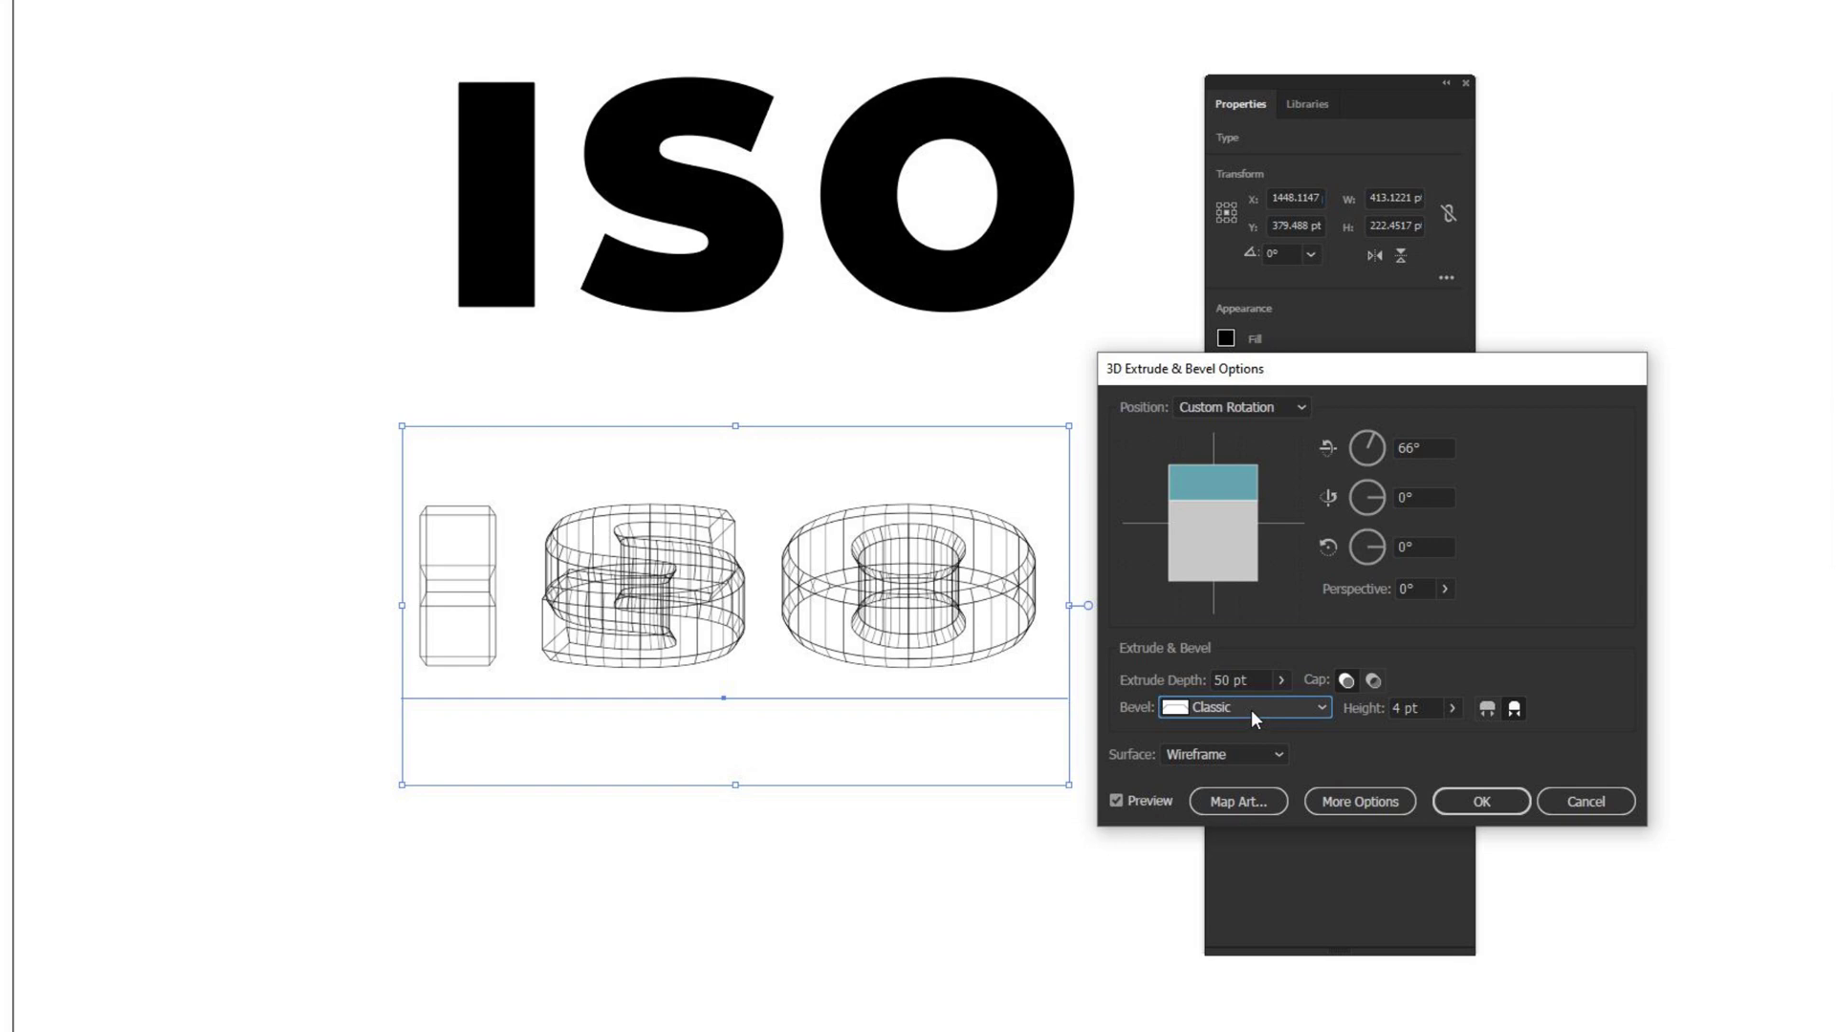
pyautogui.click(1250, 709)
pyautogui.click(1271, 770)
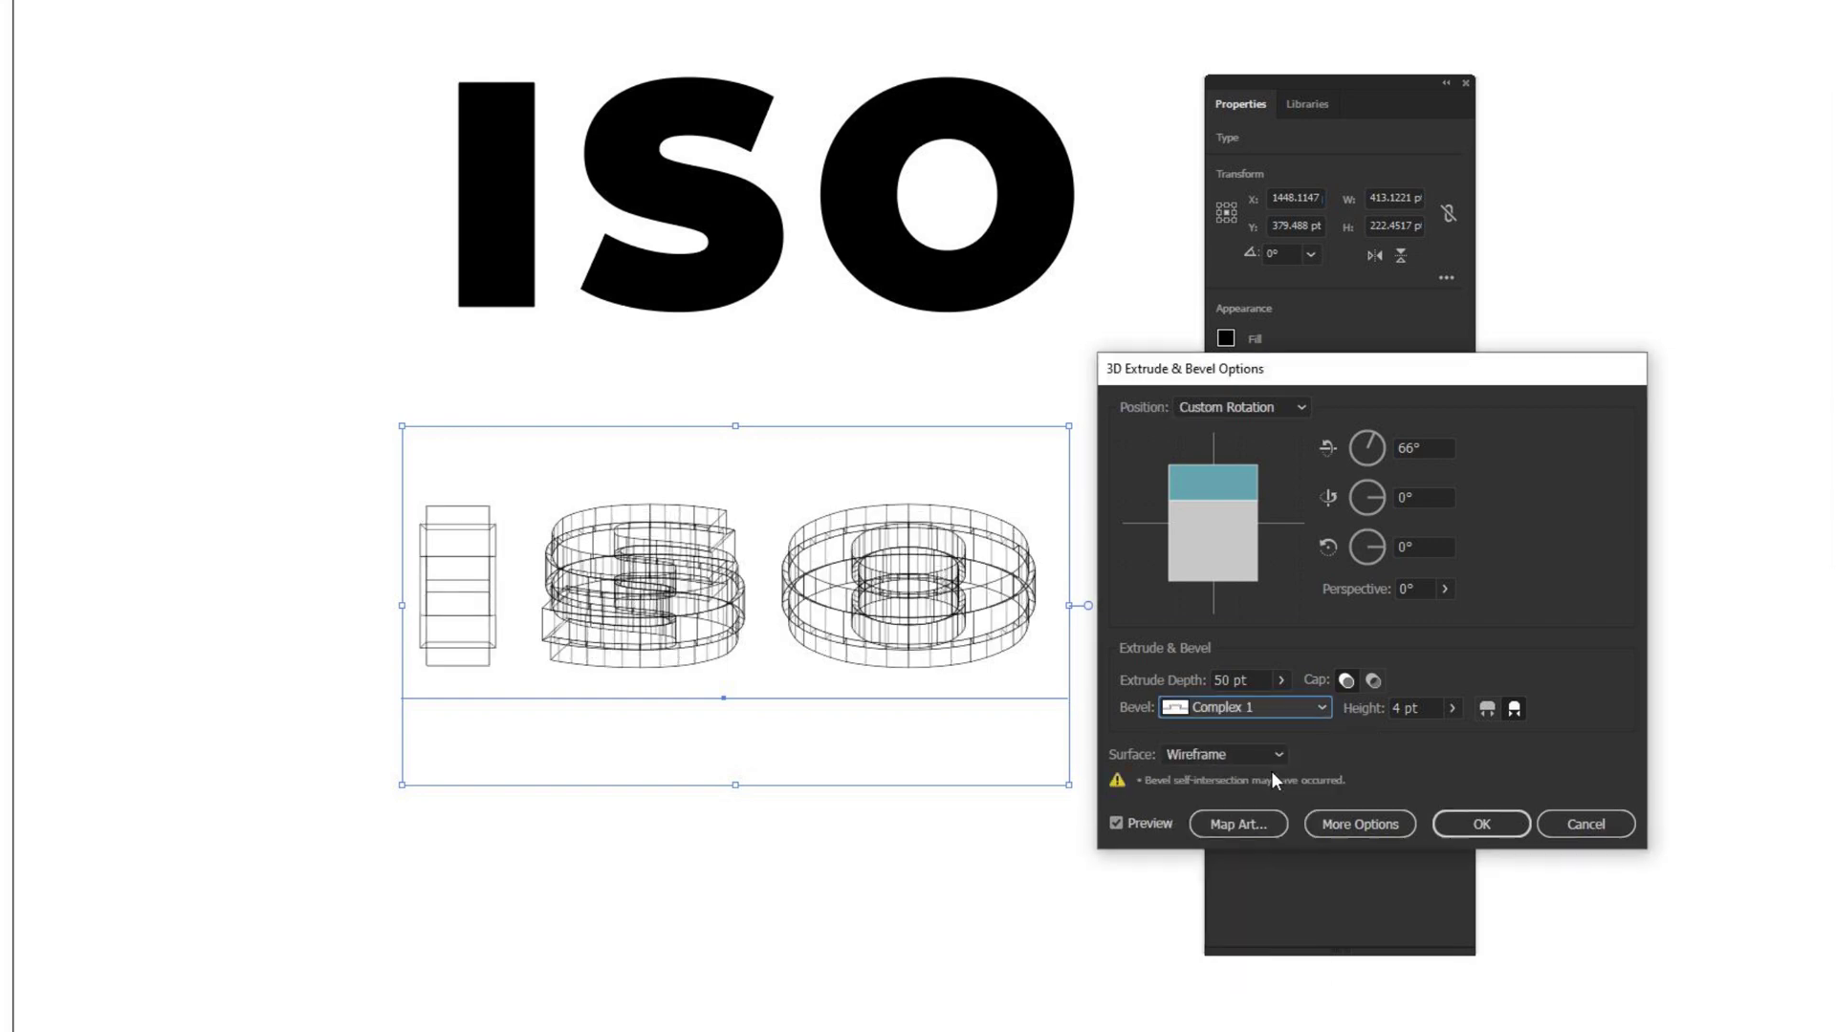
pyautogui.click(1252, 705)
pyautogui.click(1251, 801)
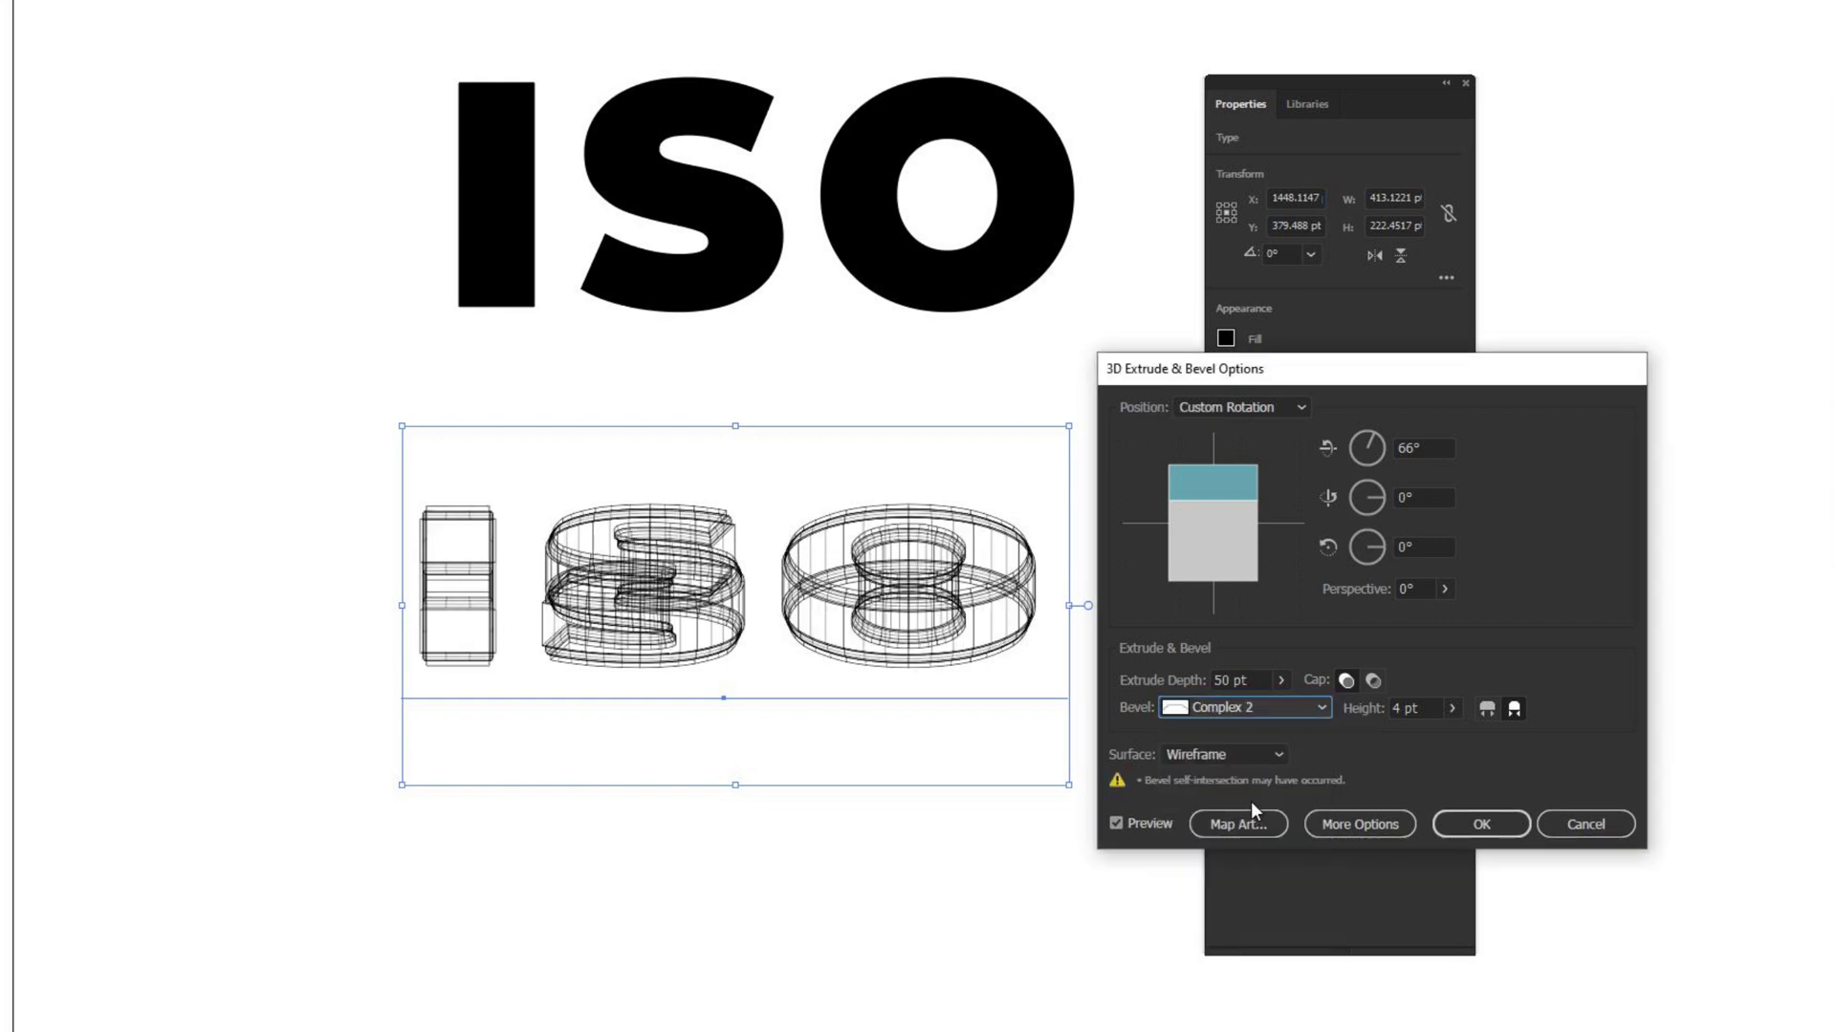
pyautogui.click(1265, 707)
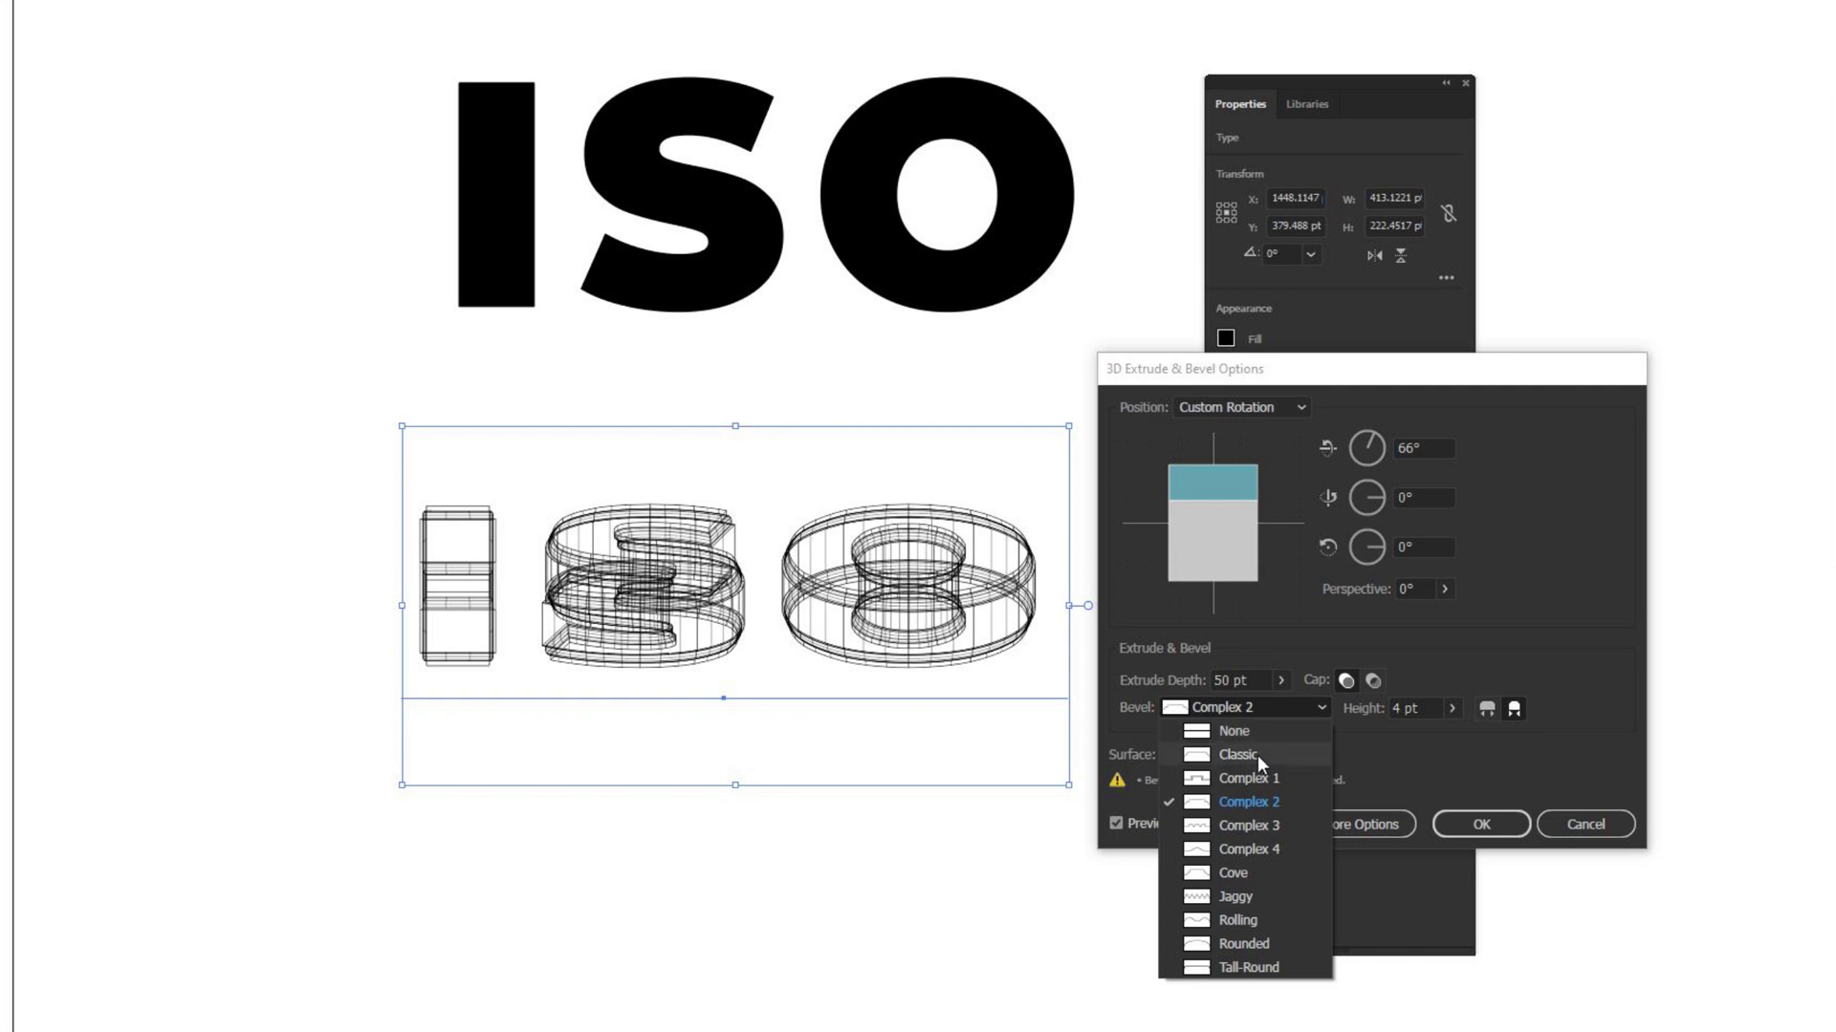
pyautogui.click(1258, 755)
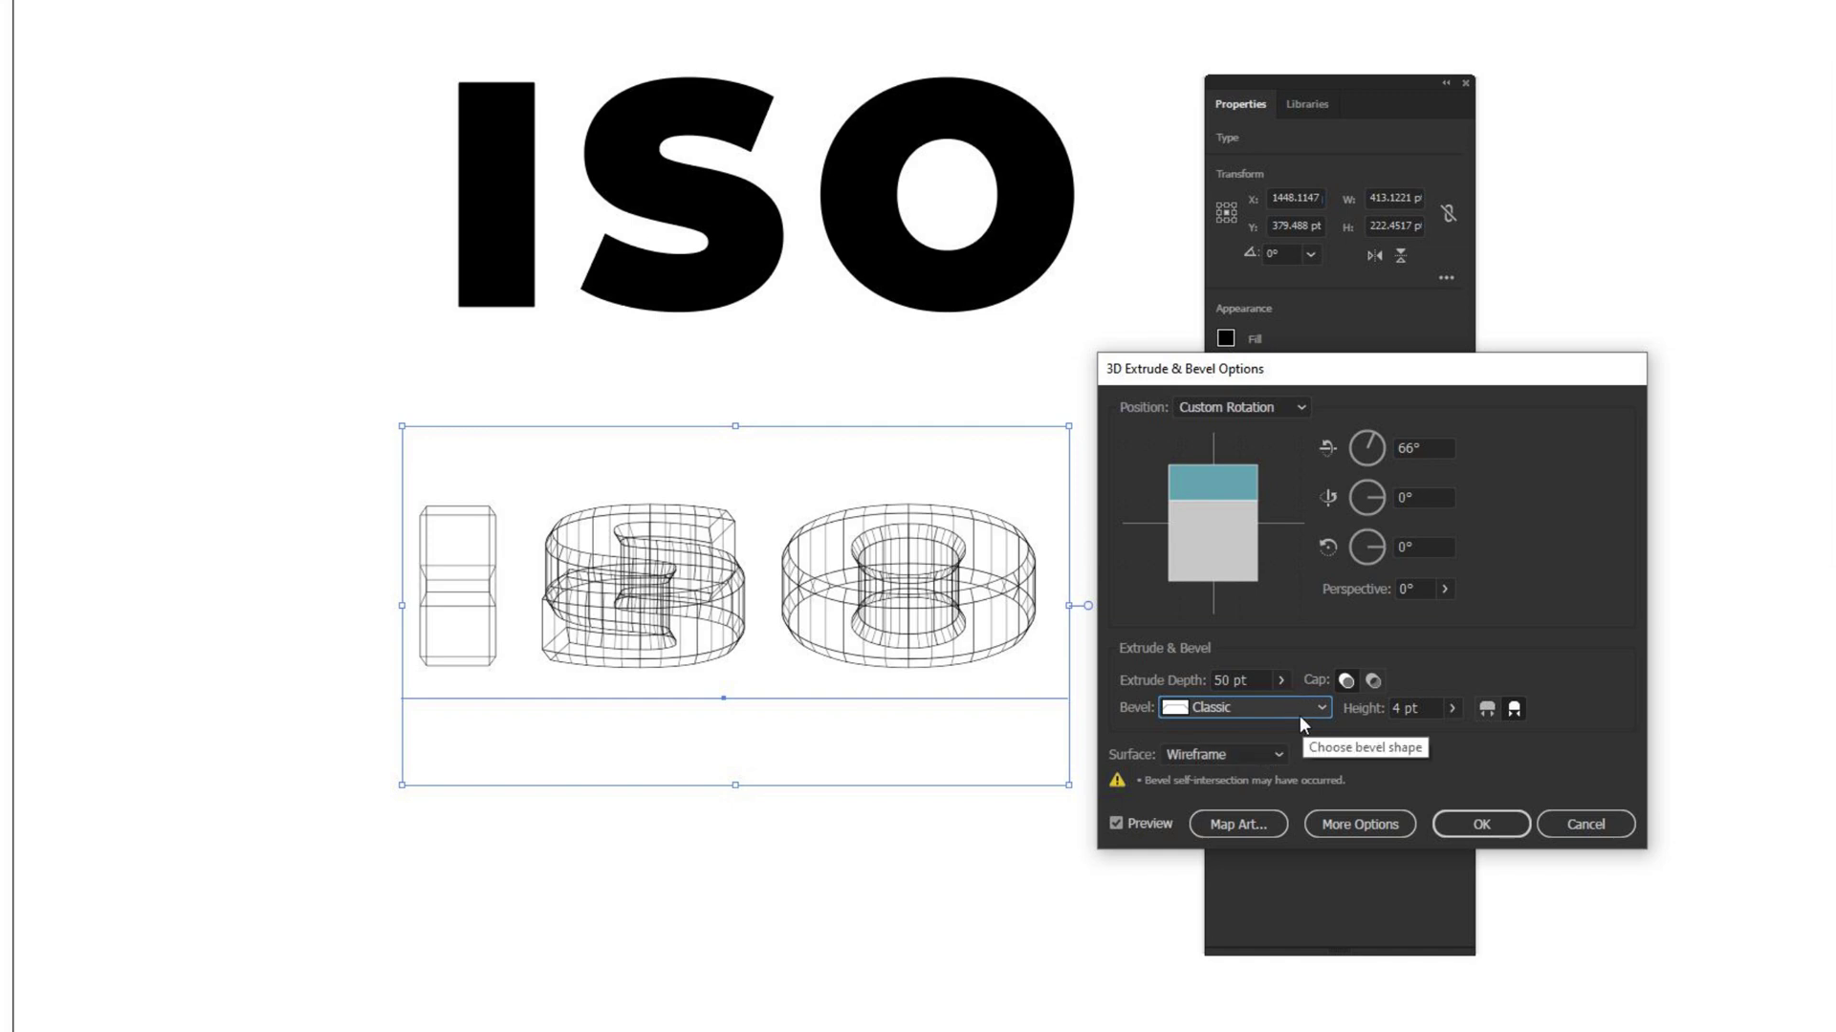
# Try a bevel height of 27 pt and restore it to 4 pt
pyautogui.click(1452, 707)
pyautogui.moveTo(1381, 727); pyautogui.dragTo(1386, 732)
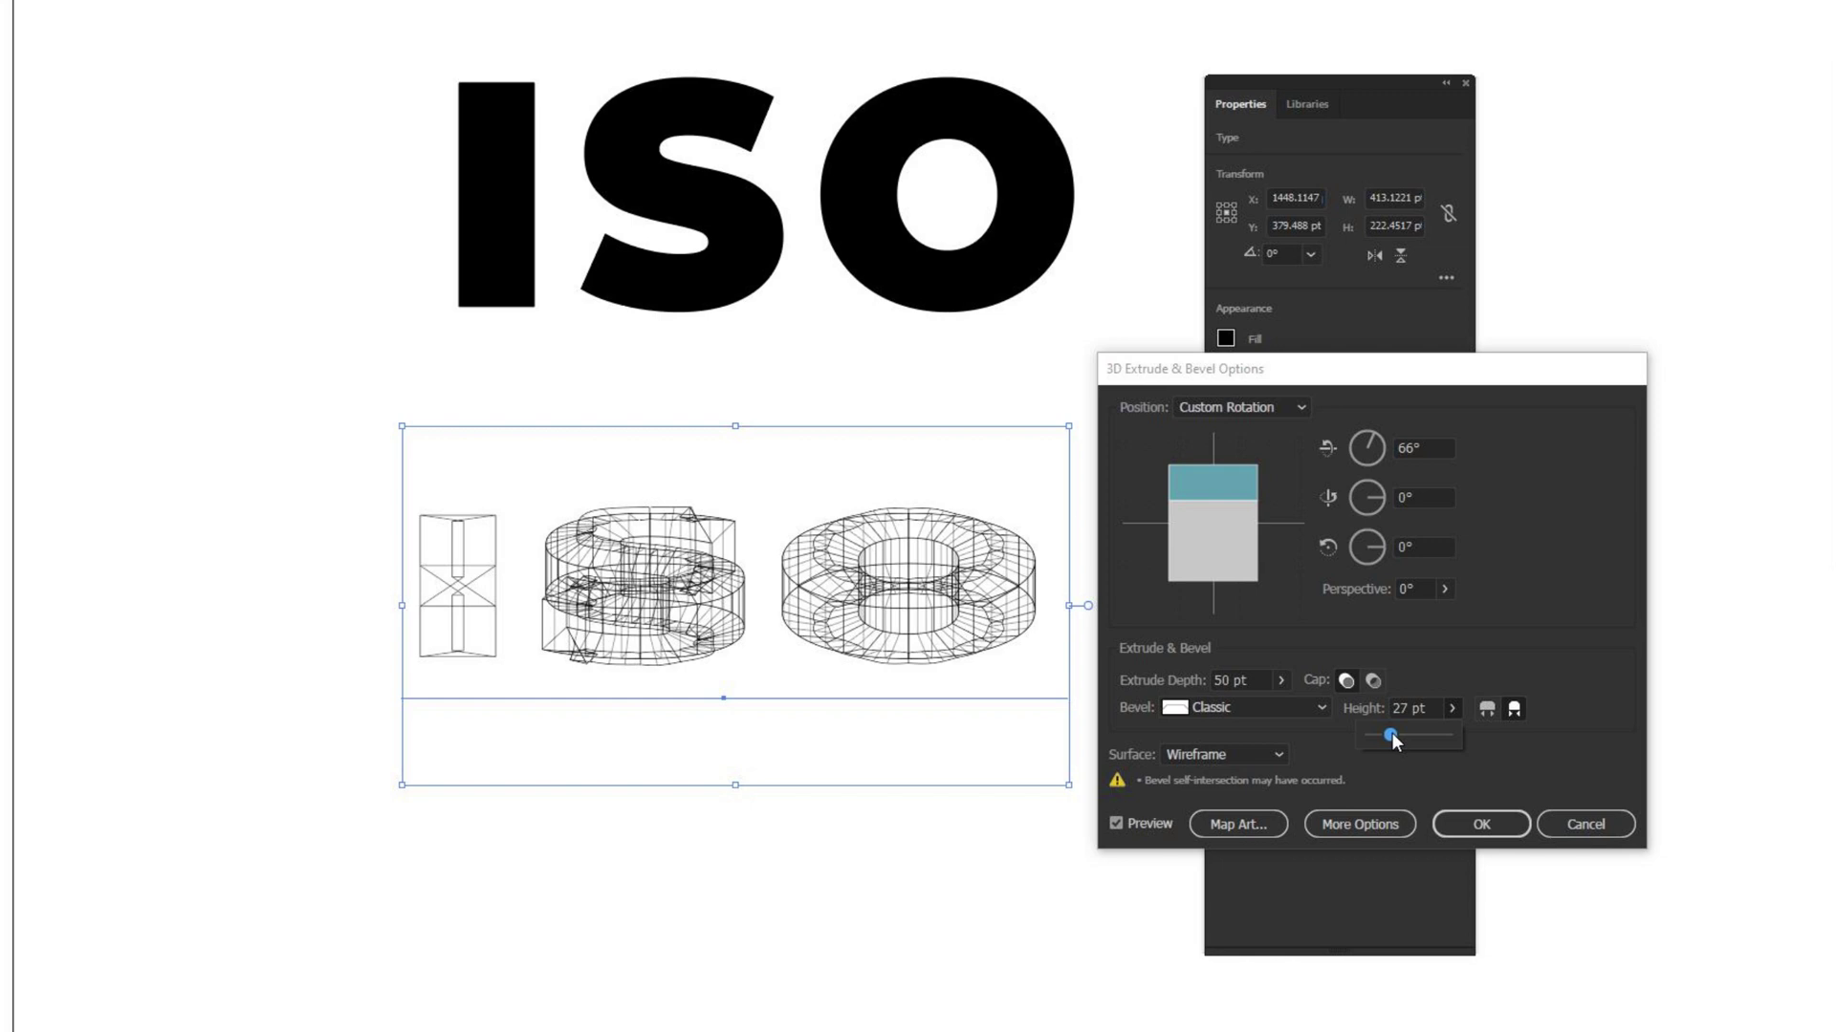
pyautogui.moveTo(1391, 733); pyautogui.dragTo(1374, 737)
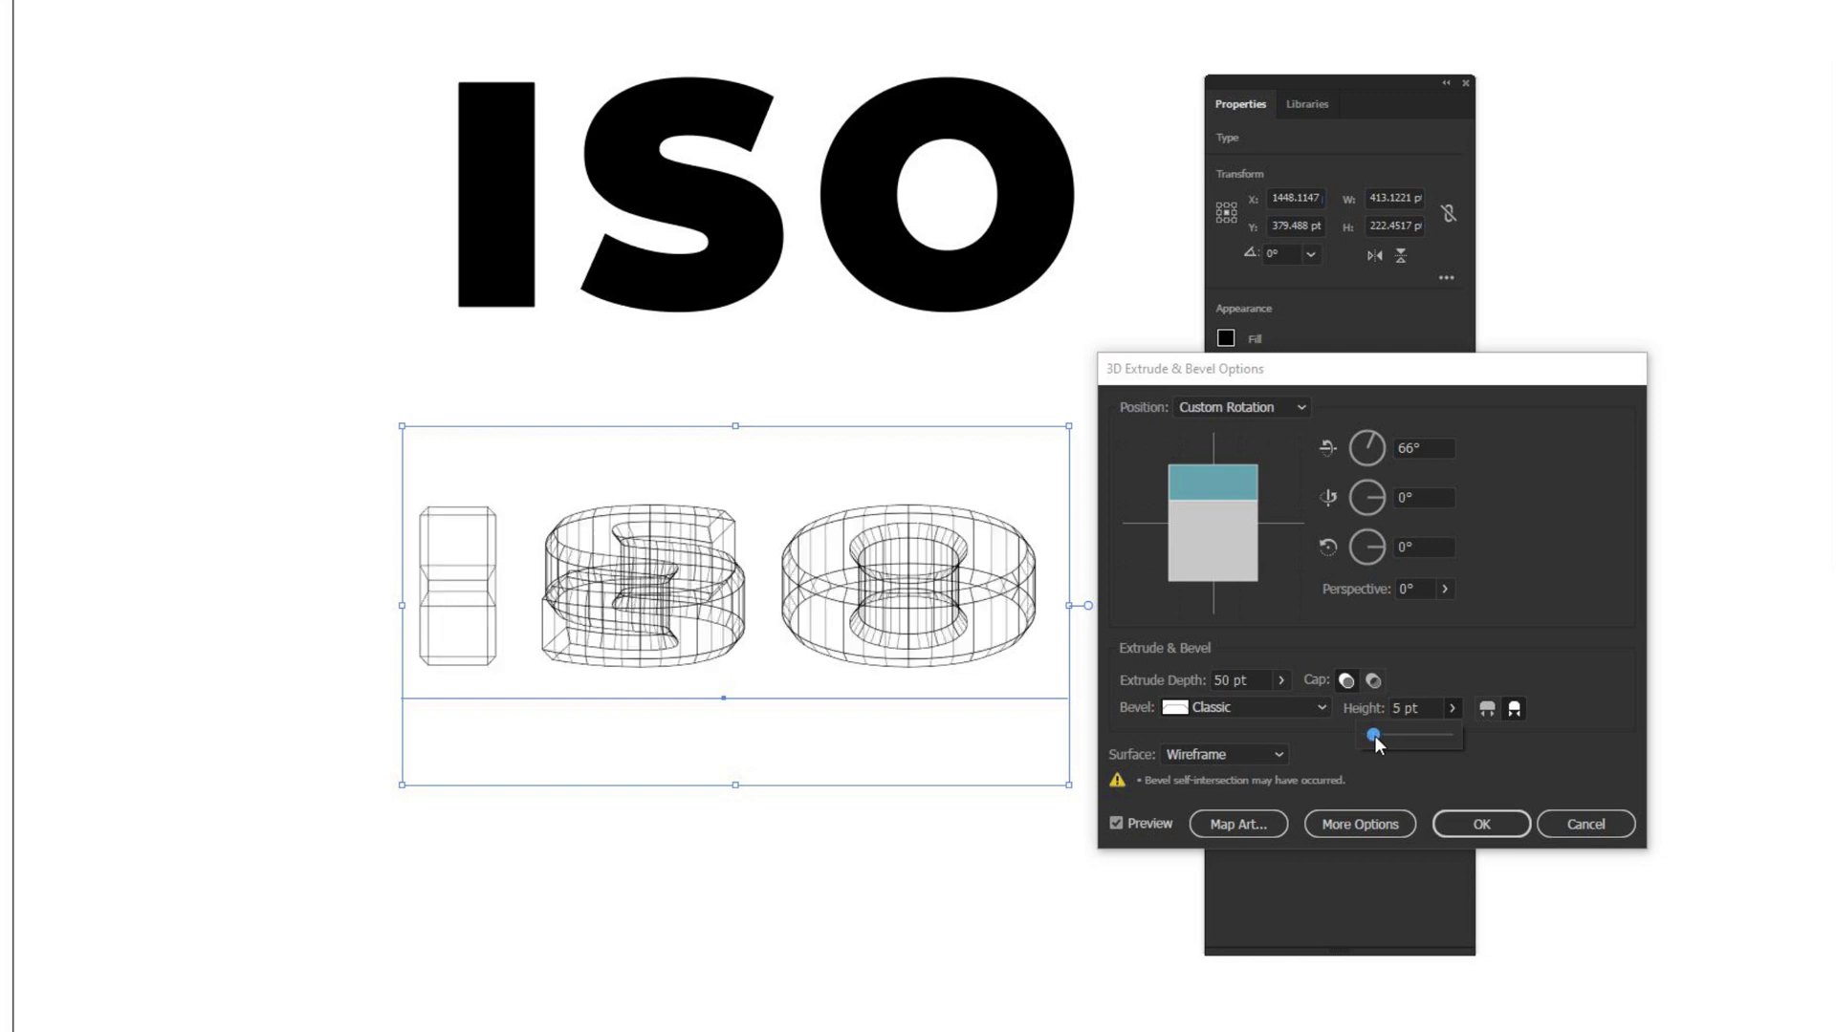
pyautogui.moveTo(1373, 736); pyautogui.dragTo(1373, 736)
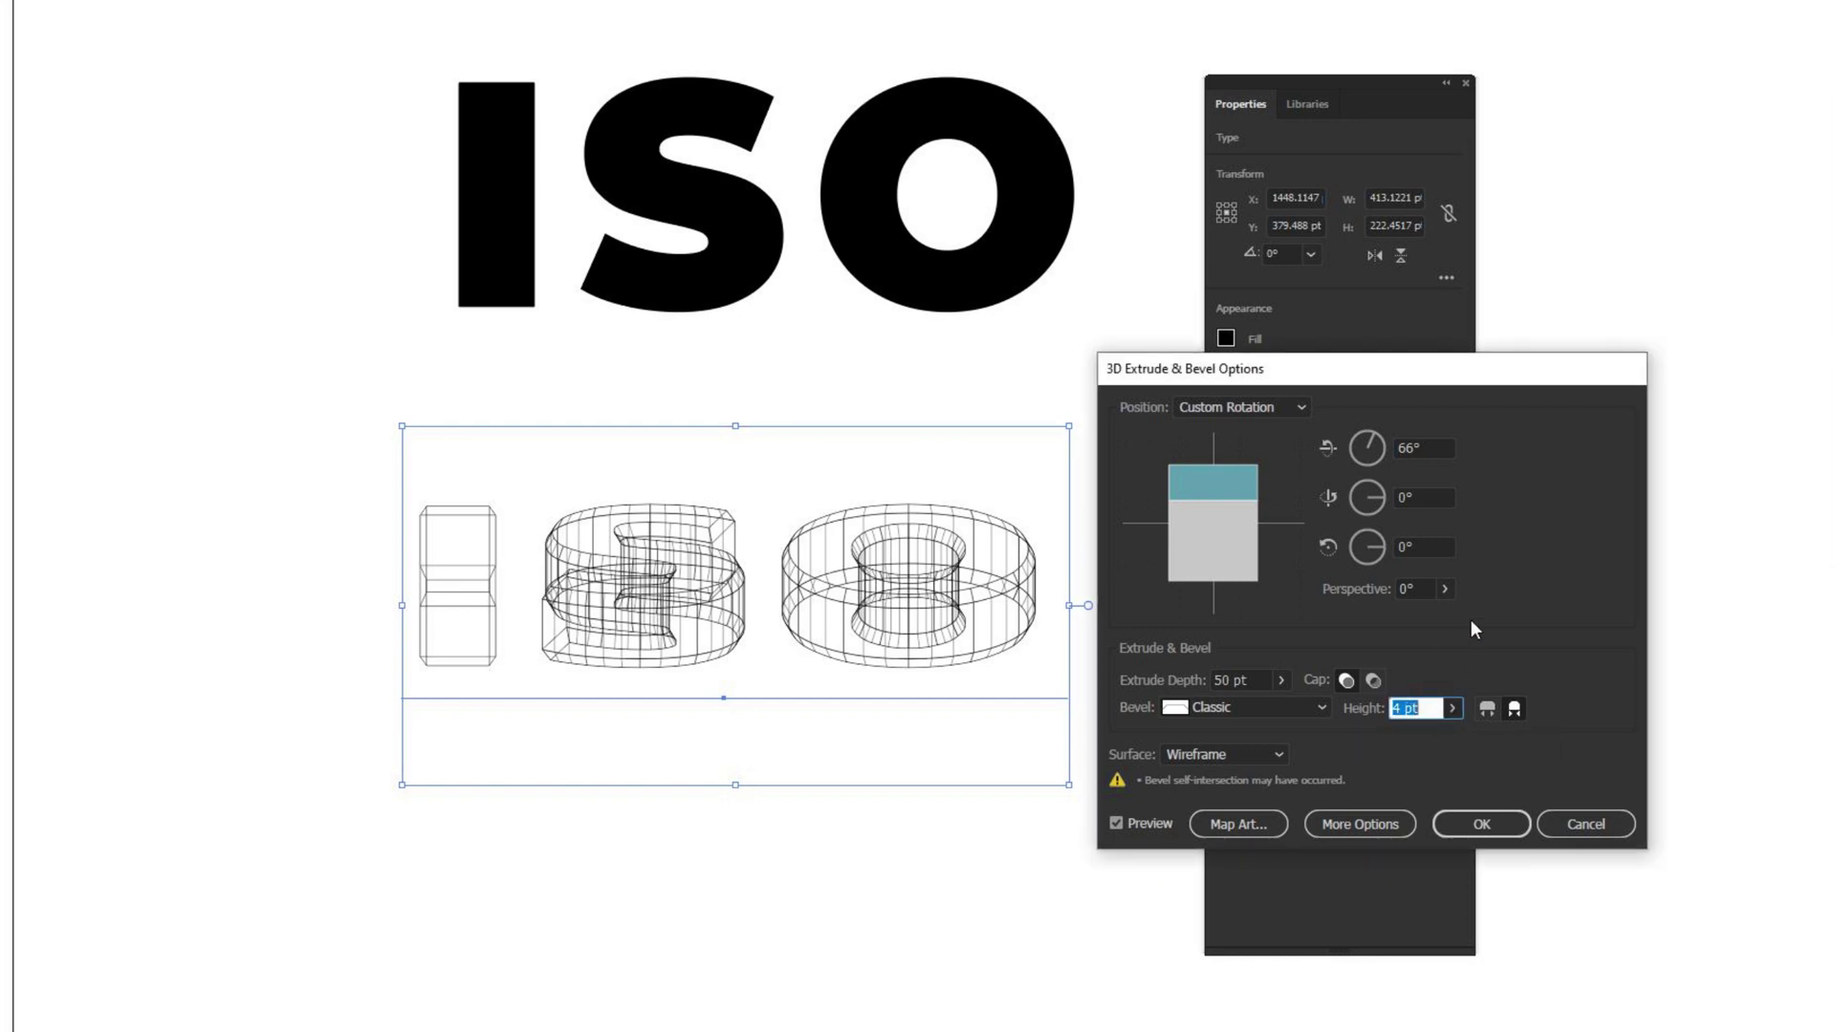
# Try a perspective of 120° on the extruded text and reset it to 0°
pyautogui.click(1444, 589)
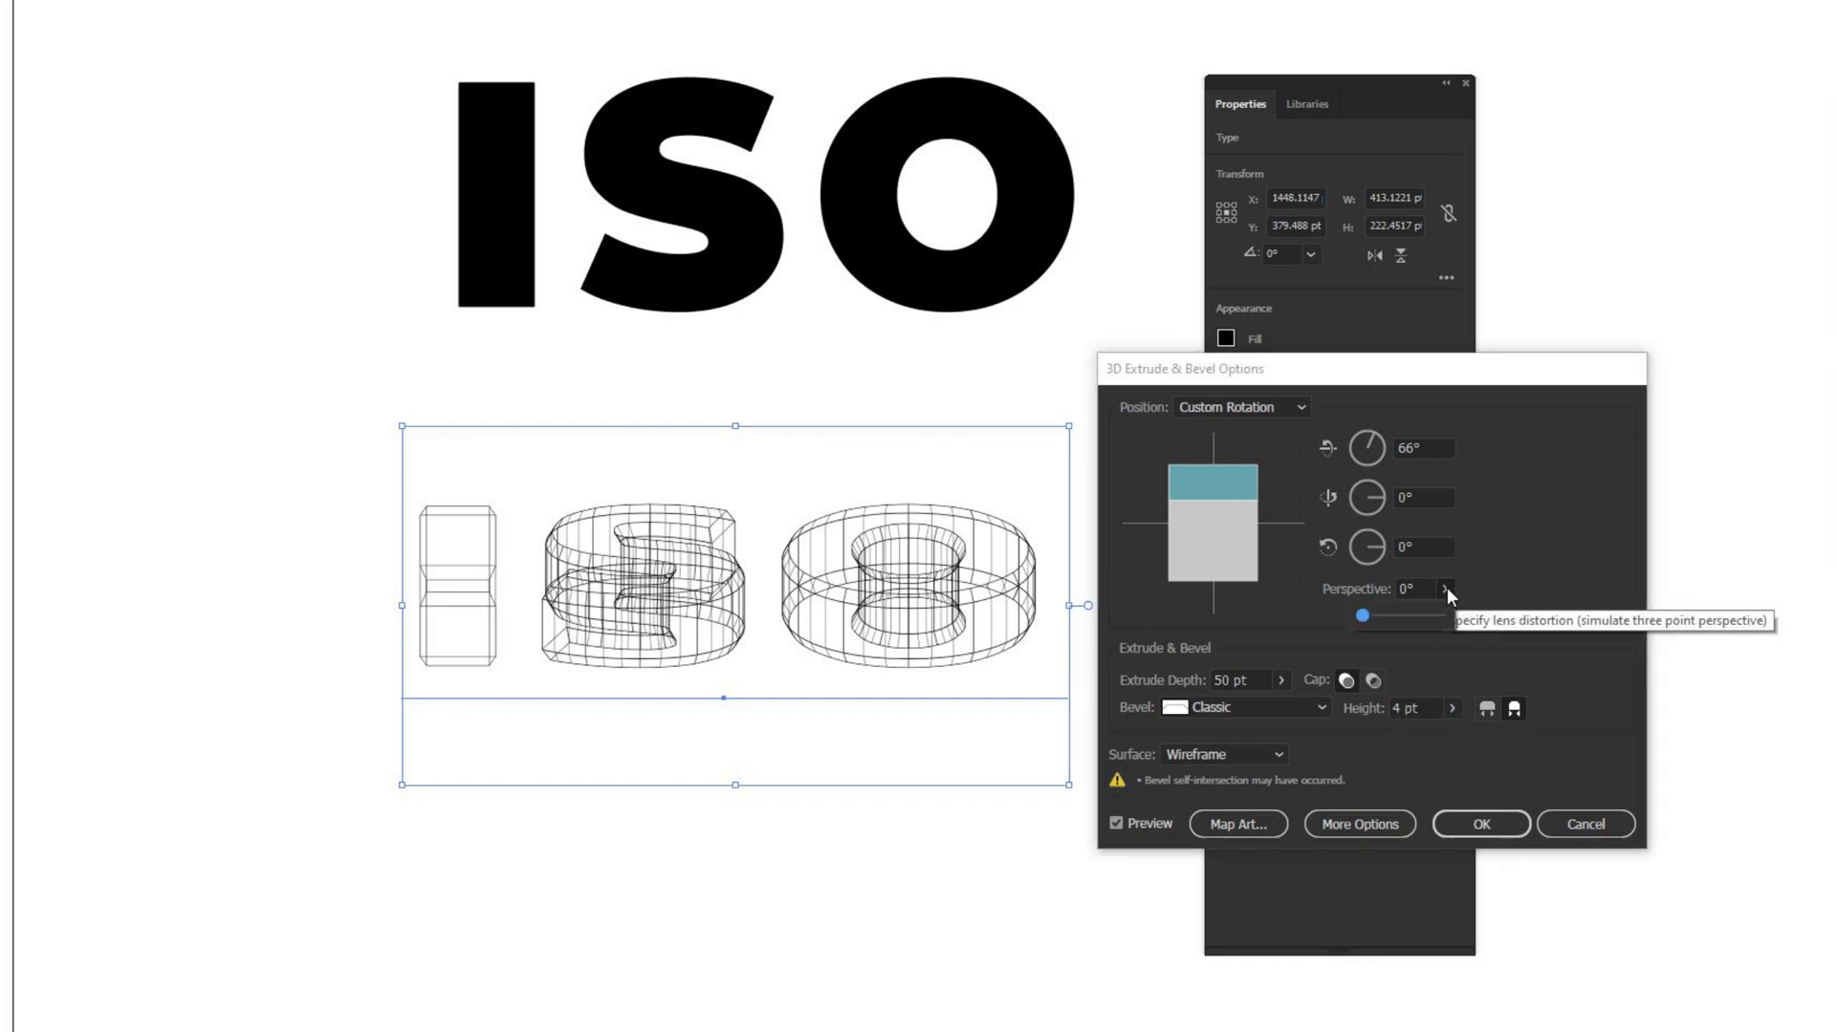
pyautogui.moveTo(1379, 617); pyautogui.dragTo(1422, 627)
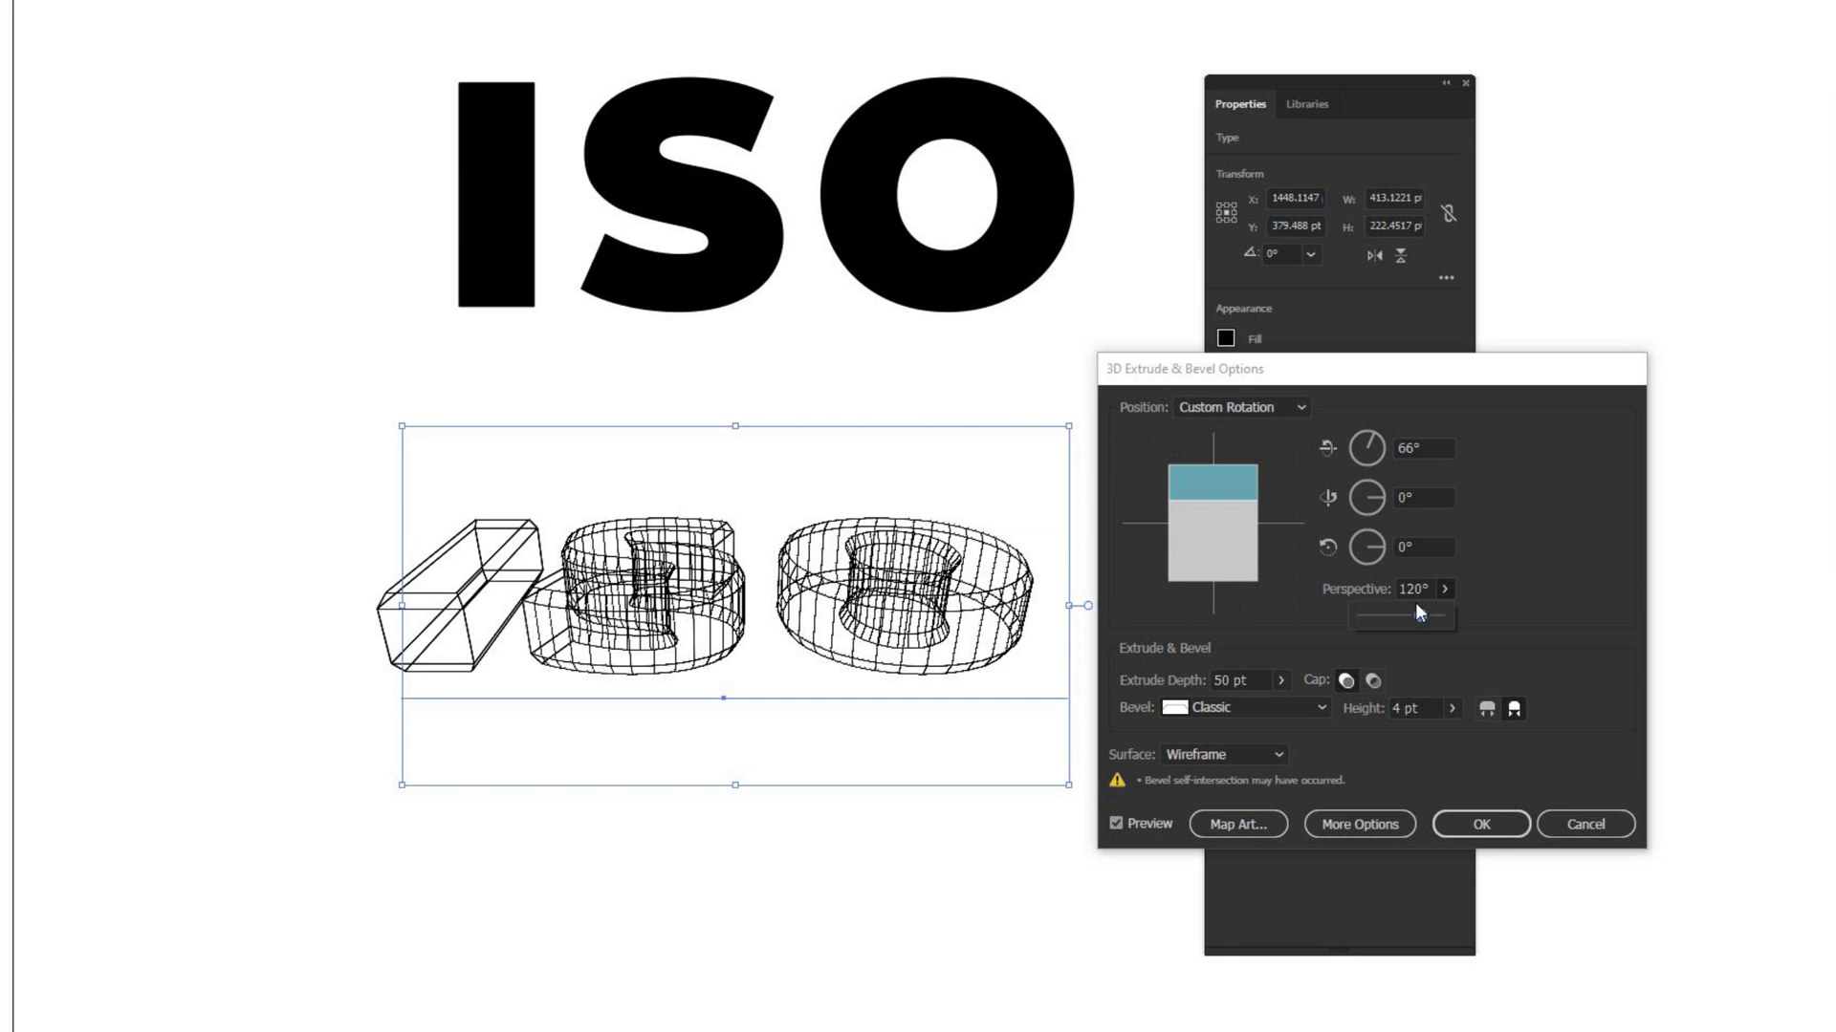
pyautogui.moveTo(1420, 617); pyautogui.dragTo(1346, 615)
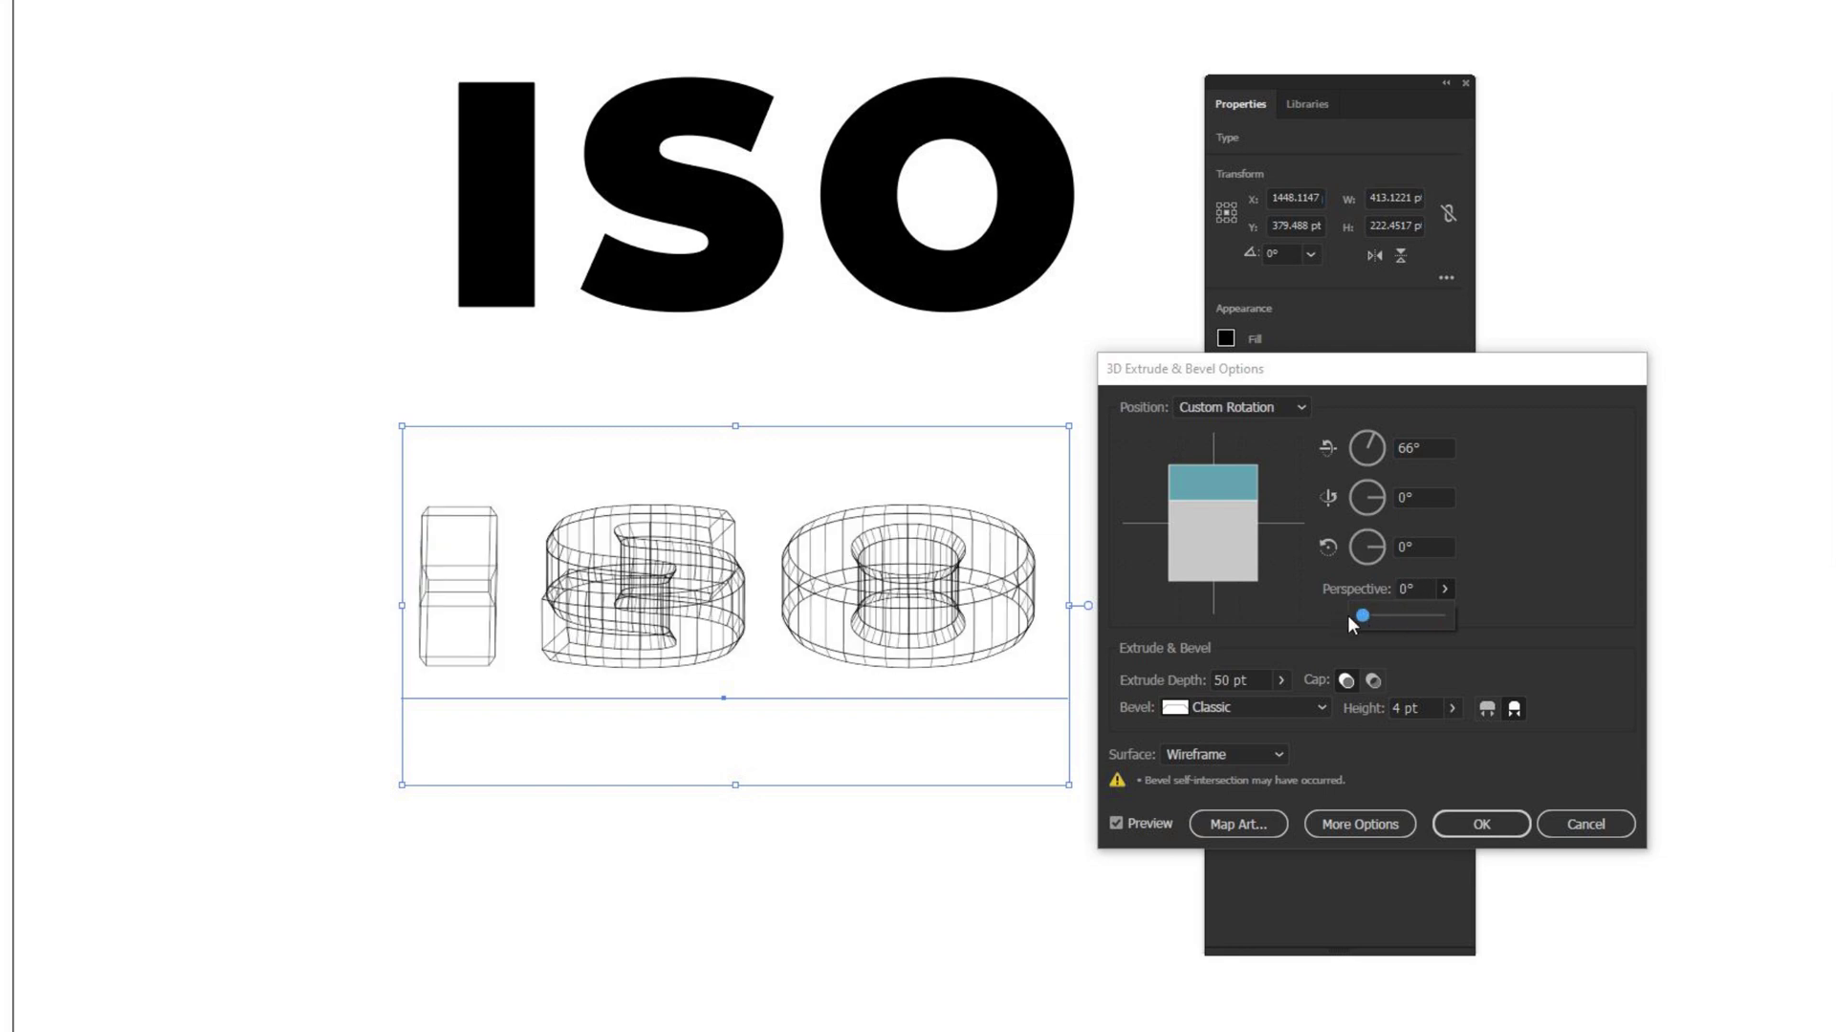
pyautogui.click(1547, 587)
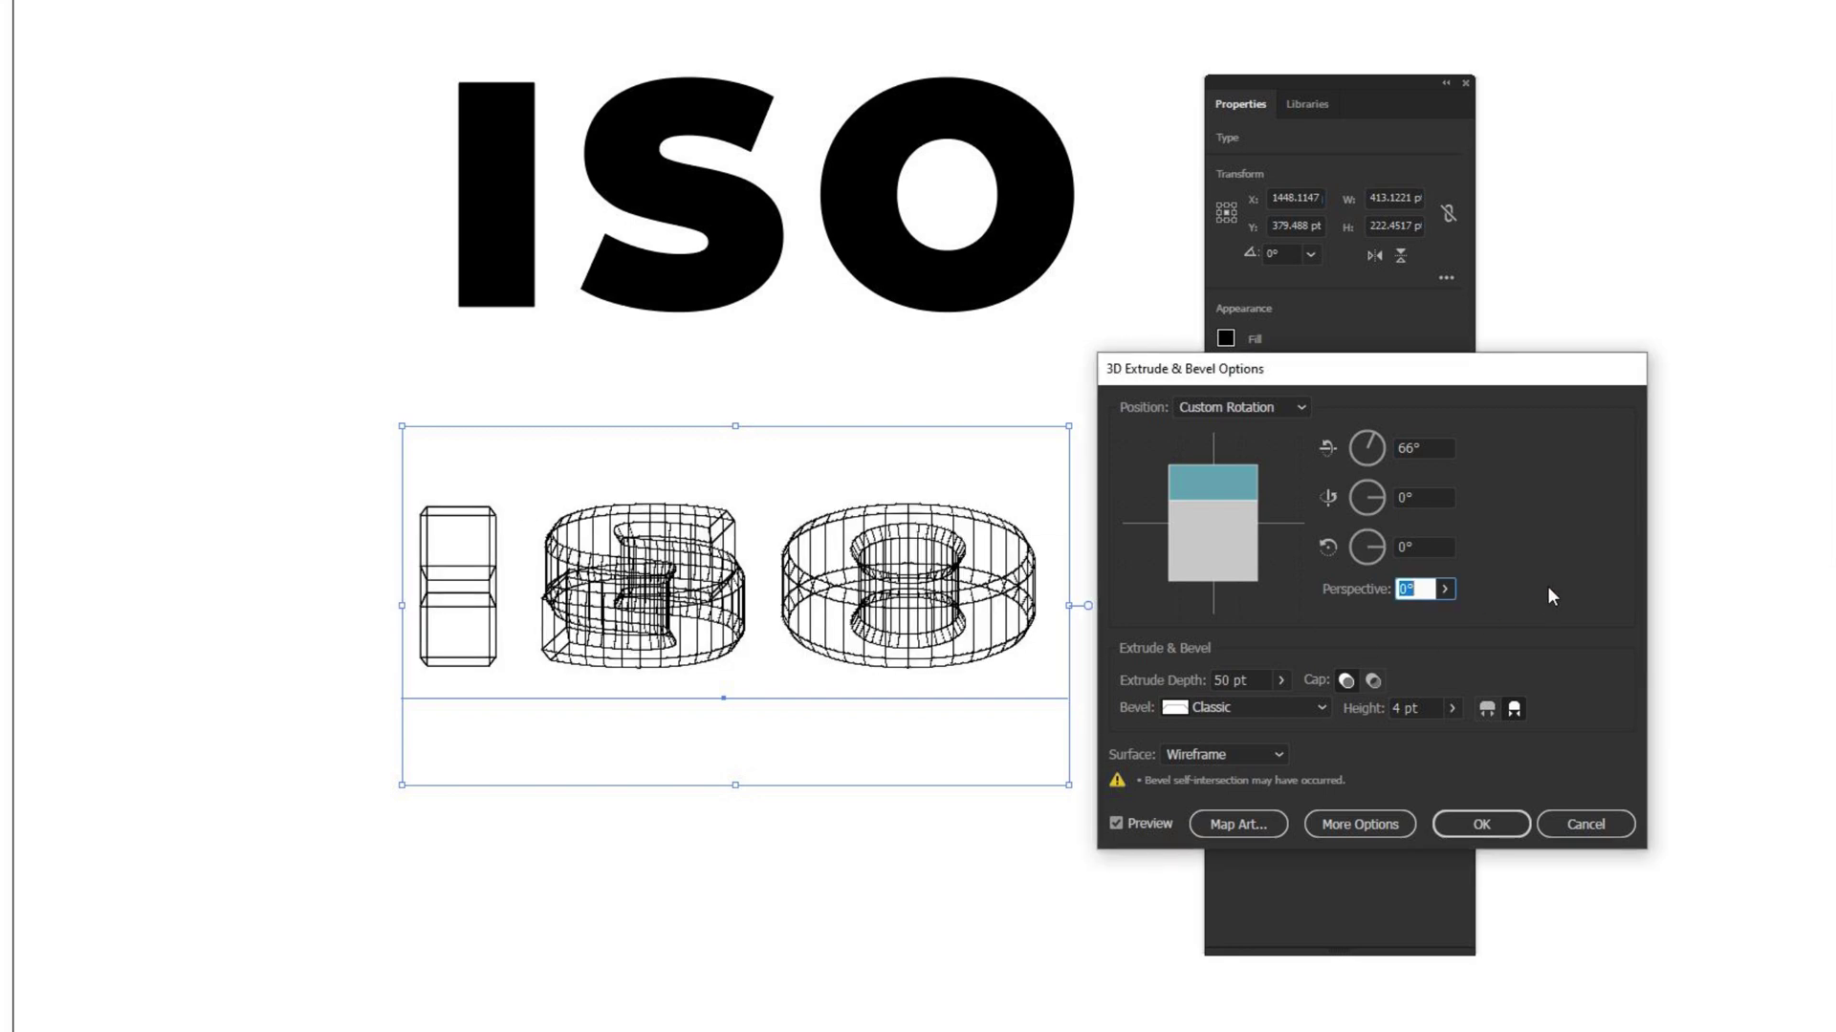
pyautogui.press('Tab')
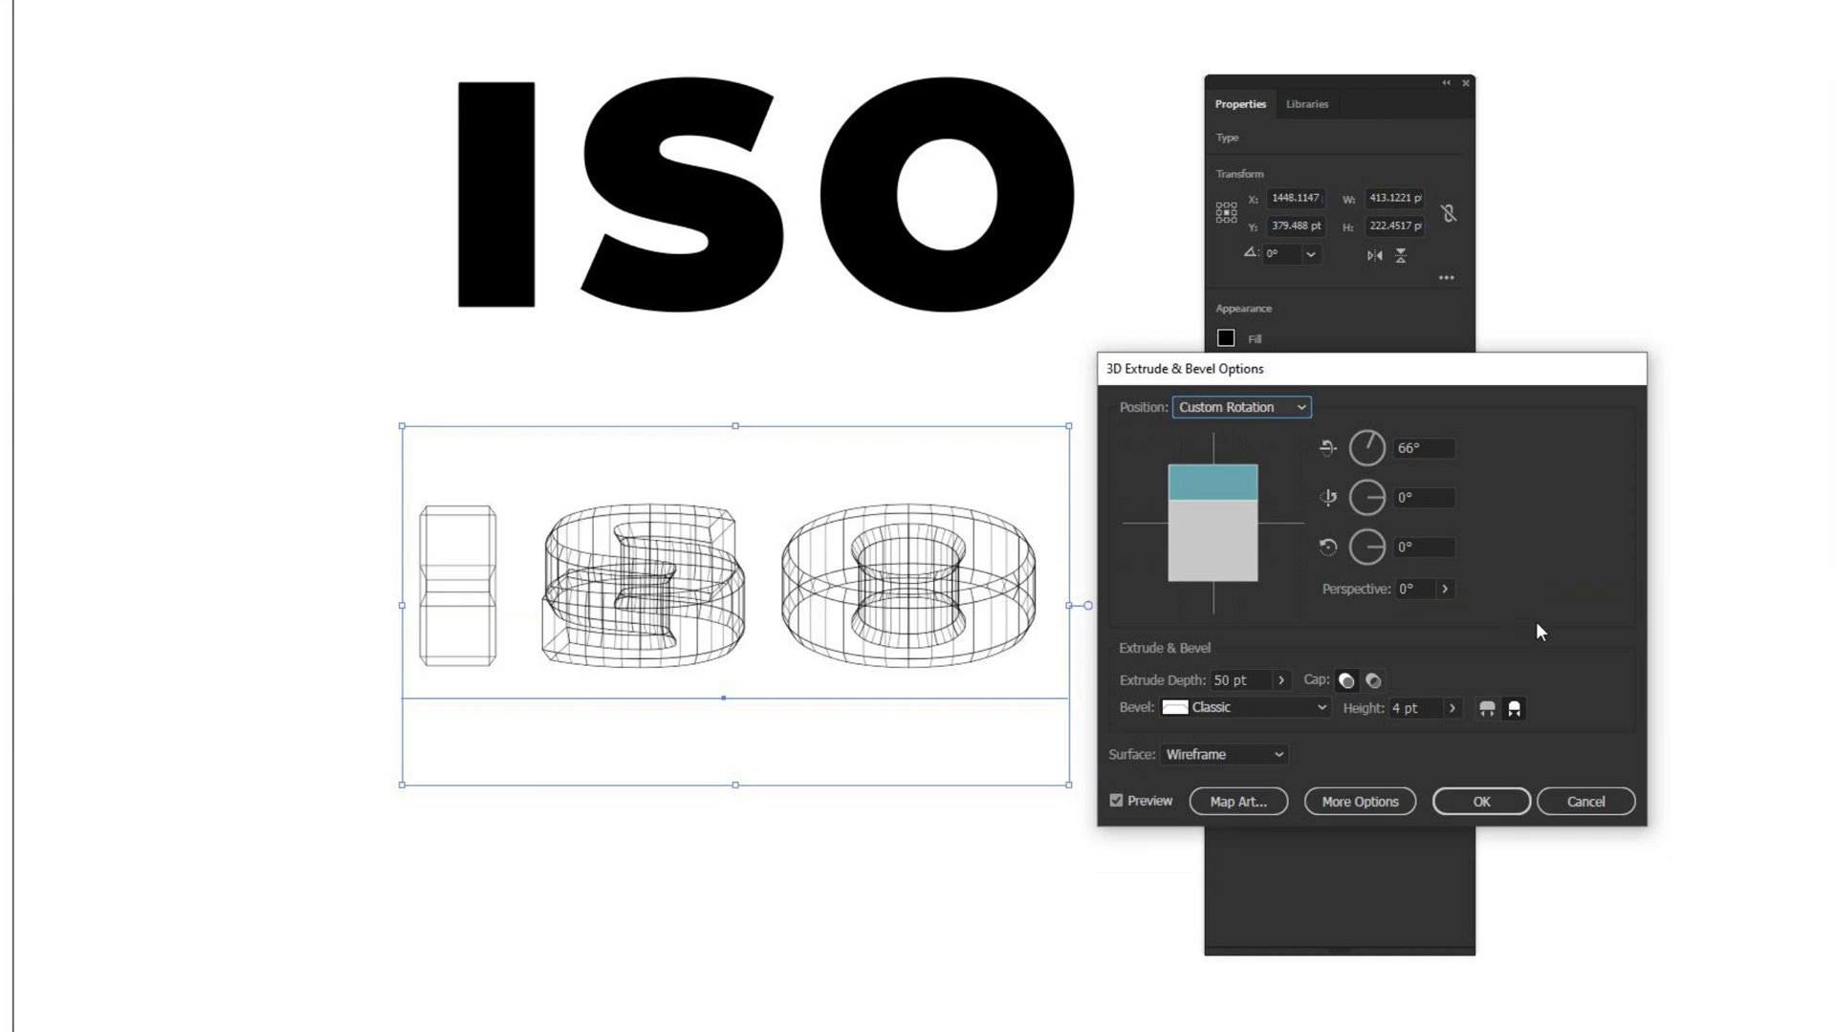
# Set the 3D surface to No Shading and apply the Extrude & Bevel effect to the ISO text
pyautogui.click(1222, 755)
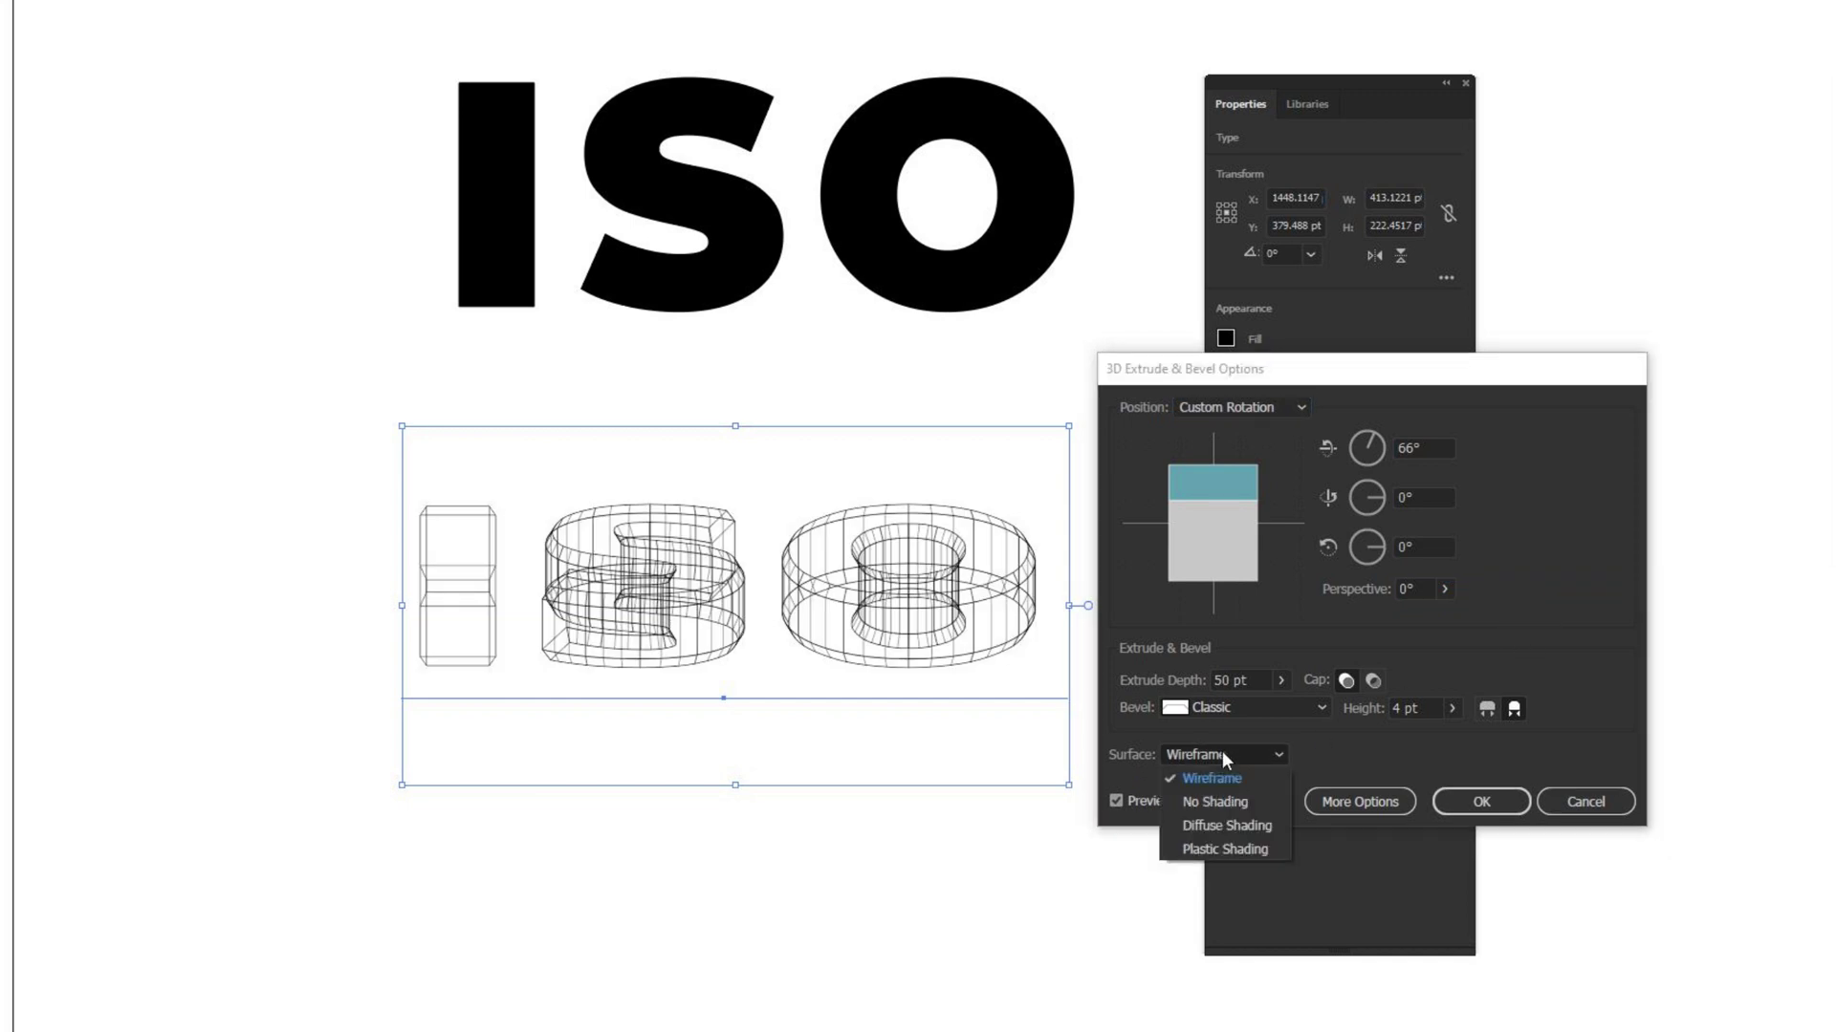
pyautogui.click(1228, 805)
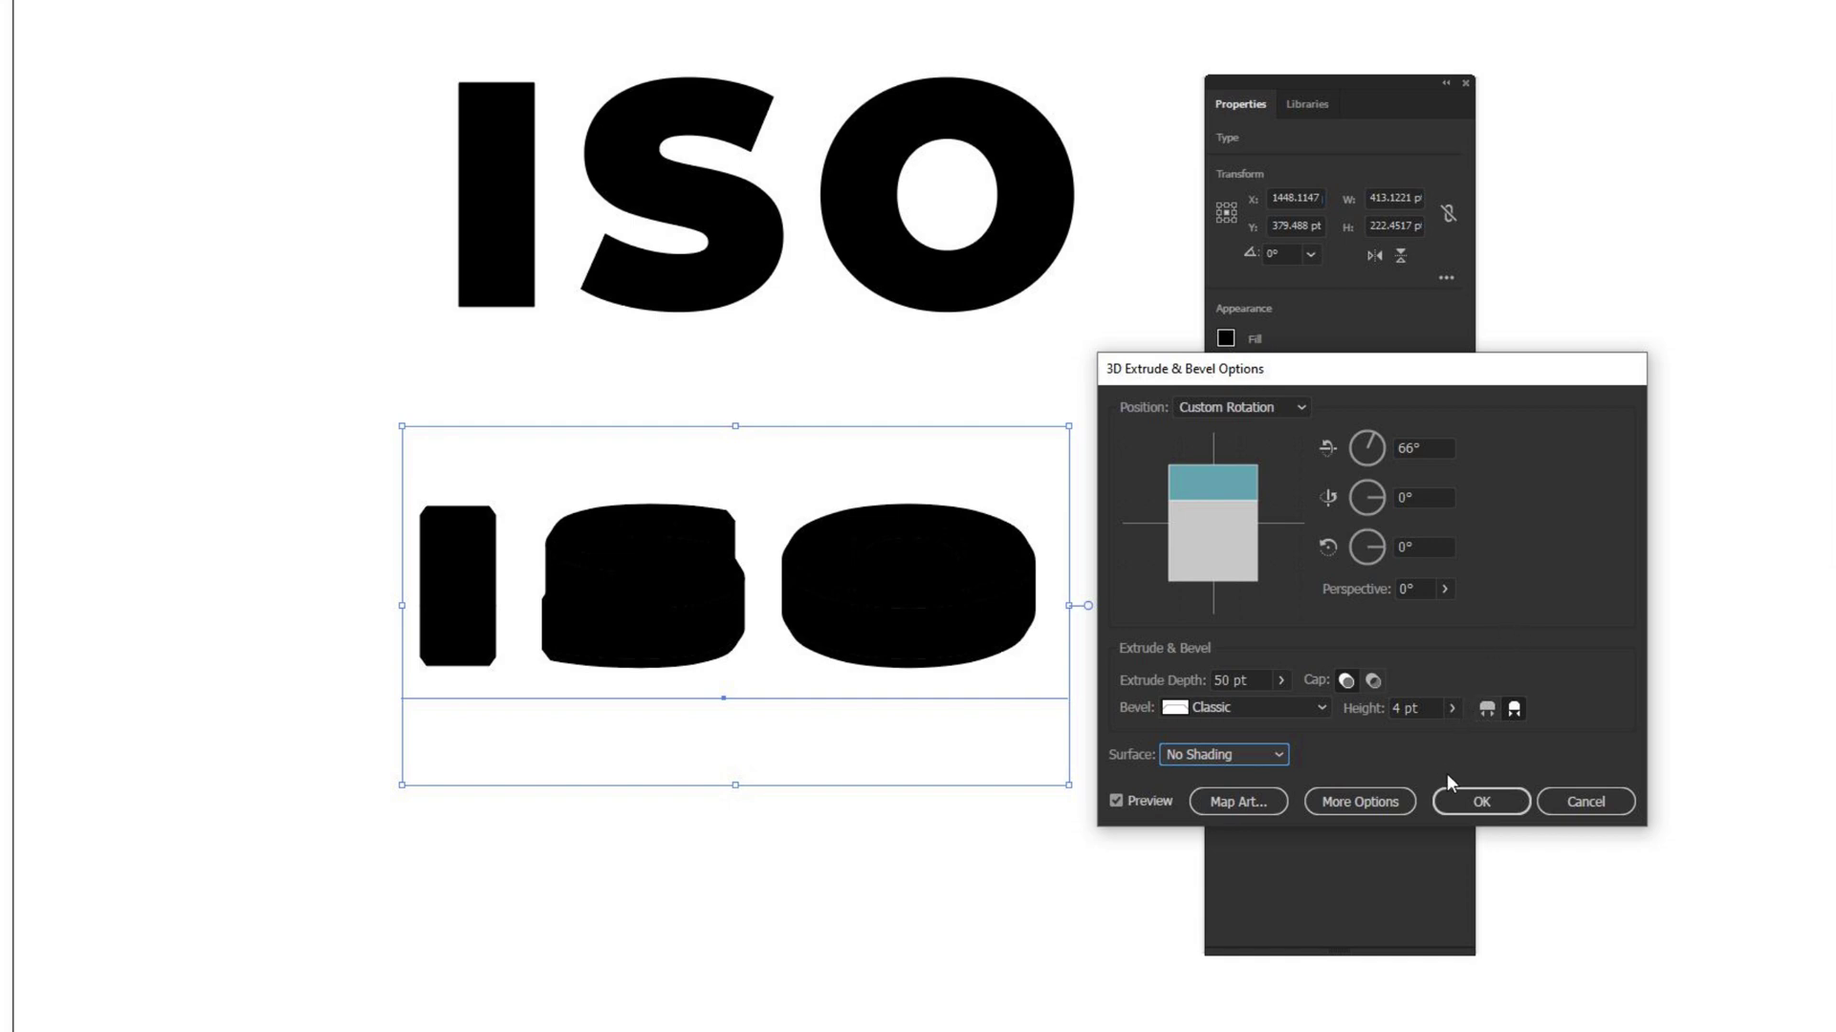
pyautogui.click(1472, 803)
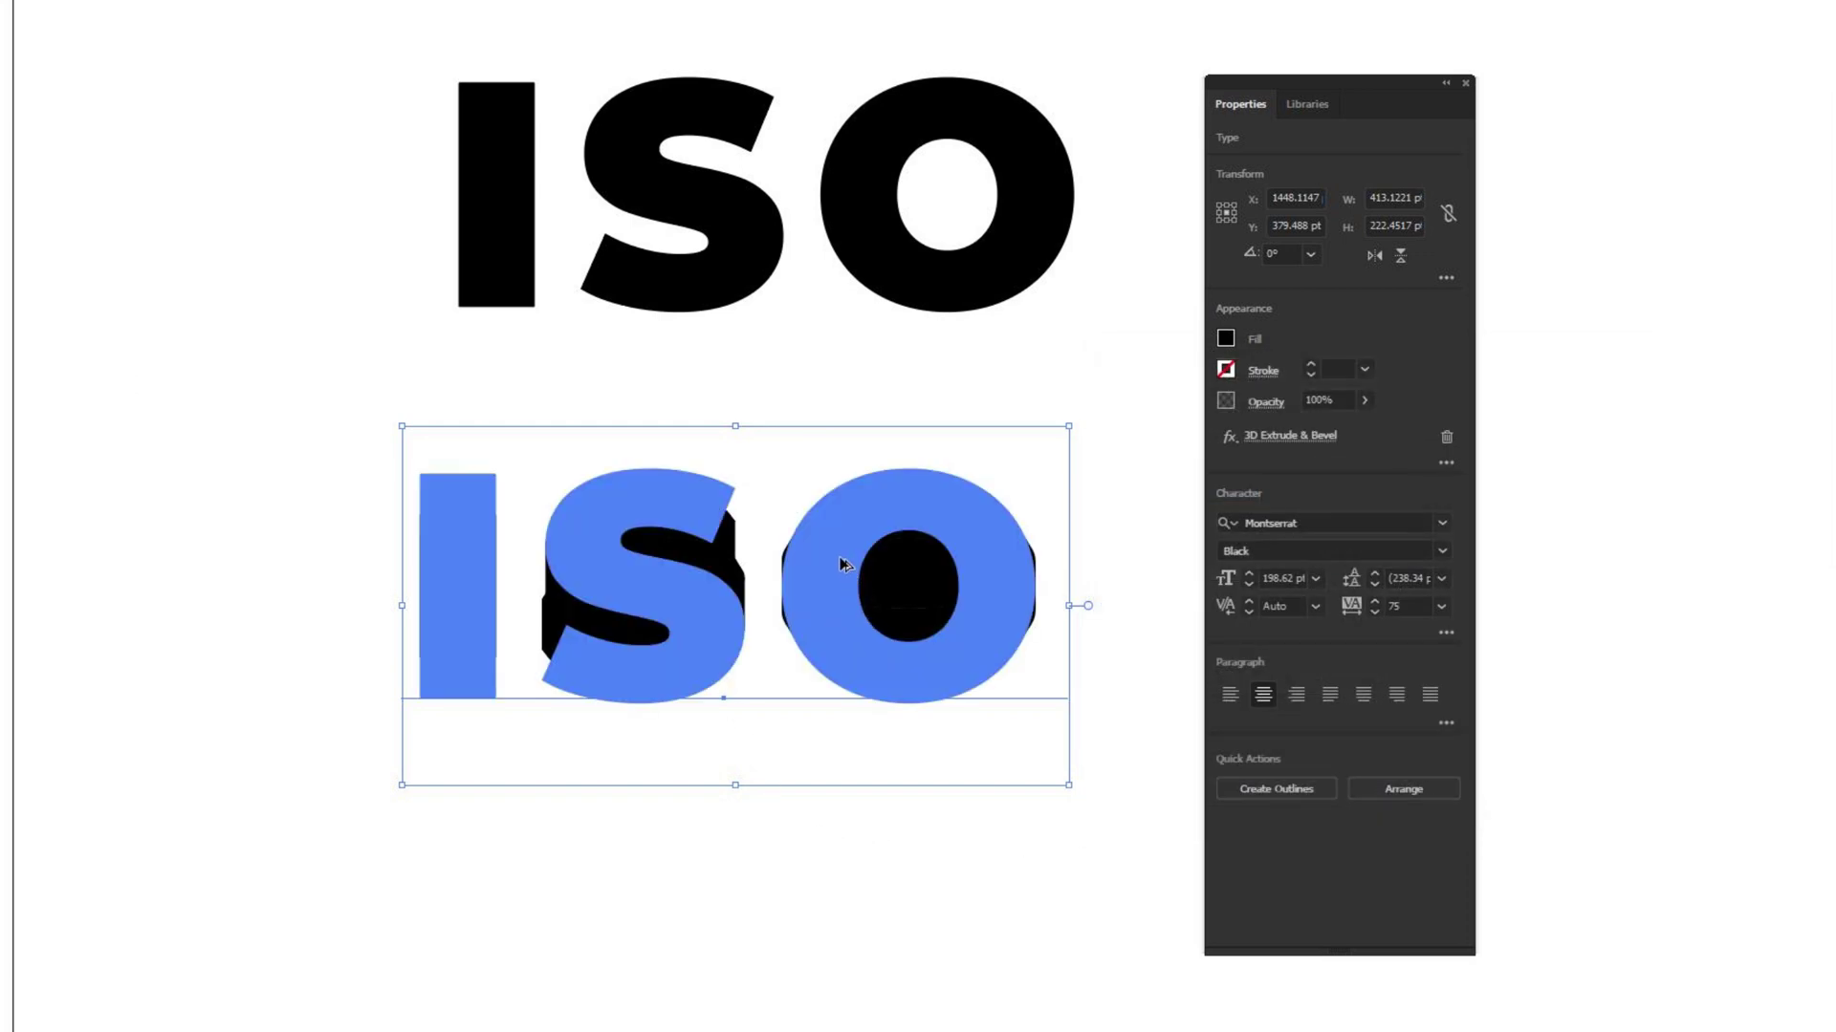
# Duplicate the extruded ISO text straight below the original
pyautogui.moveTo(844, 567); pyautogui.dragTo(834, 936)
pyautogui.scroll(-3, 858, 625)
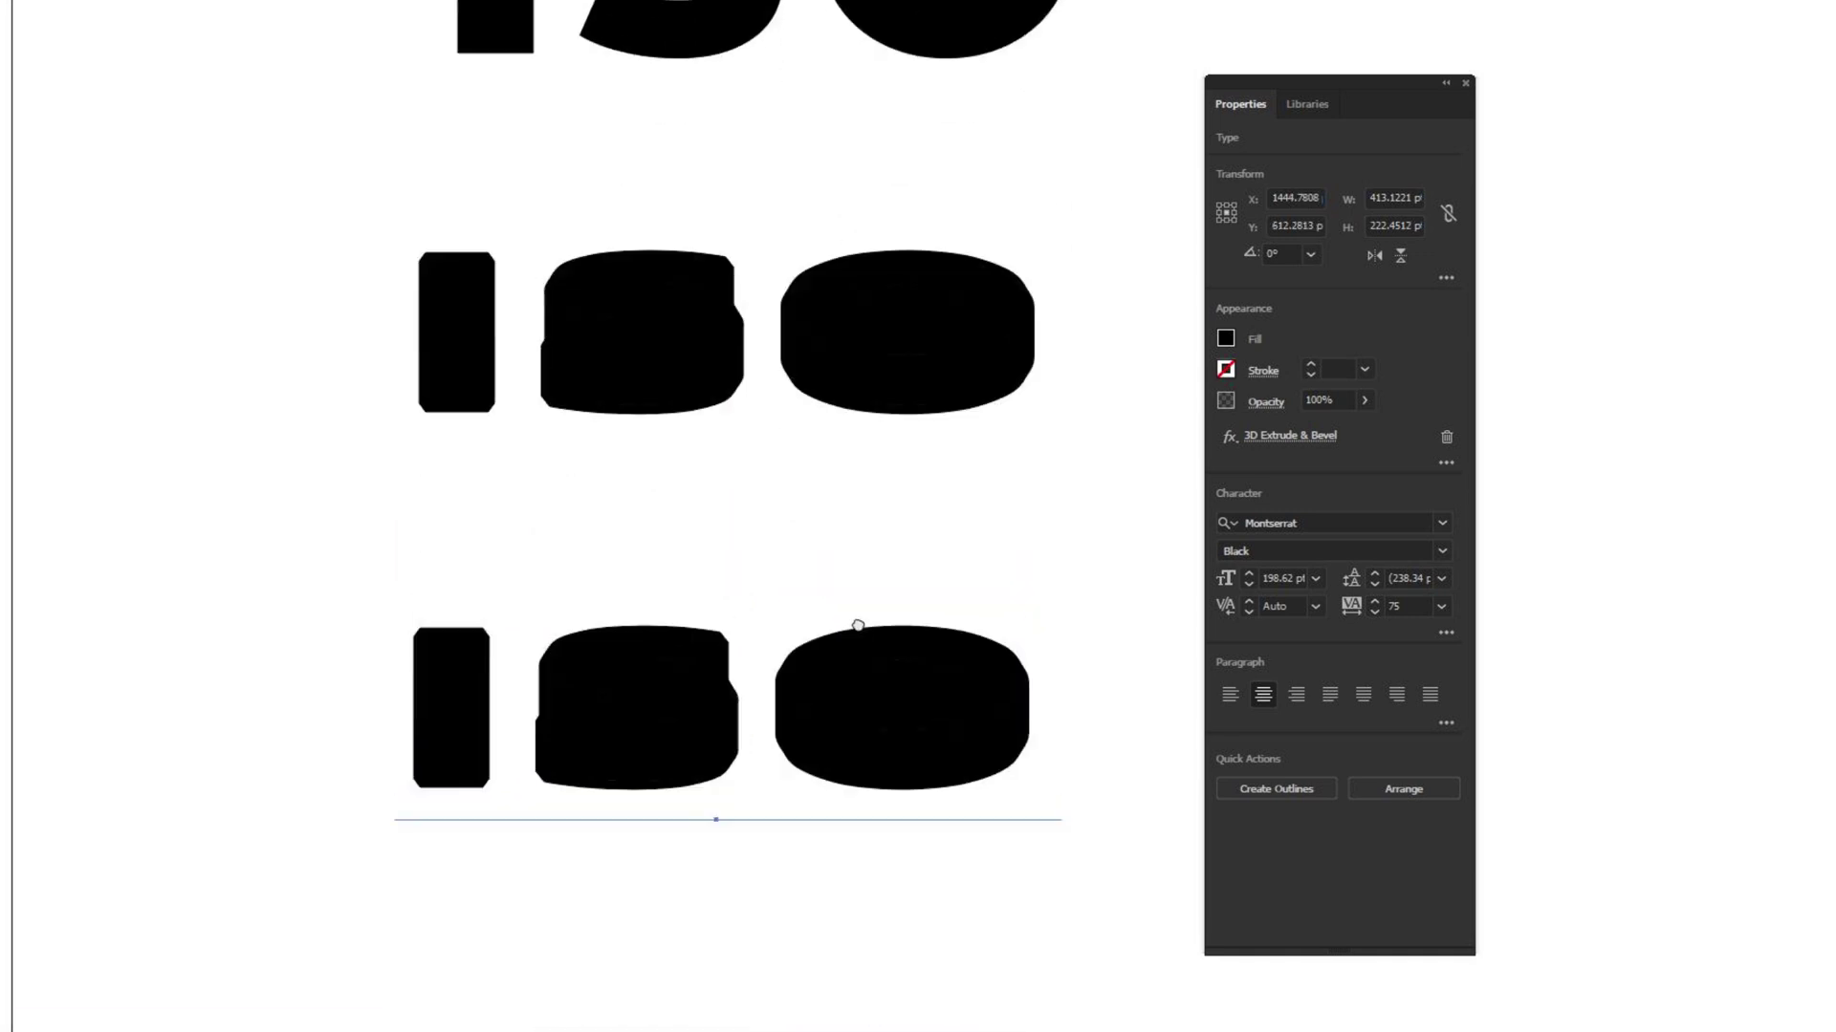
pyautogui.scroll(-1, 886, 685)
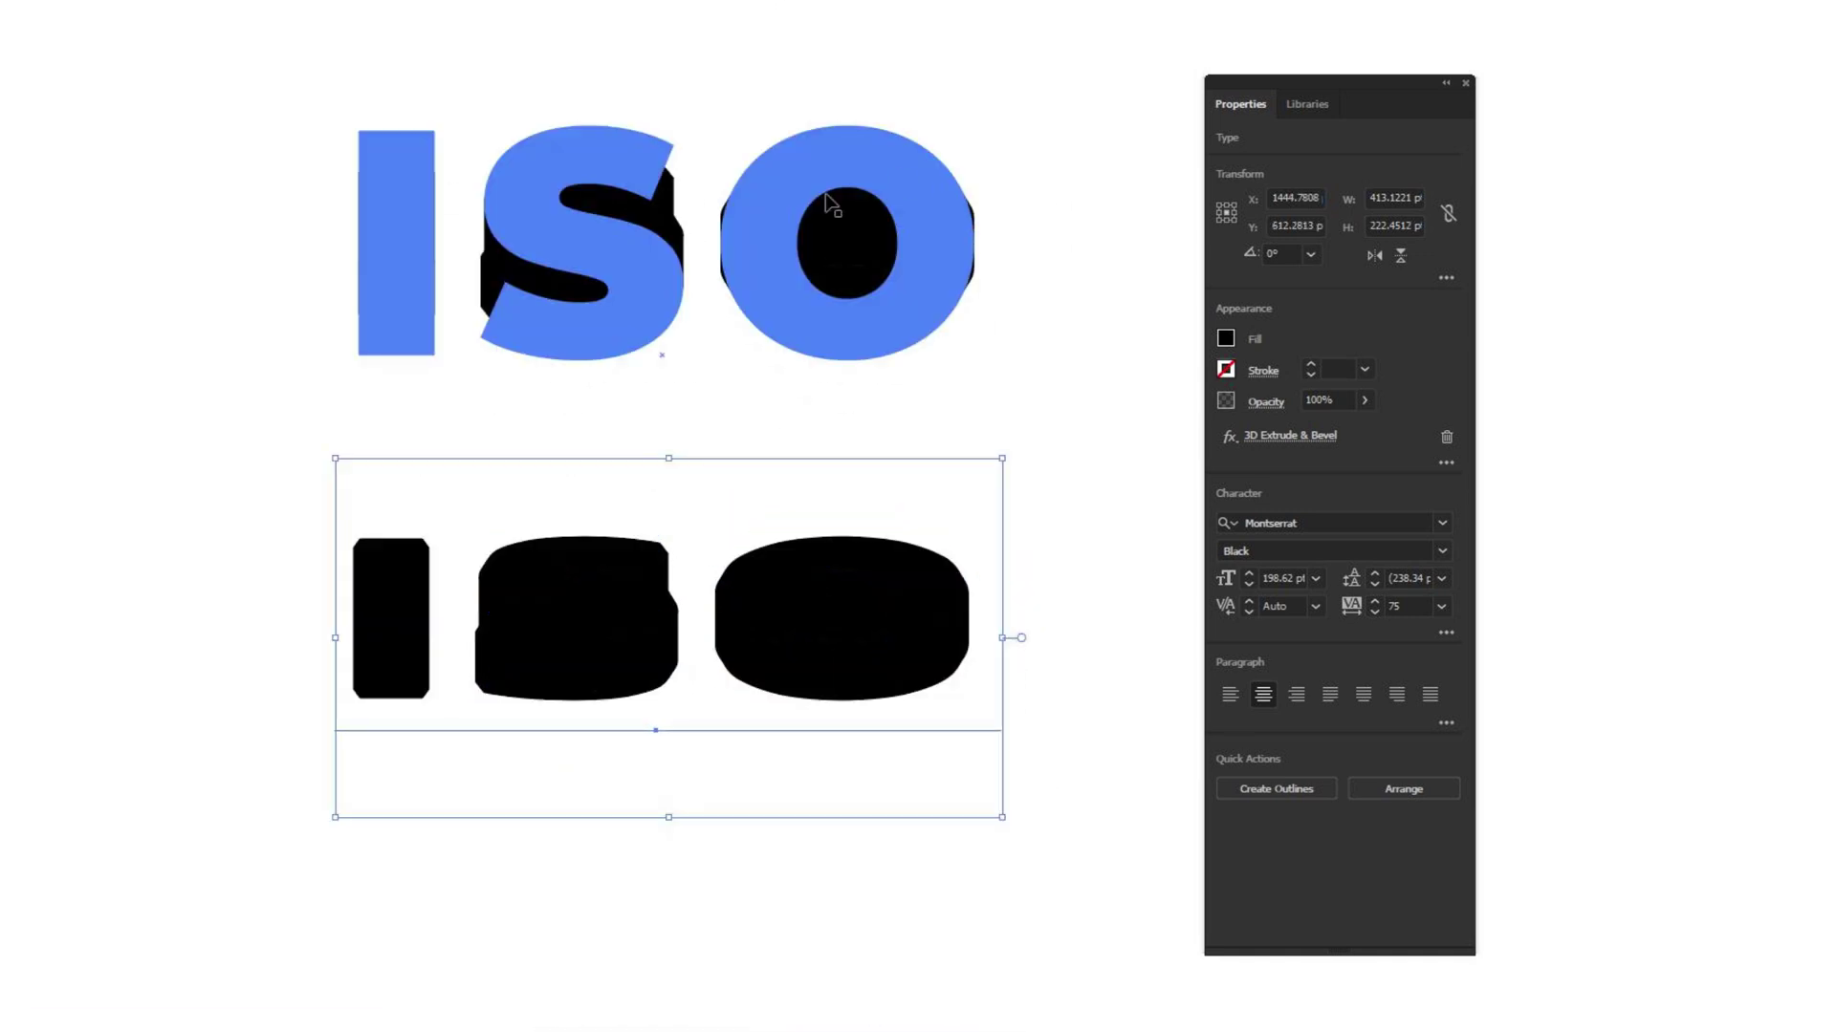
# Replace the wording of the upper extruded ISO text with LIVE
pyautogui.doubleClick(743, 250)
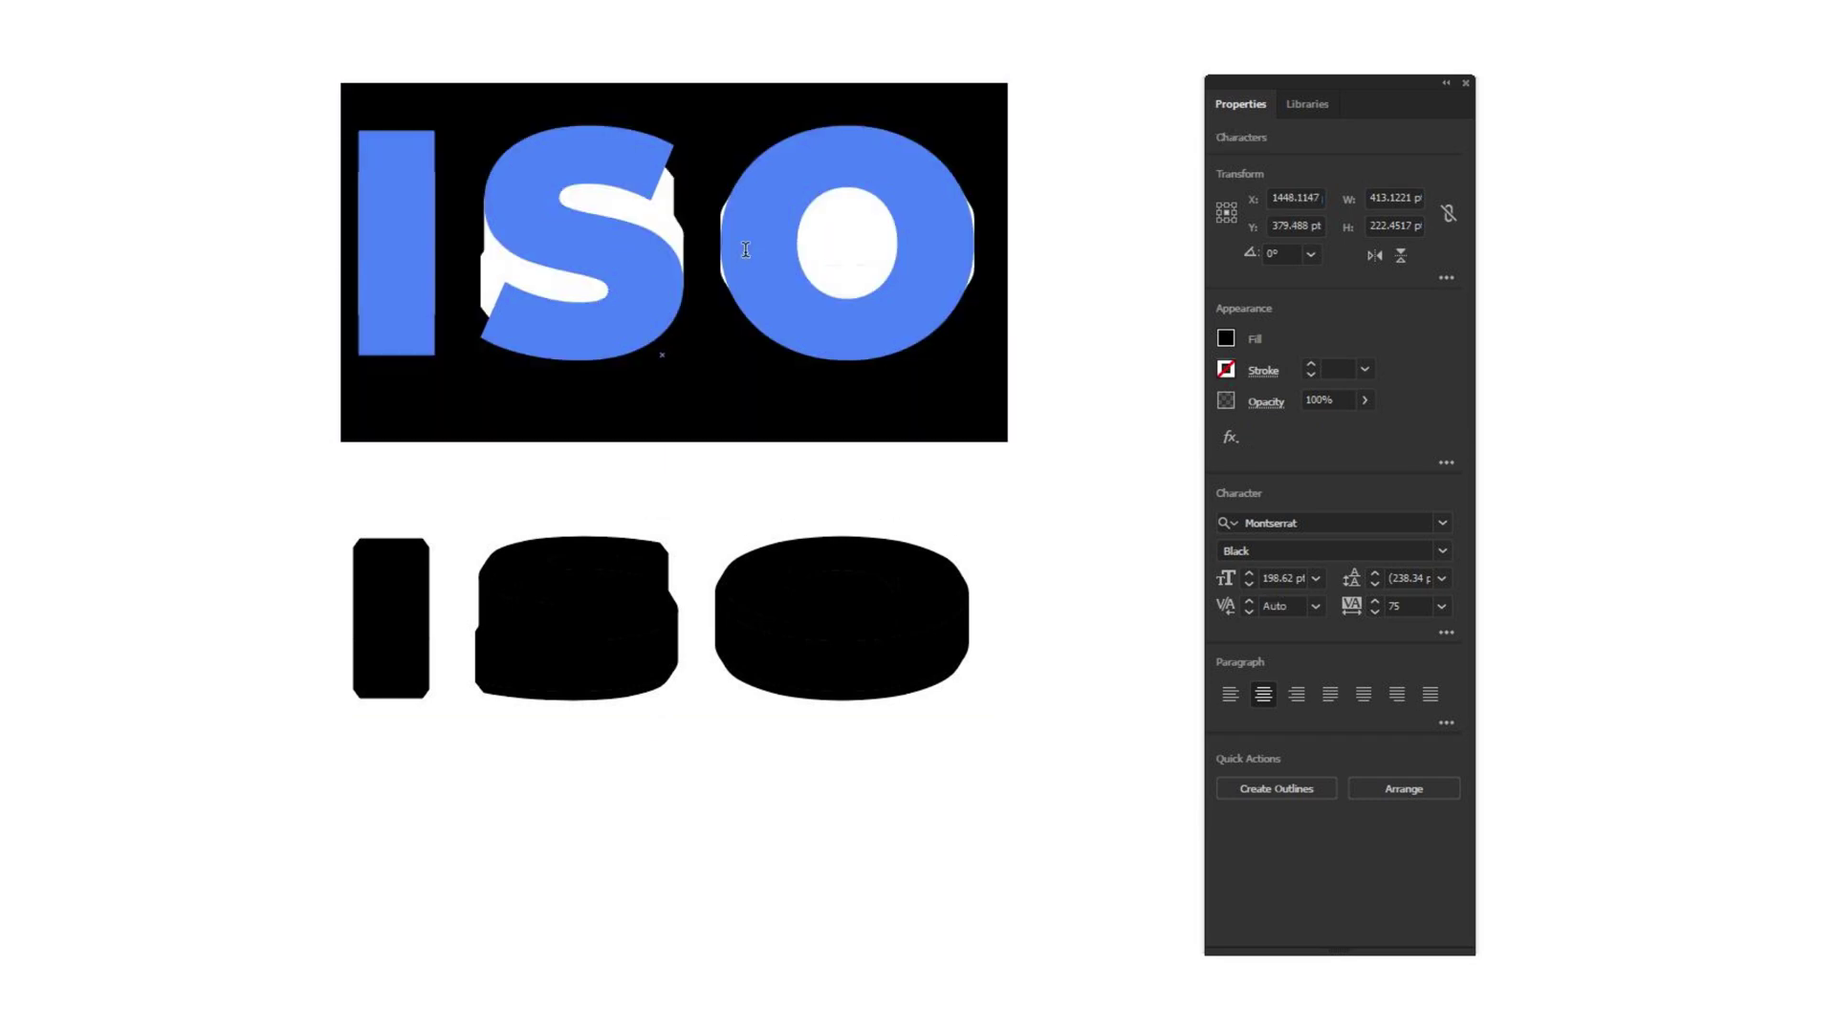
pyautogui.write('LIVE')
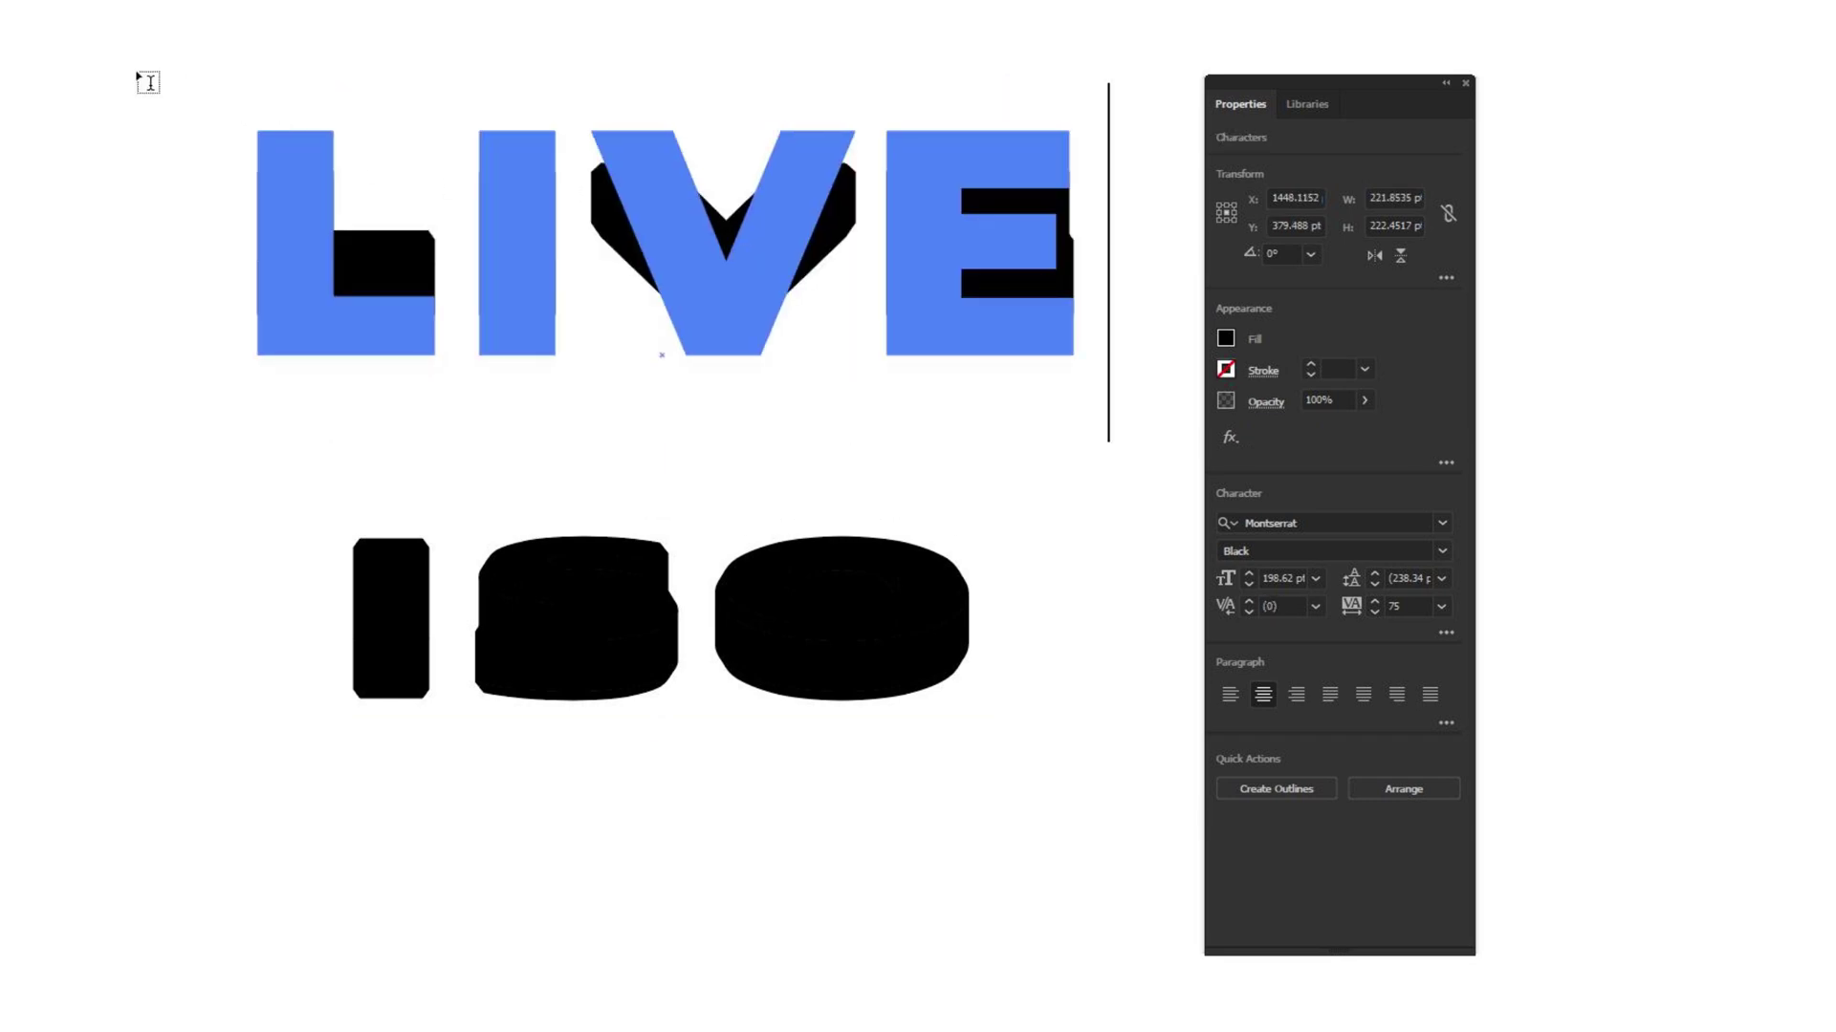
pyautogui.press('Escape')
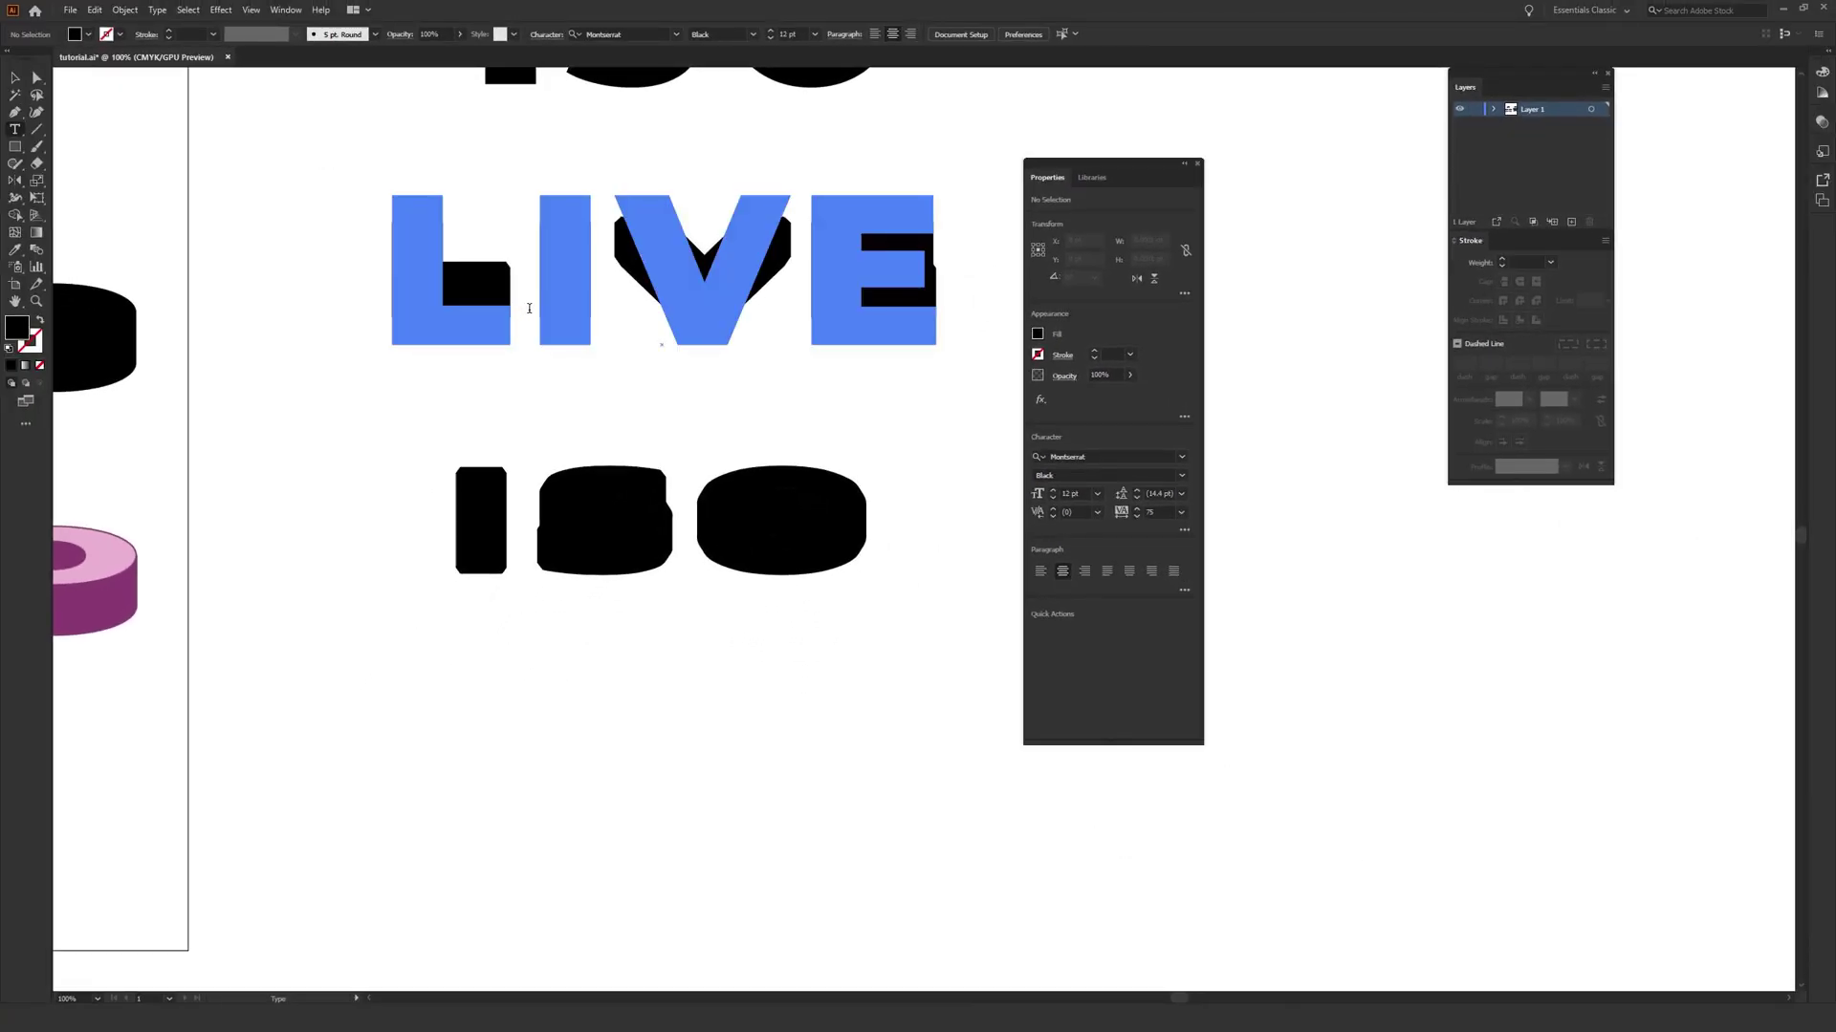
# Expand the appearance of the extruded ISO copy below the LIVE text
pyautogui.click(687, 521)
pyautogui.click(10, 82)
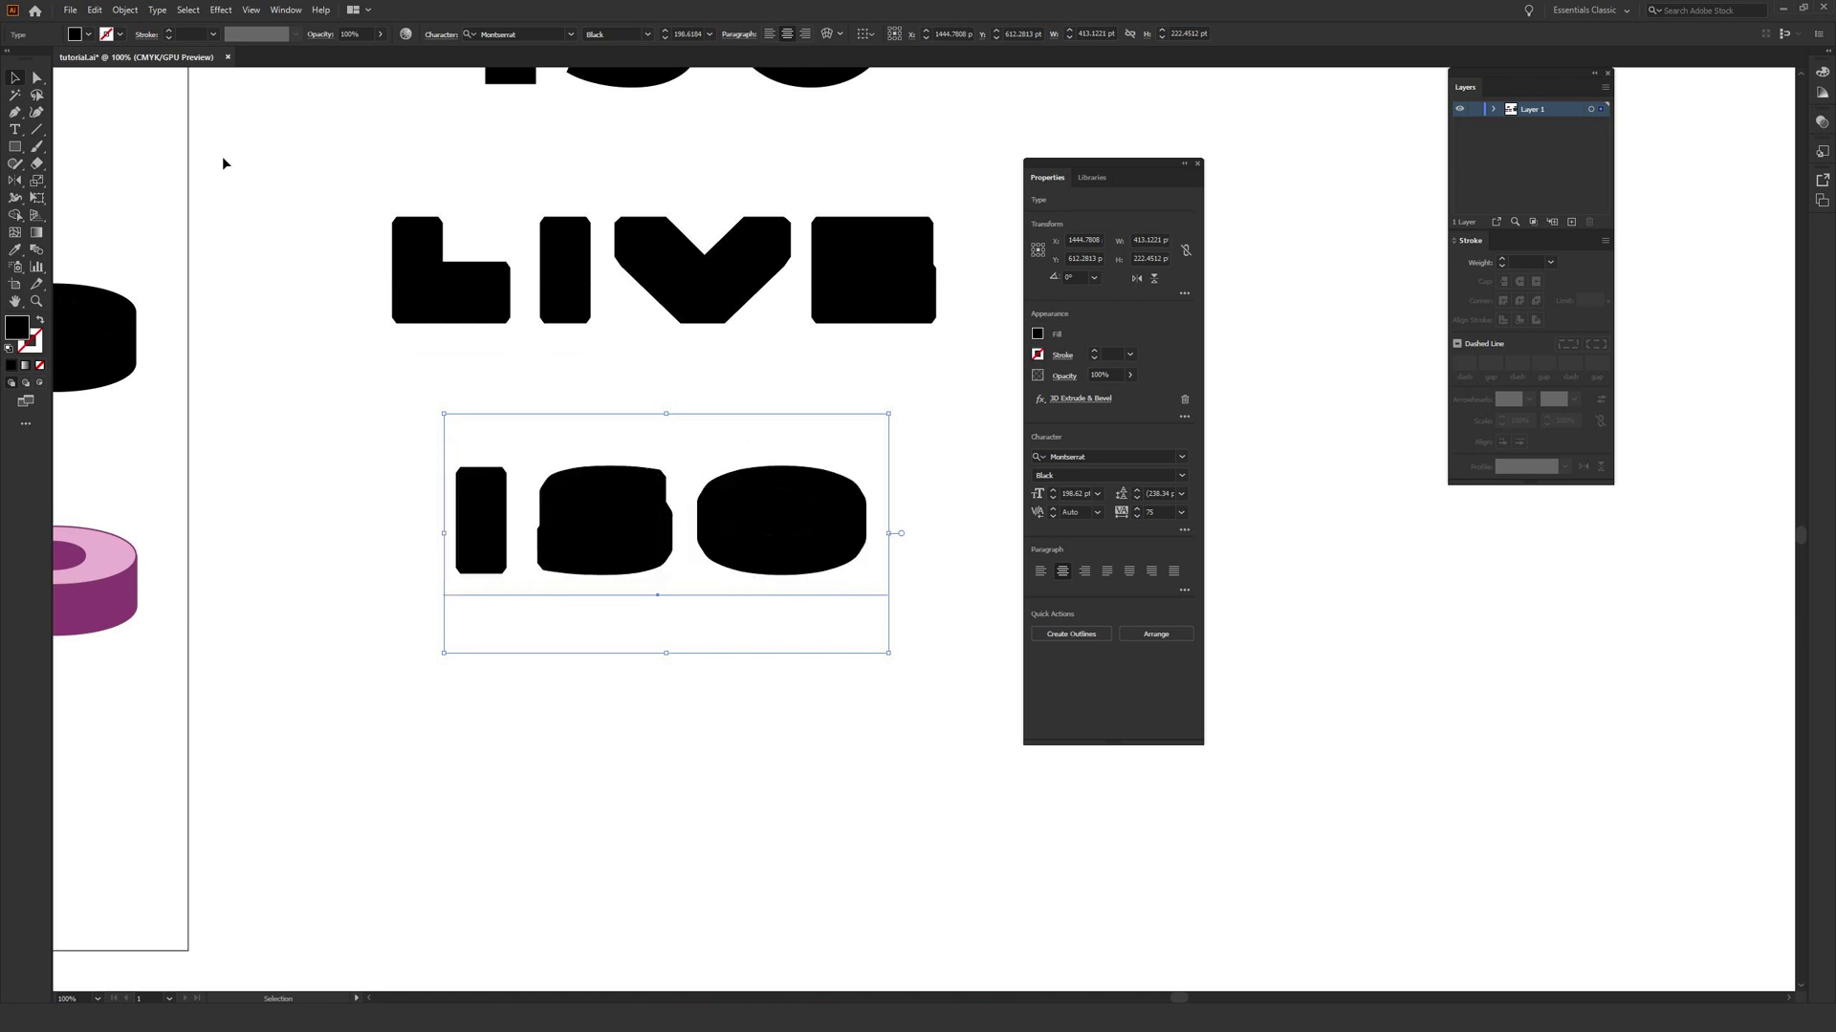
pyautogui.click(133, 16)
pyautogui.click(205, 197)
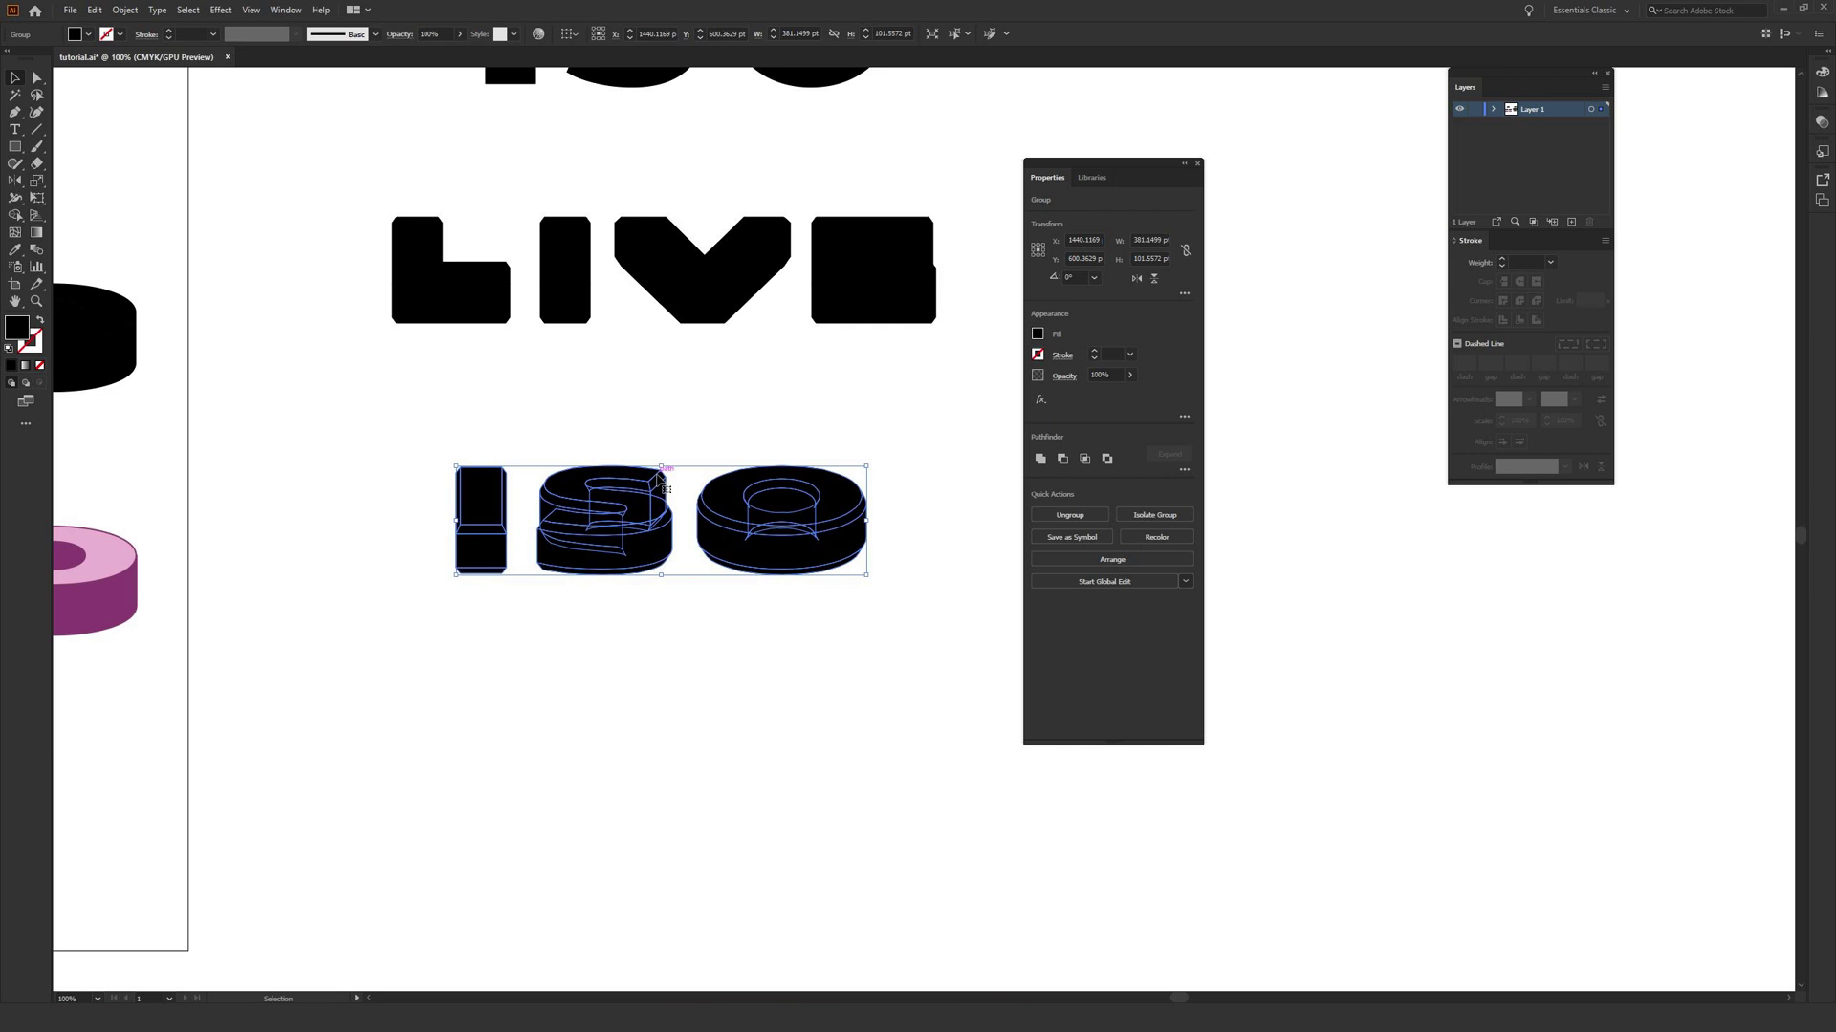
# Ungroup the expanded ISO artwork twice and deselect it
pyautogui.scroll(2, 665, 487)
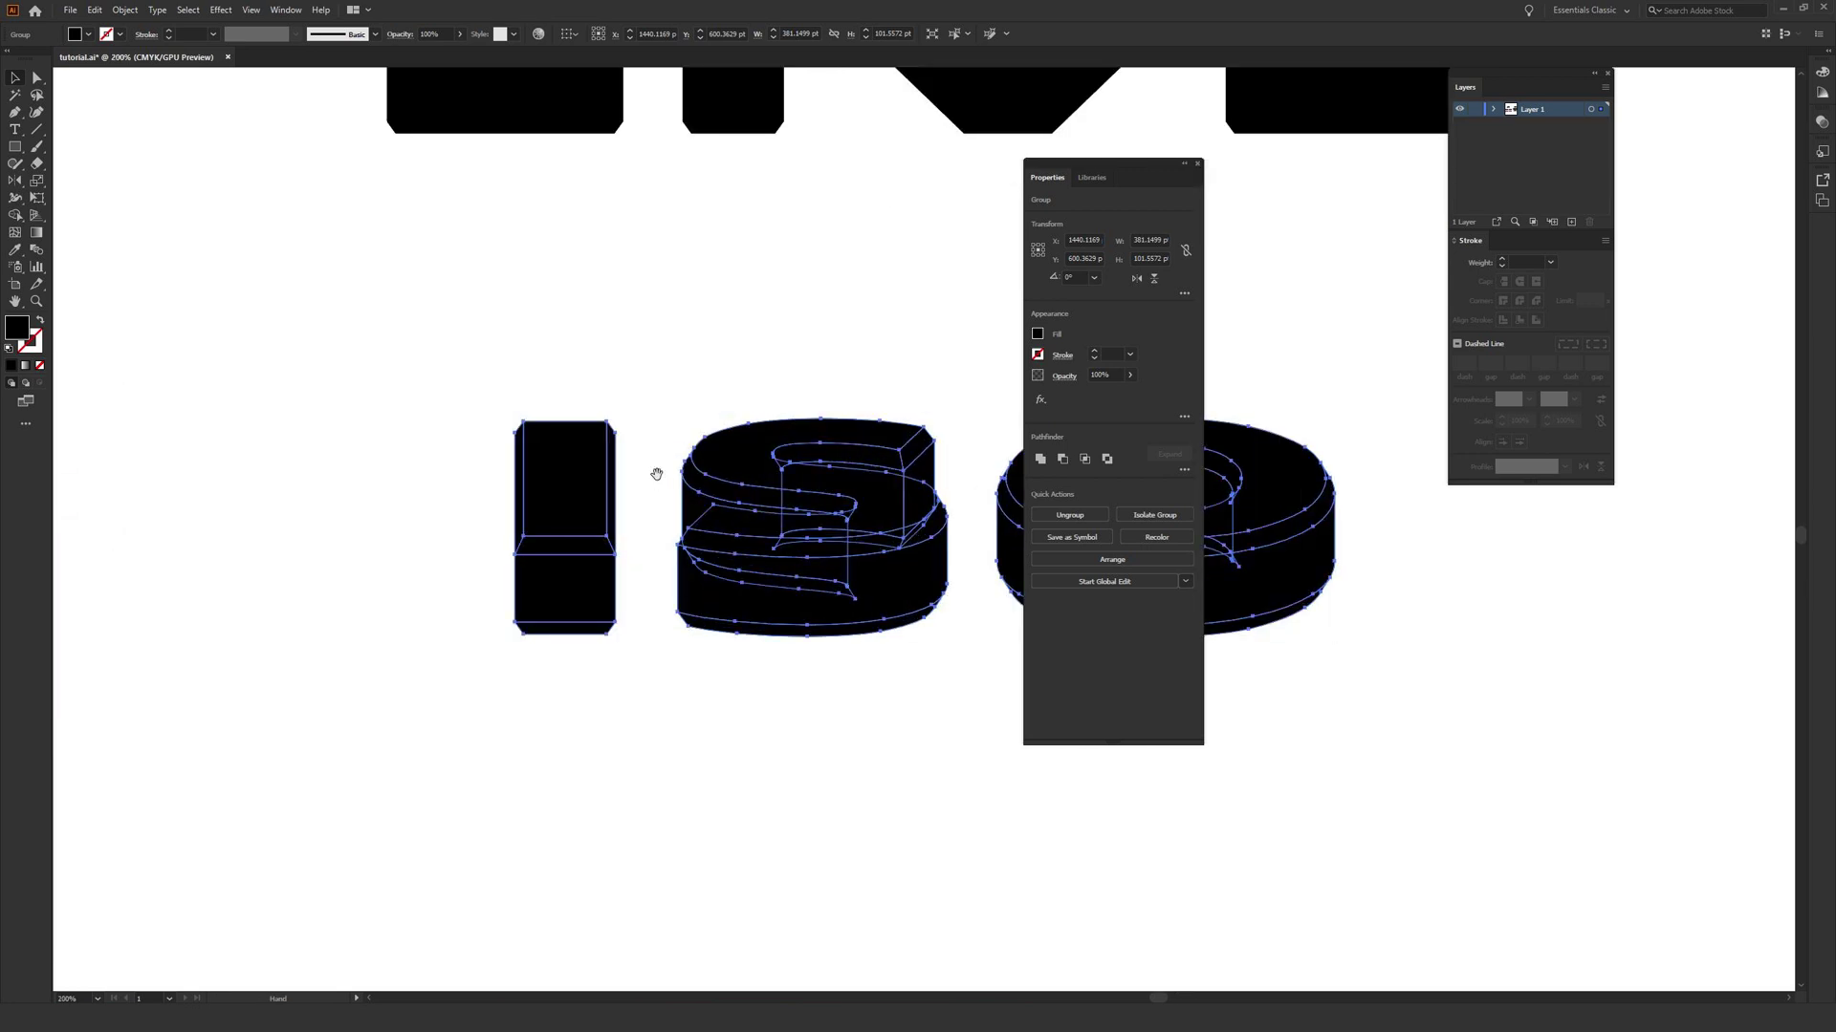
pyautogui.moveTo(656, 471); pyautogui.dragTo(594, 460)
pyautogui.moveTo(709, 423); pyautogui.dragTo(401, 383)
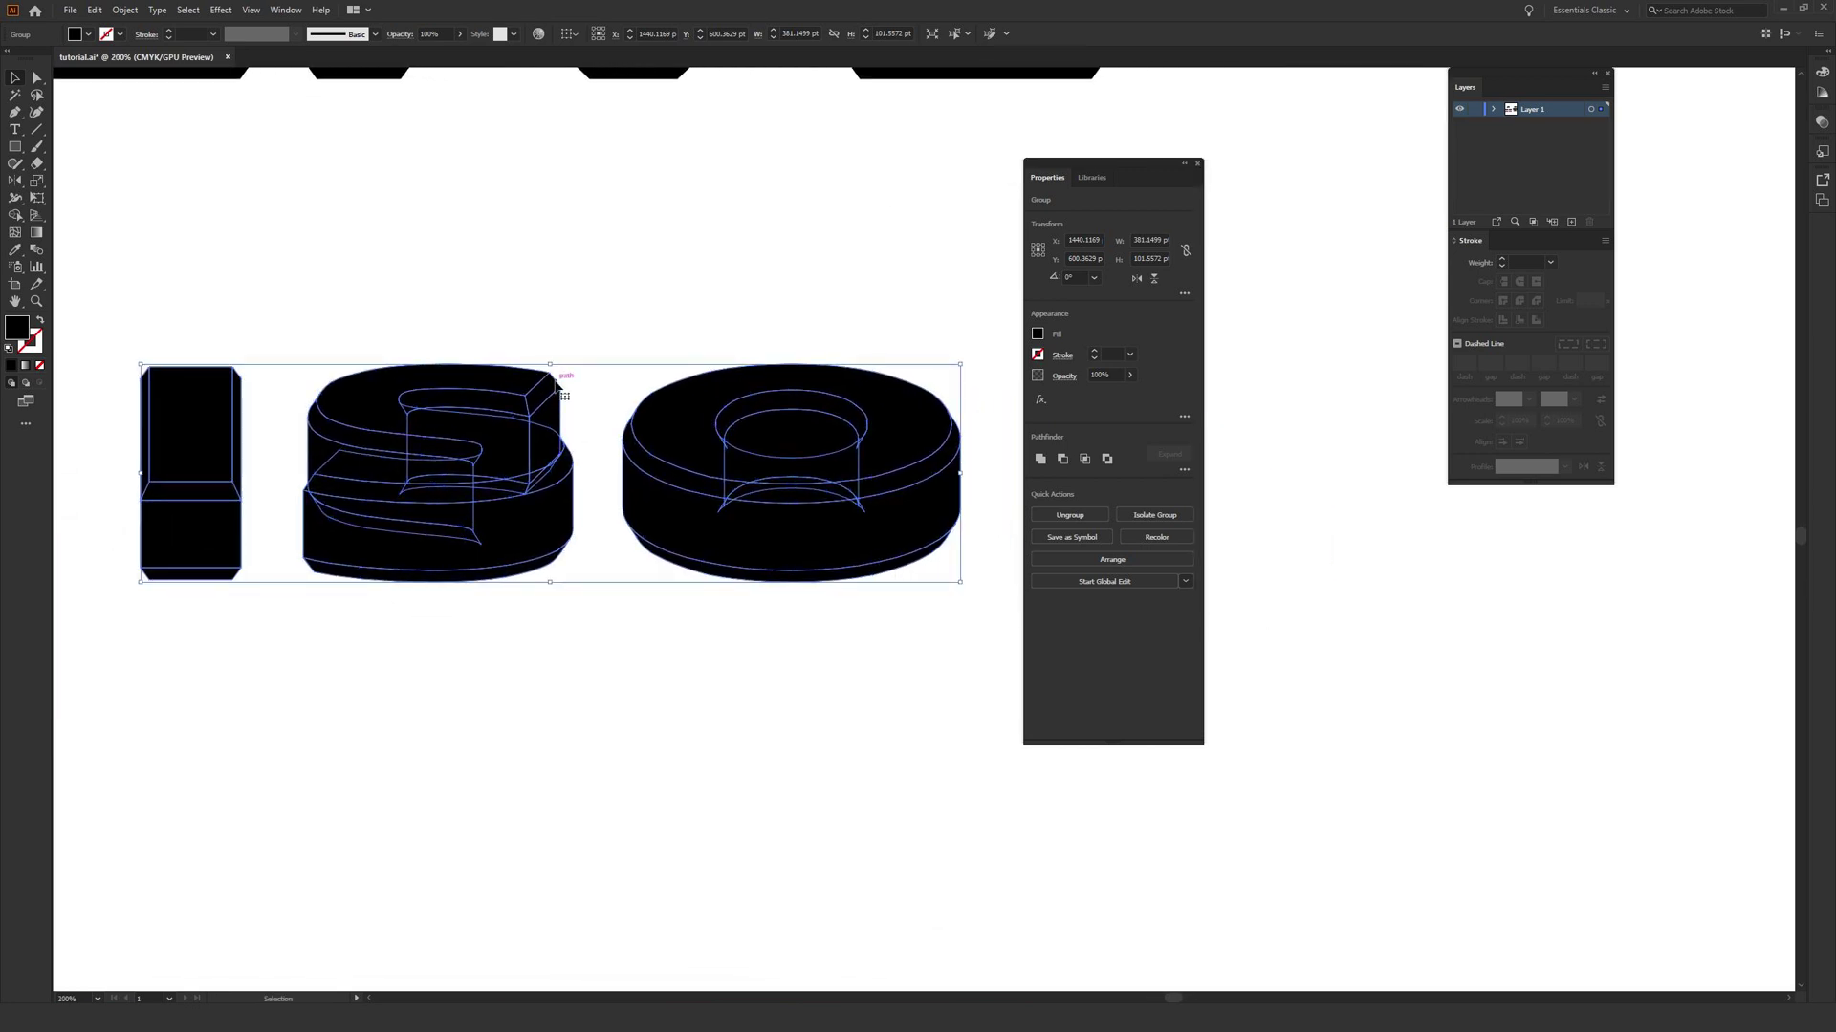
pyautogui.rightClick(513, 438)
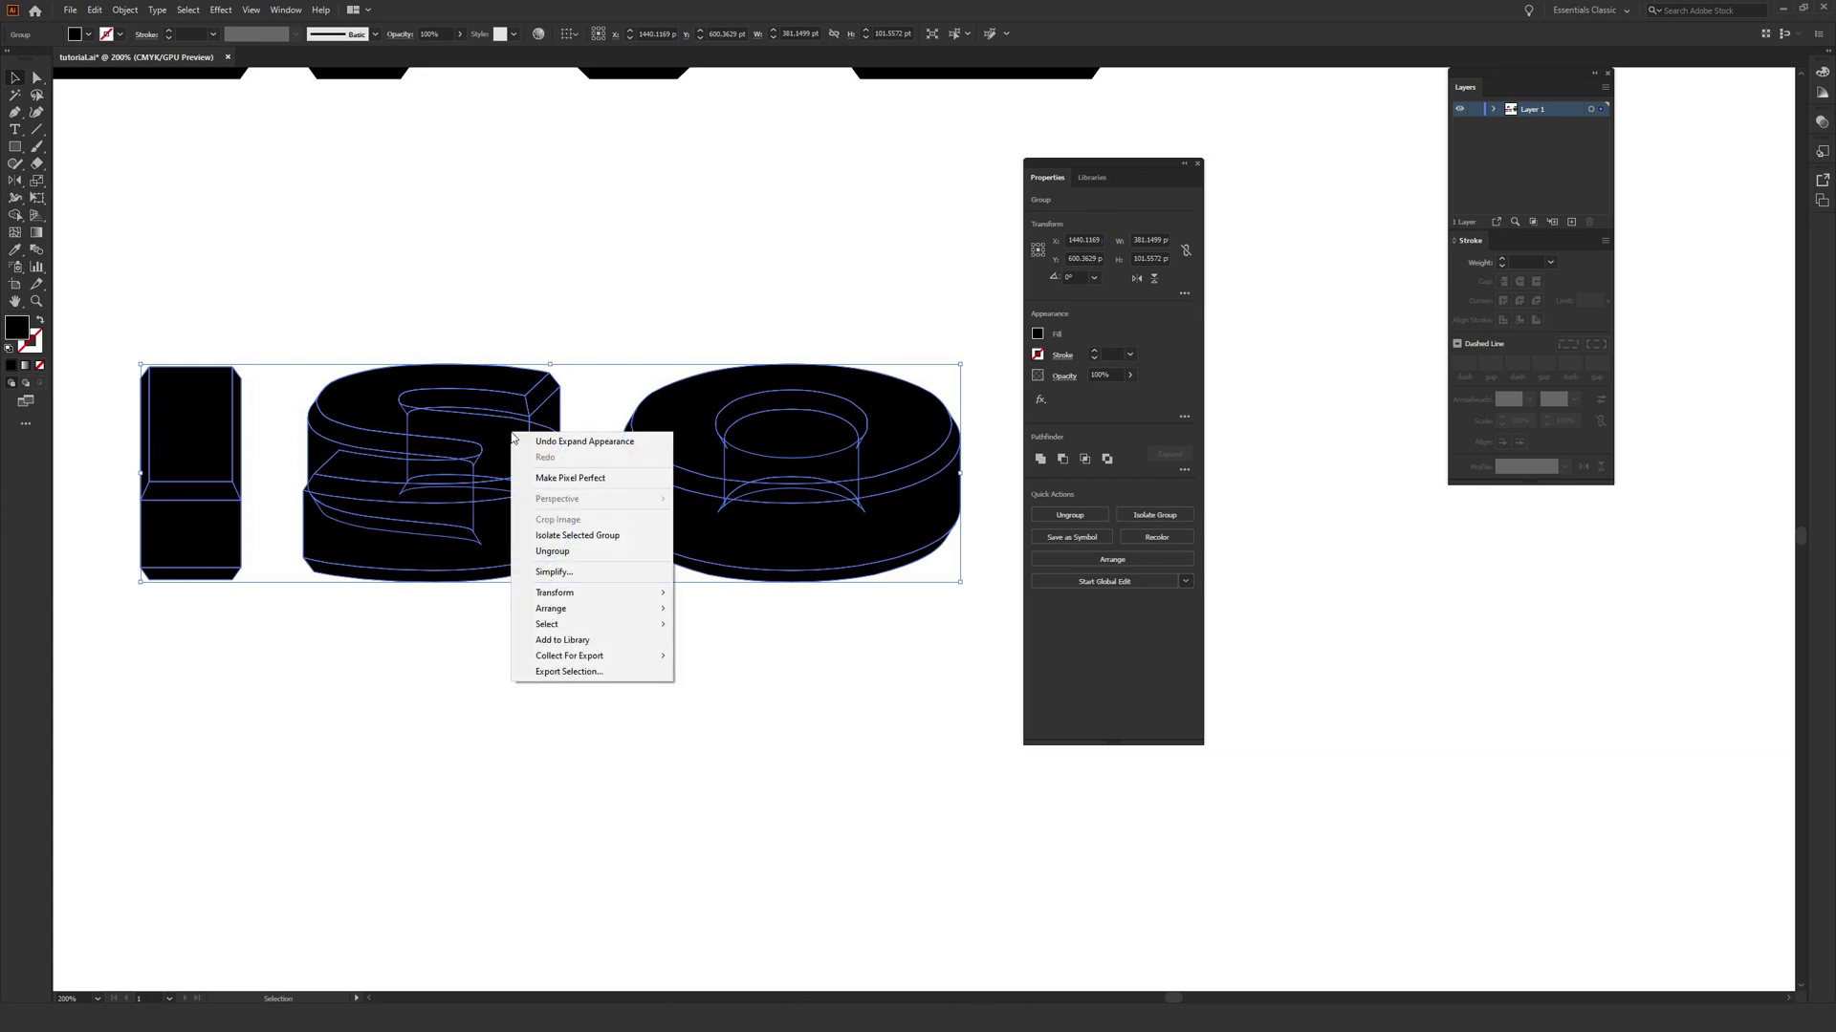
pyautogui.click(548, 553)
pyautogui.rightClick(513, 456)
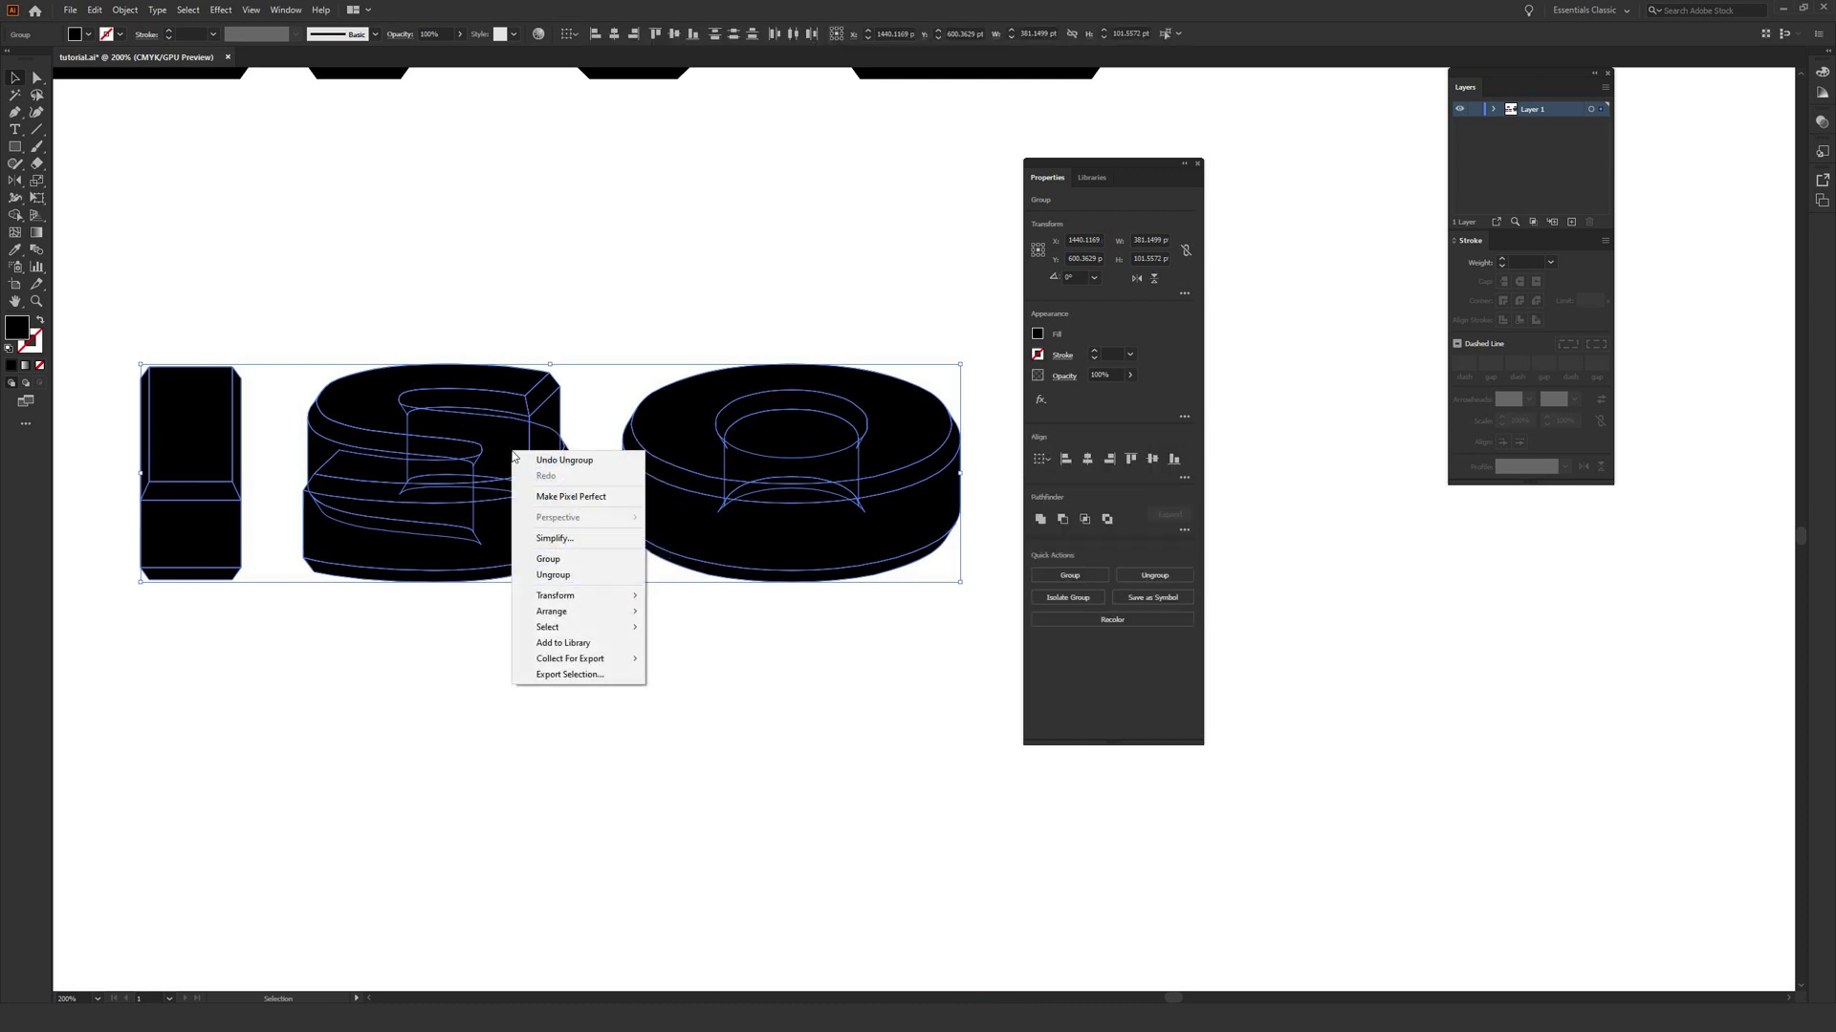
pyautogui.click(579, 575)
pyautogui.click(580, 302)
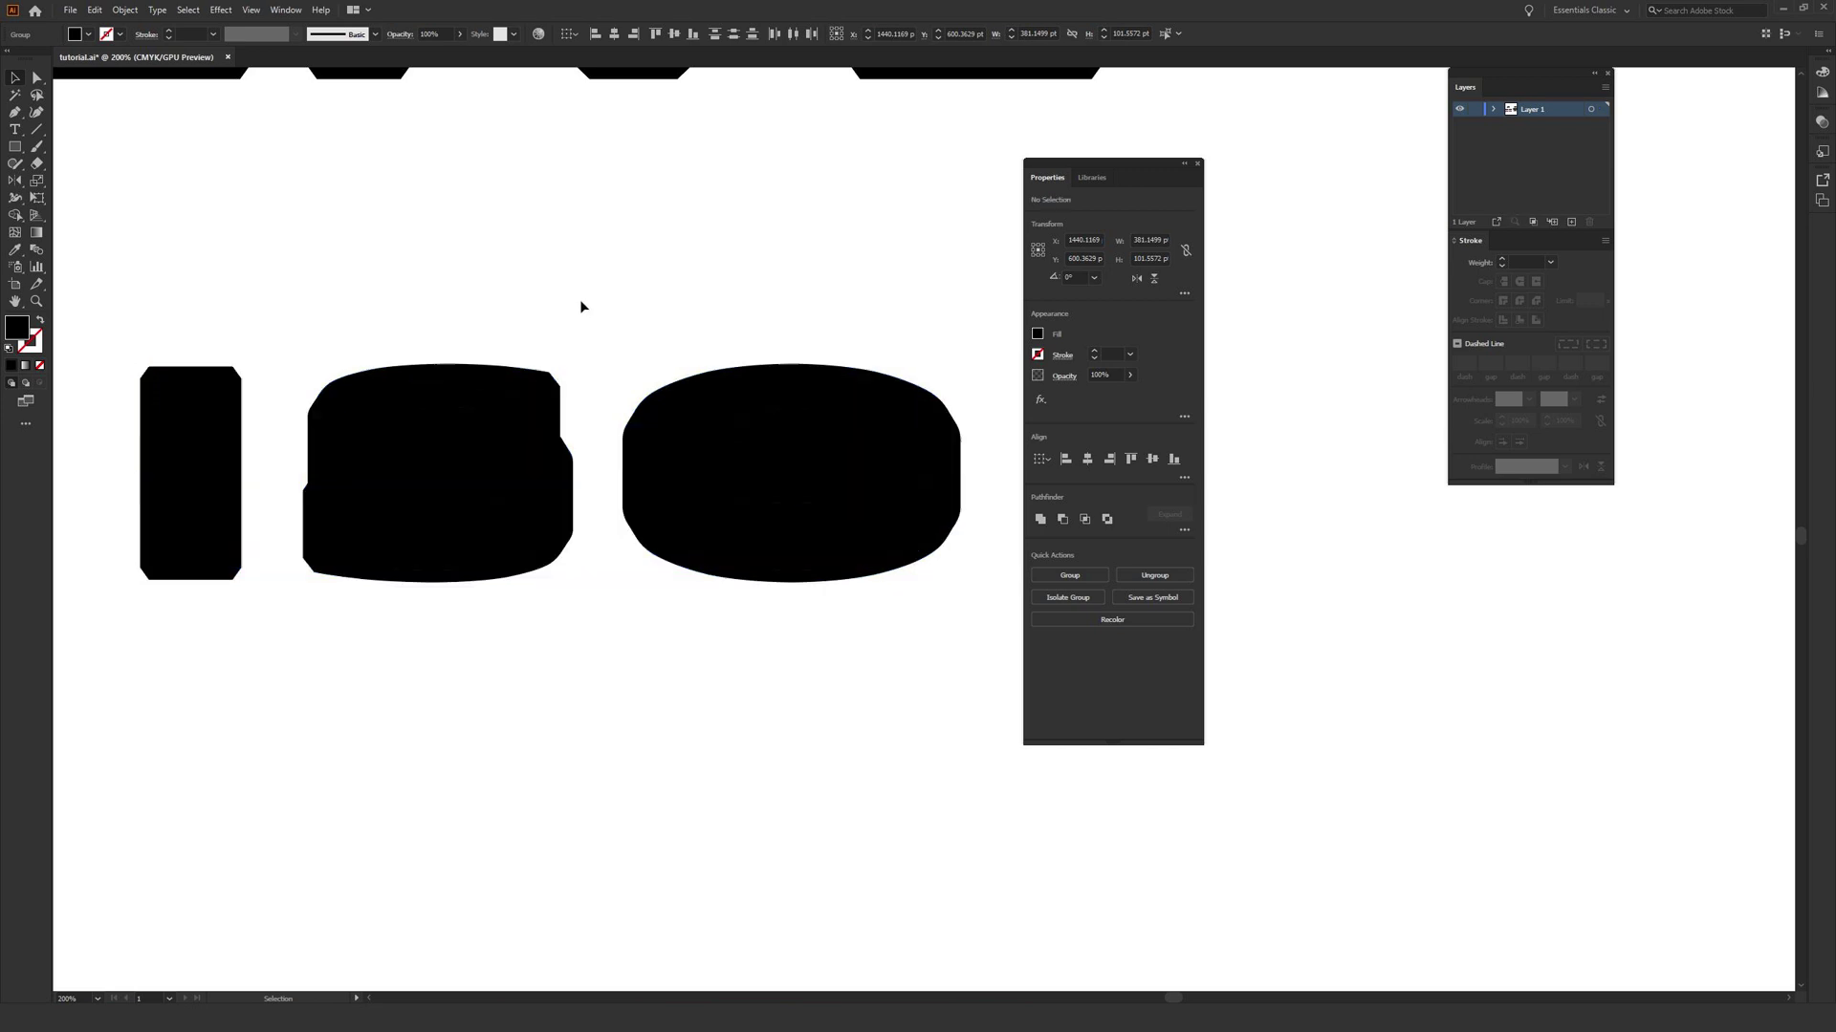
# Check the separate pieces of the O by selecting its inner wall and its top face
pyautogui.click(686, 419)
pyautogui.click(748, 419)
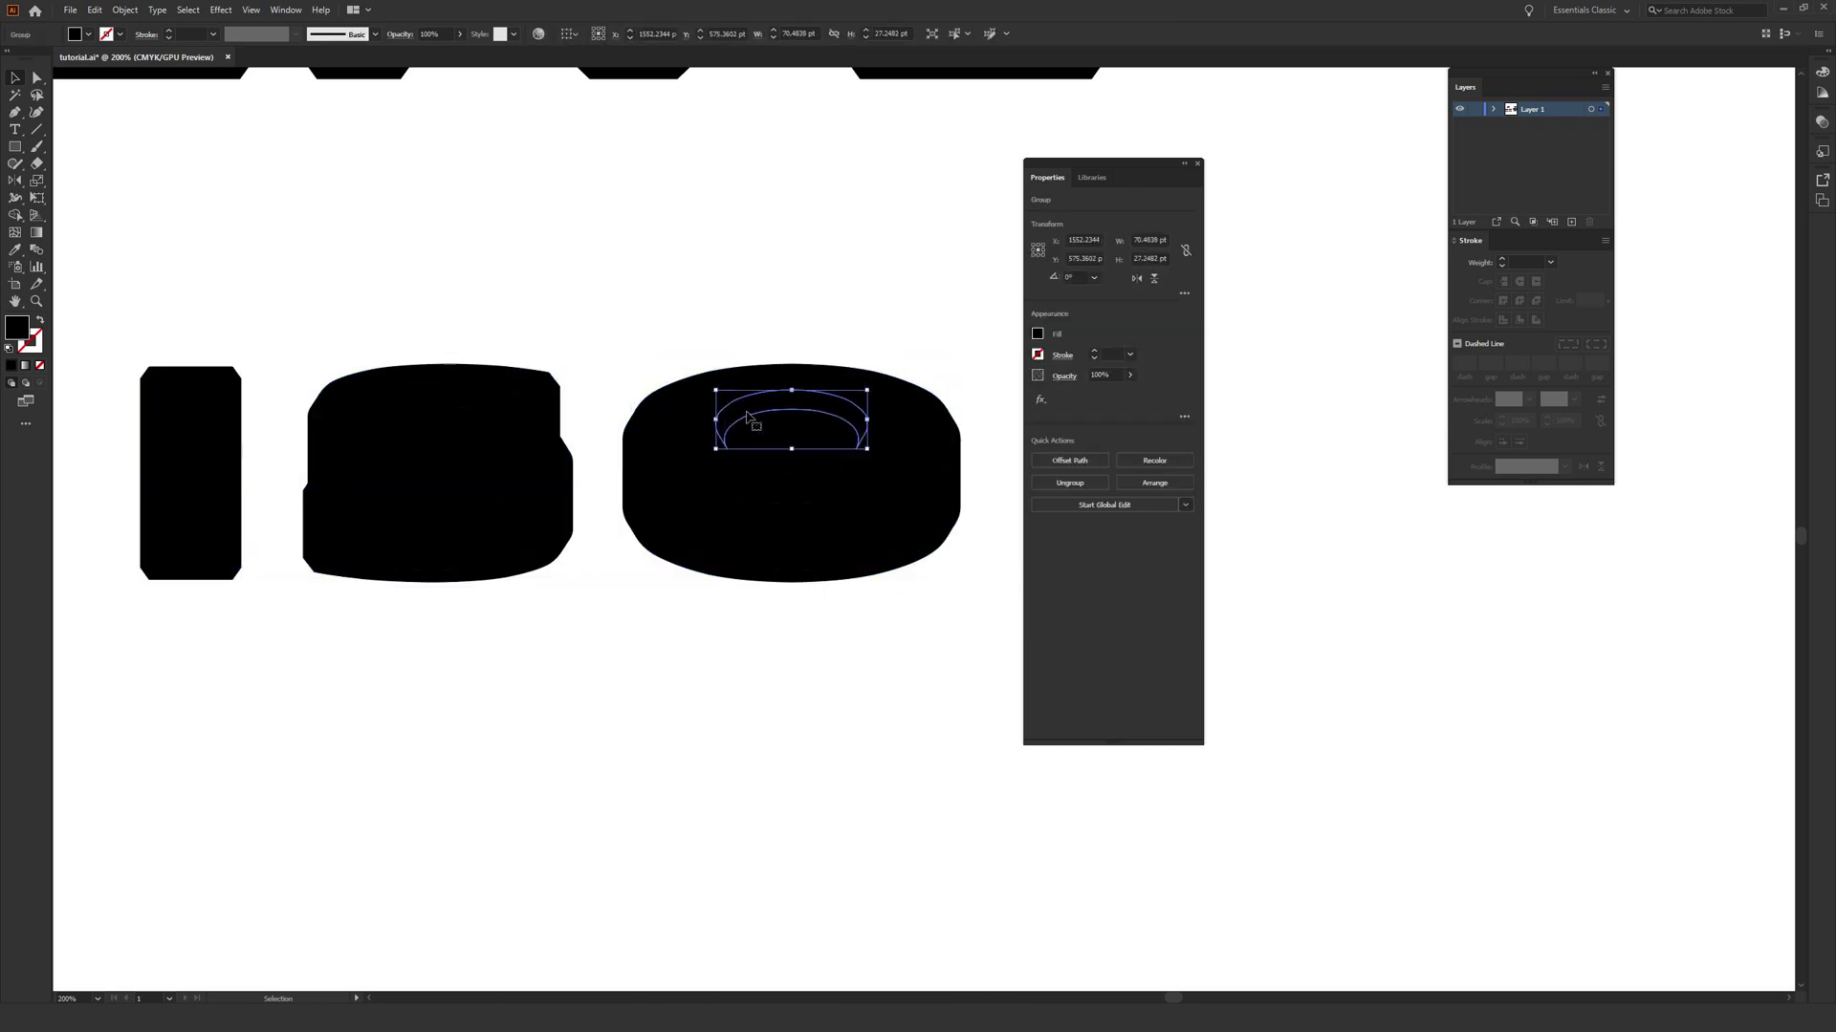
pyautogui.click(671, 433)
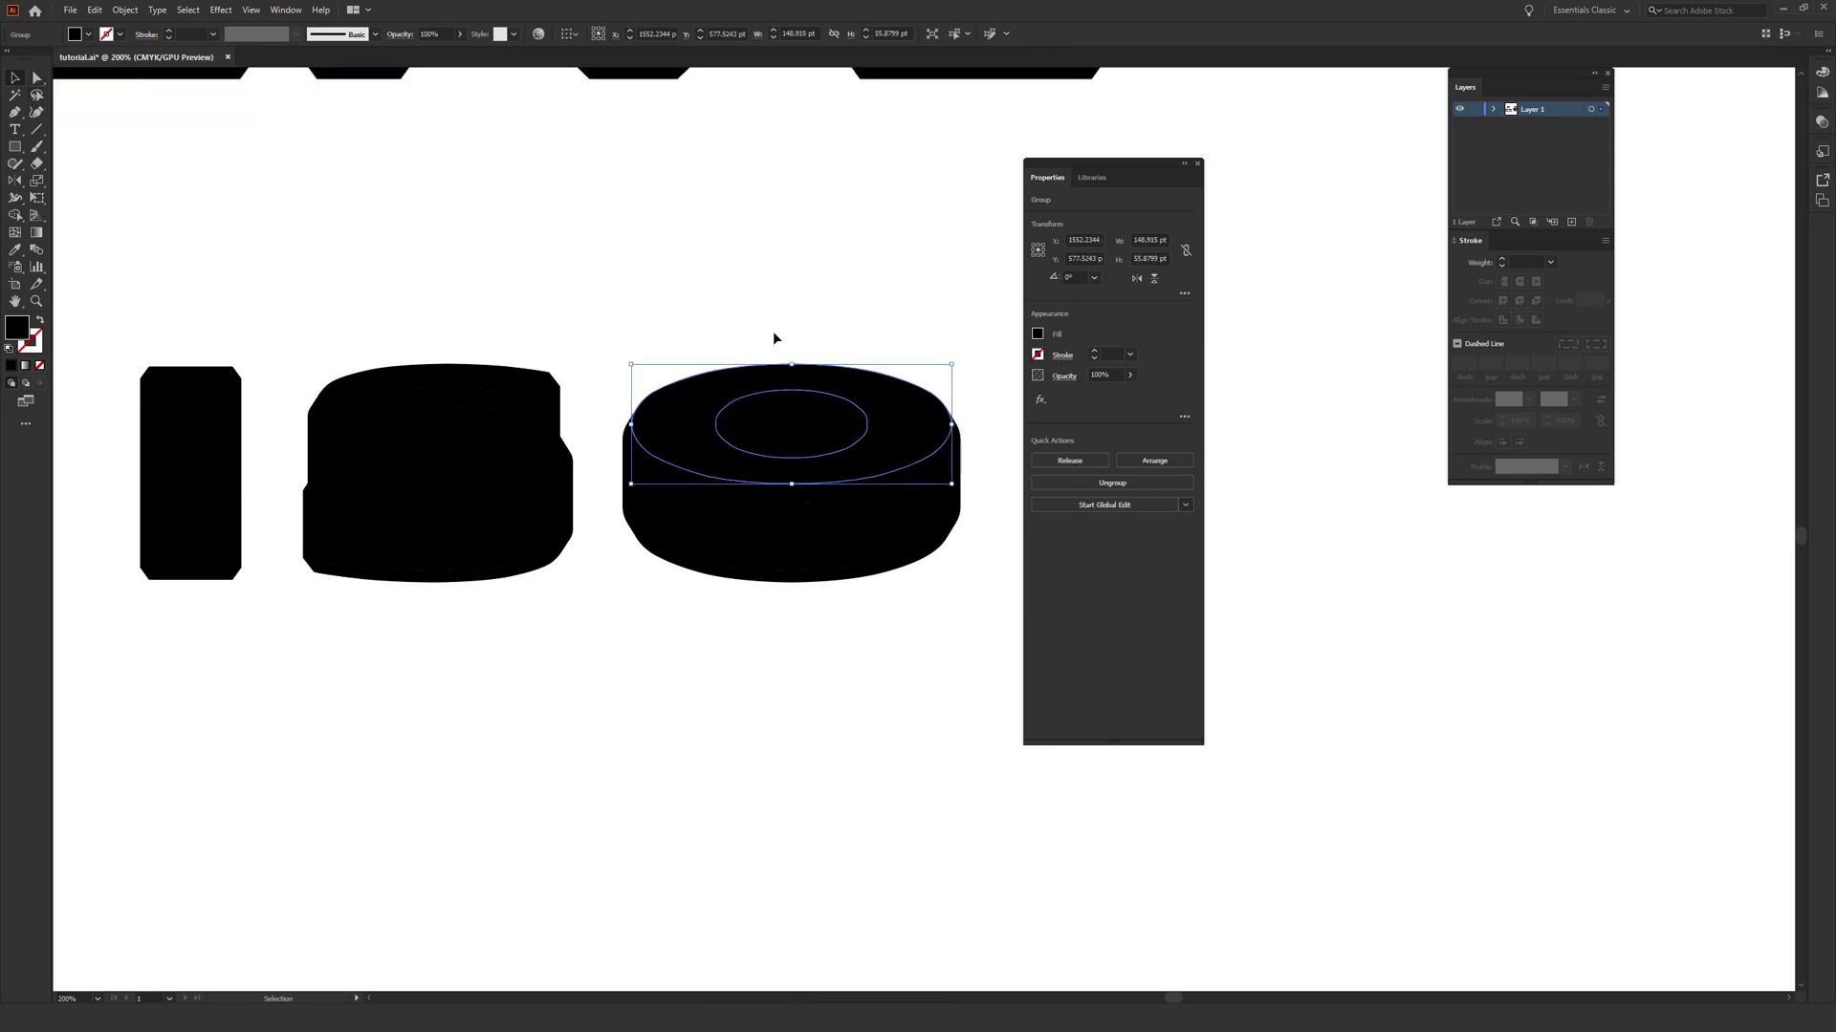
pyautogui.click(719, 316)
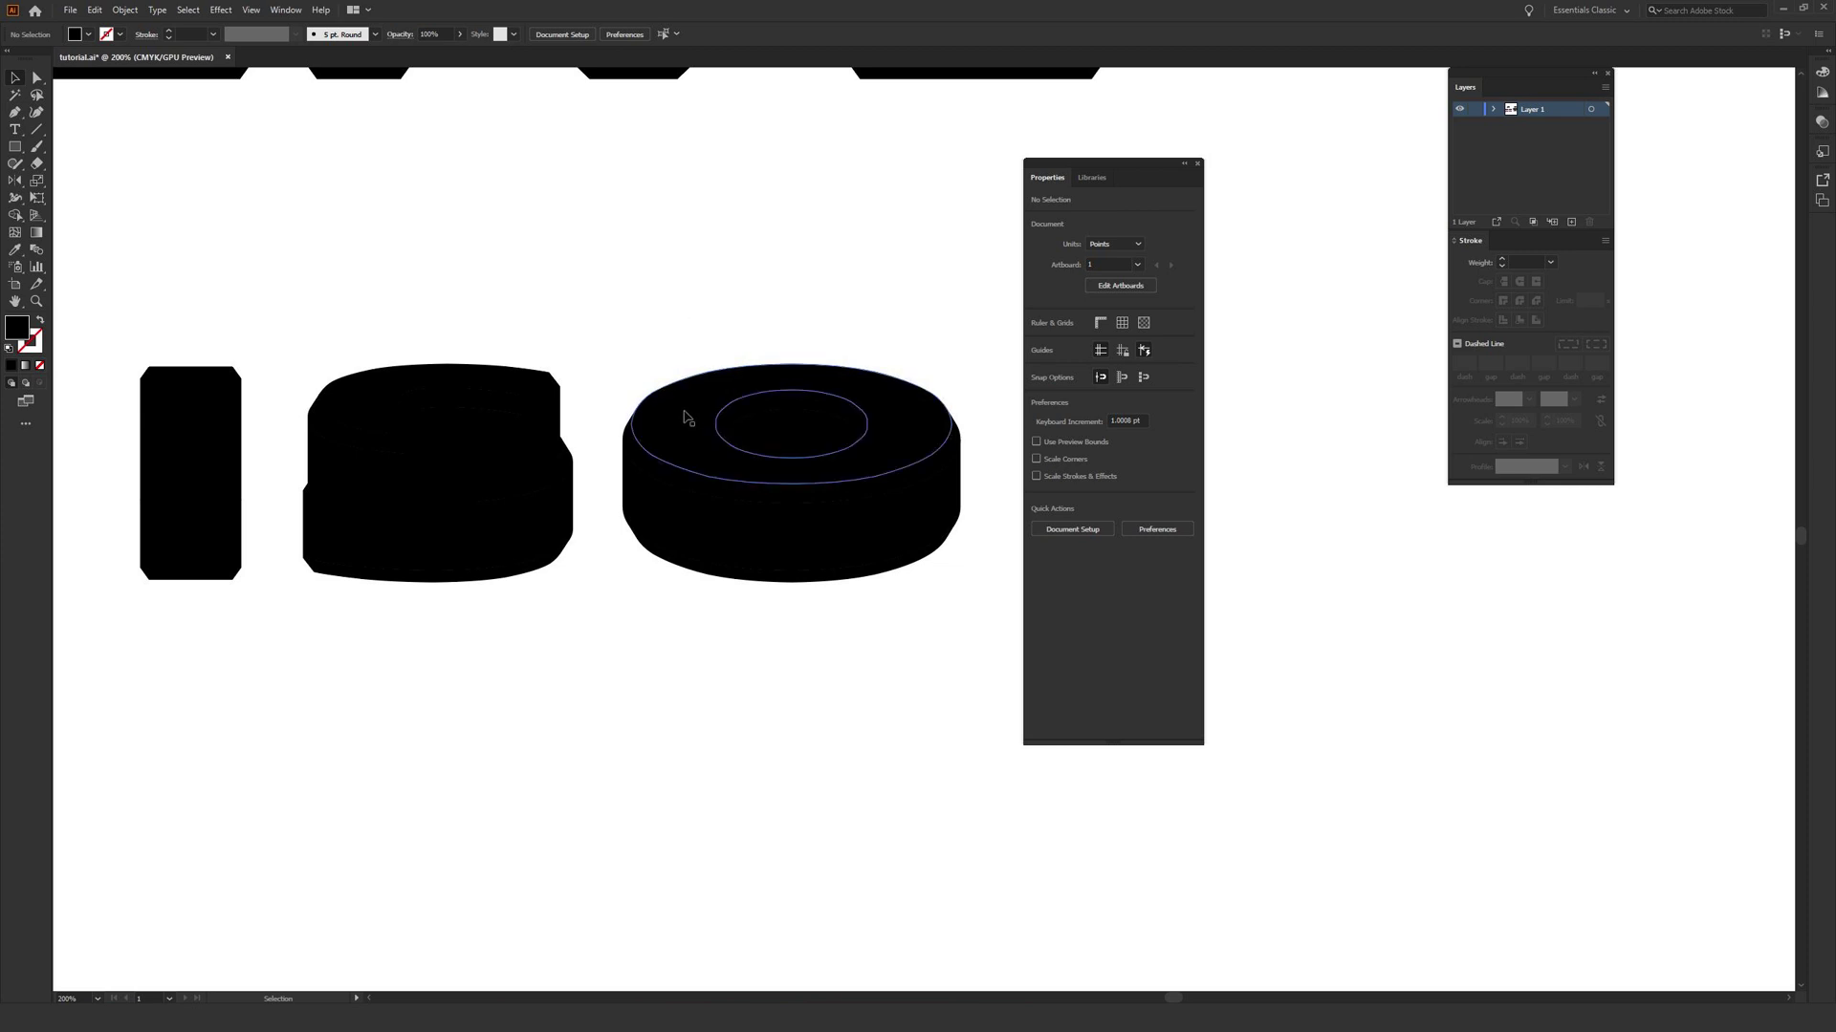
# Select the top faces of the O, S and I together
pyautogui.click(685, 418)
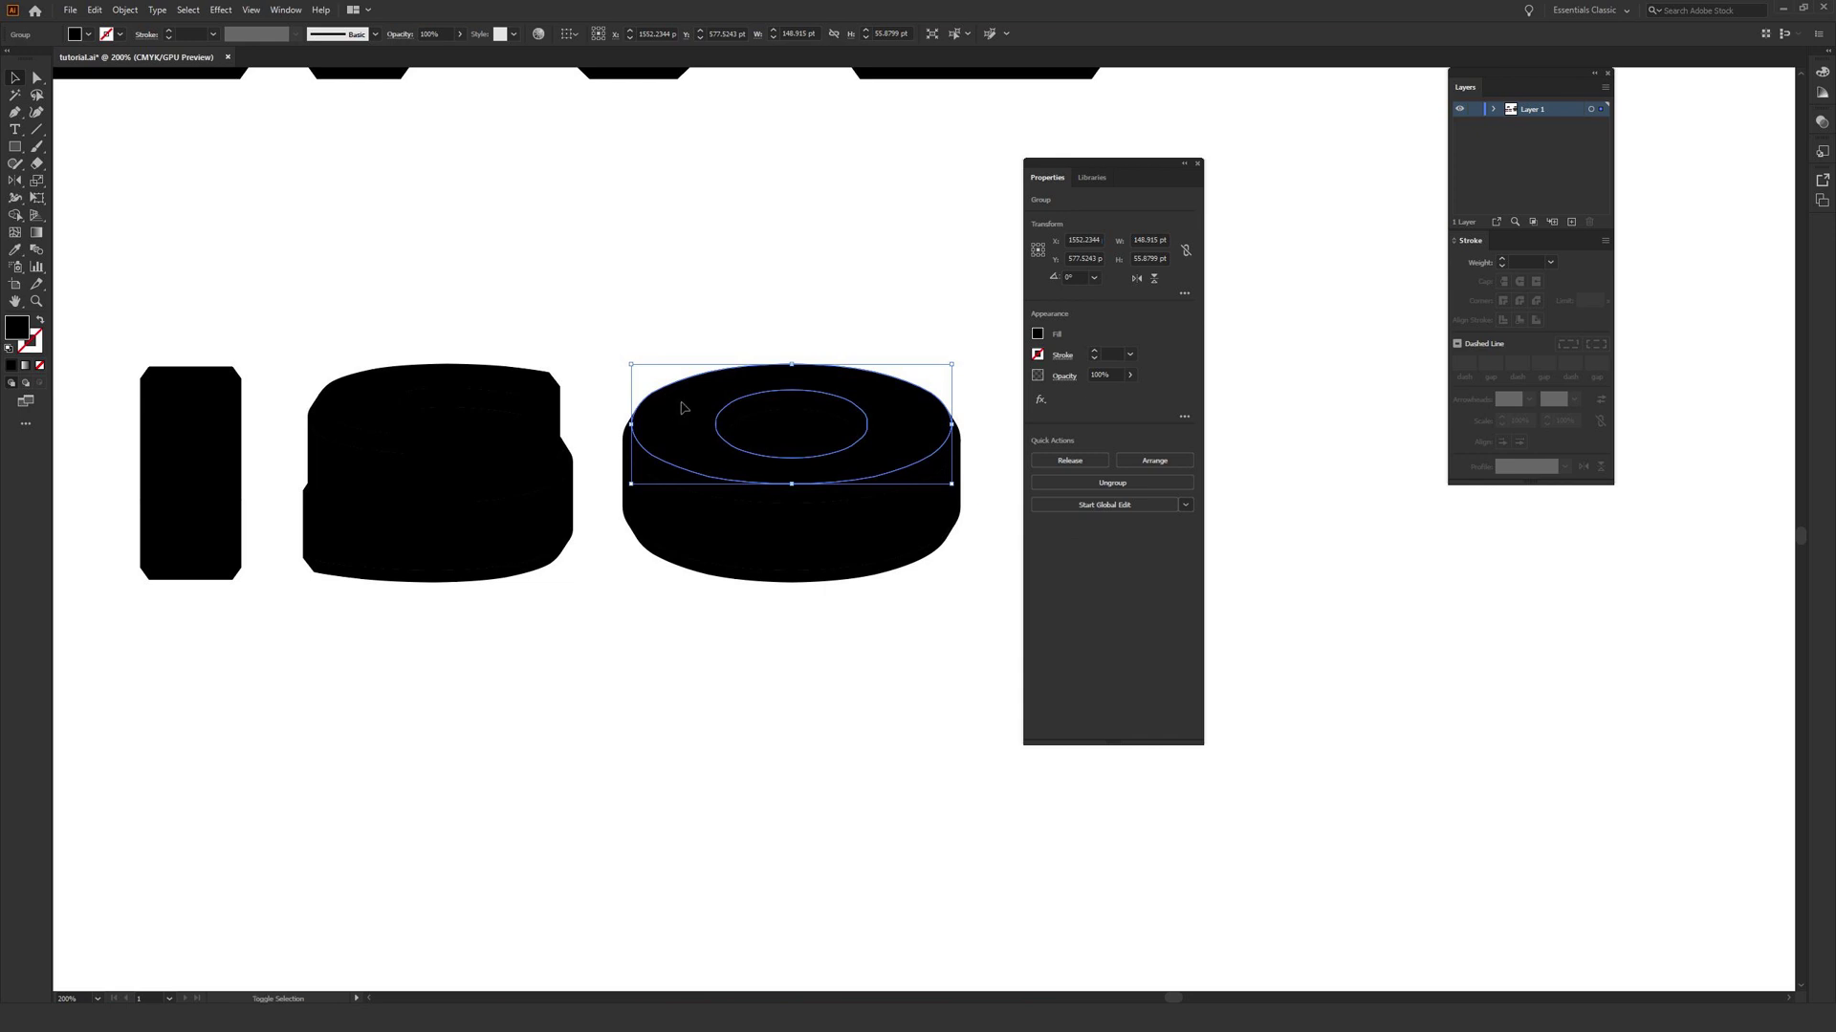
pyautogui.keyDown('shift'); pyautogui.click(435, 383); pyautogui.keyUp('shift')
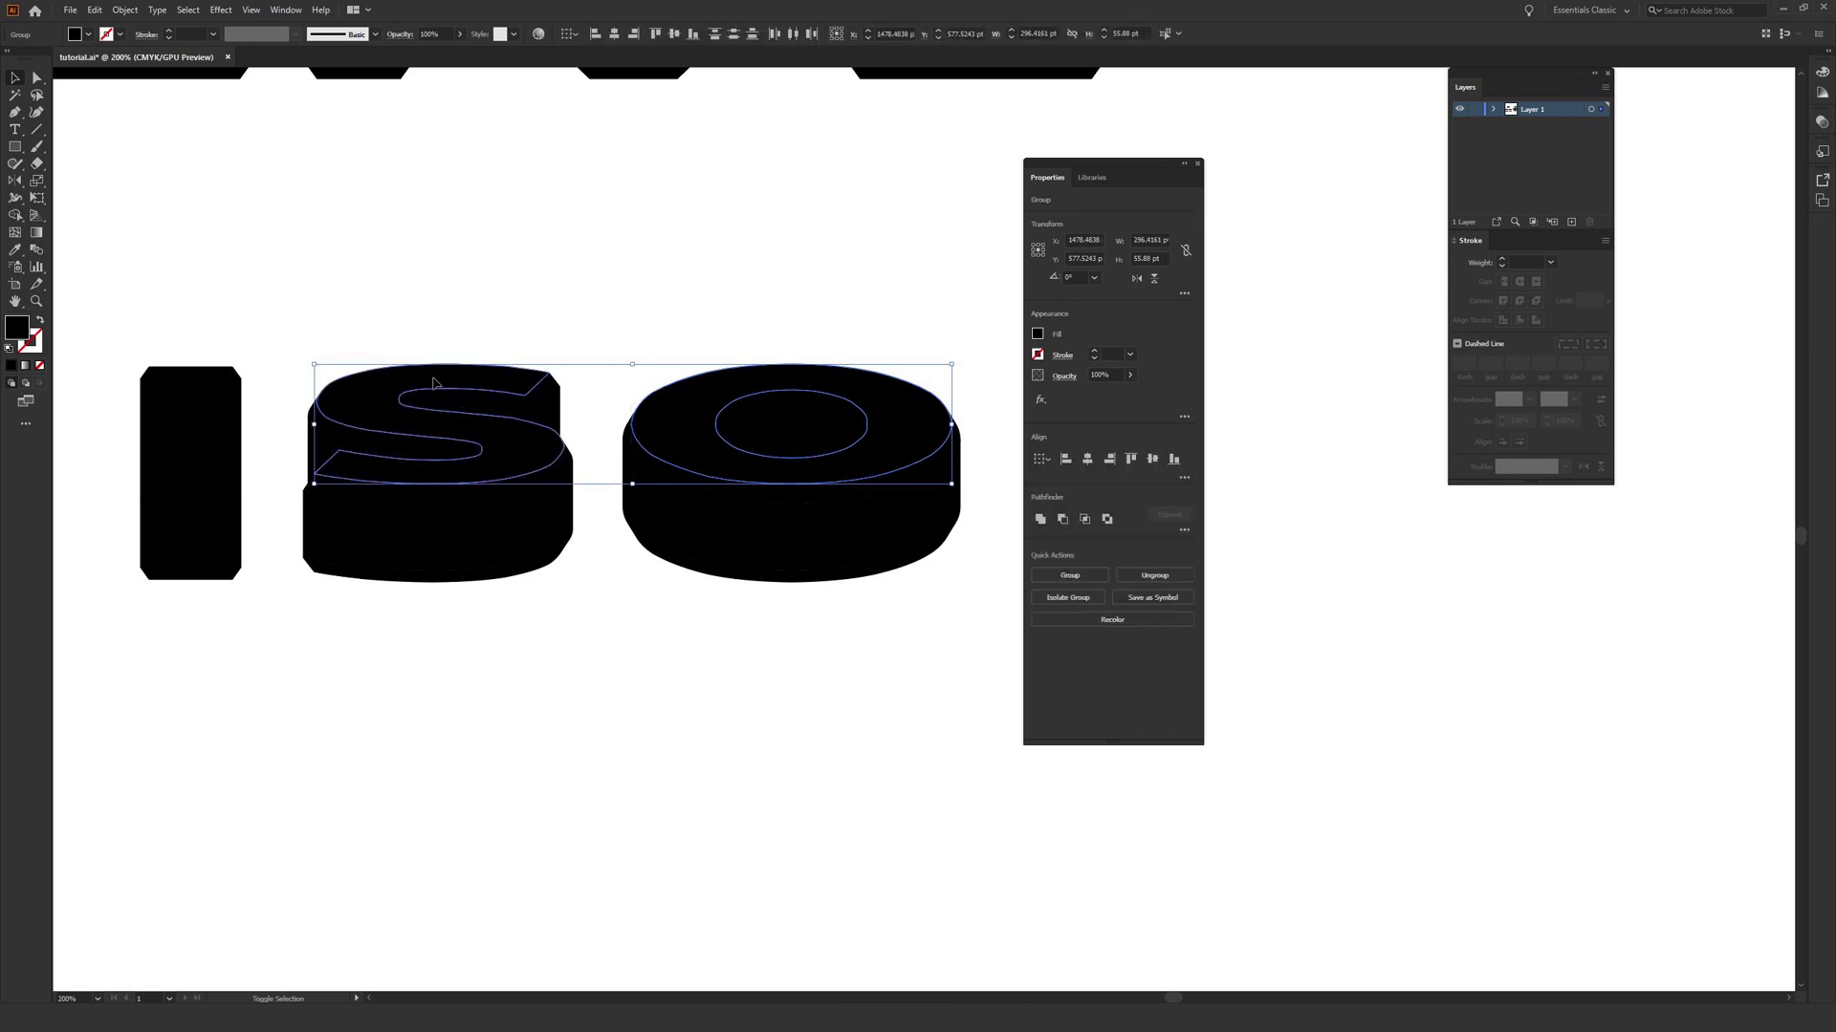
pyautogui.keyDown('shift'); pyautogui.click(194, 426); pyautogui.keyUp('shift')
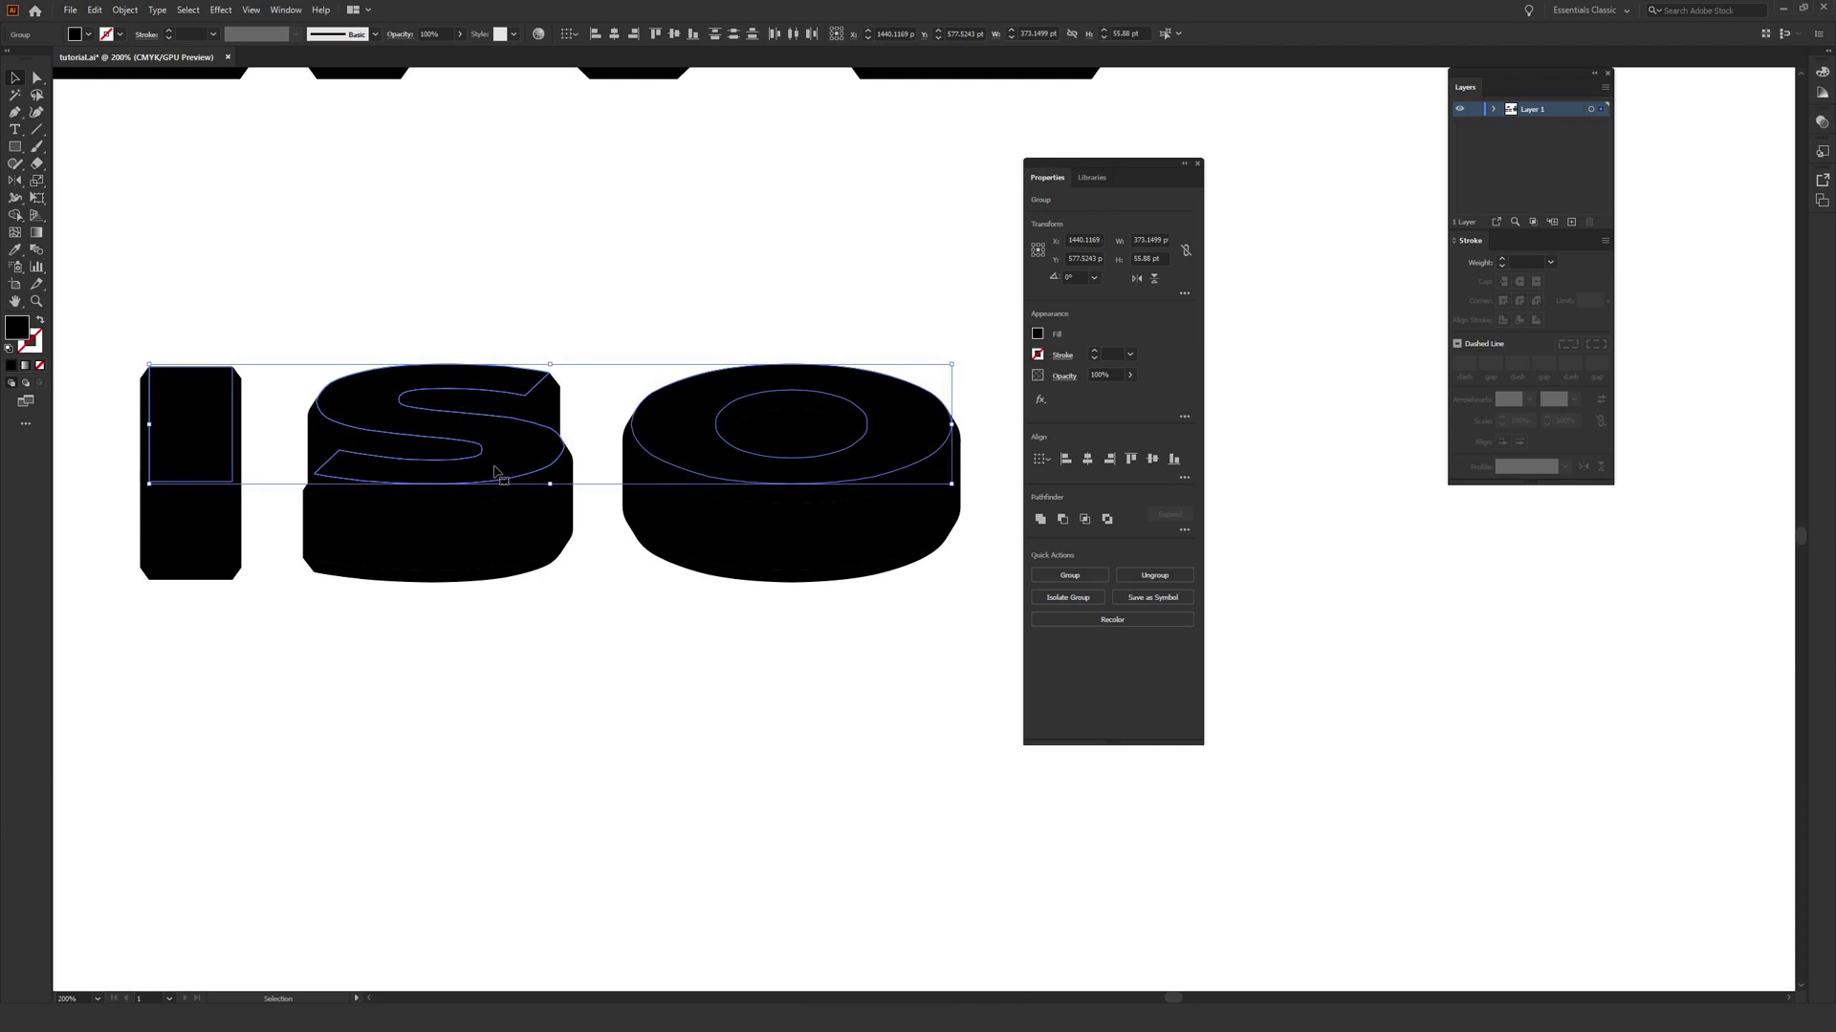
# Group the selected top faces of the I, S and O
pyautogui.press('a')
pyautogui.hotkey('ctrl', 'g')
pyautogui.press('v')
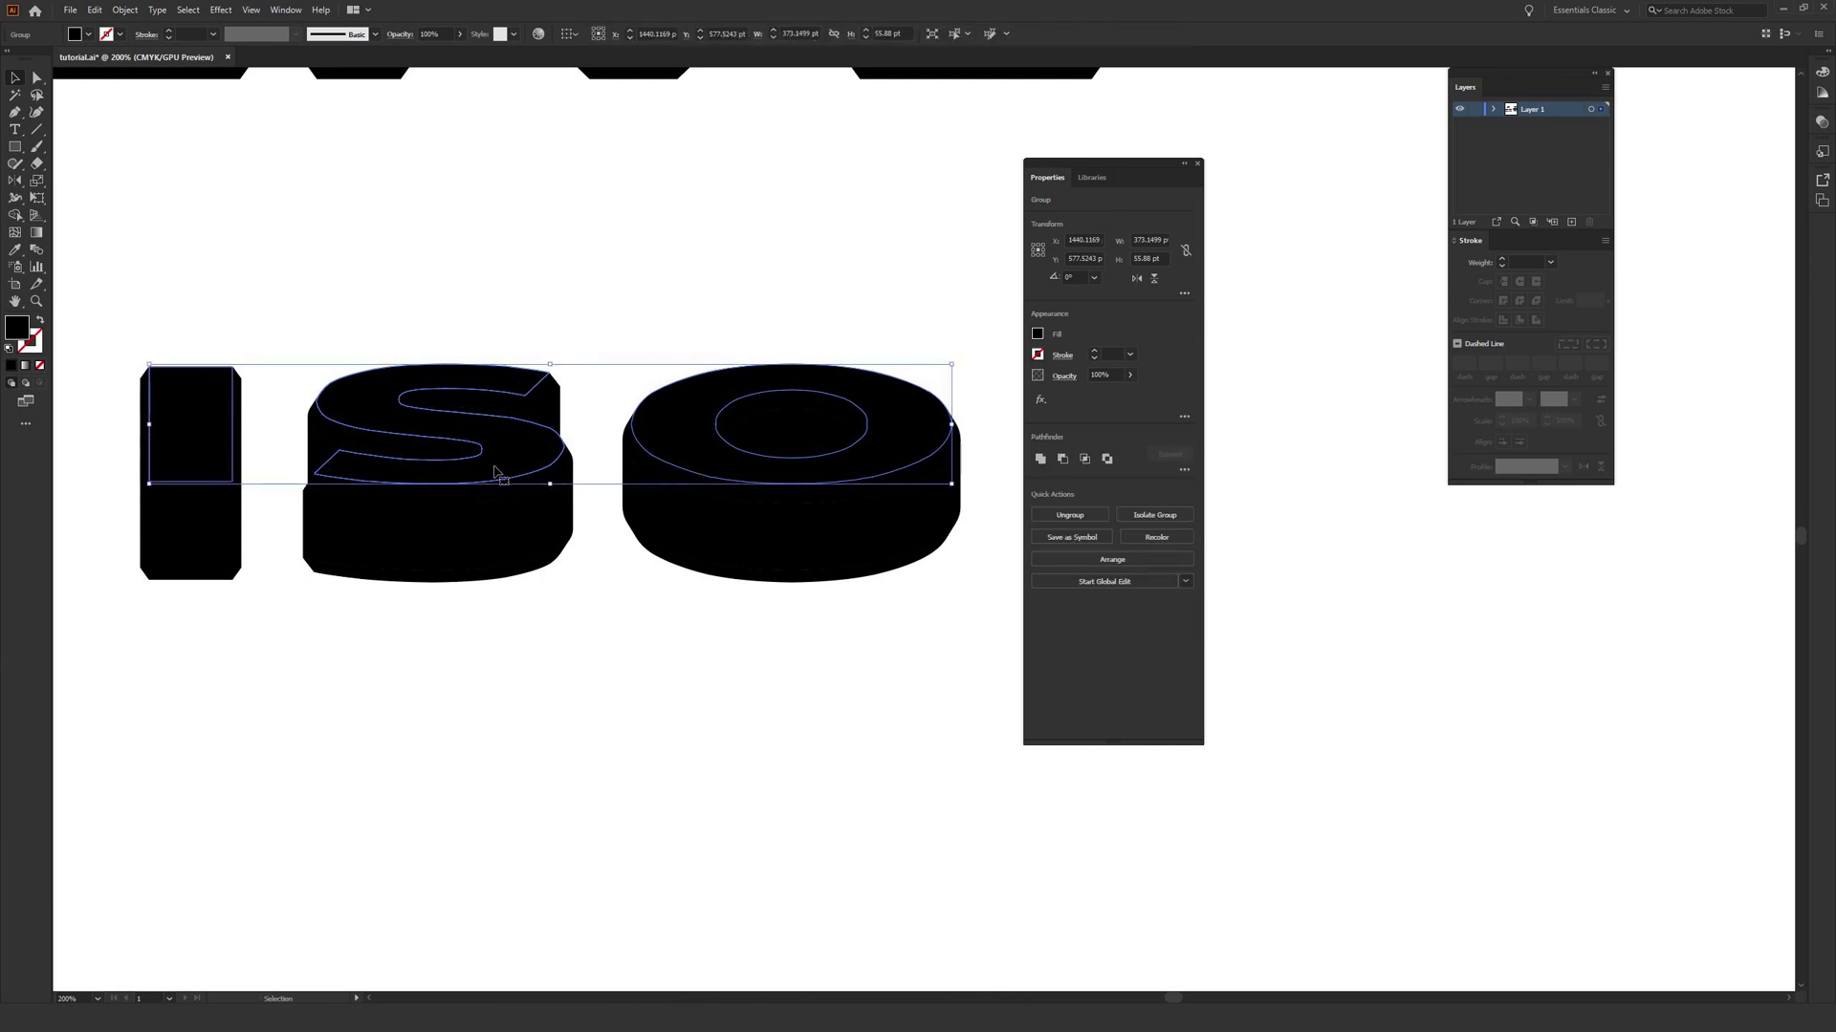
pyautogui.rightClick(507, 450)
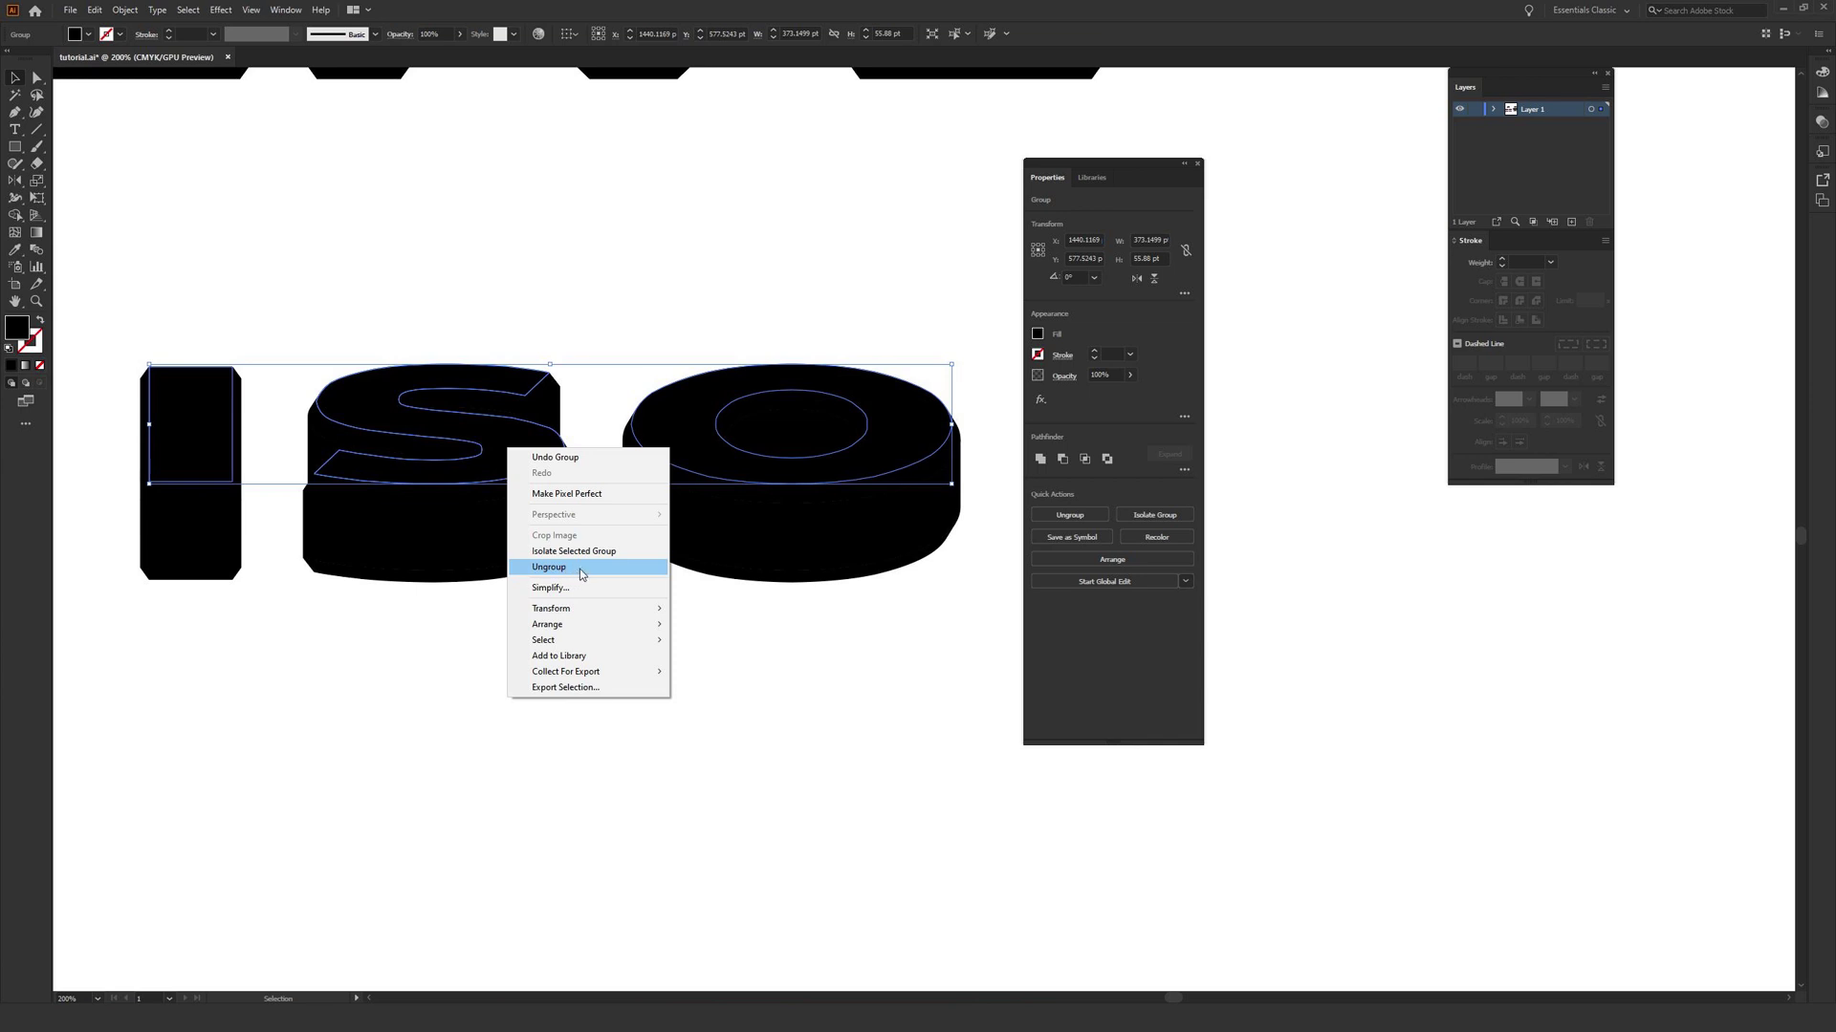
pyautogui.click(582, 326)
pyautogui.click(581, 321)
pyautogui.click(367, 397)
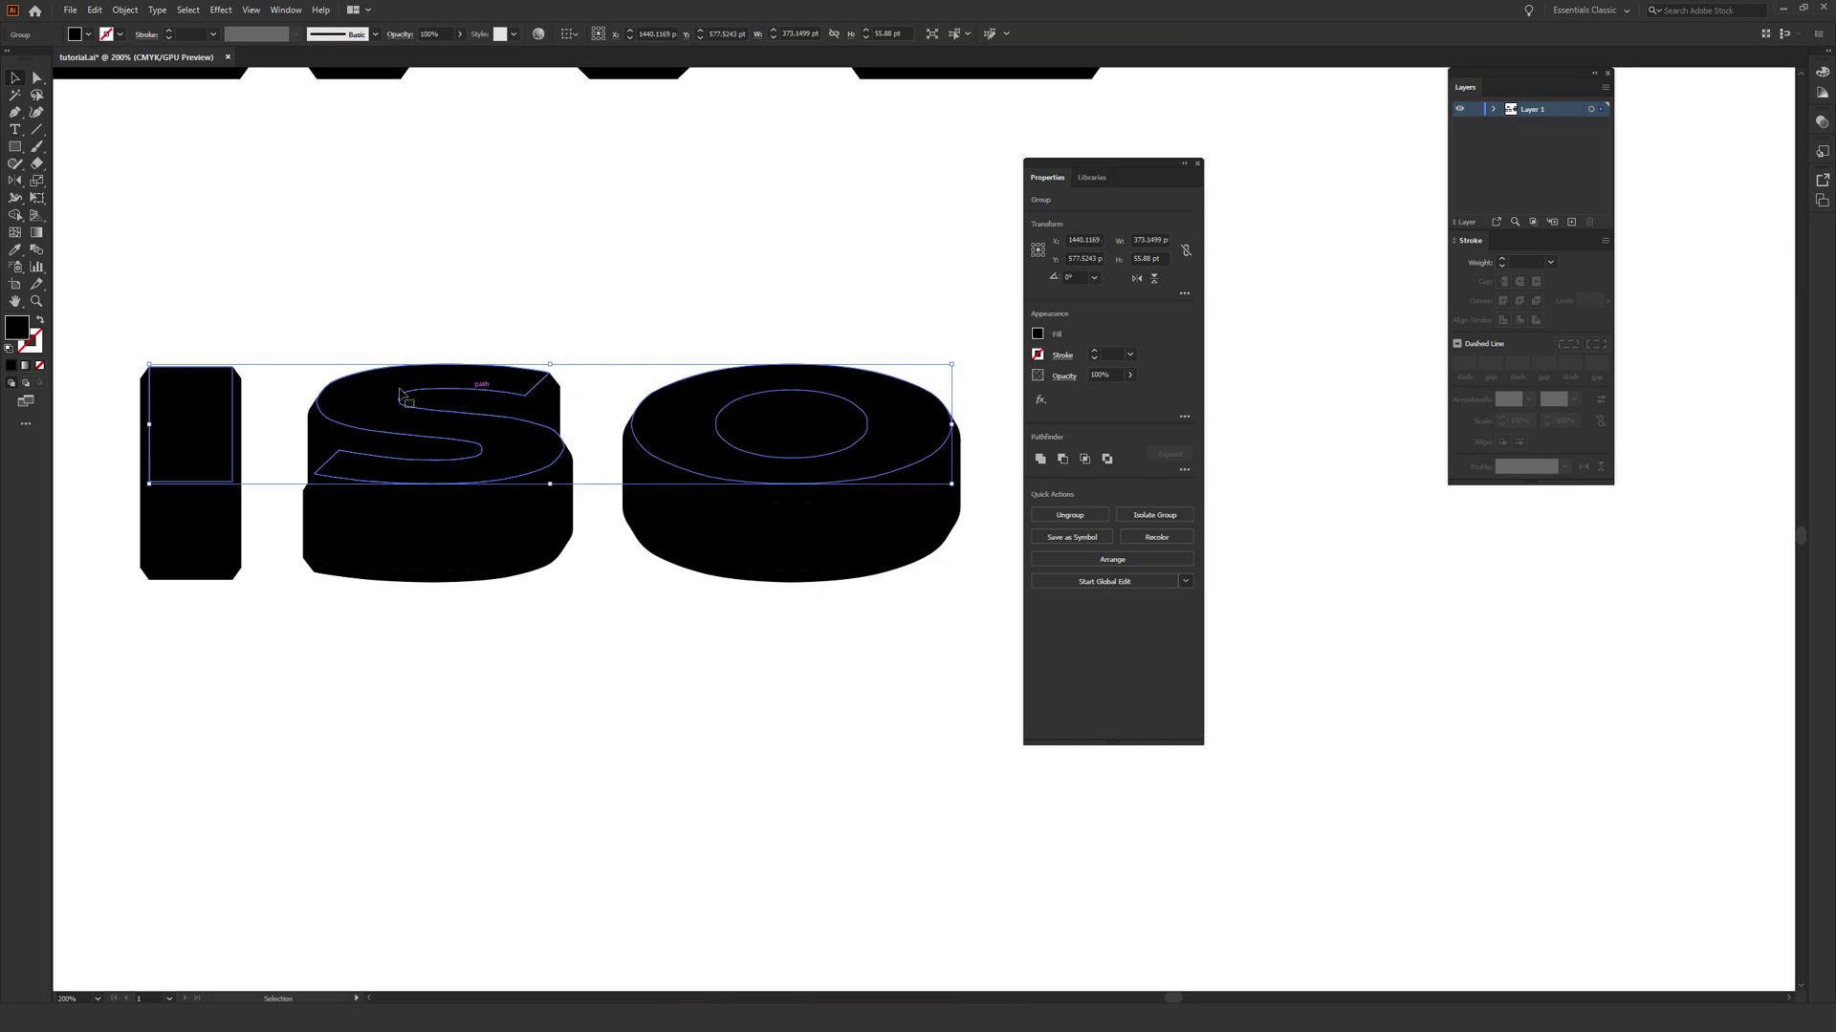
# Fill the grouped top faces of the letters with light pink #ffbbce
pyautogui.doubleClick(16, 329)
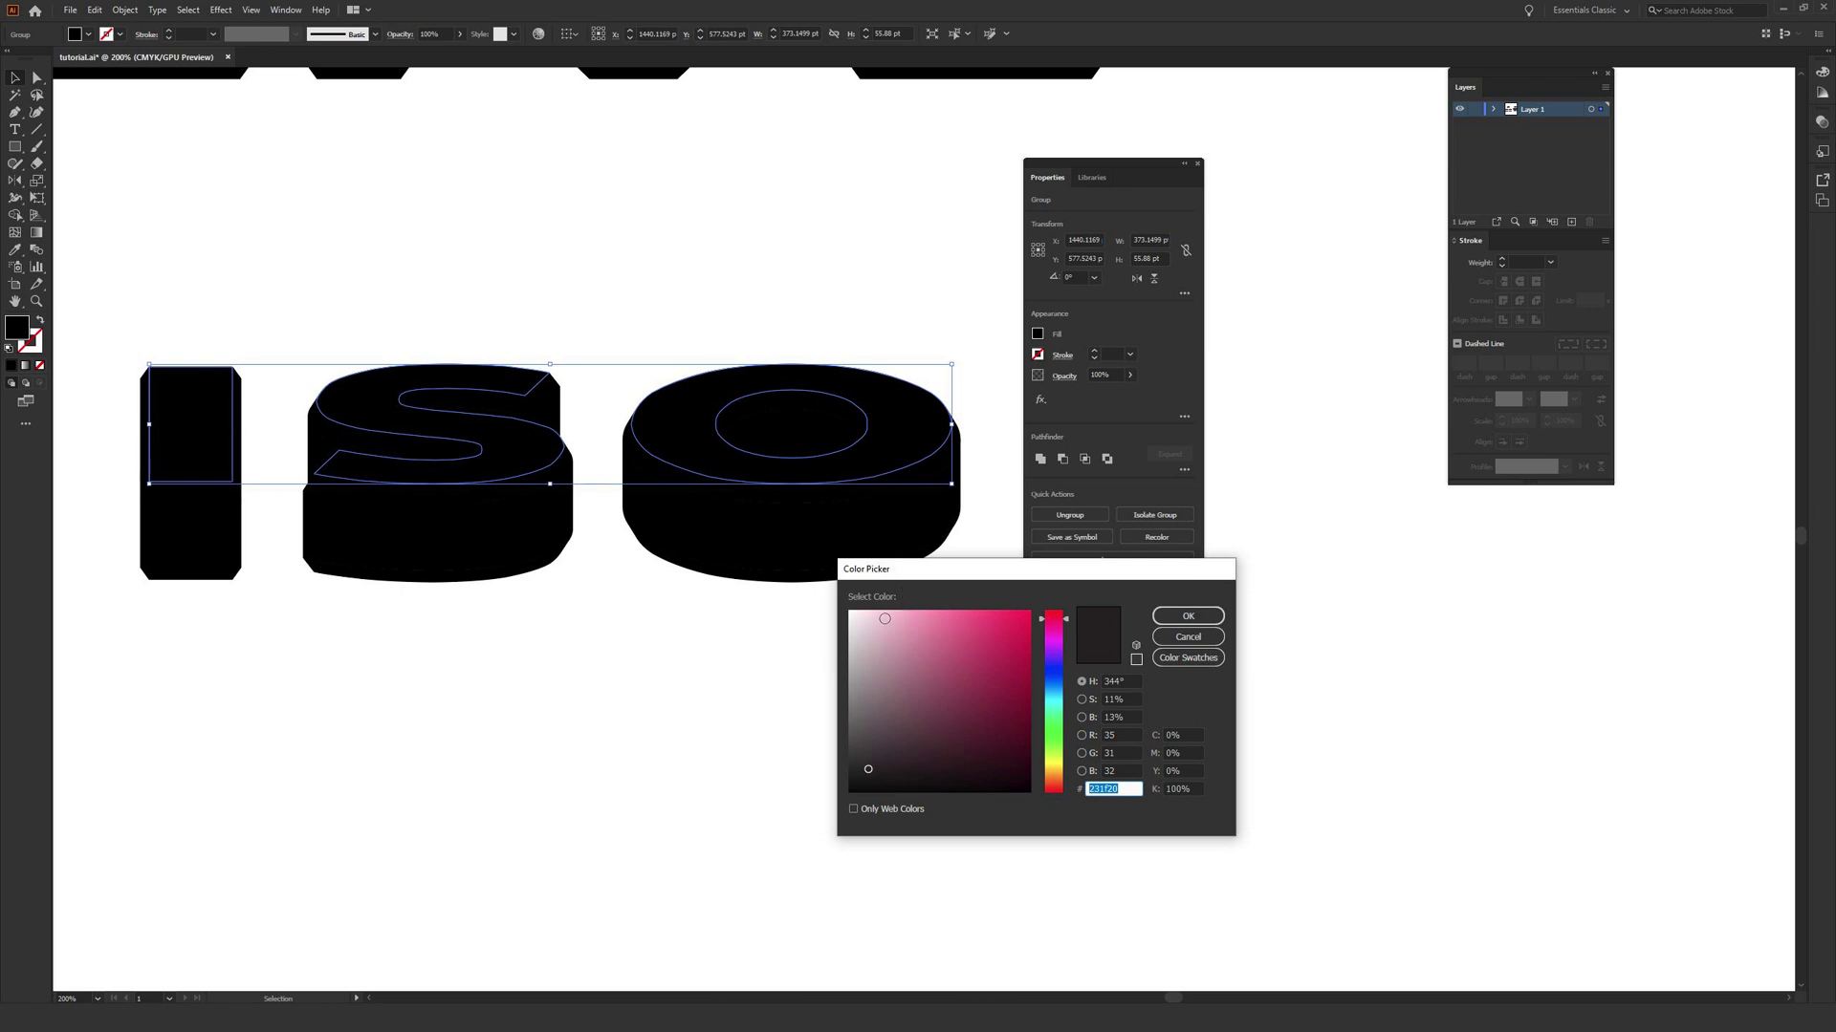
pyautogui.write('ffbbce')
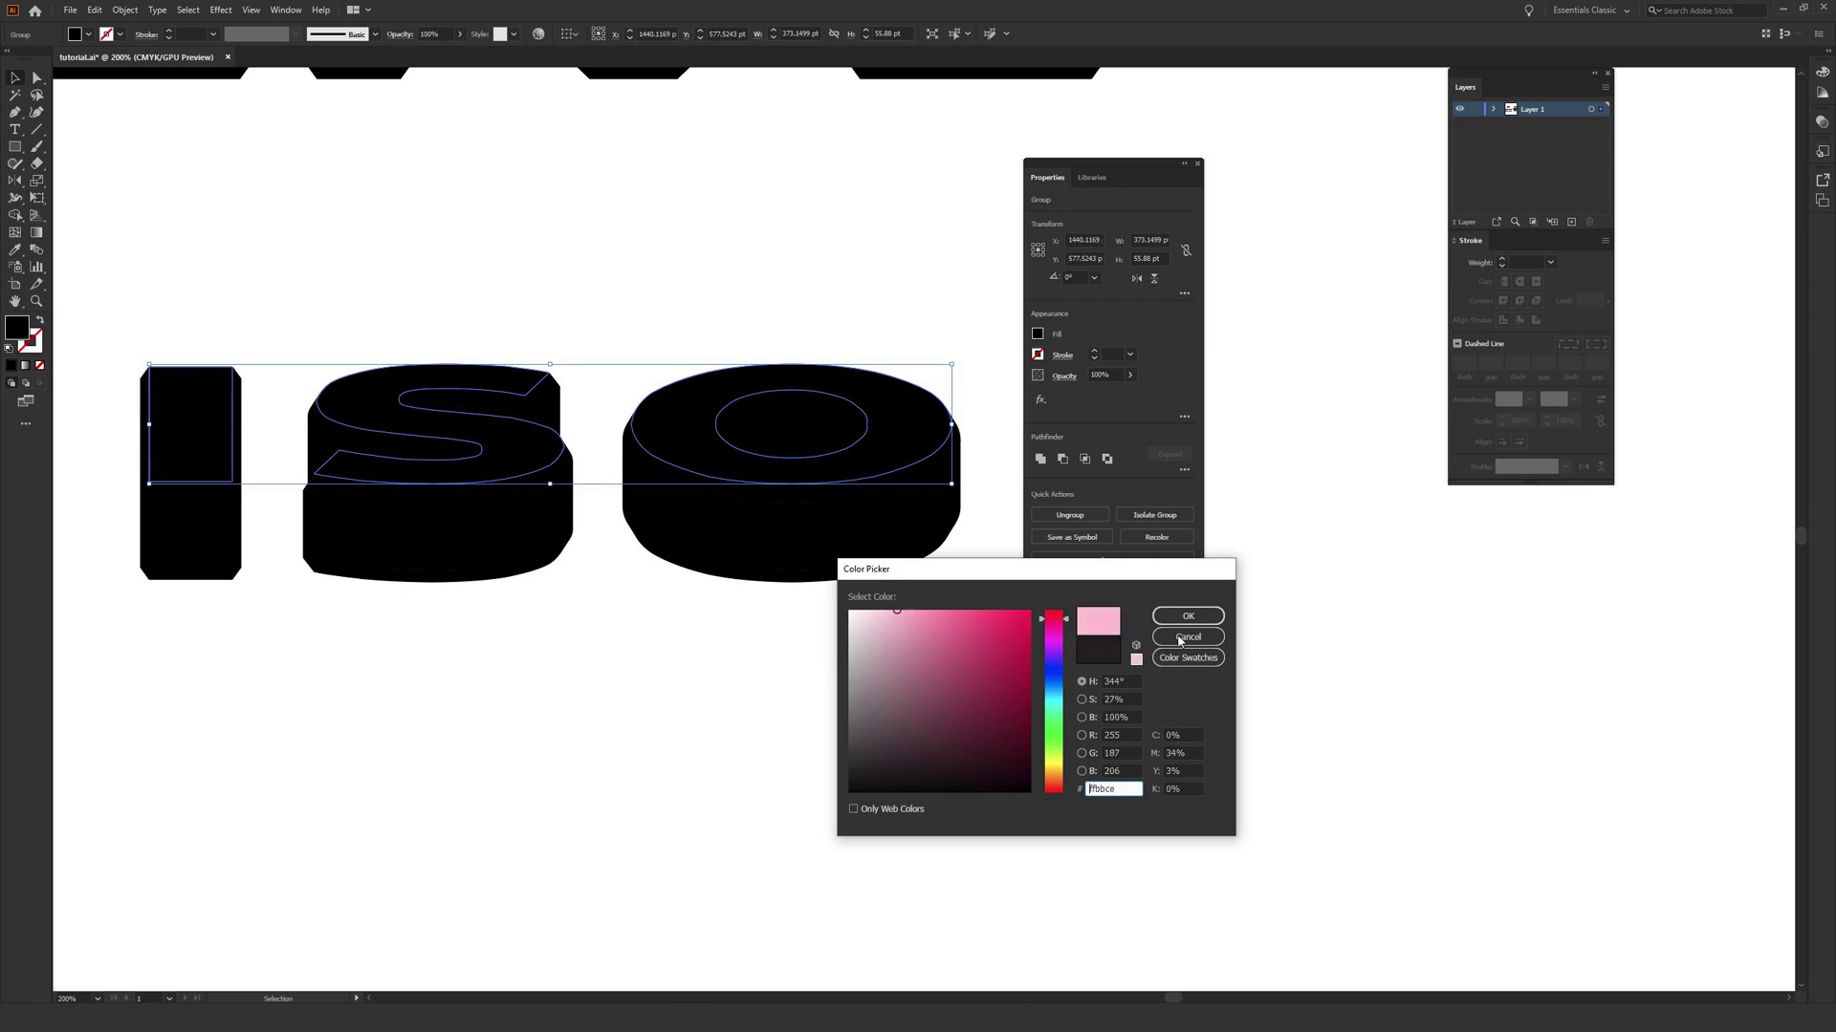
pyautogui.click(1190, 617)
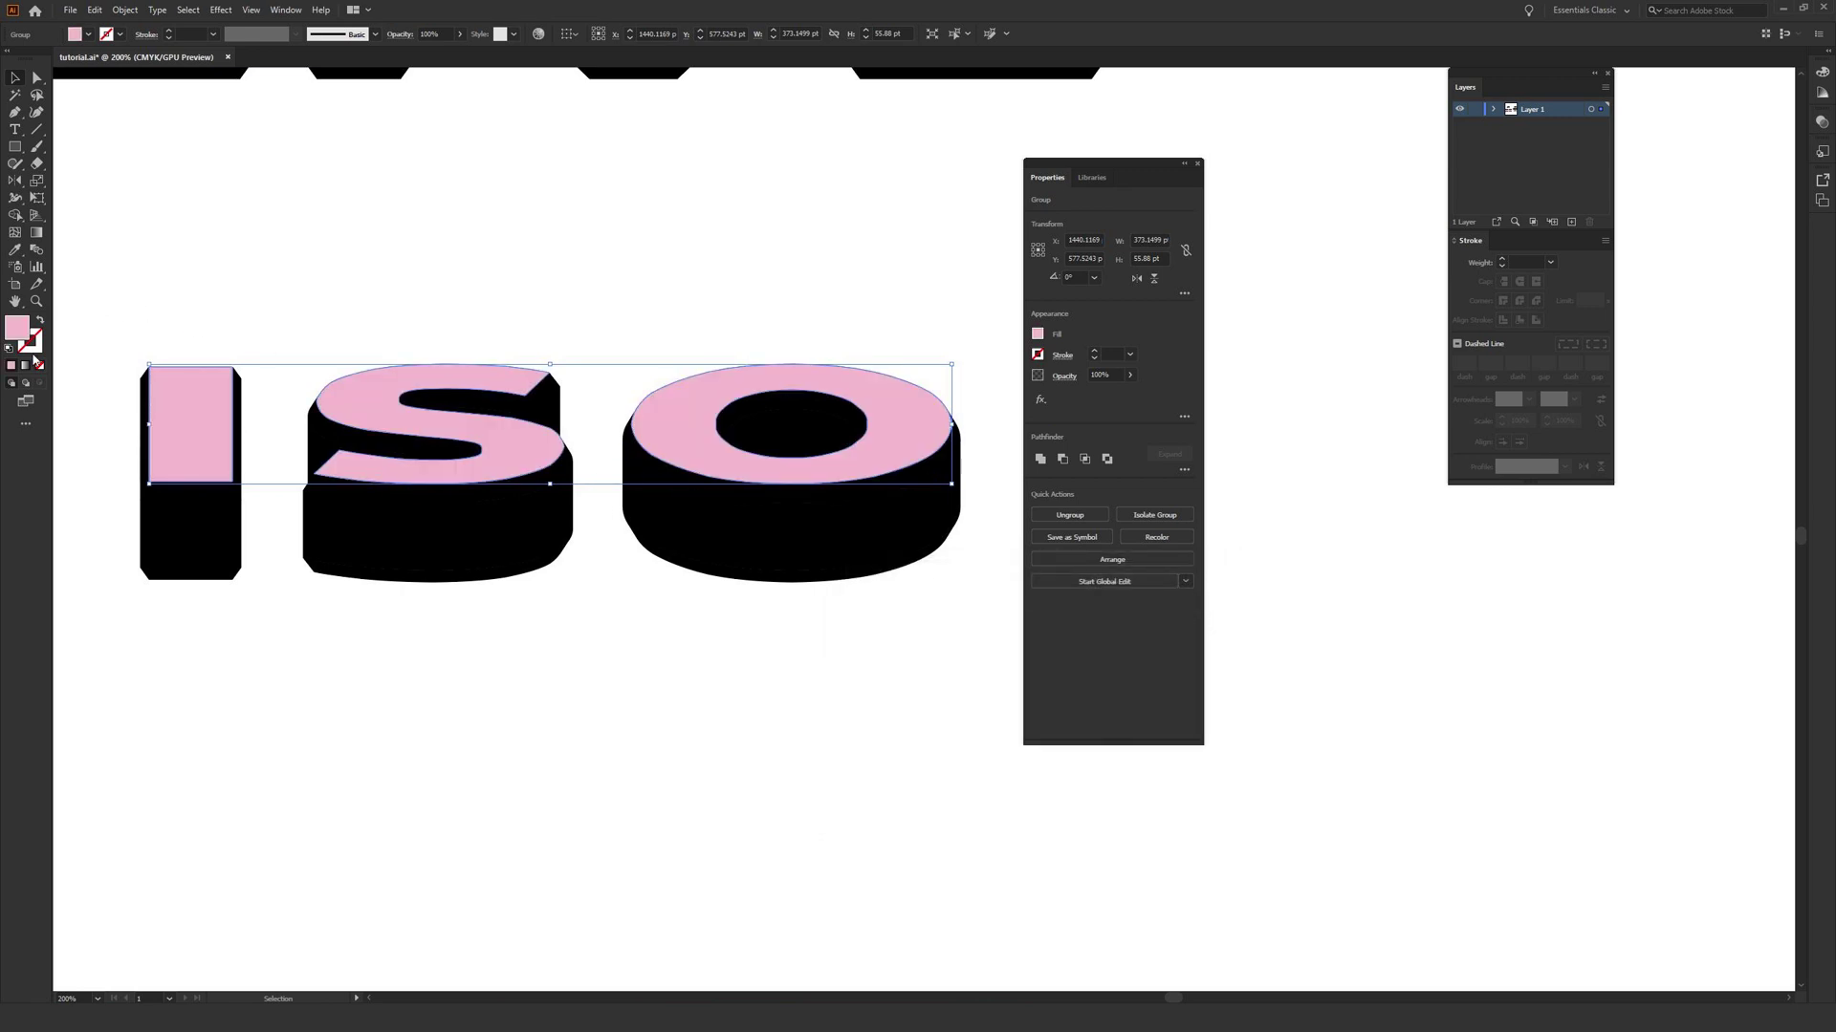
# Give the top faces a darker pink stroke, #ba5a7d, derived from their fill colour #f8bacd, and deselect them
pyautogui.click(38, 348)
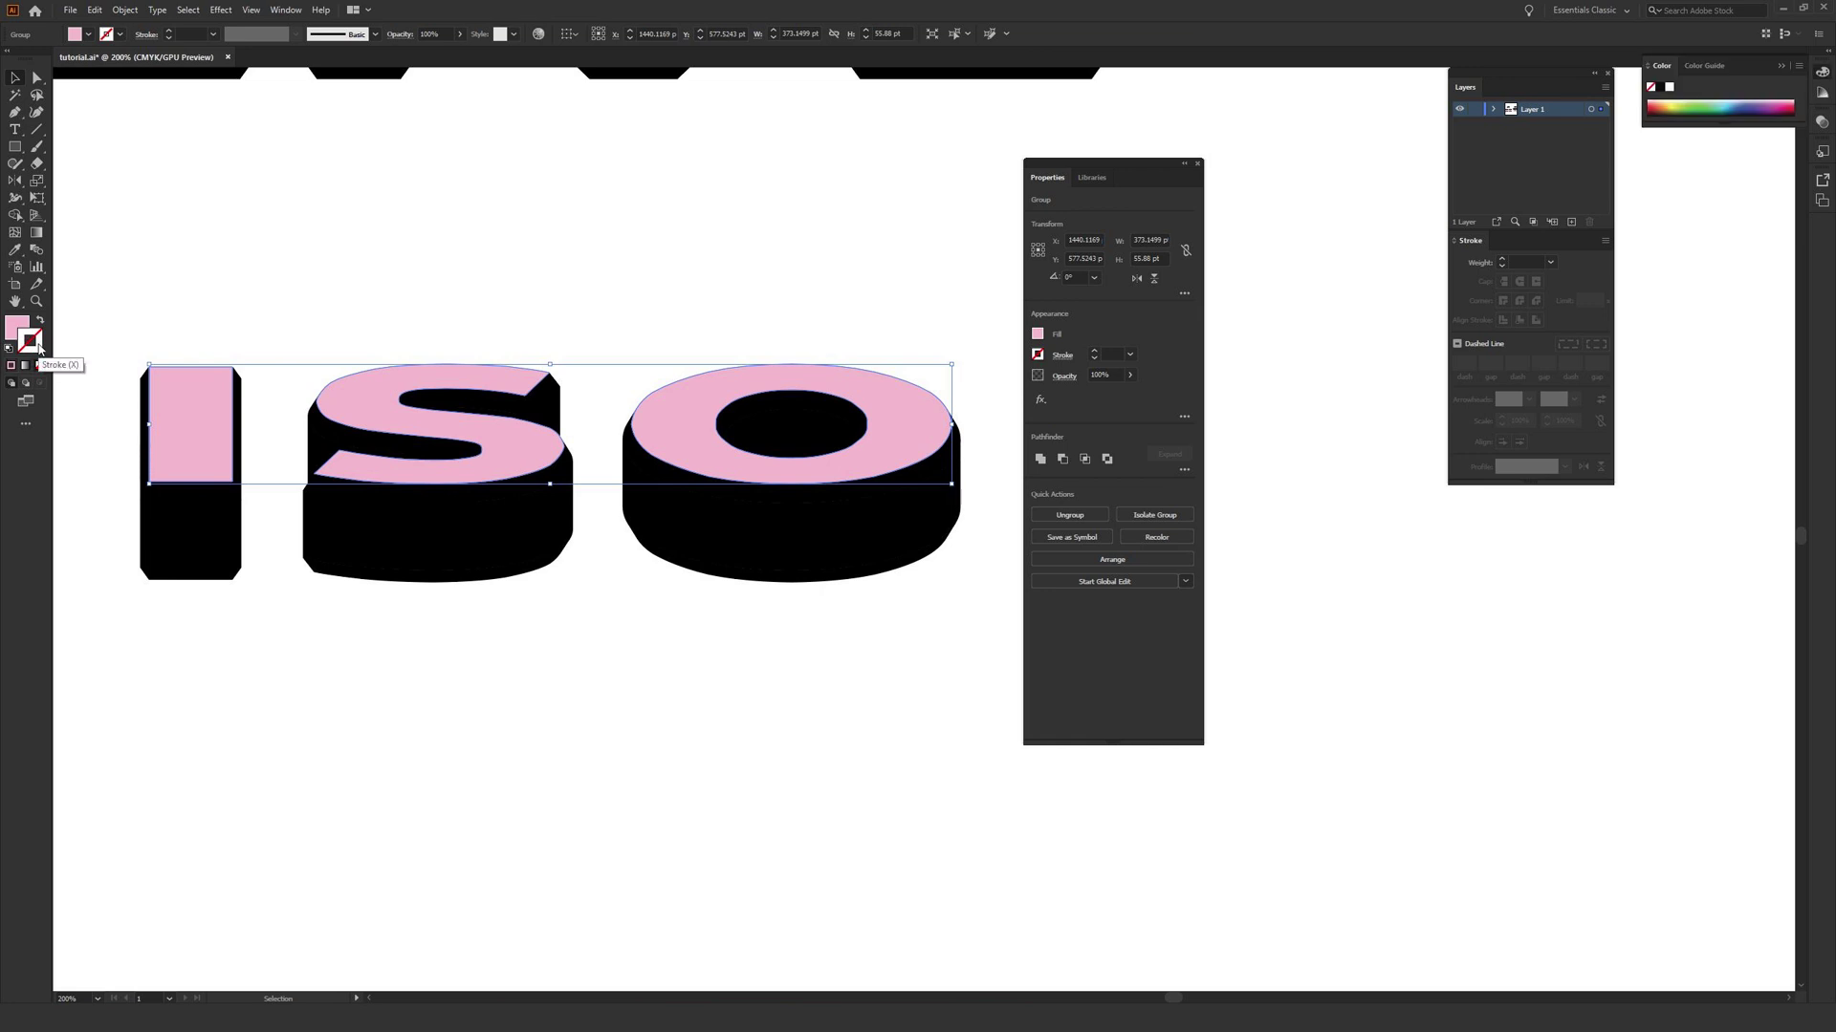
pyautogui.doubleClick(38, 348)
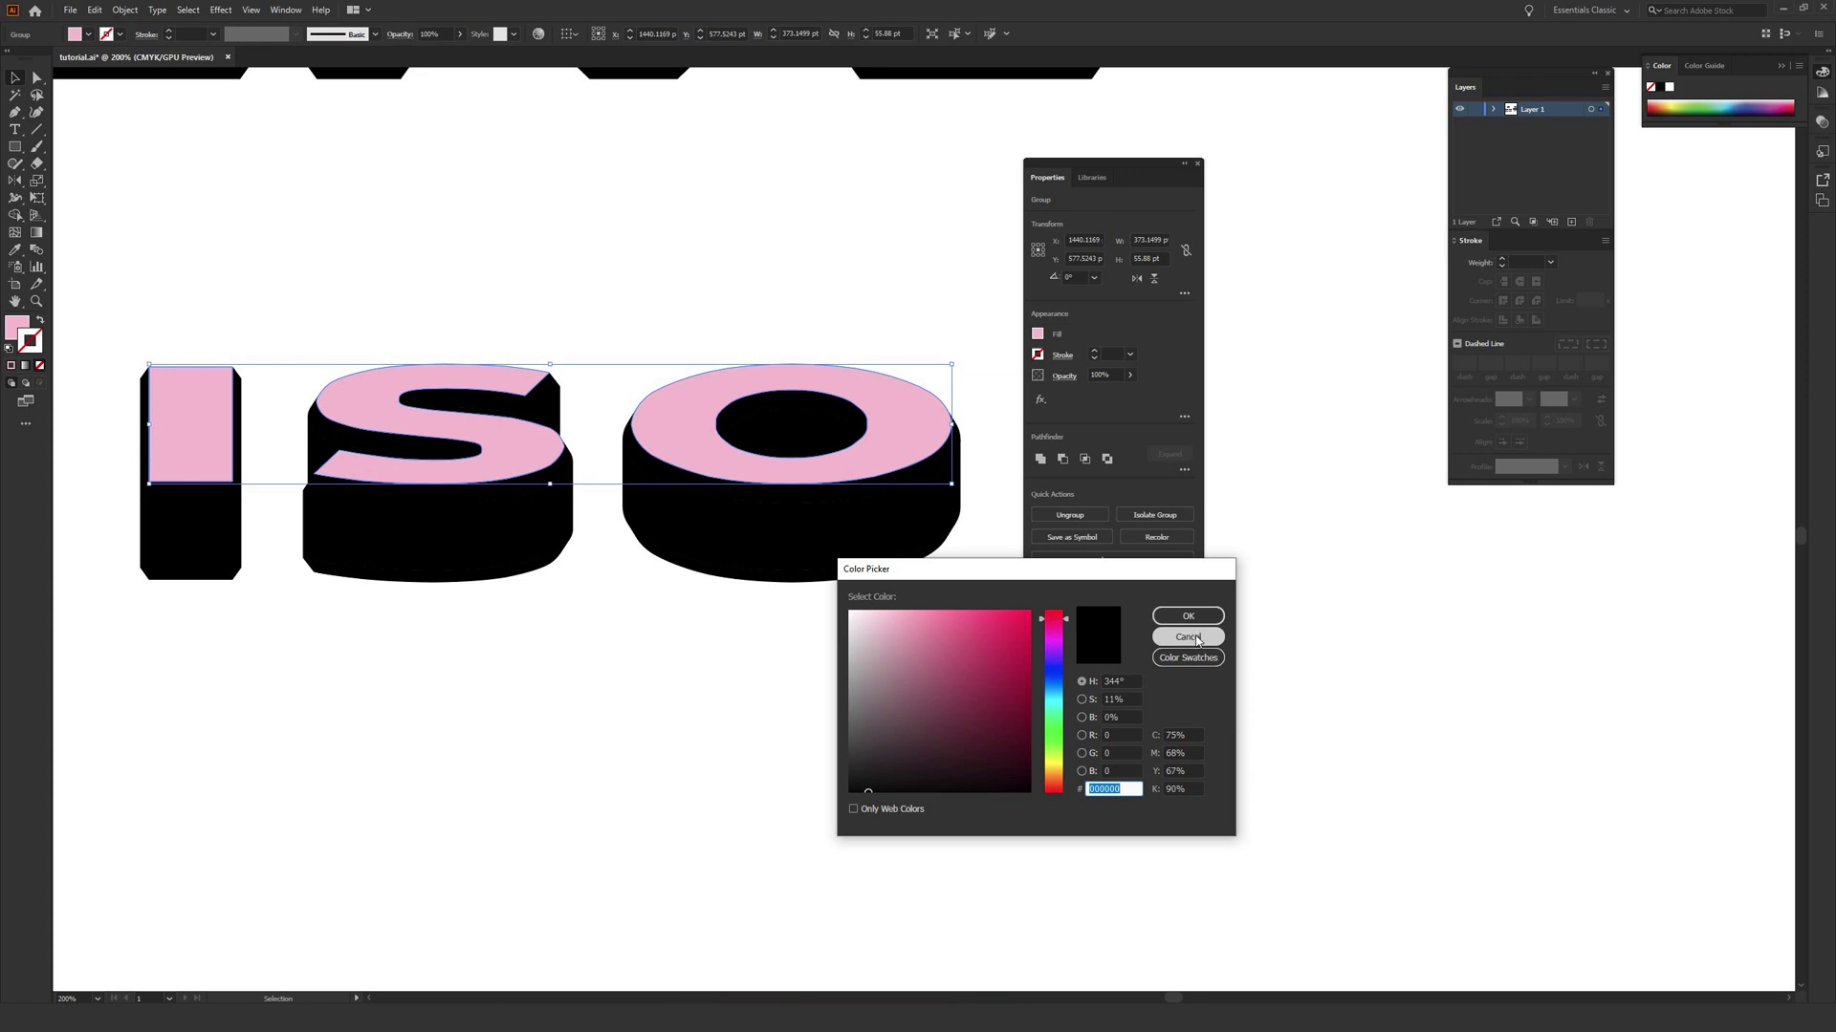
pyautogui.click(1187, 616)
pyautogui.doubleClick(16, 330)
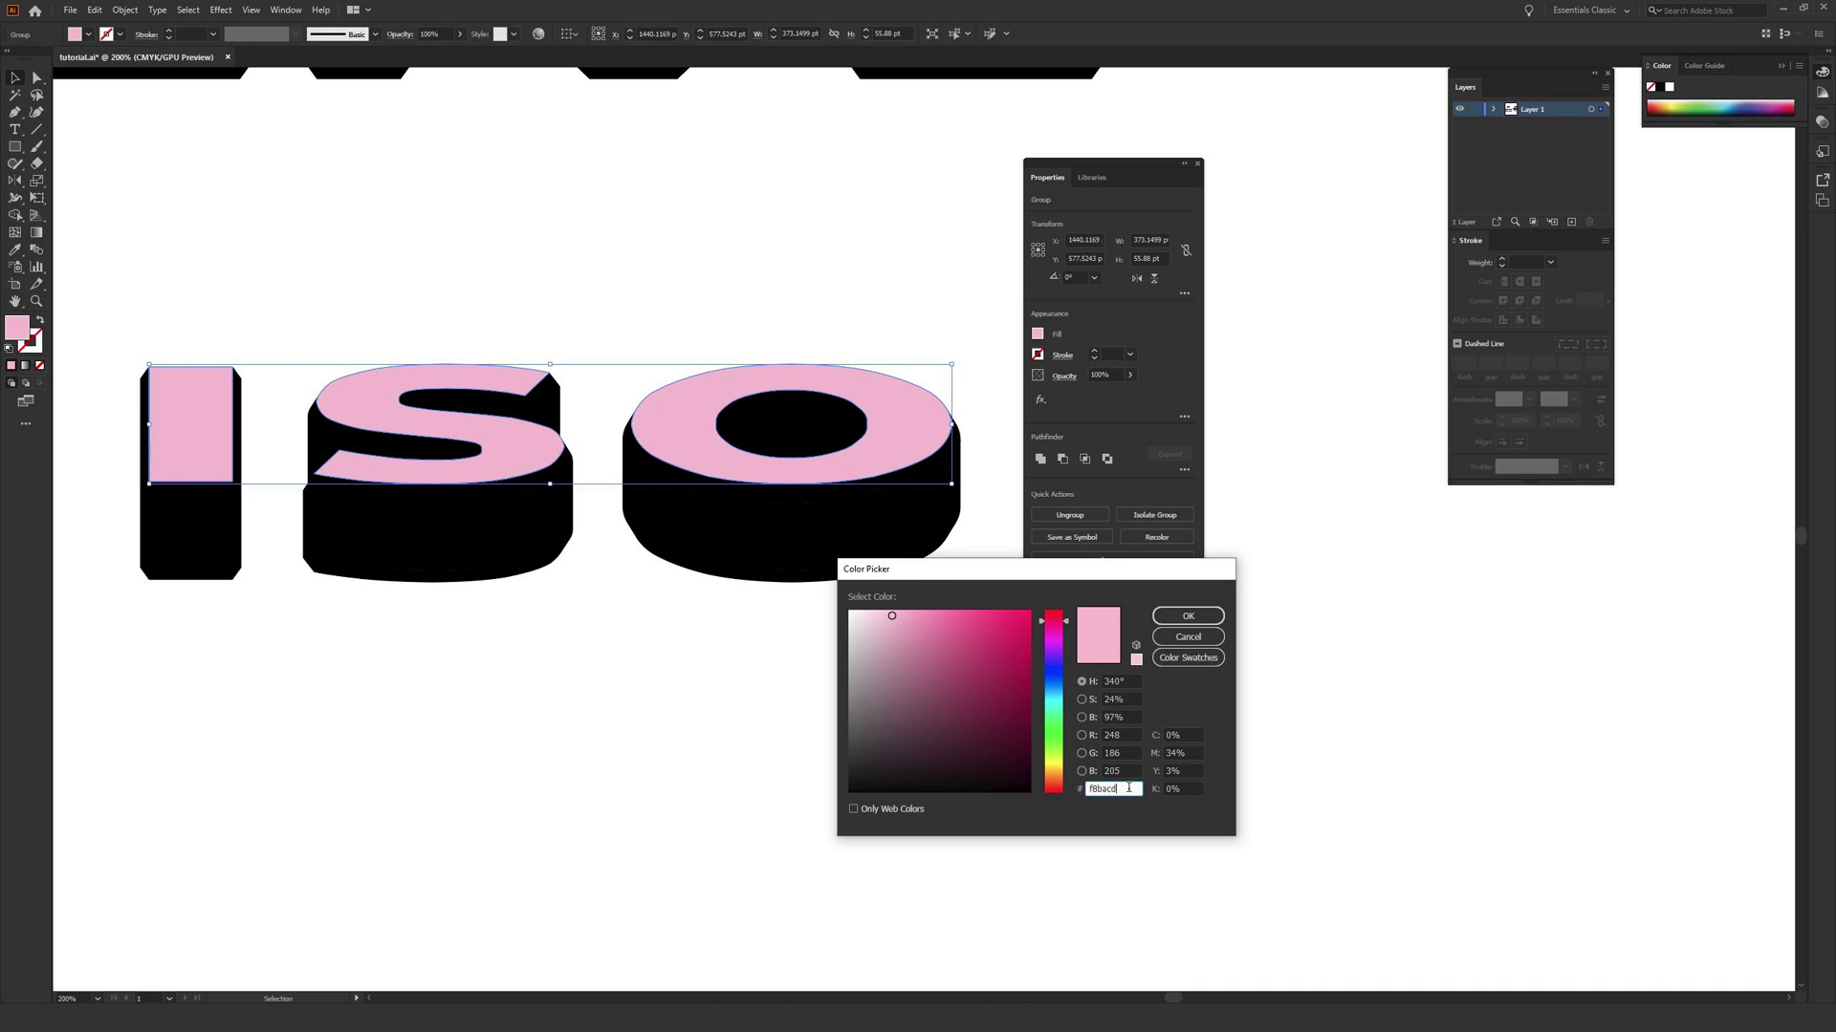
pyautogui.click(1176, 637)
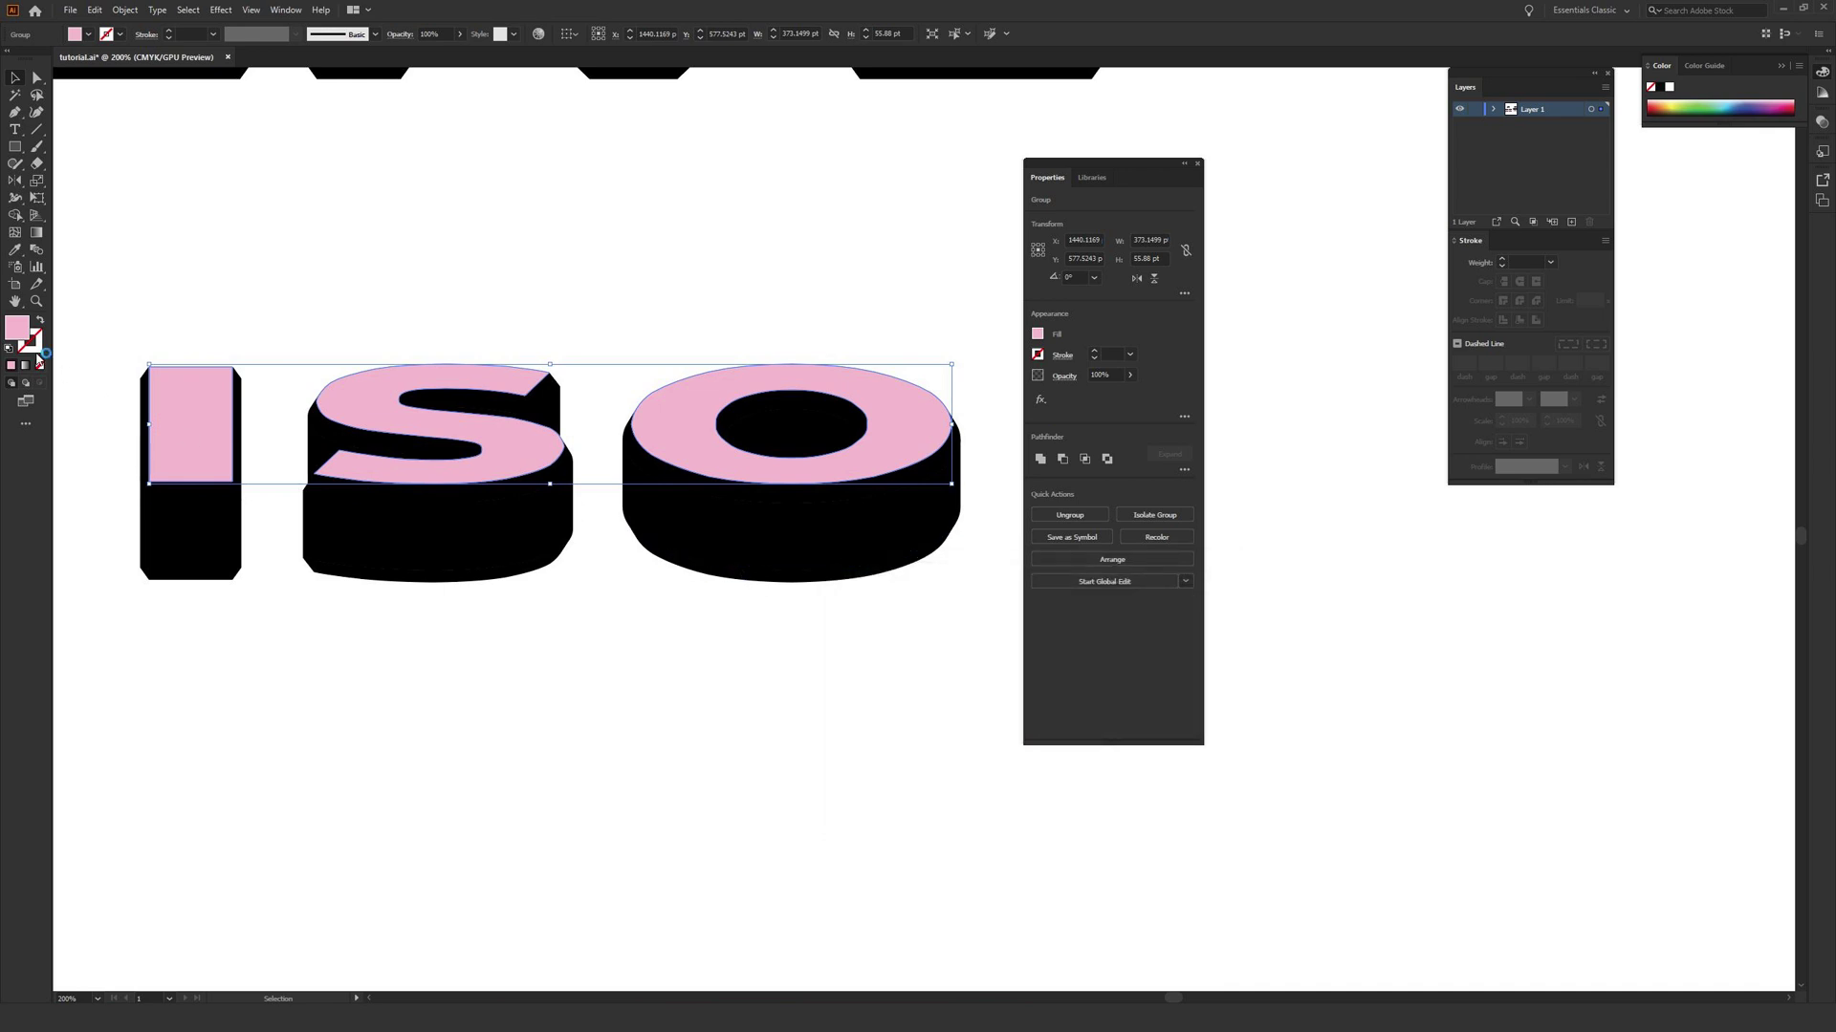
pyautogui.doubleClick(31, 346)
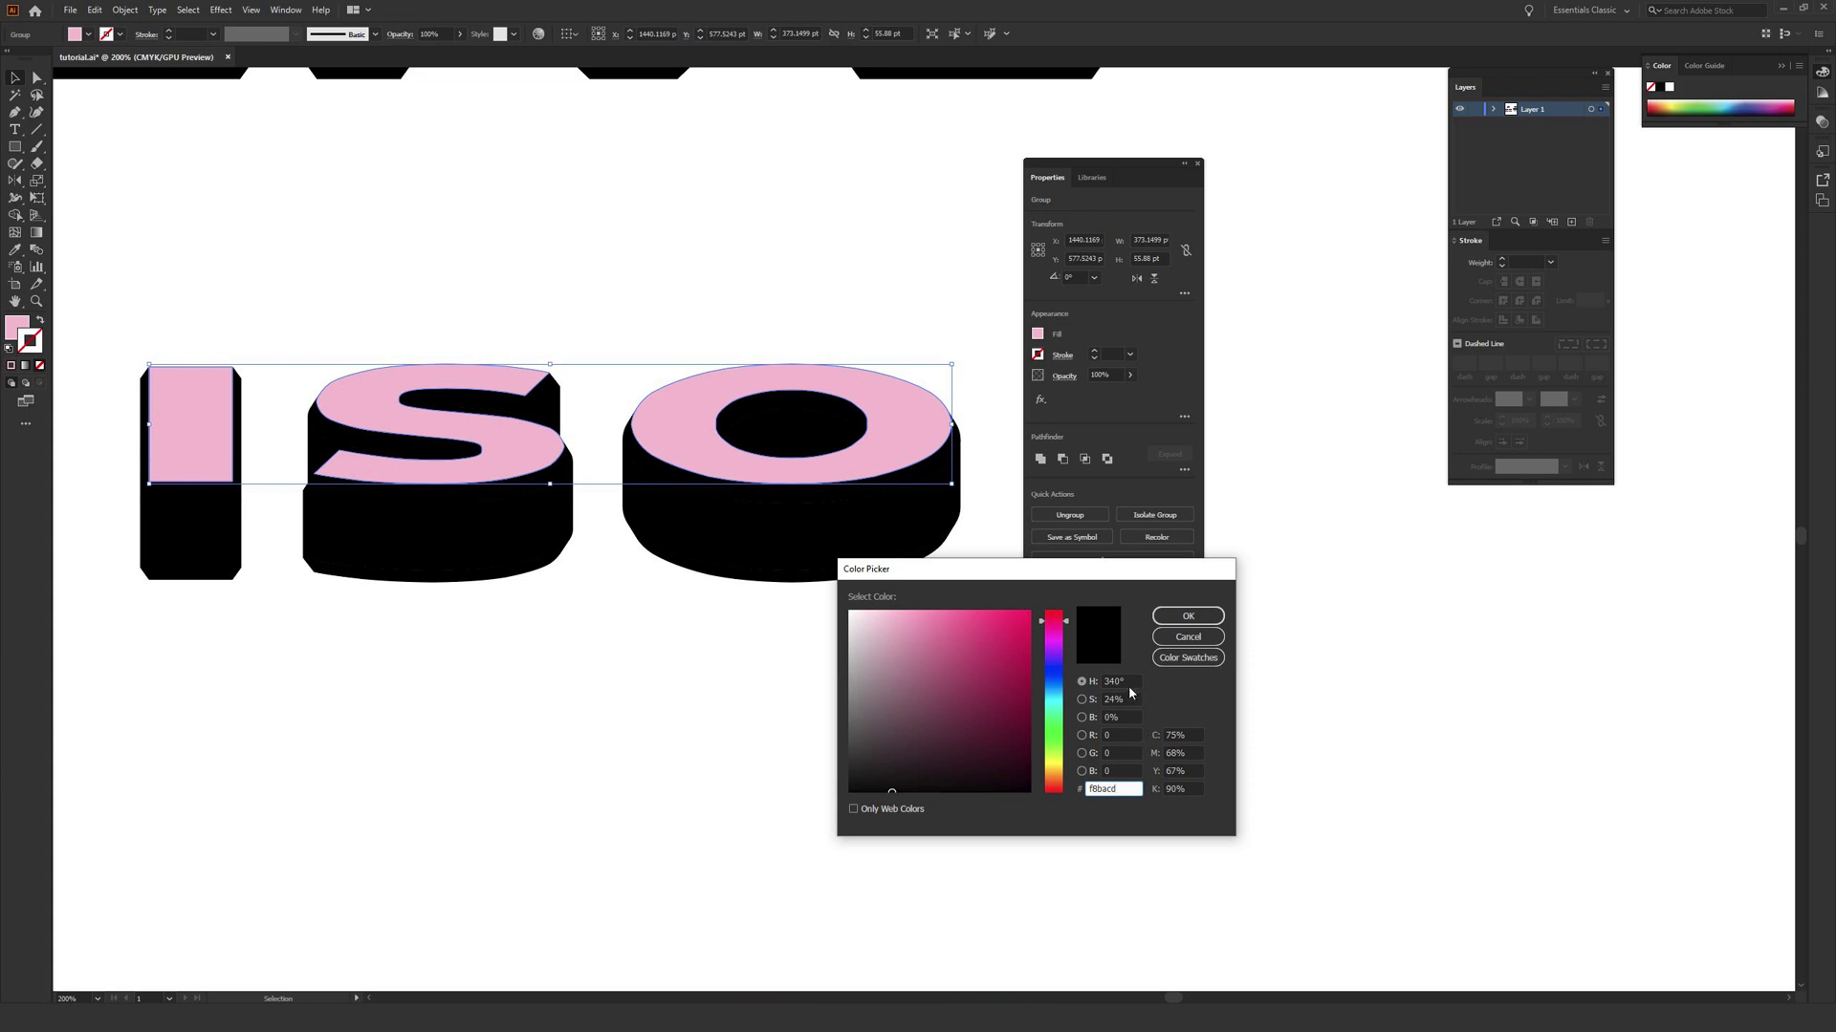
pyautogui.press('Tab')
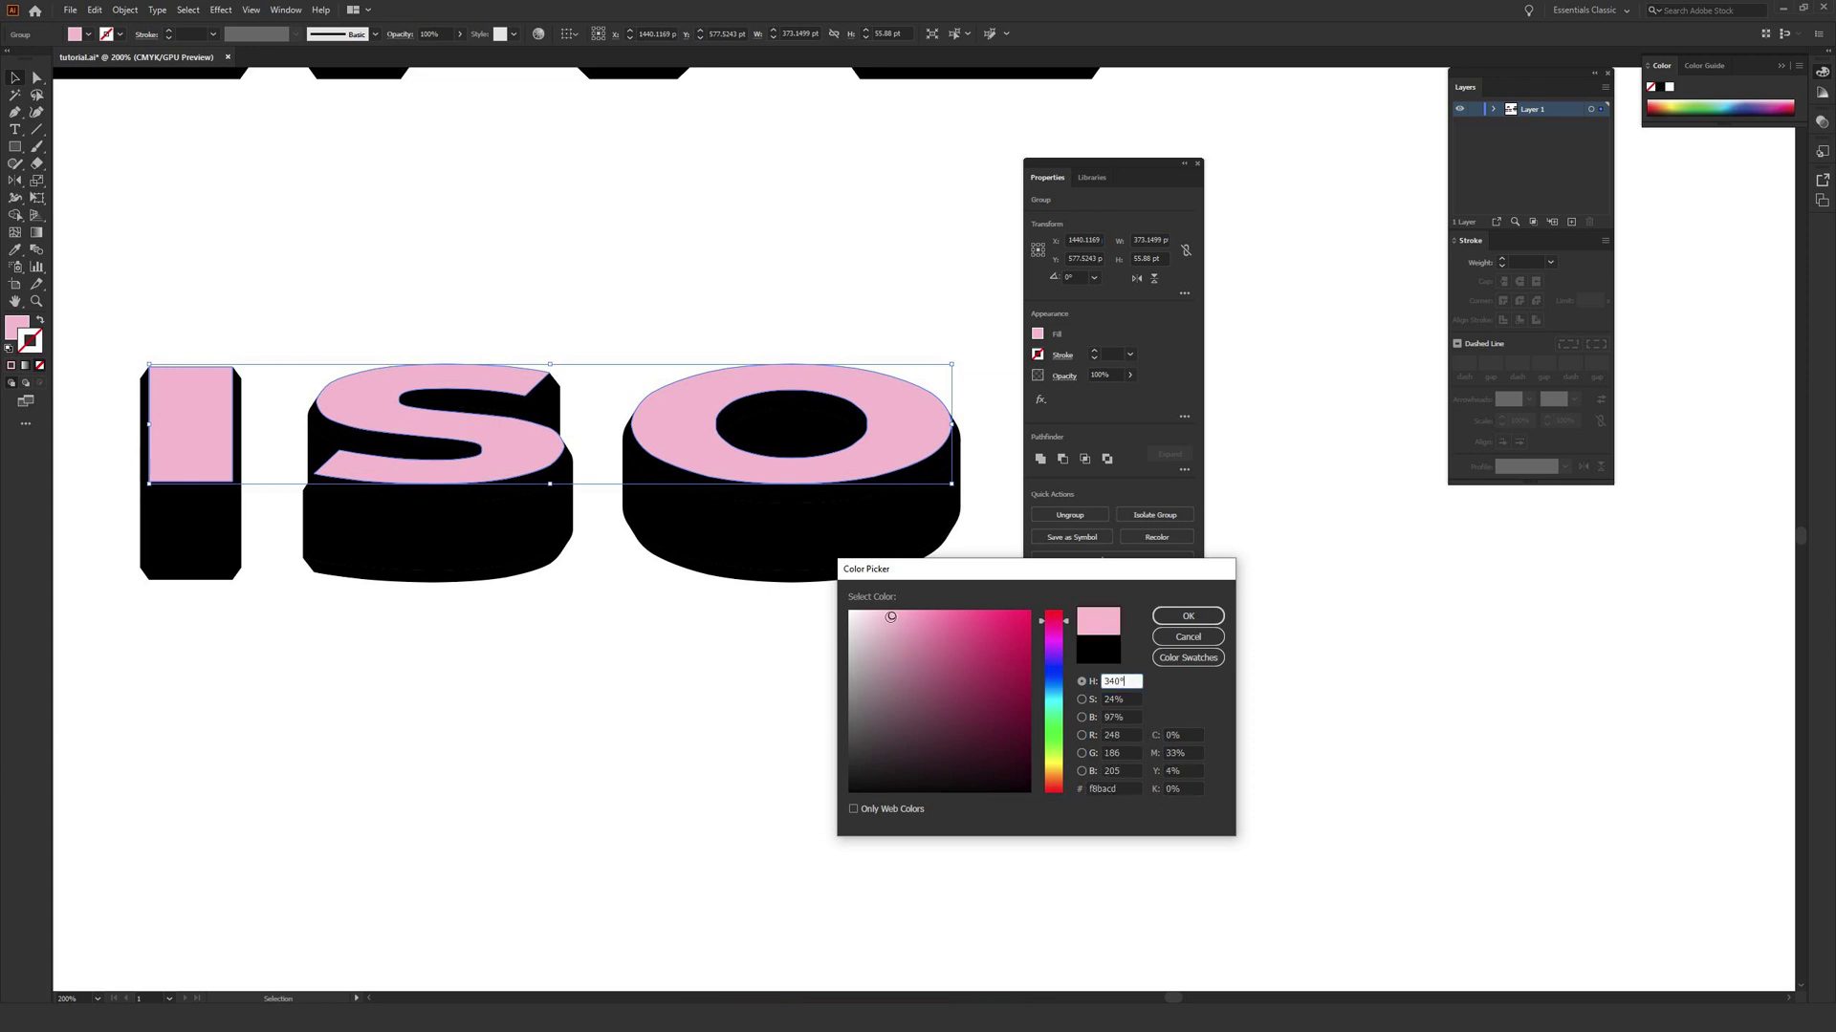
pyautogui.moveTo(910, 669); pyautogui.dragTo(944, 659)
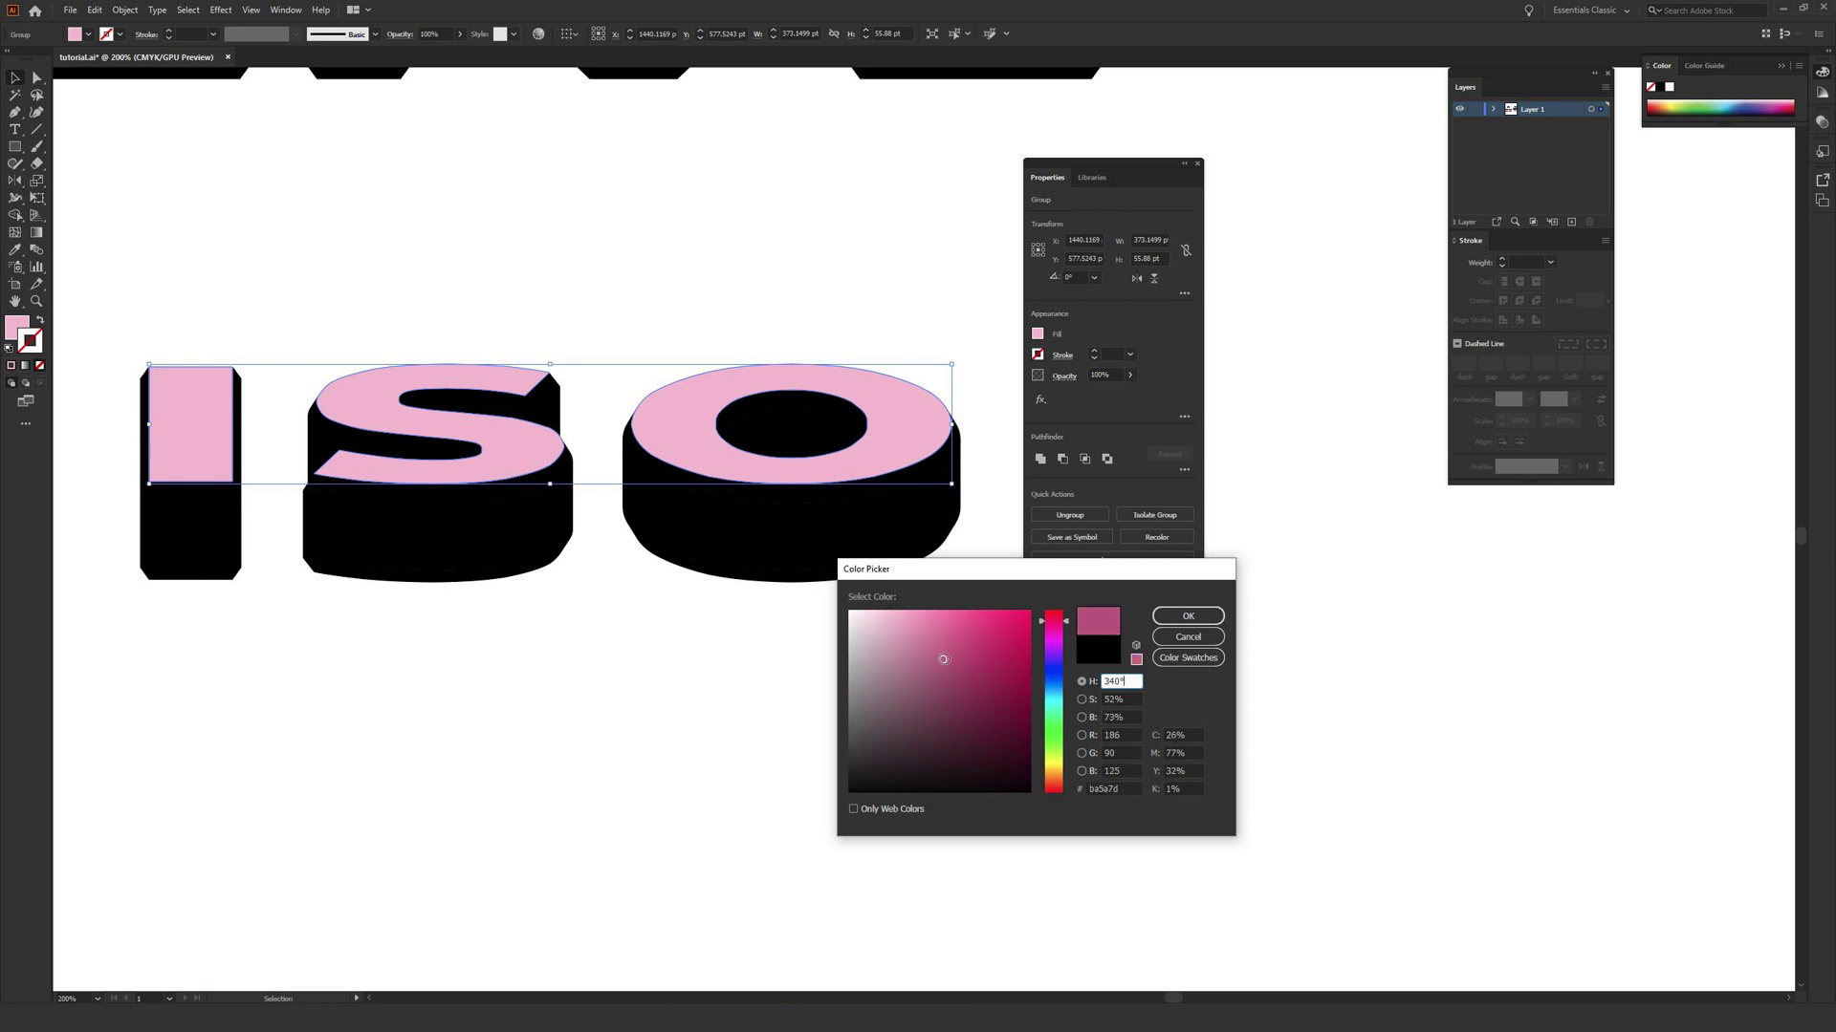
pyautogui.click(1188, 618)
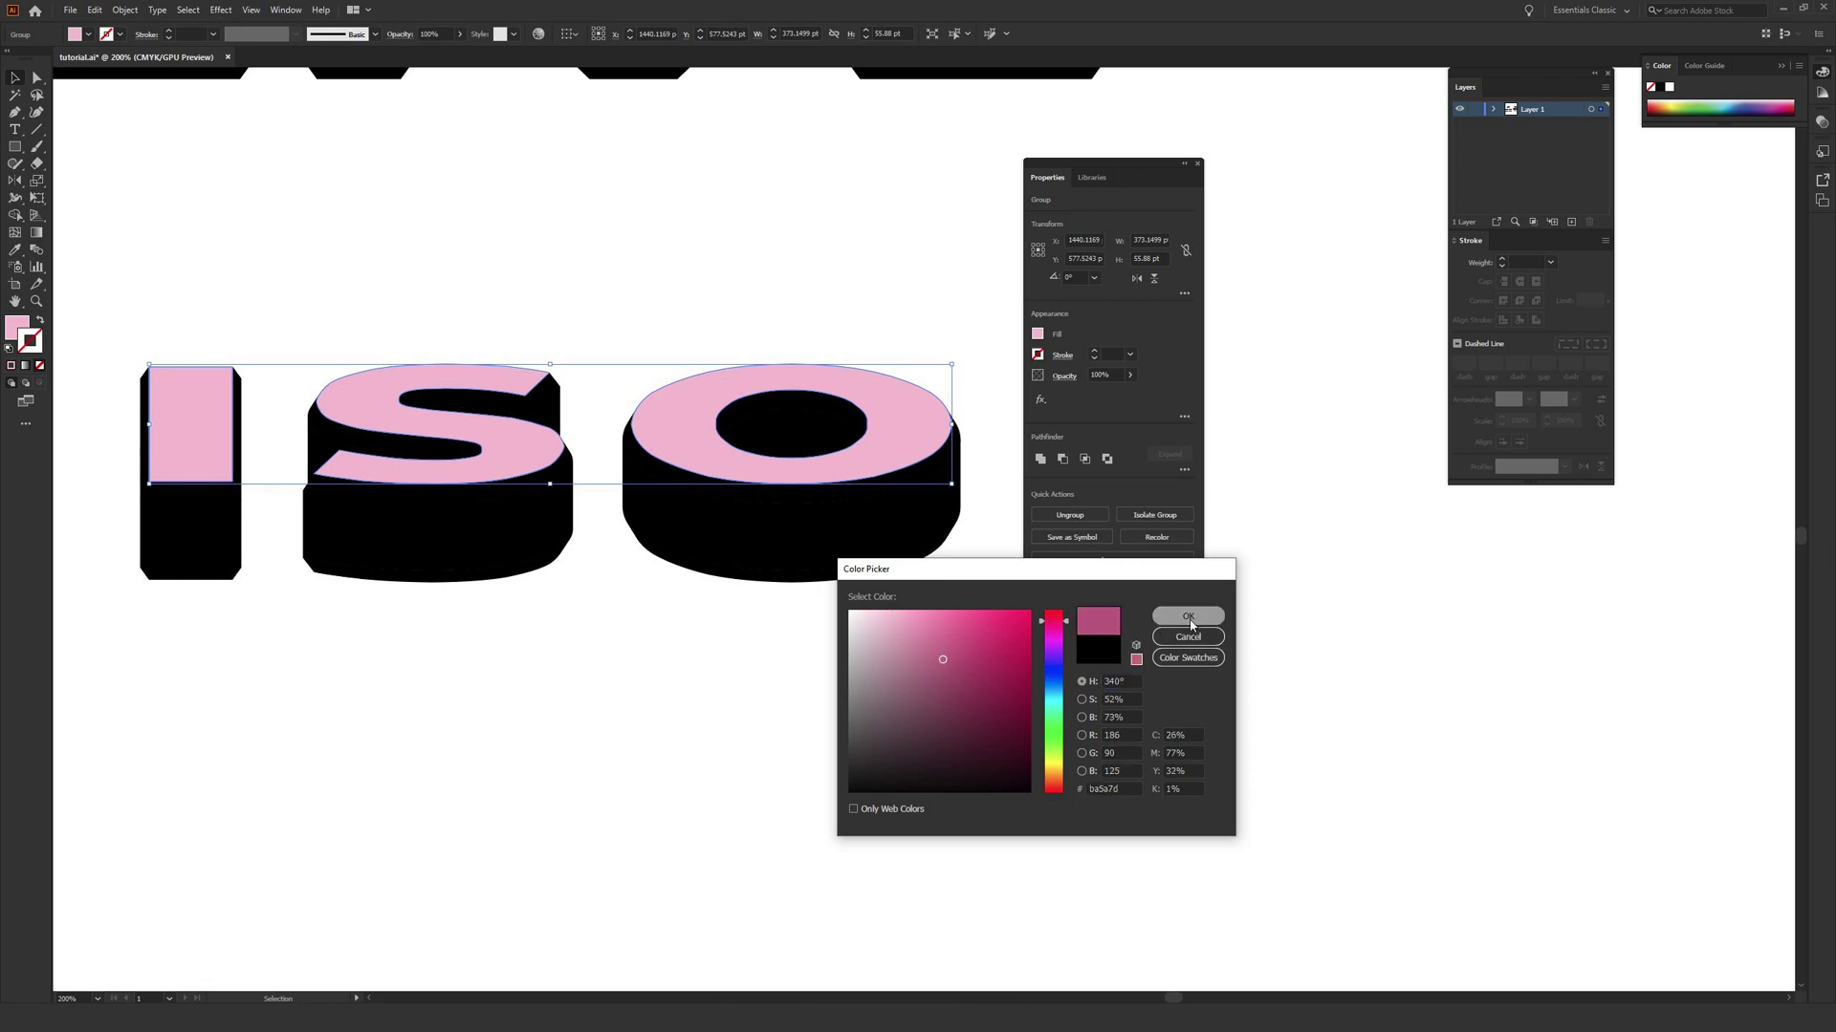
pyautogui.click(596, 309)
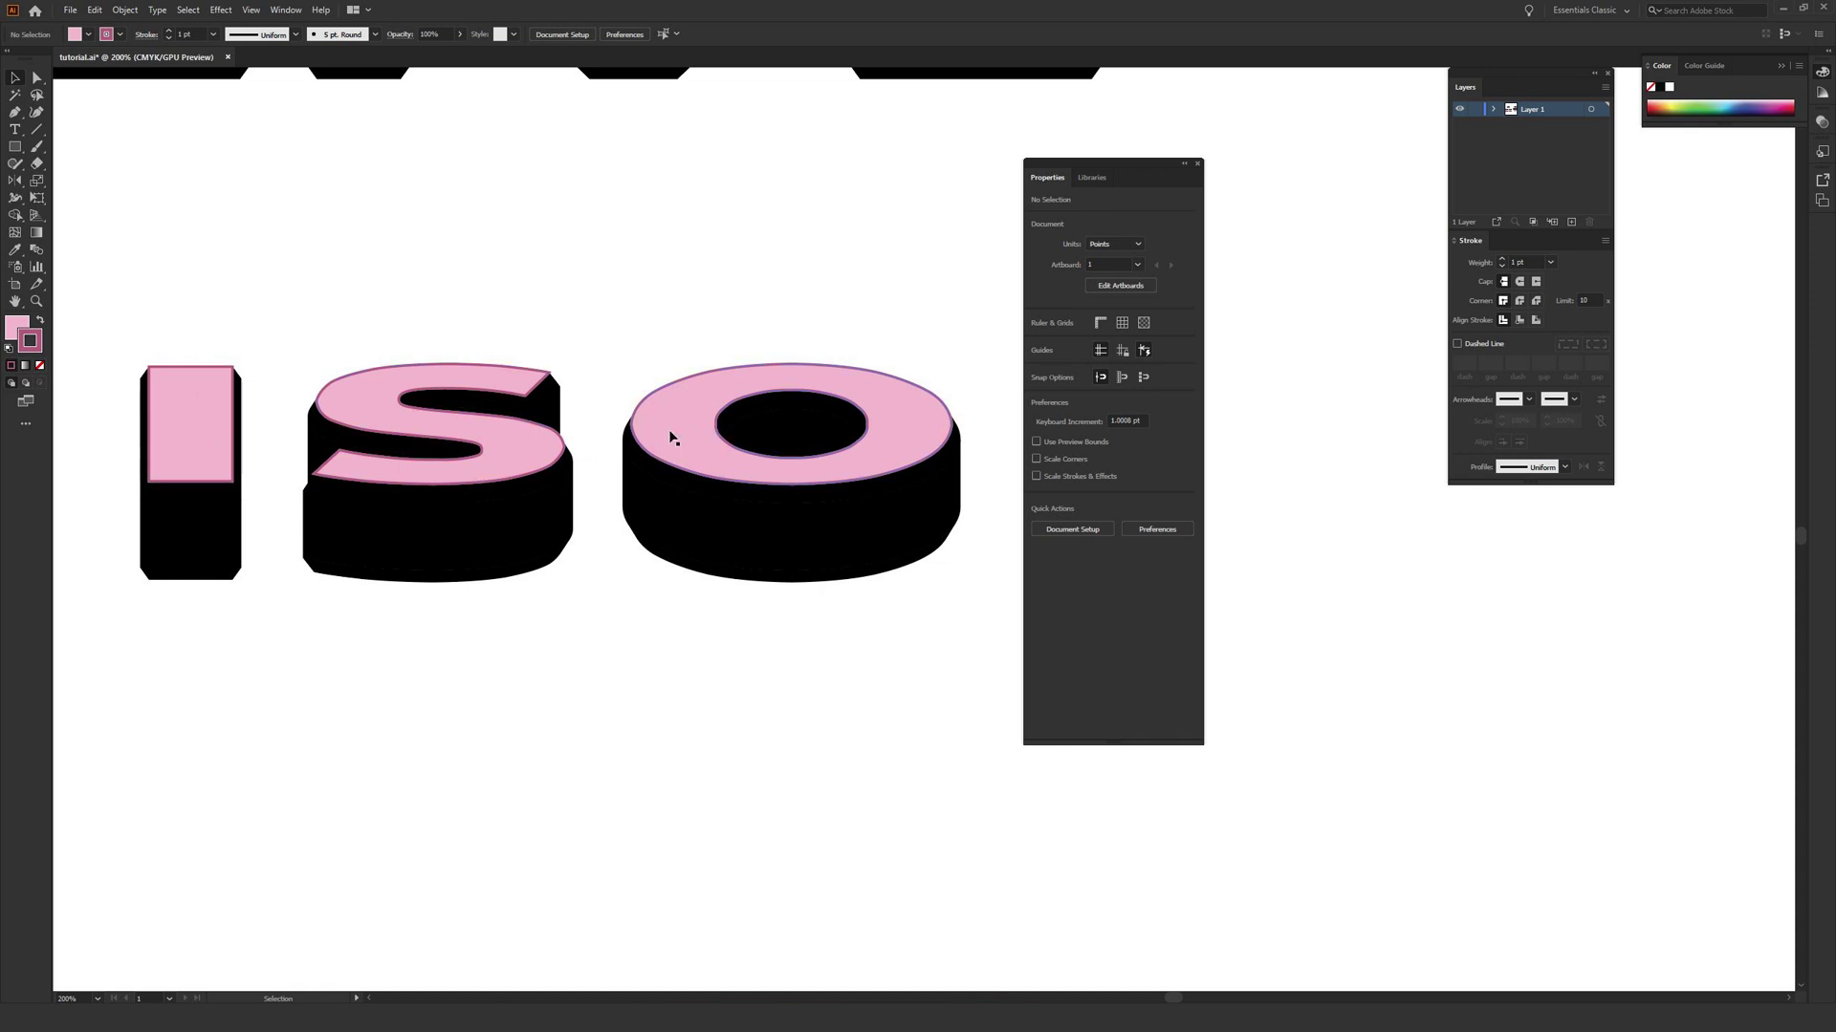
# Select the upper and lower bevel faces of the O, S and I and group them
pyautogui.click(651, 475)
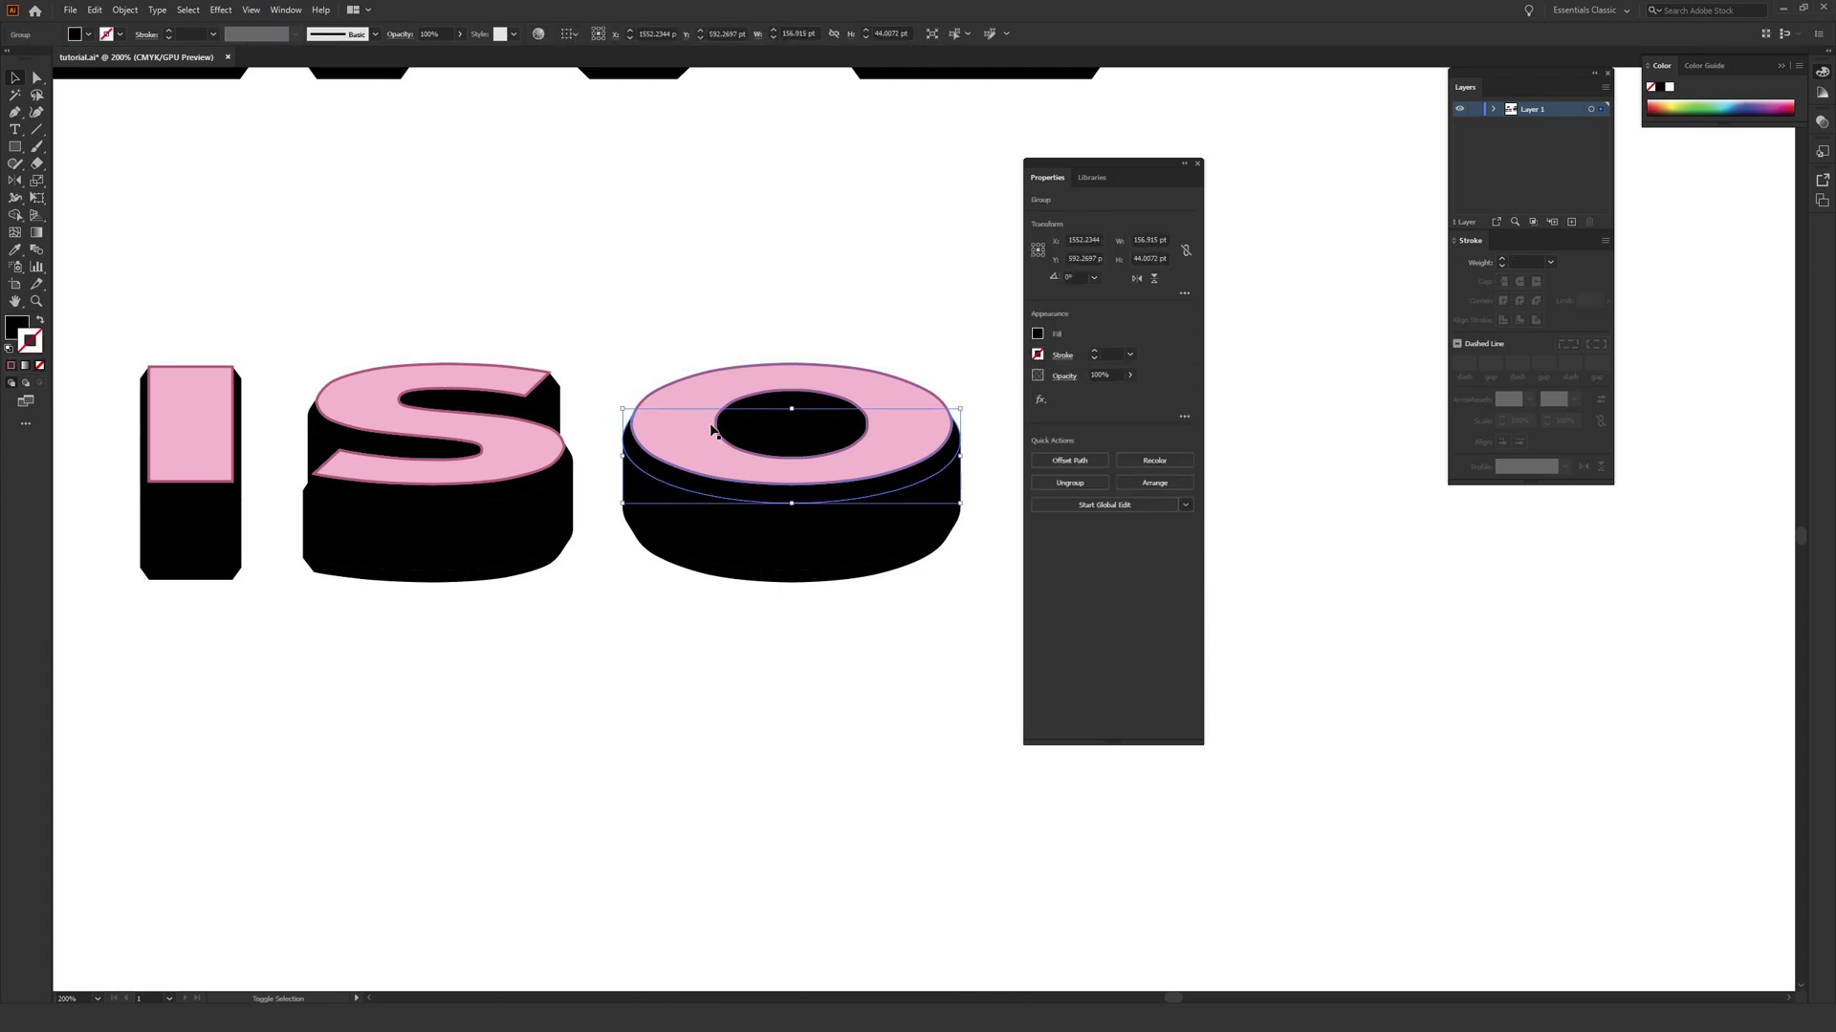
pyautogui.keyDown('shift'); pyautogui.click(552, 475); pyautogui.keyUp('shift')
pyautogui.keyDown('shift'); pyautogui.click(542, 398); pyautogui.keyUp('shift')
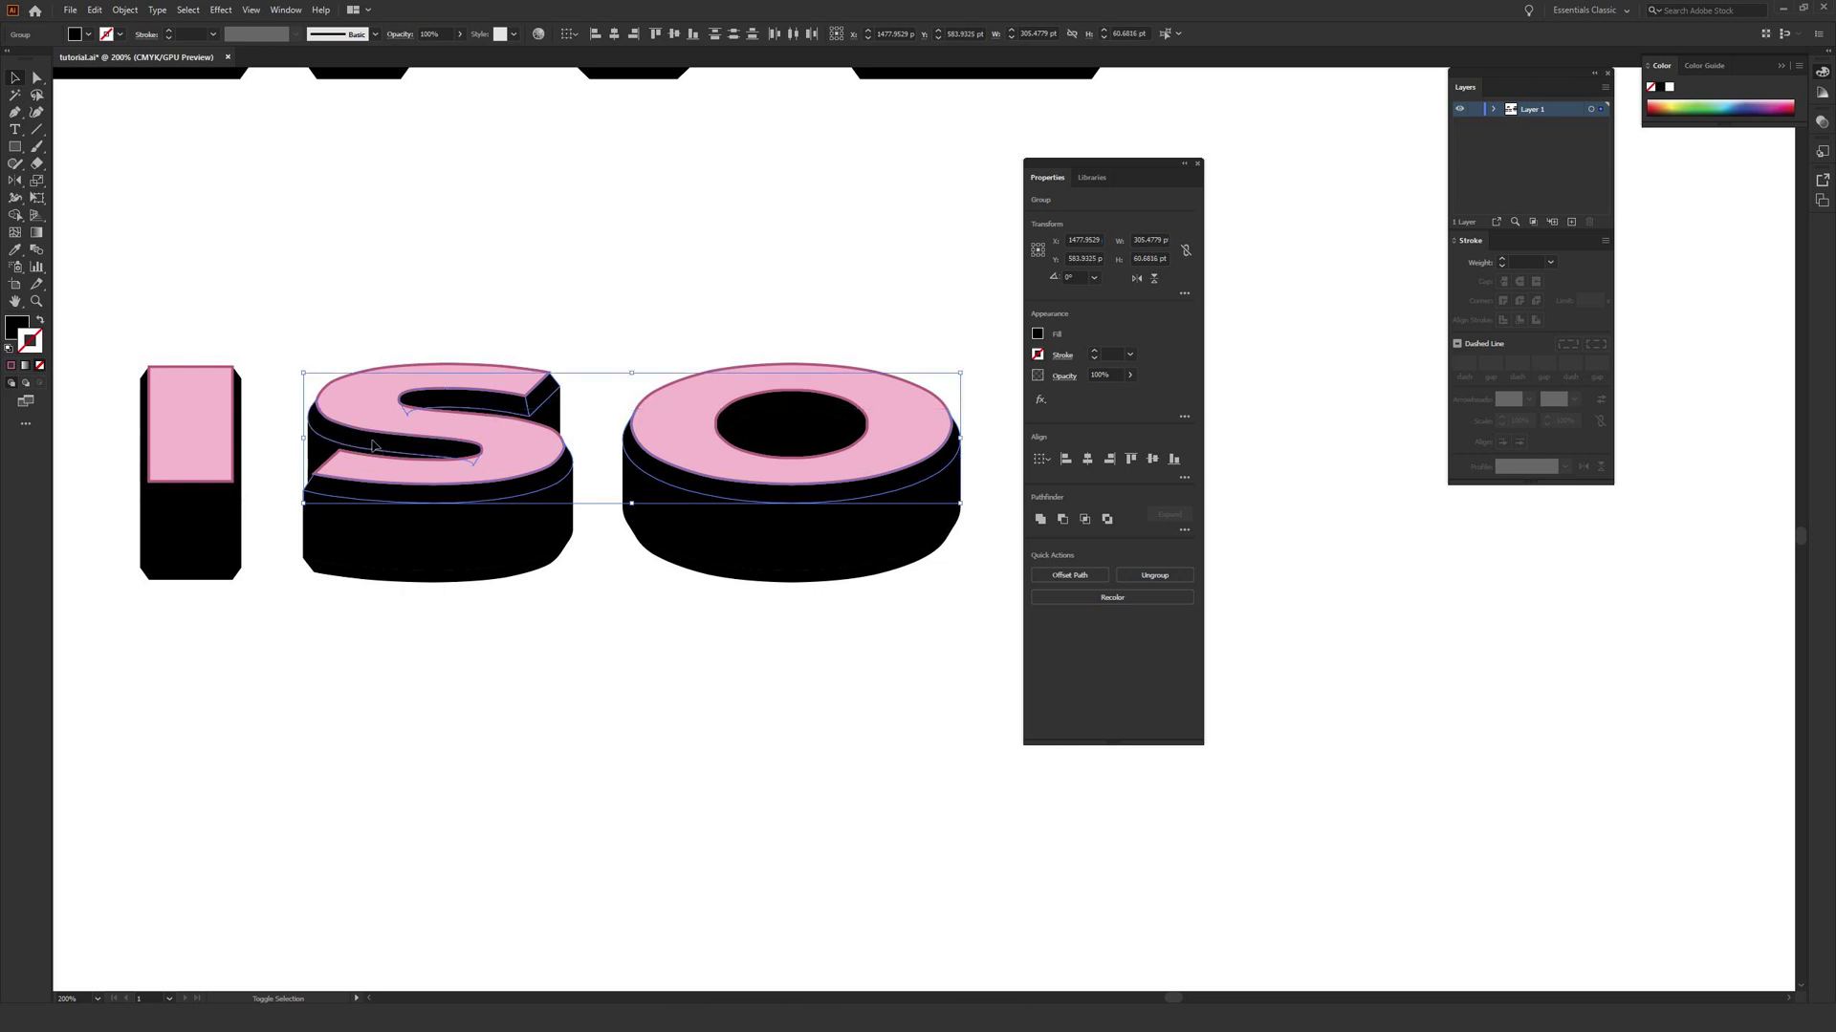
pyautogui.keyDown('shift'); pyautogui.click(238, 435); pyautogui.keyUp('shift')
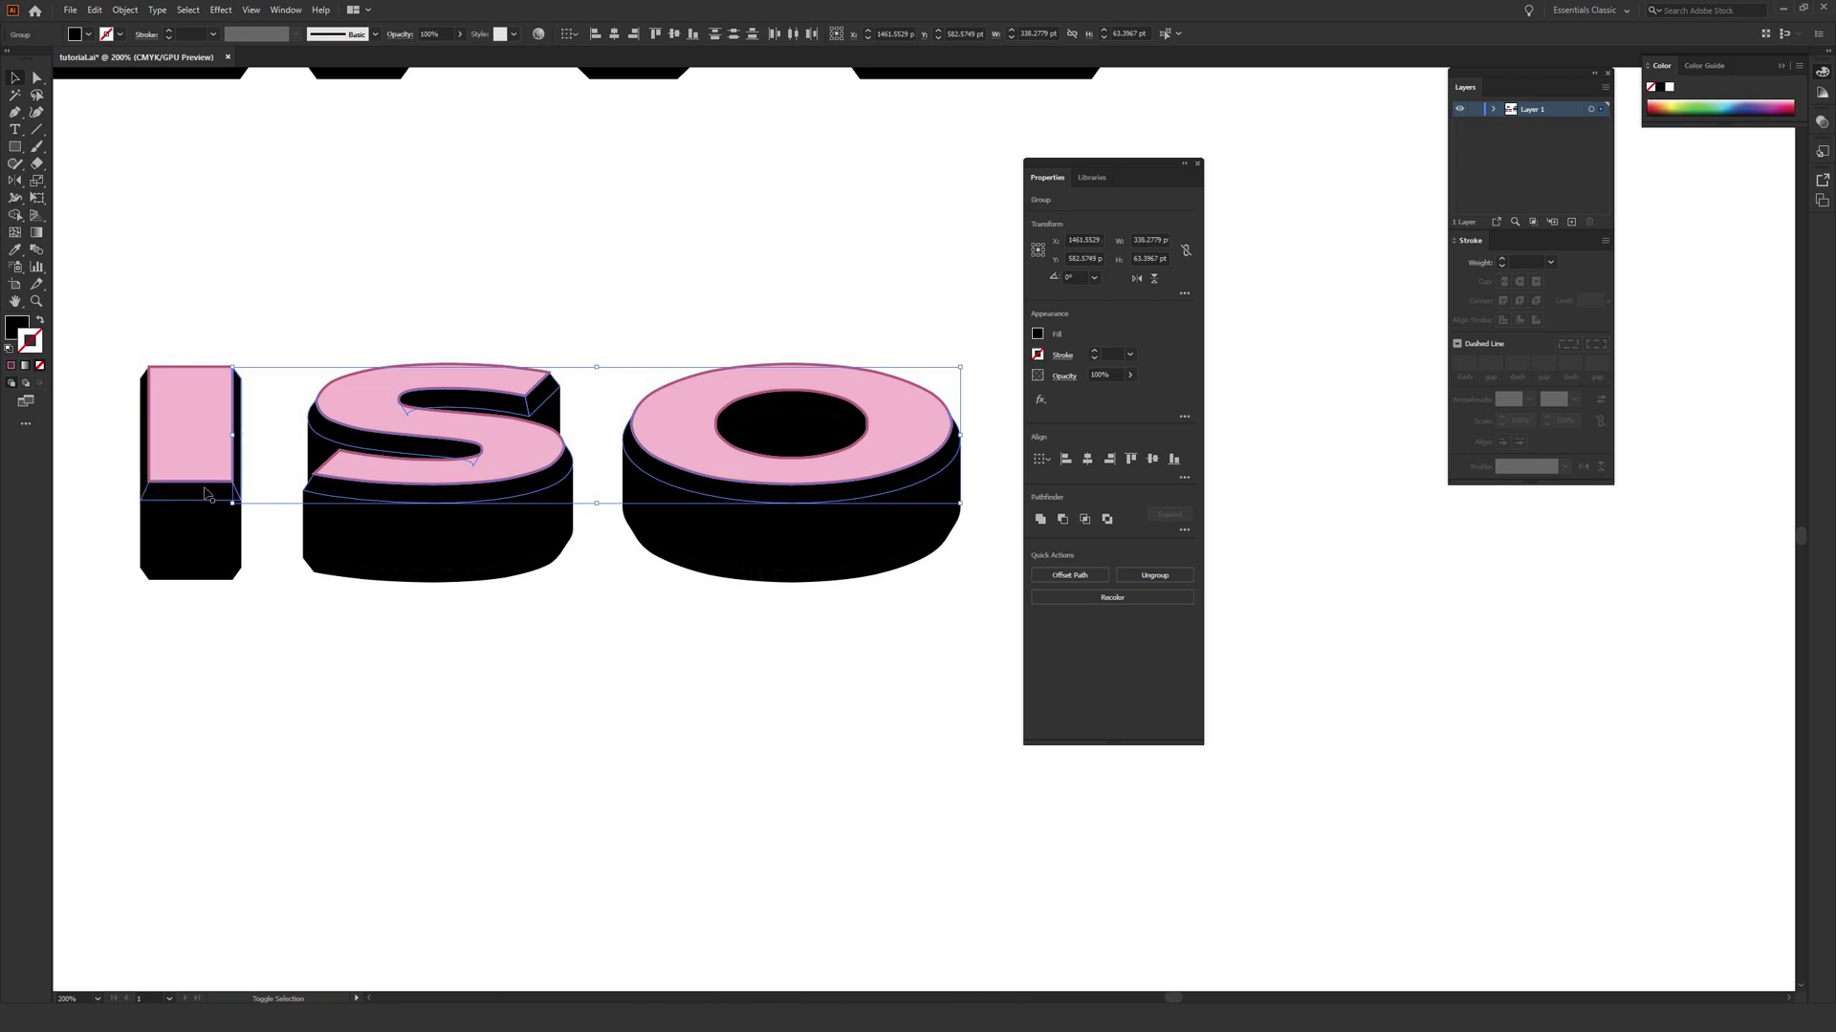
pyautogui.keyDown('shift'); pyautogui.click(144, 454); pyautogui.keyUp('shift')
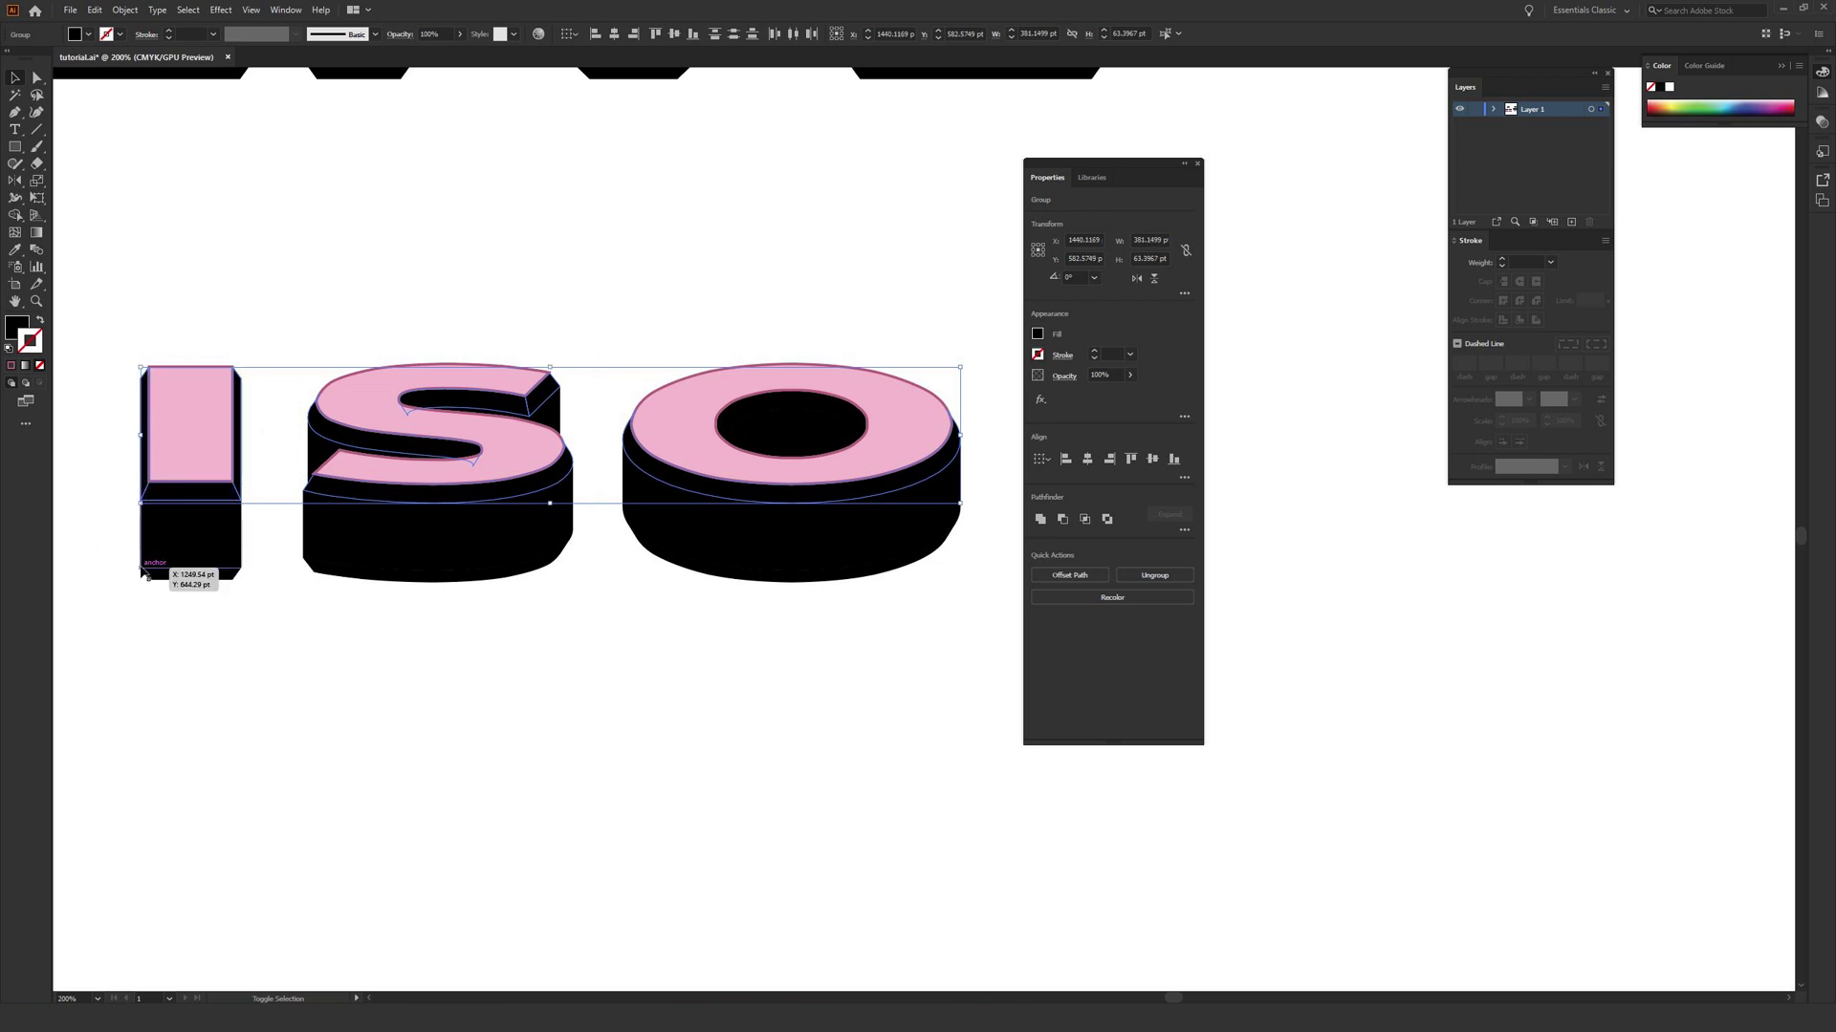
pyautogui.keyDown('shift'); pyautogui.click(190, 578); pyautogui.keyUp('shift')
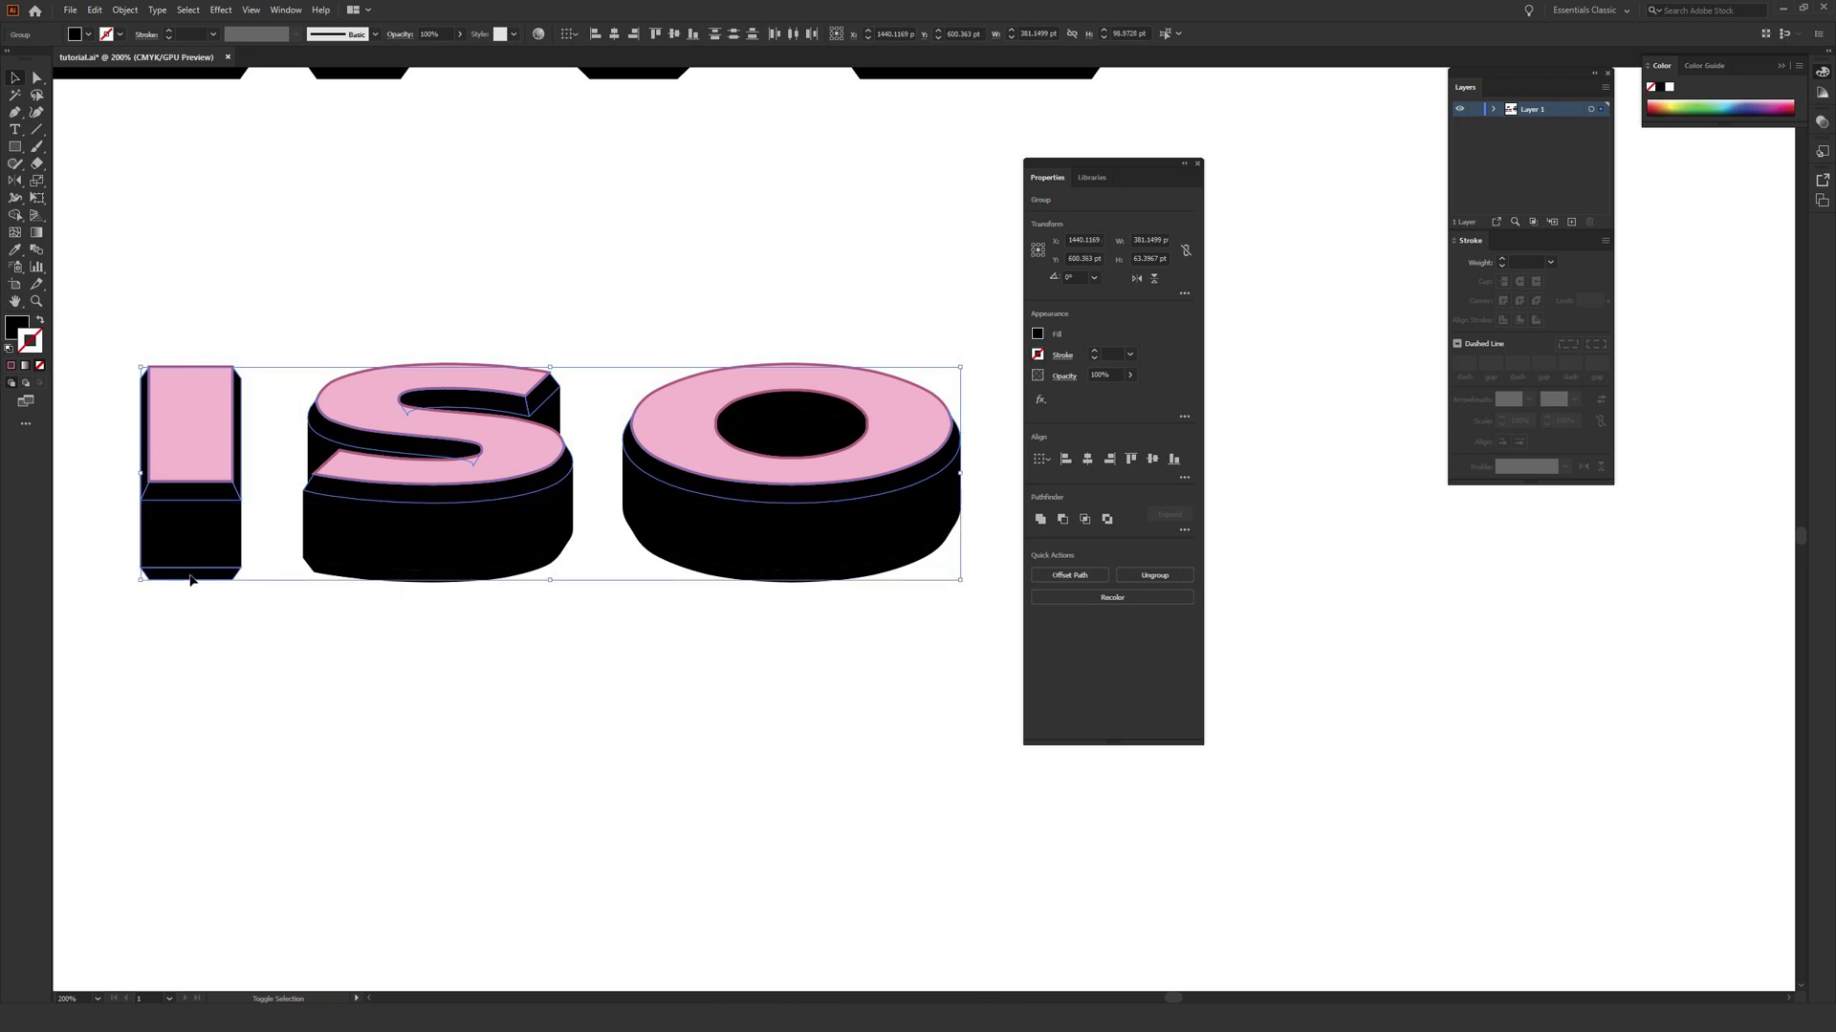
pyautogui.keyDown('shift'); pyautogui.click(765, 579); pyautogui.keyUp('shift')
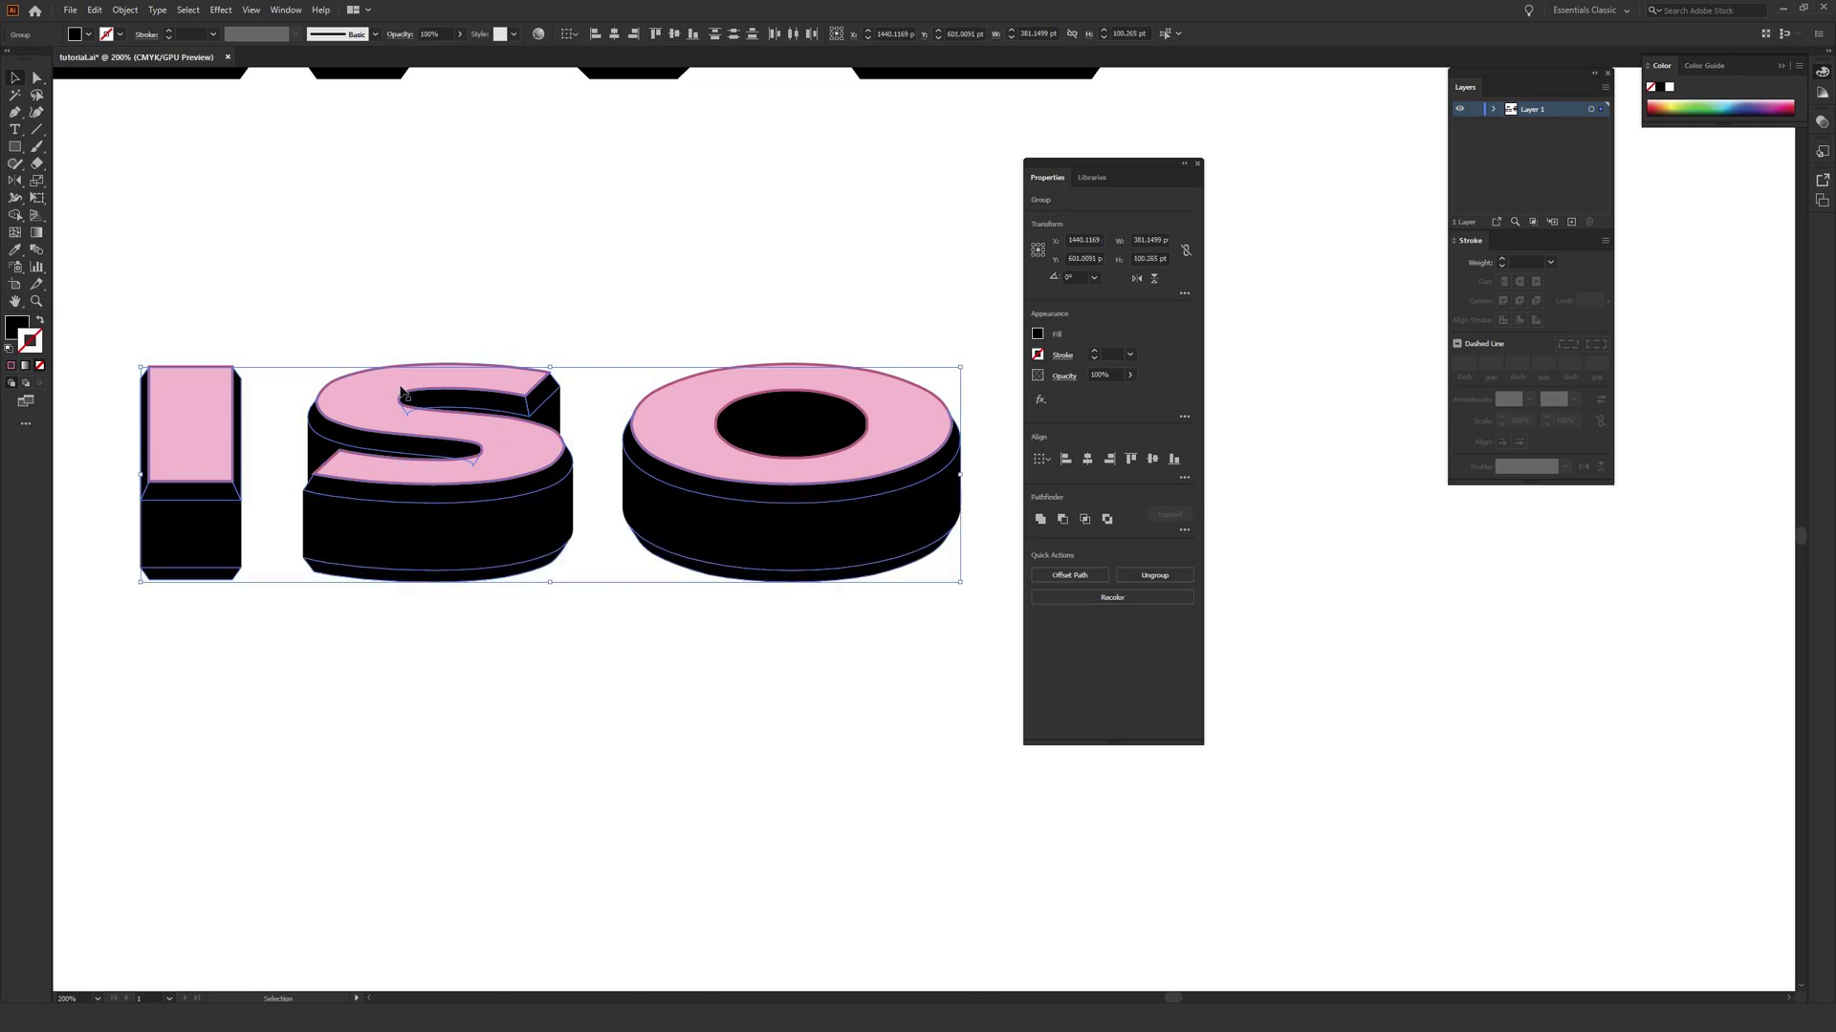
pyautogui.press('a')
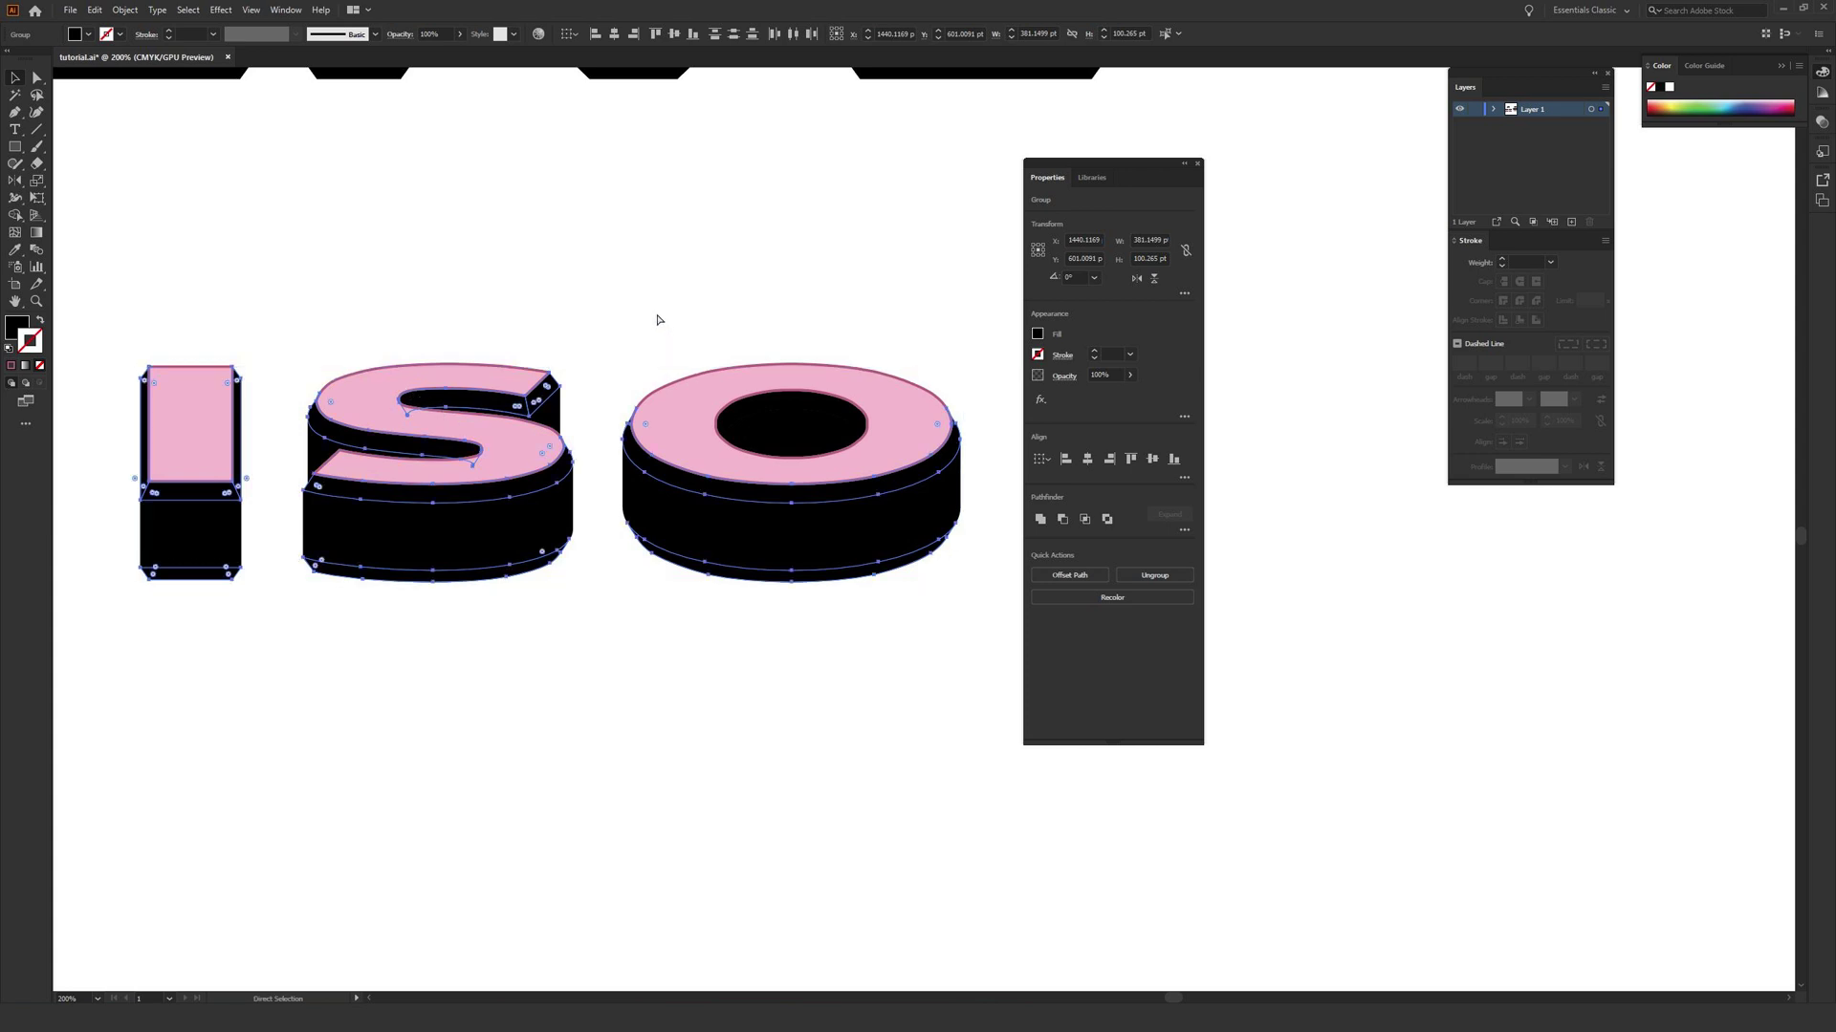
pyautogui.press('v')
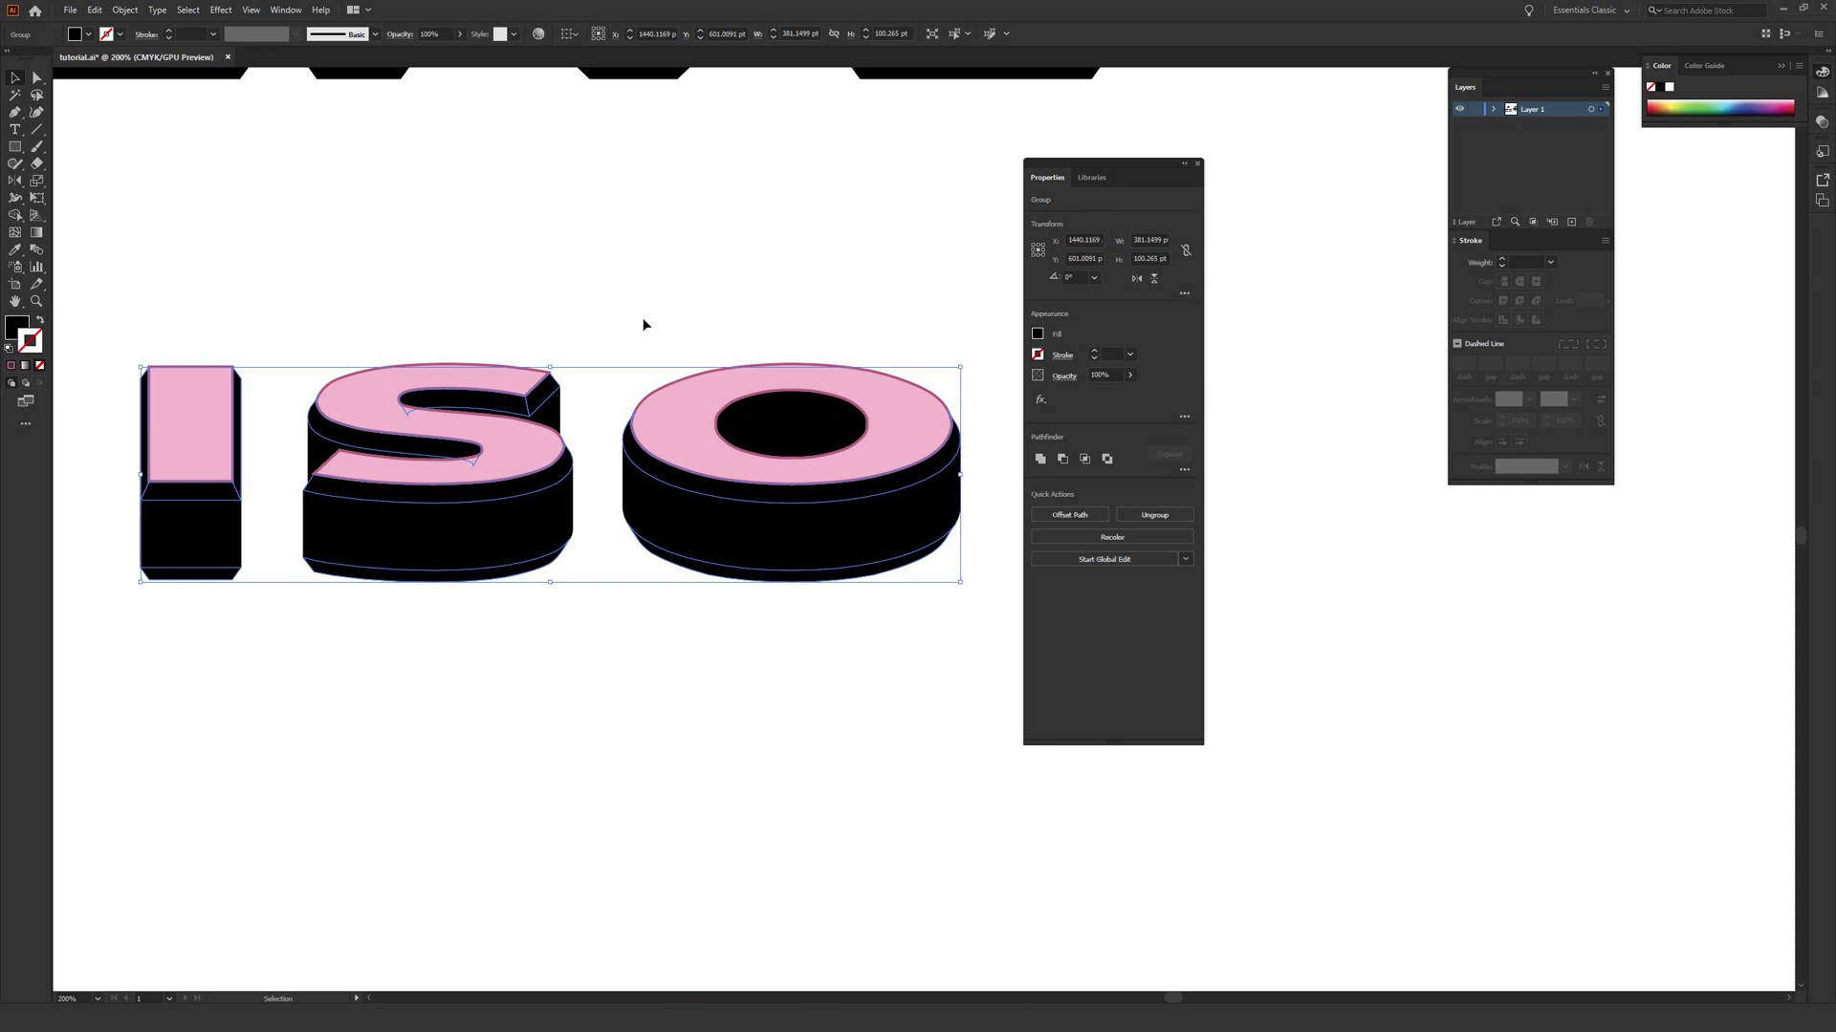
# Copy the top face's fill and stroke to the bevel group with the Eyedropper, and set its fill to #e0739b
pyautogui.press('i')
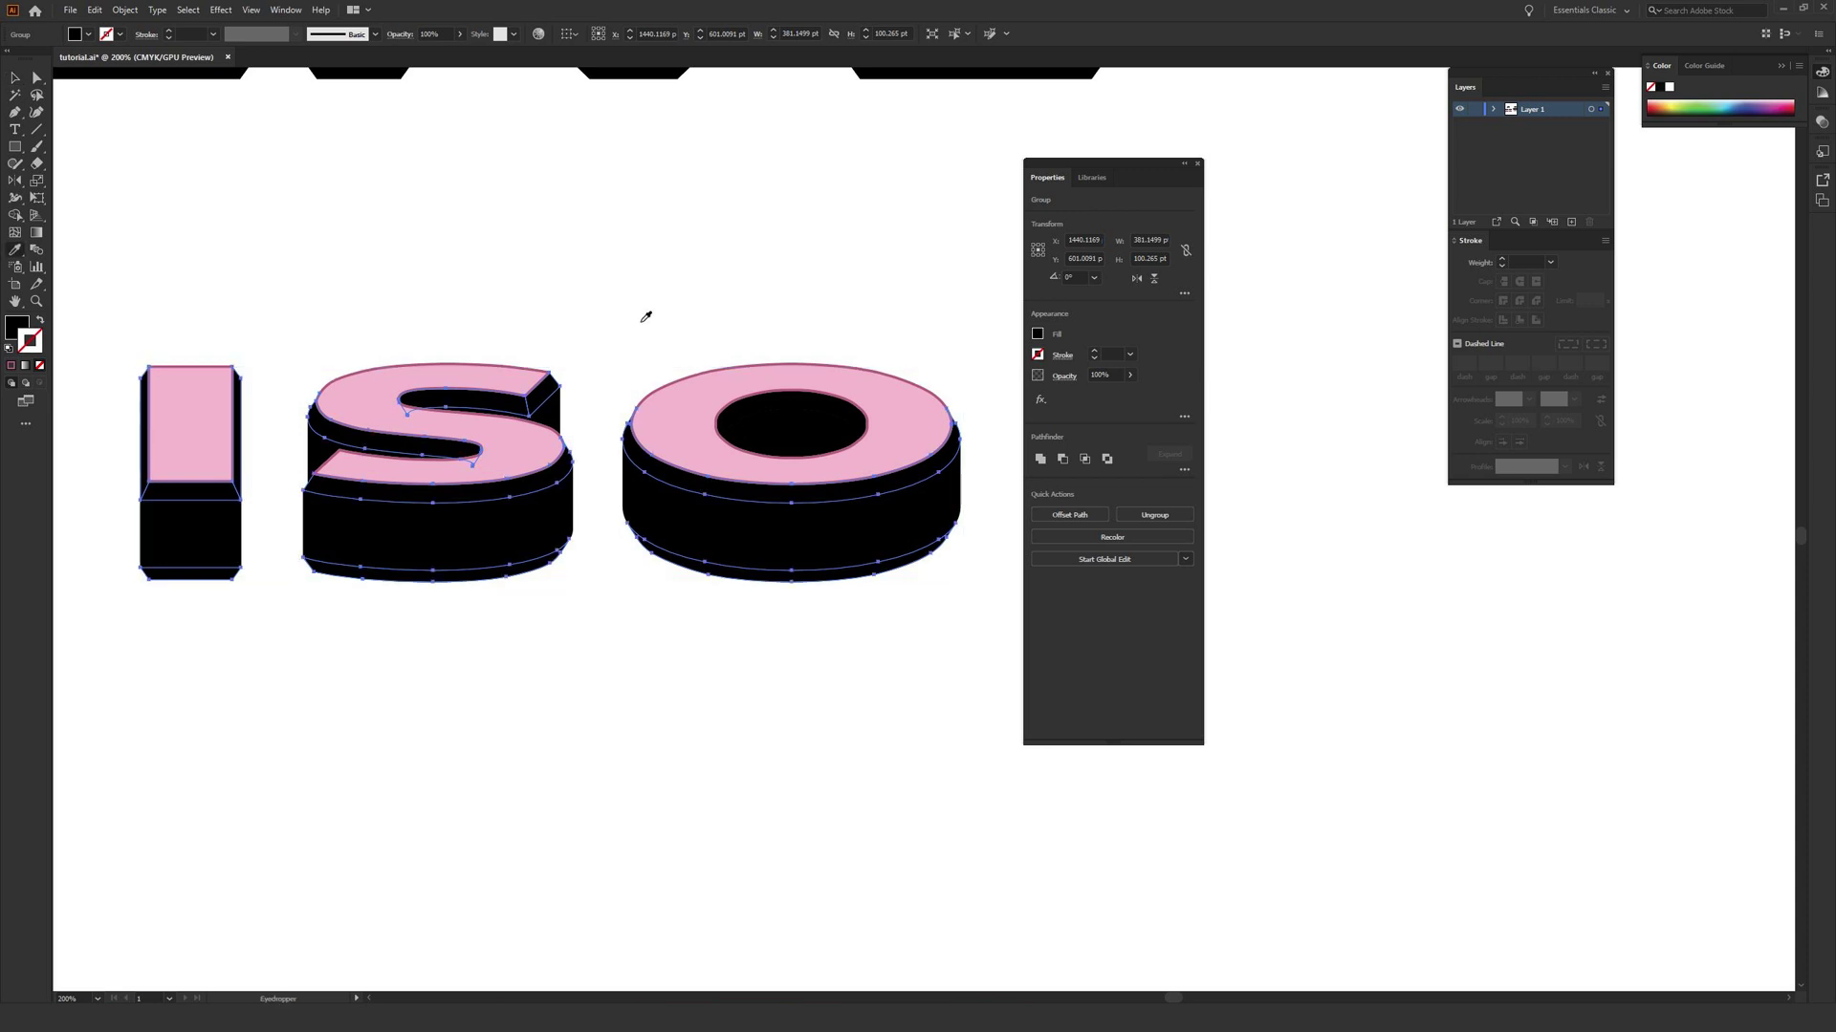
pyautogui.click(694, 401)
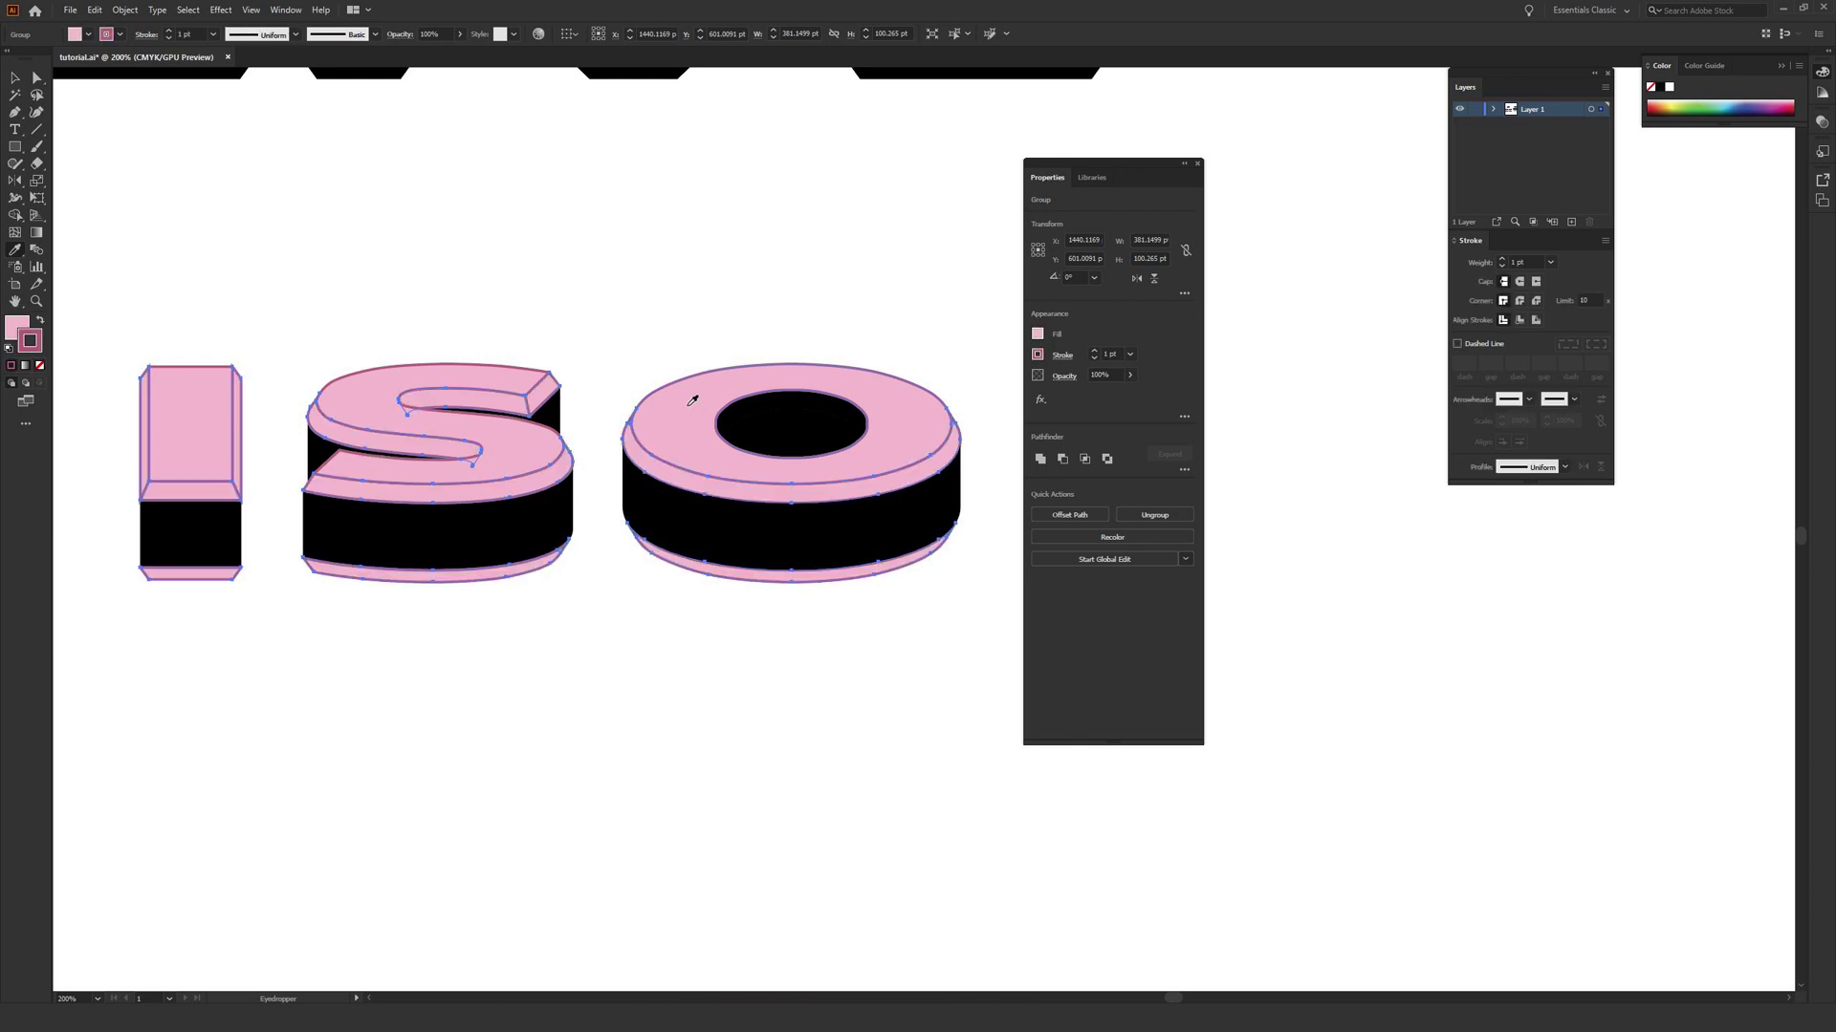
pyautogui.click(13, 330)
pyautogui.doubleClick(12, 331)
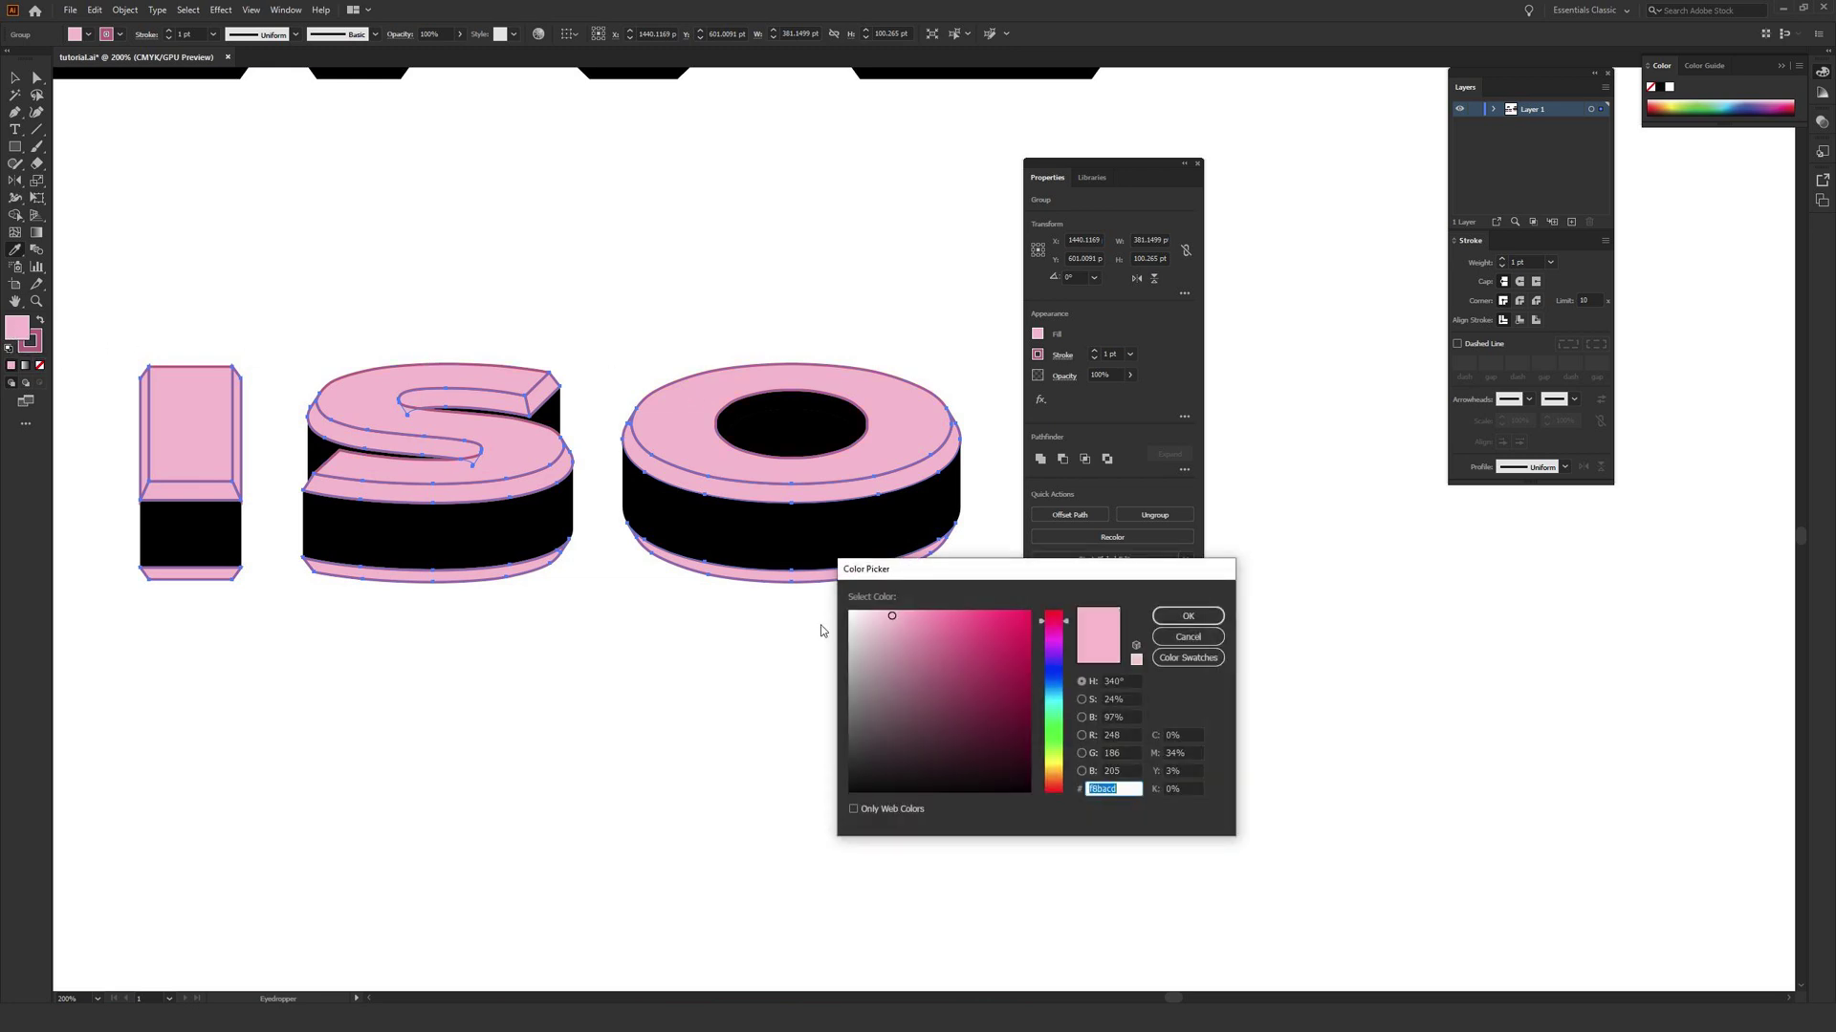
pyautogui.click(900, 658)
pyautogui.click(933, 630)
pyautogui.moveTo(934, 628); pyautogui.dragTo(936, 632)
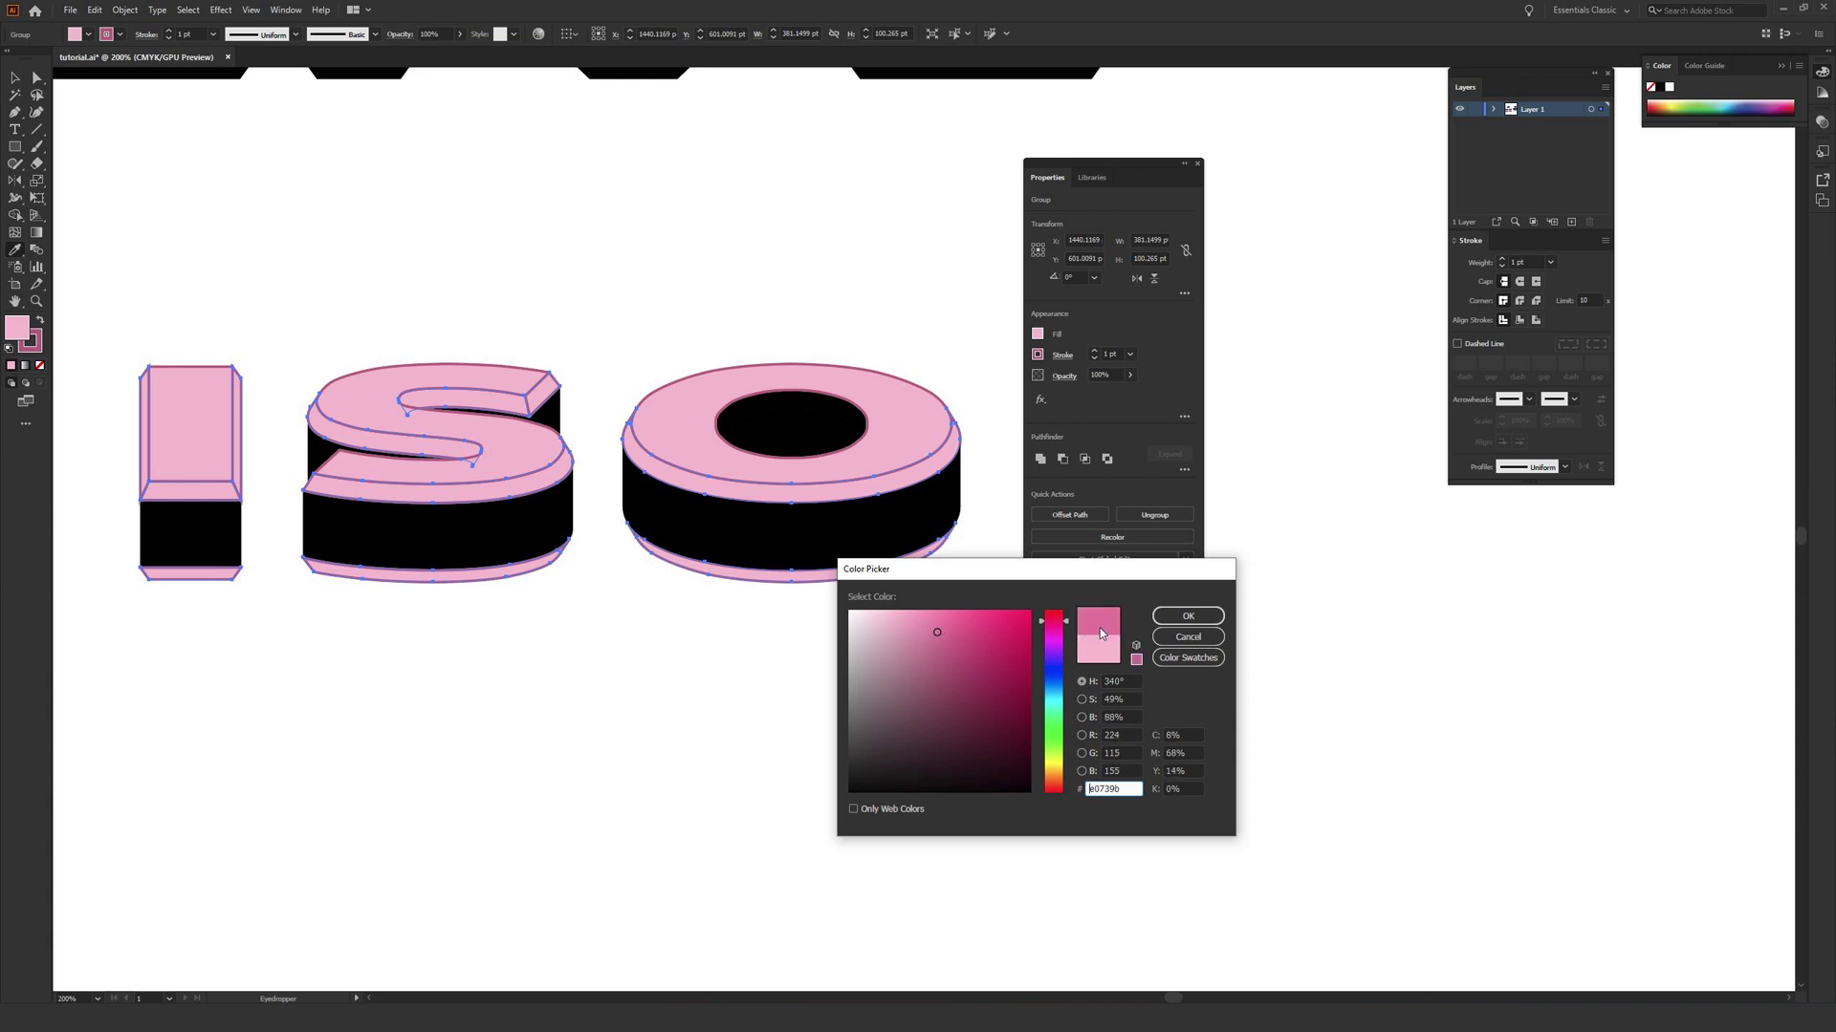
pyautogui.click(1187, 615)
pyautogui.press('v')
pyautogui.click(37, 351)
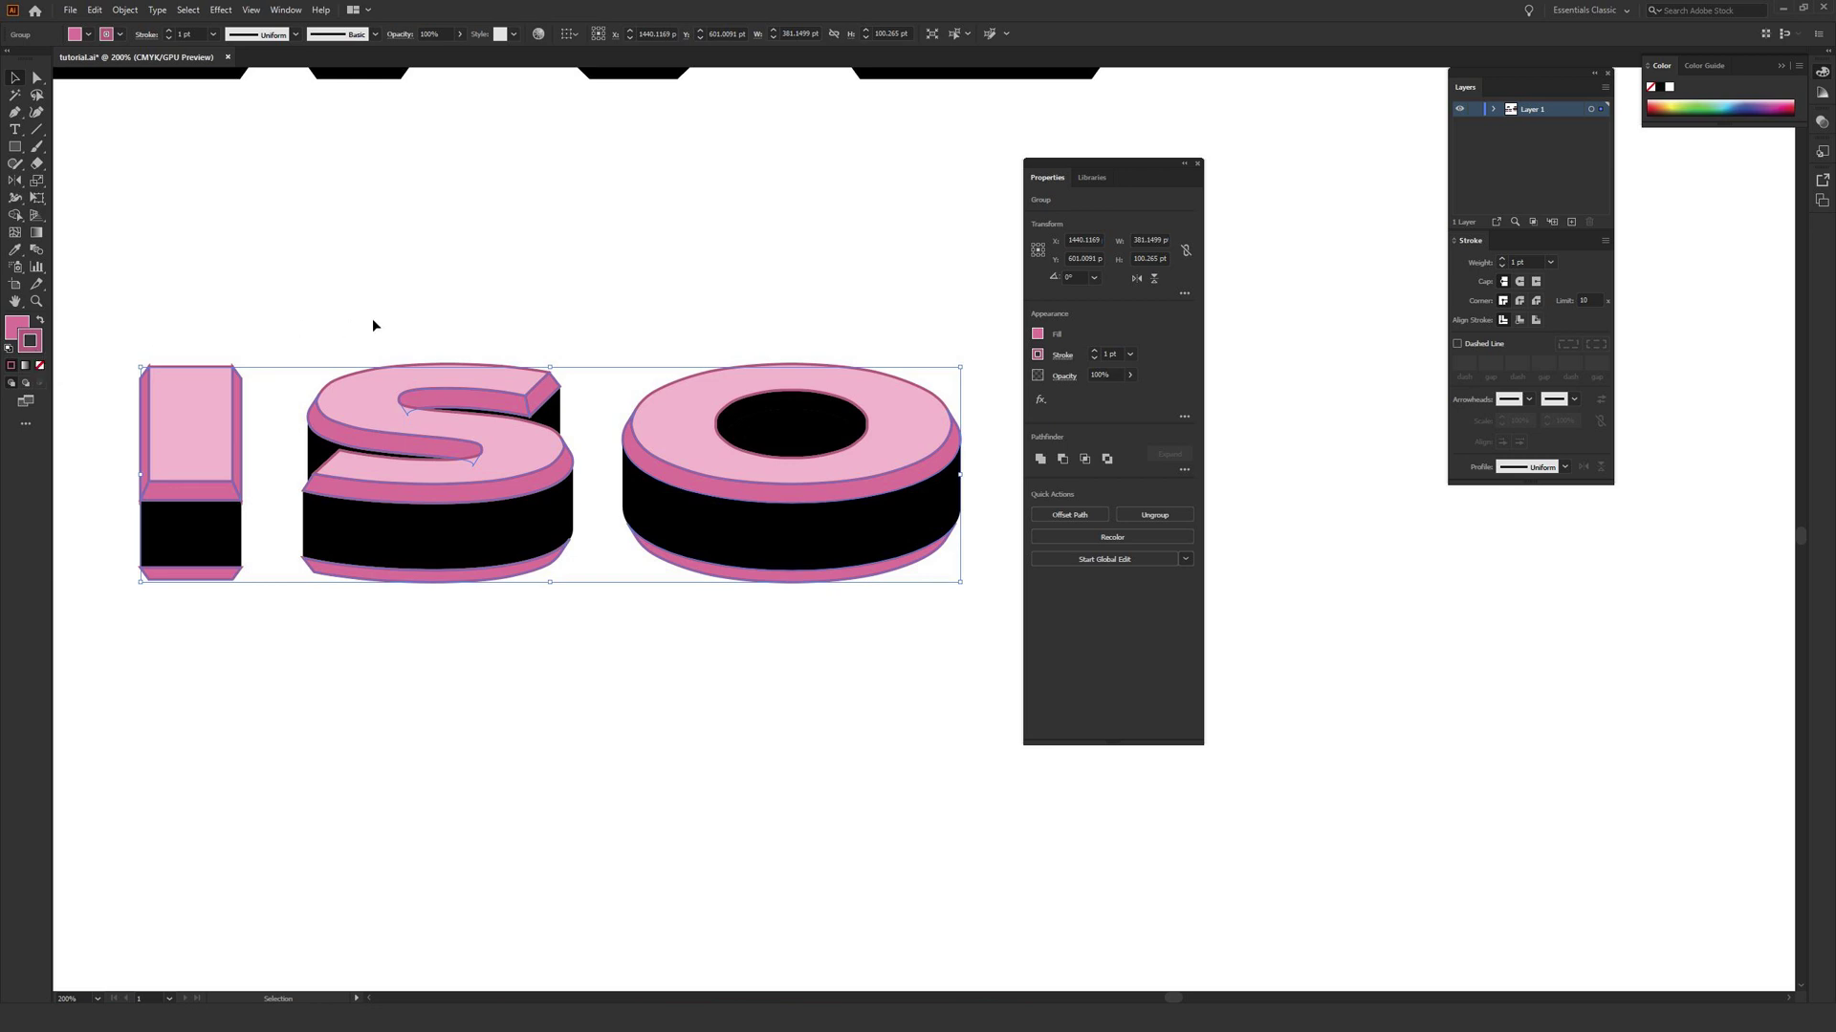
pyautogui.click(726, 284)
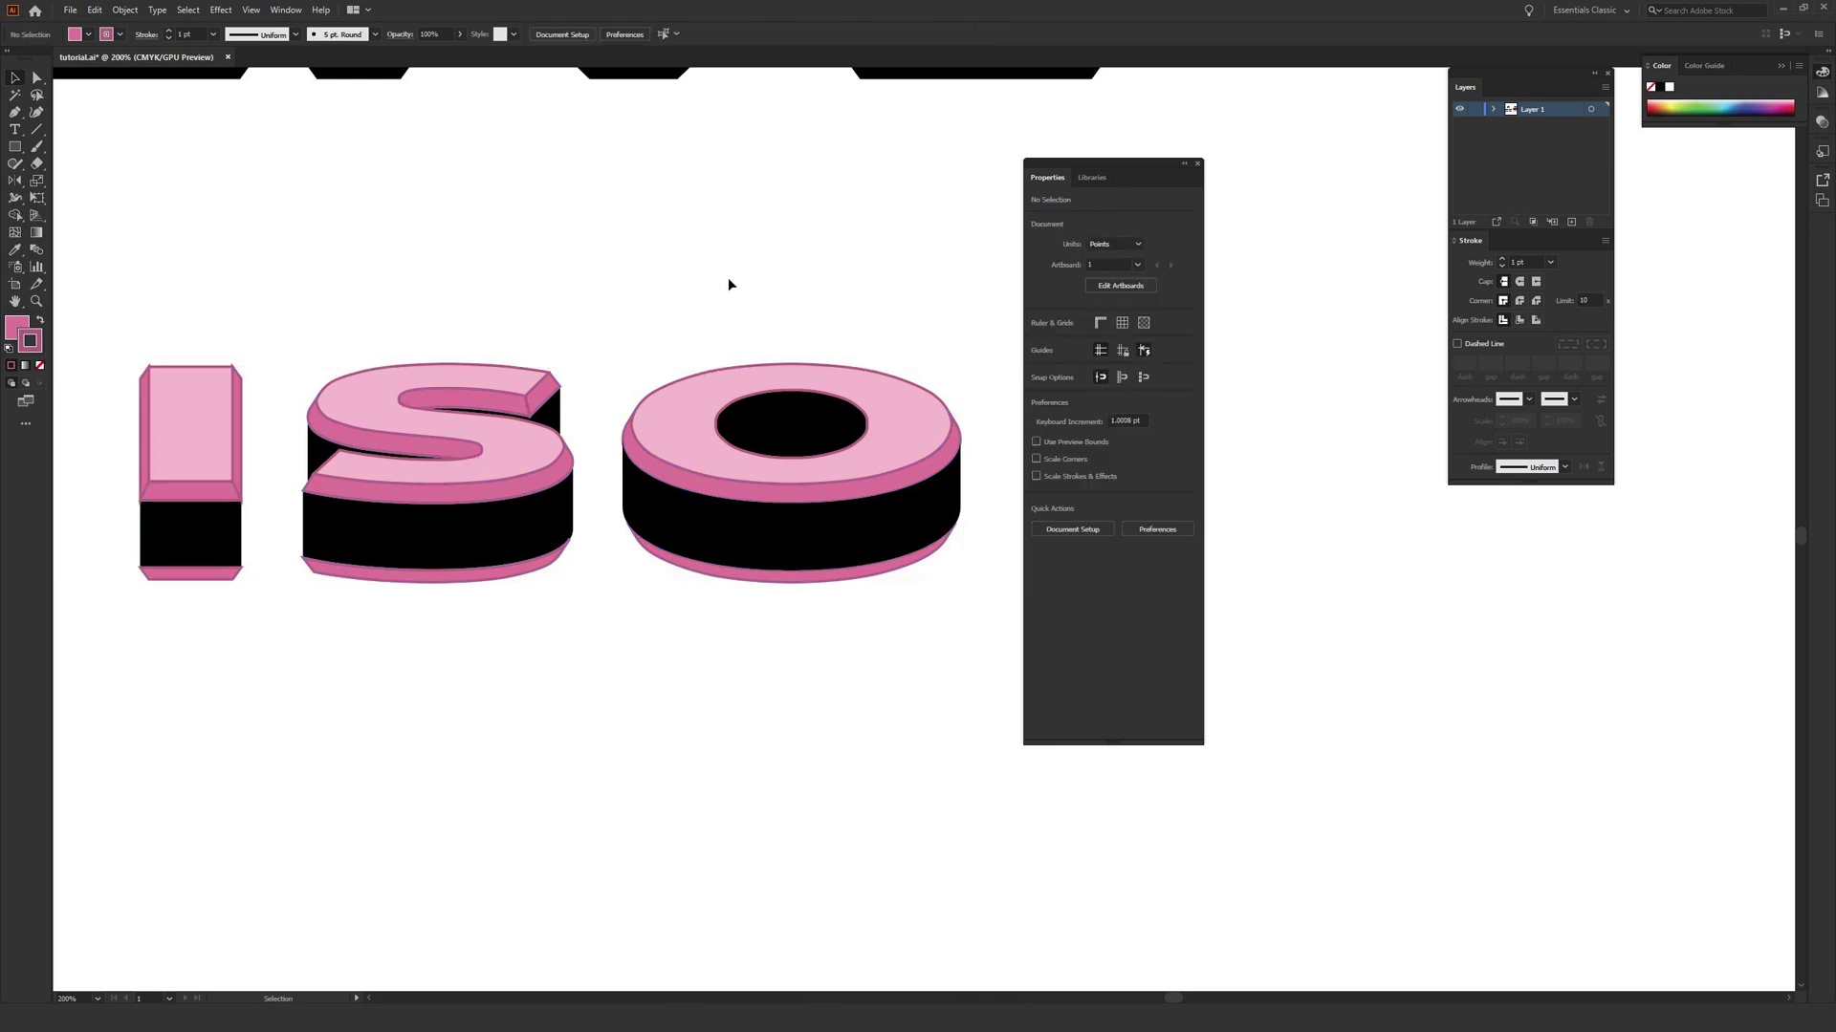
# Copy the outer bevel's pink fill and stroke to the inner bevel of the O and check both bevel selections
pyautogui.click(771, 407)
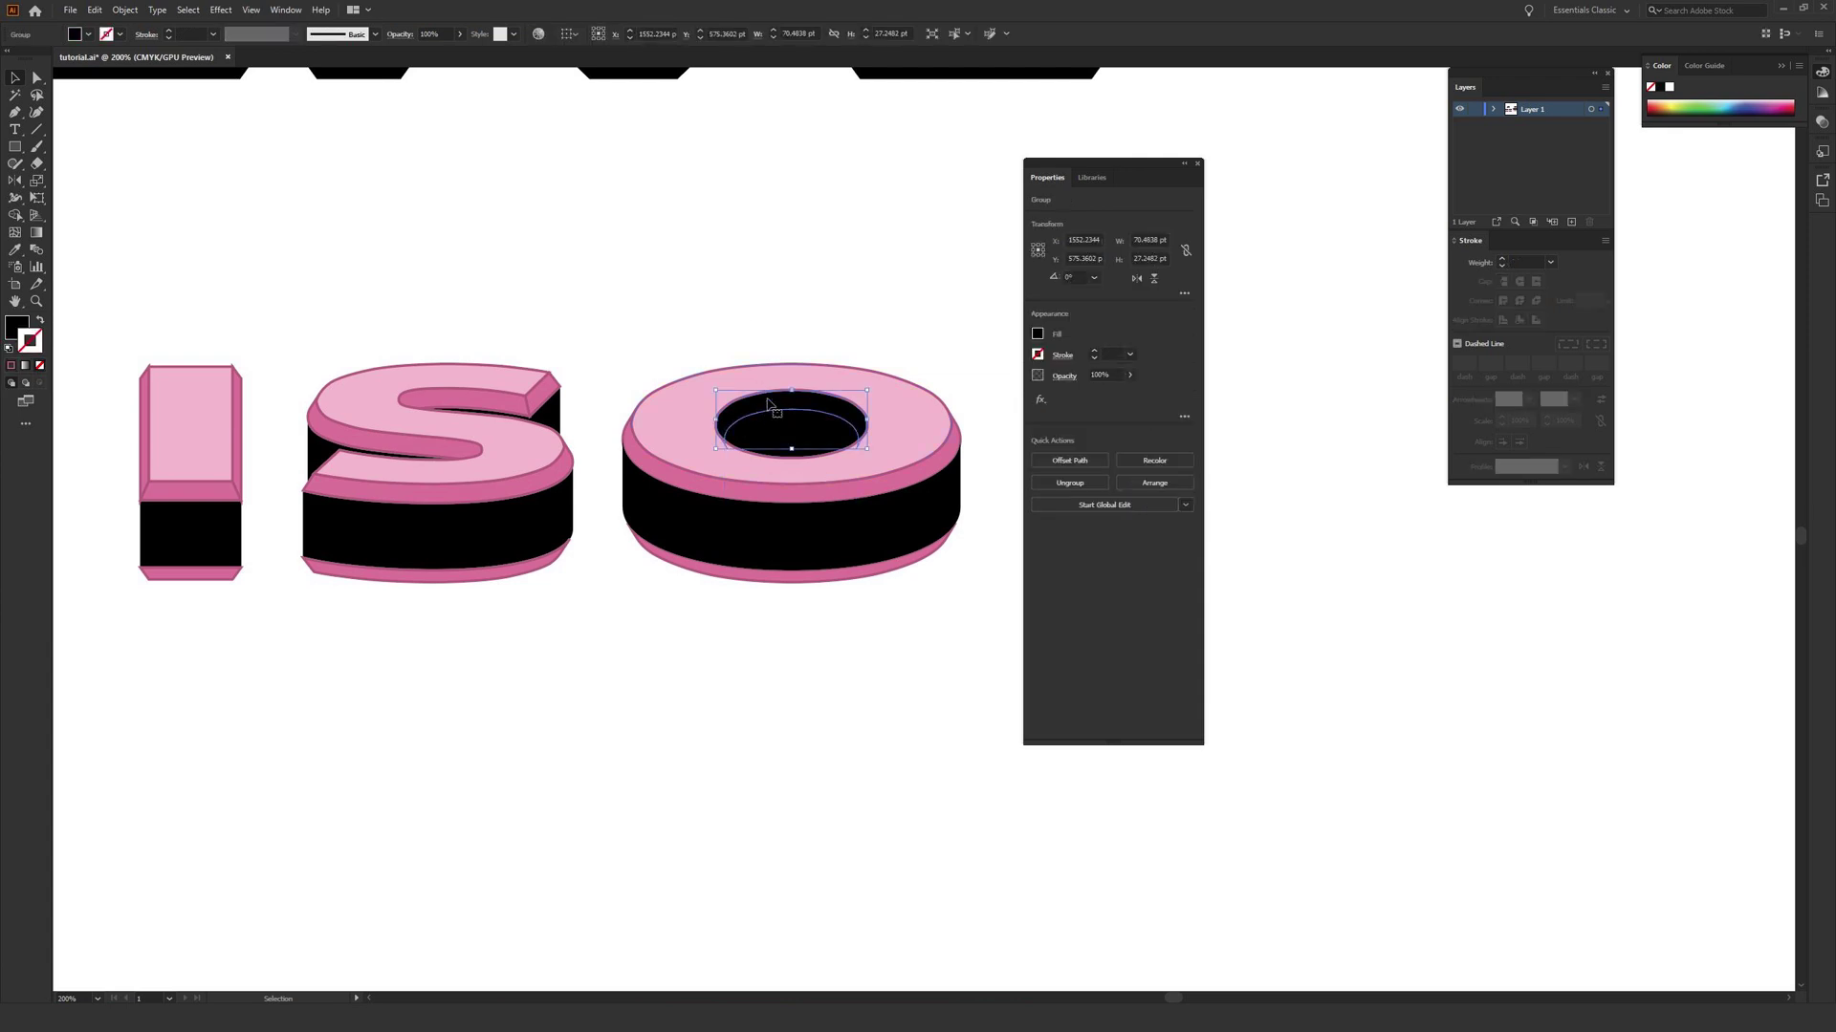
pyautogui.press('i')
pyautogui.click(792, 484)
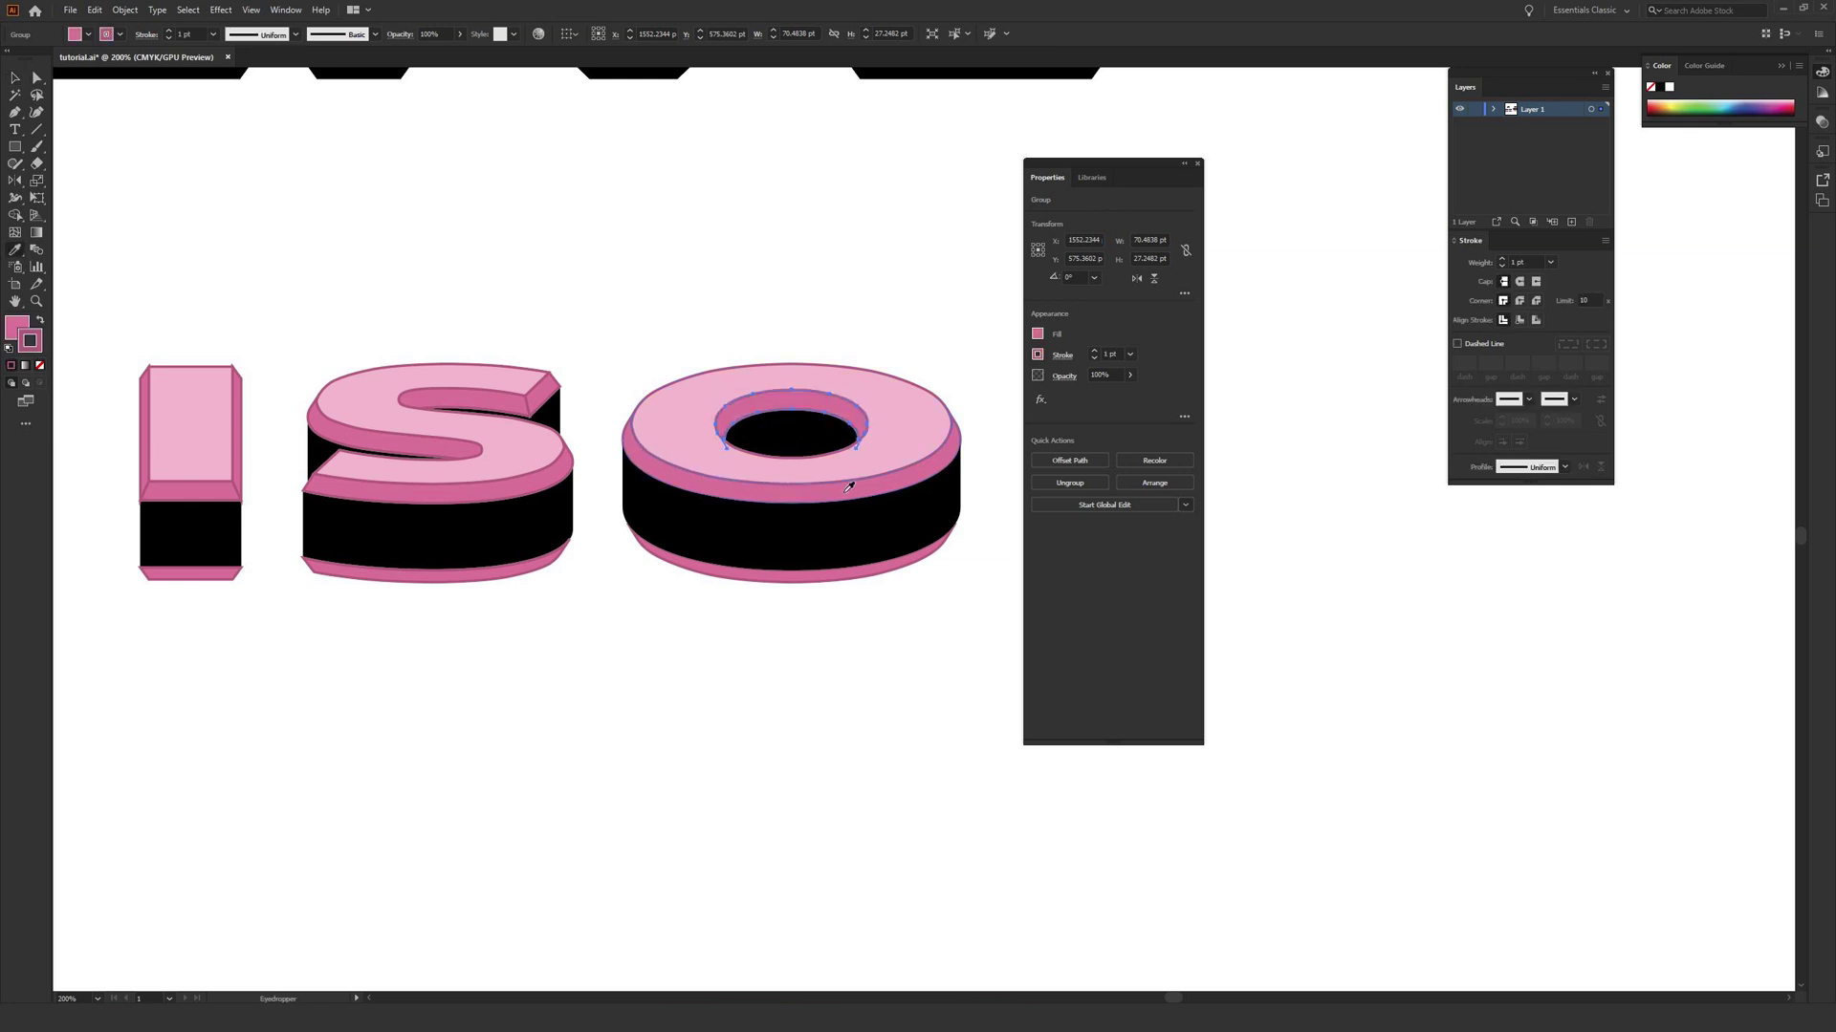
pyautogui.press('v')
pyautogui.click(824, 256)
pyautogui.click(806, 406)
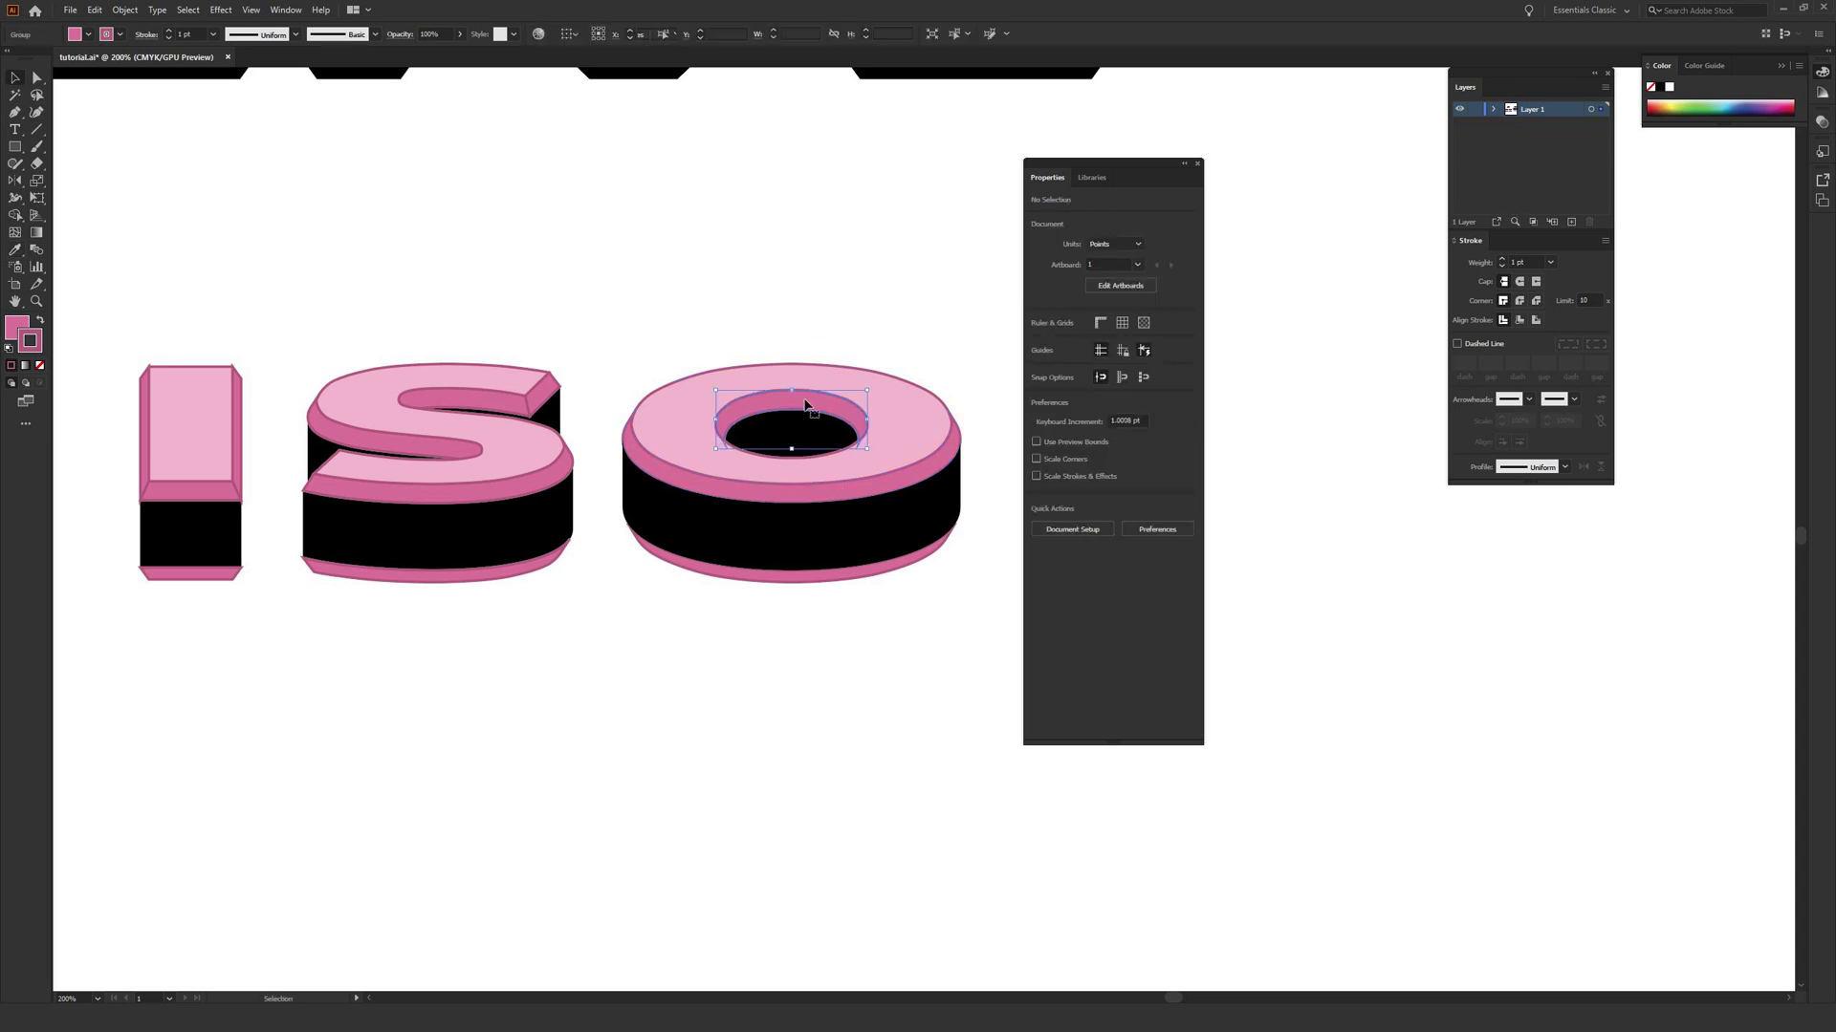
pyautogui.click(818, 502)
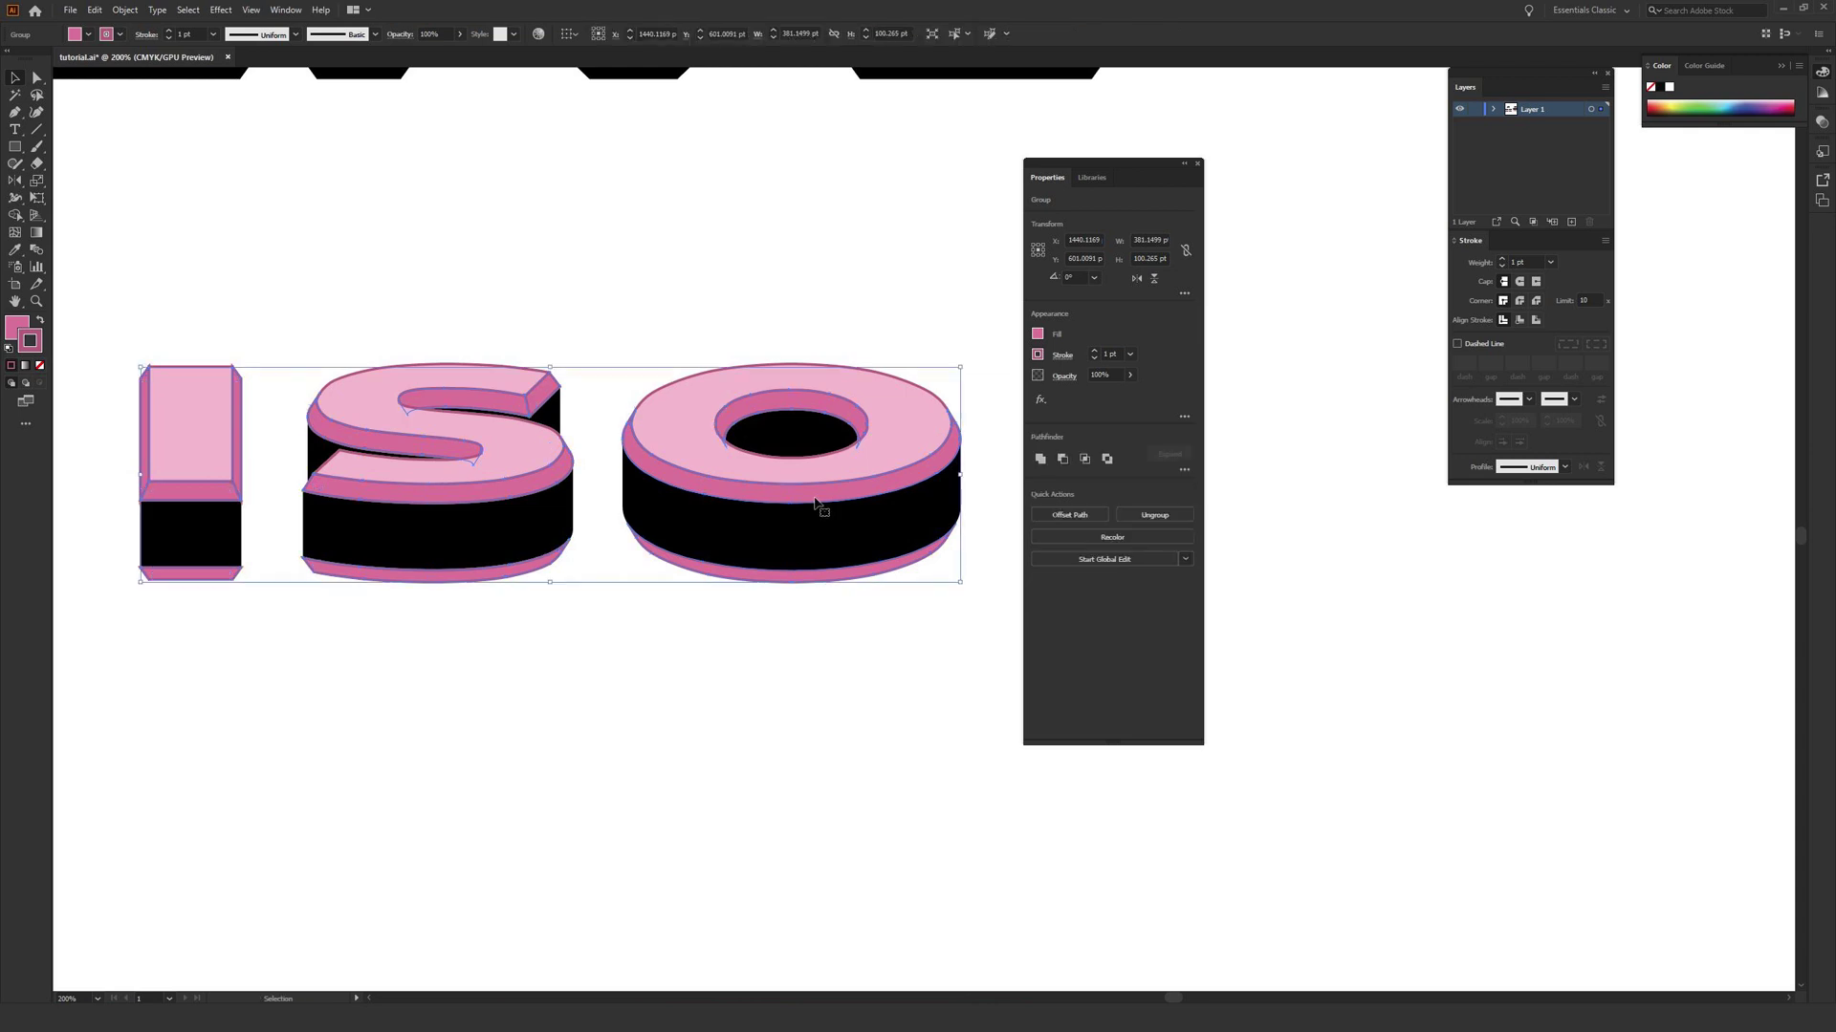
pyautogui.click(806, 346)
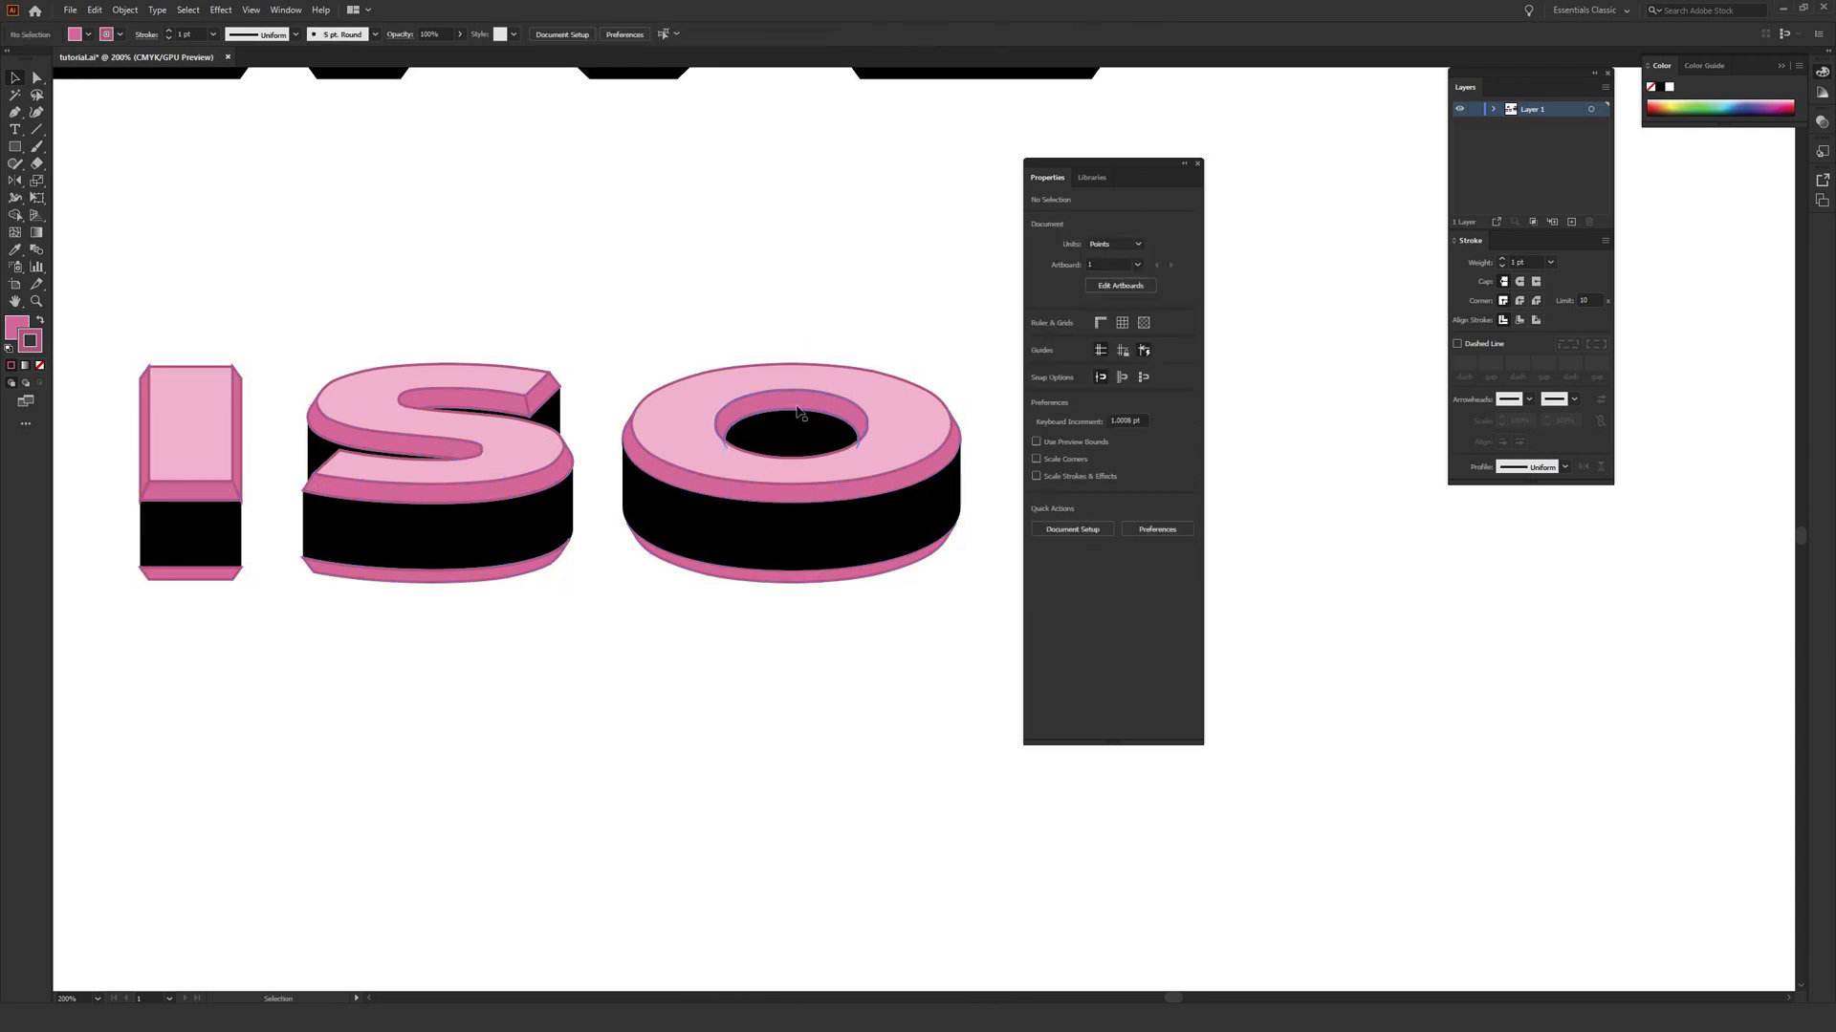
# Select the black side faces of the I, S and O, including the inner faces, and group them
pyautogui.click(191, 545)
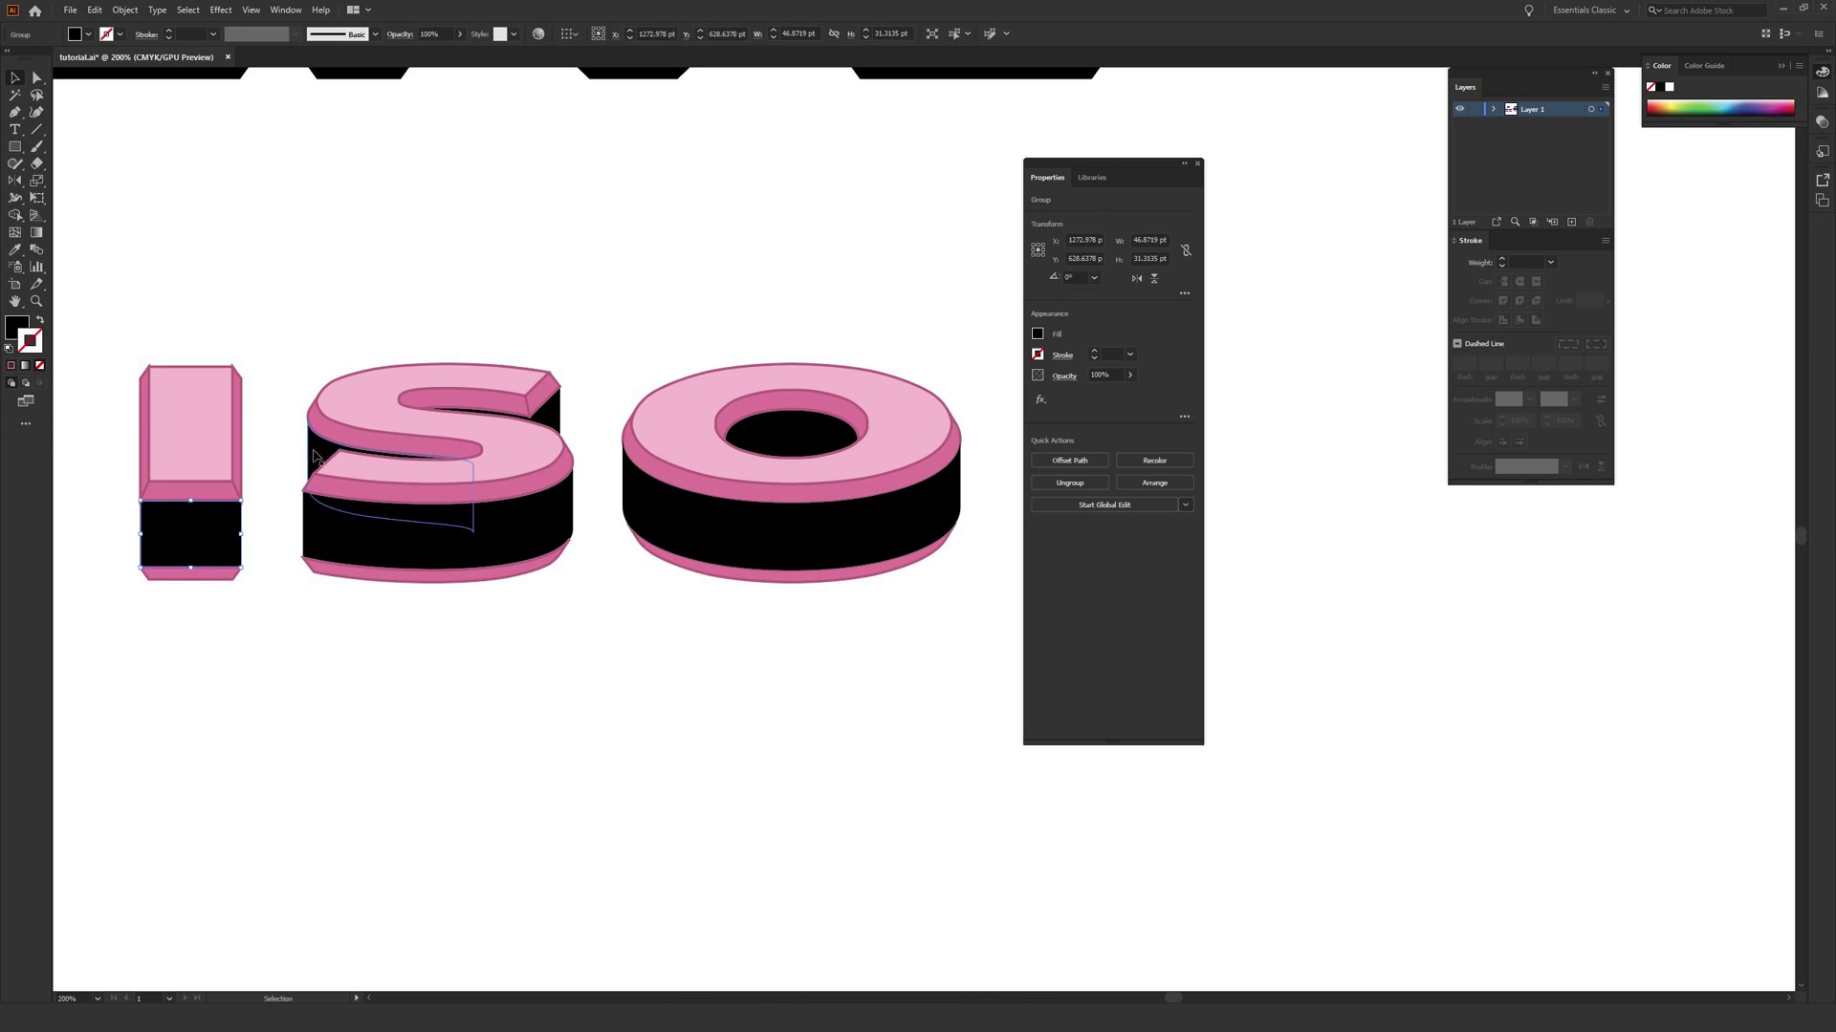
pyautogui.keyDown('shift'); pyautogui.click(519, 522); pyautogui.keyUp('shift')
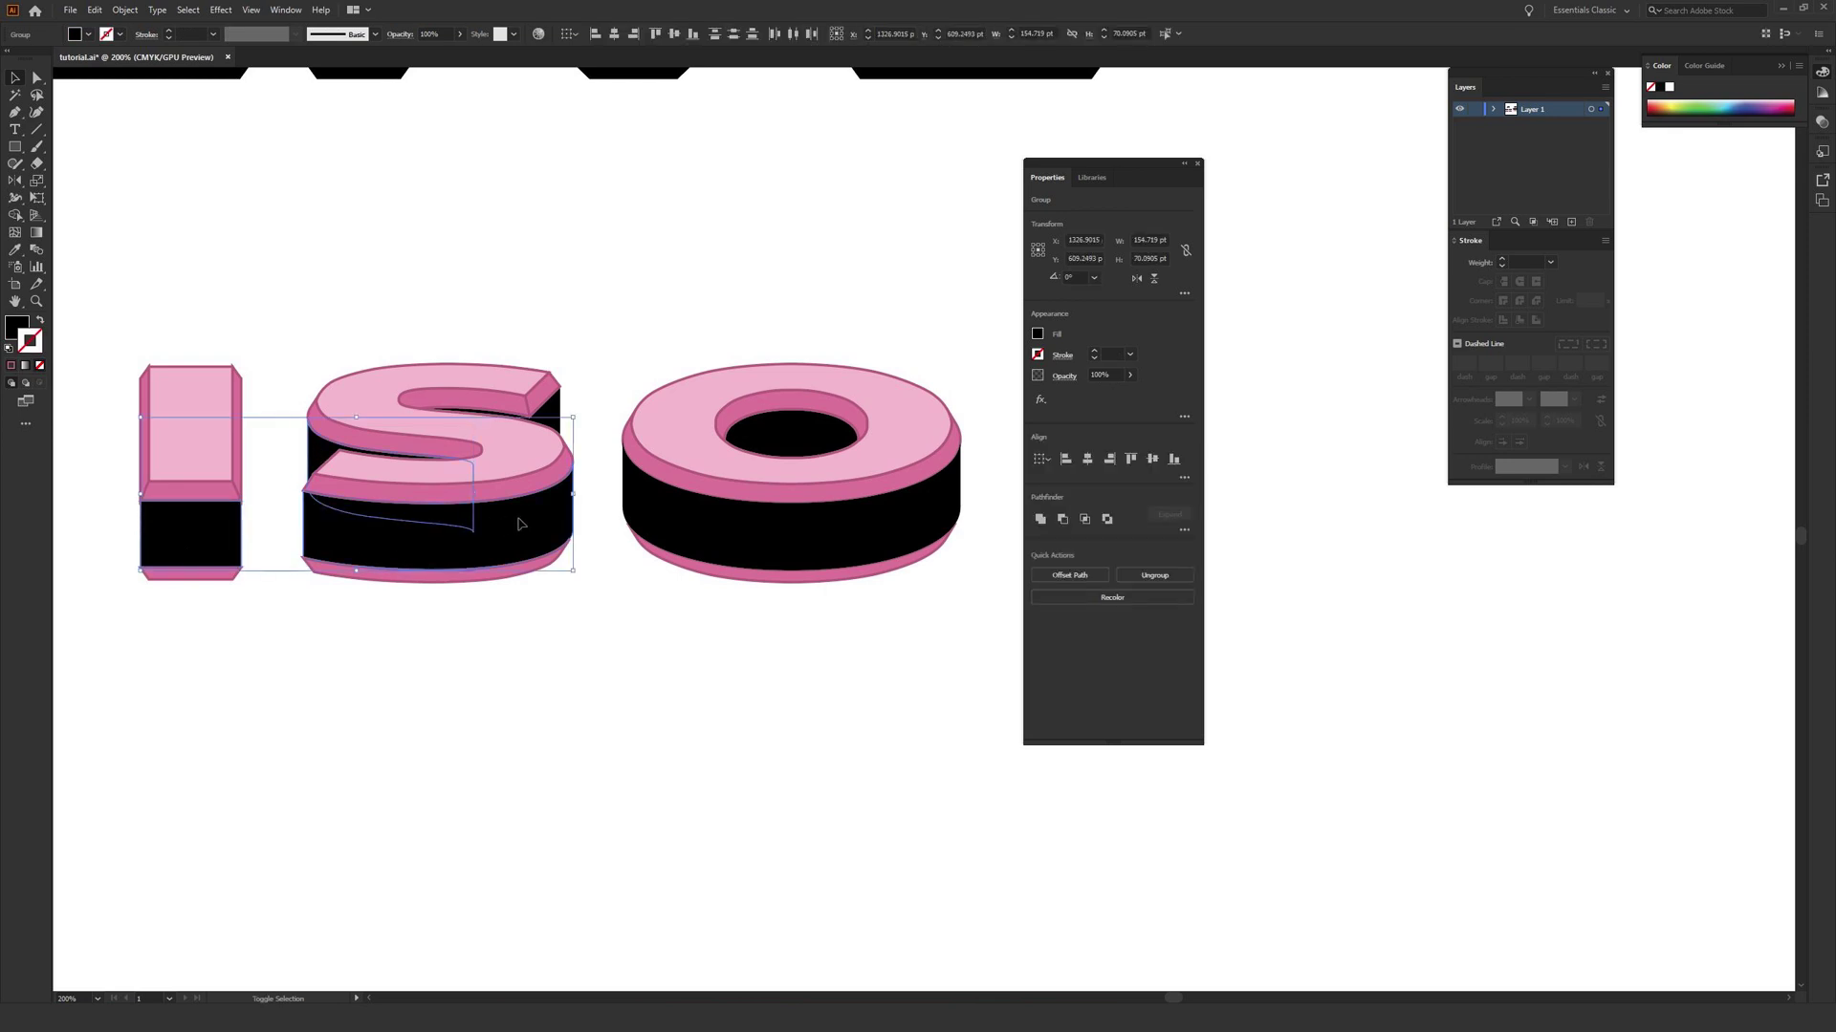
pyautogui.keyDown('shift'); pyautogui.click(535, 419); pyautogui.keyUp('shift')
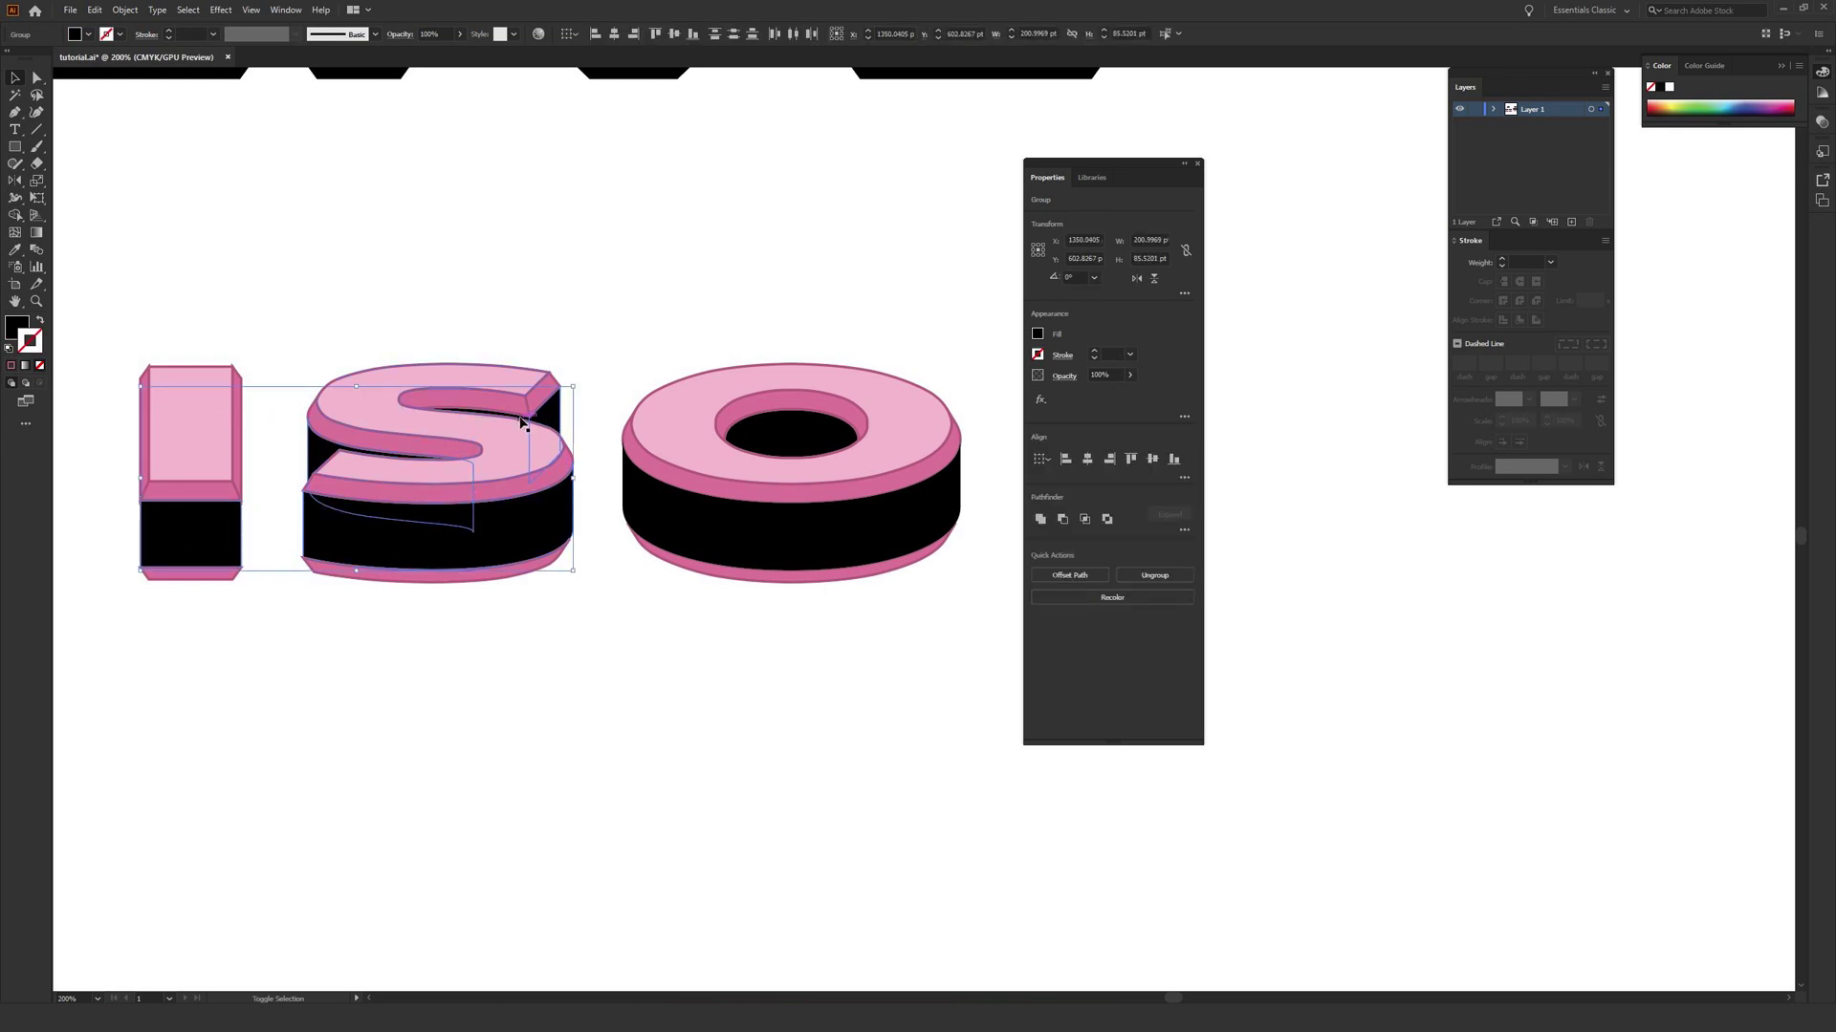
pyautogui.keyDown('shift'); pyautogui.click(719, 534); pyautogui.keyUp('shift')
pyautogui.keyDown('shift'); pyautogui.click(787, 443); pyautogui.keyUp('shift')
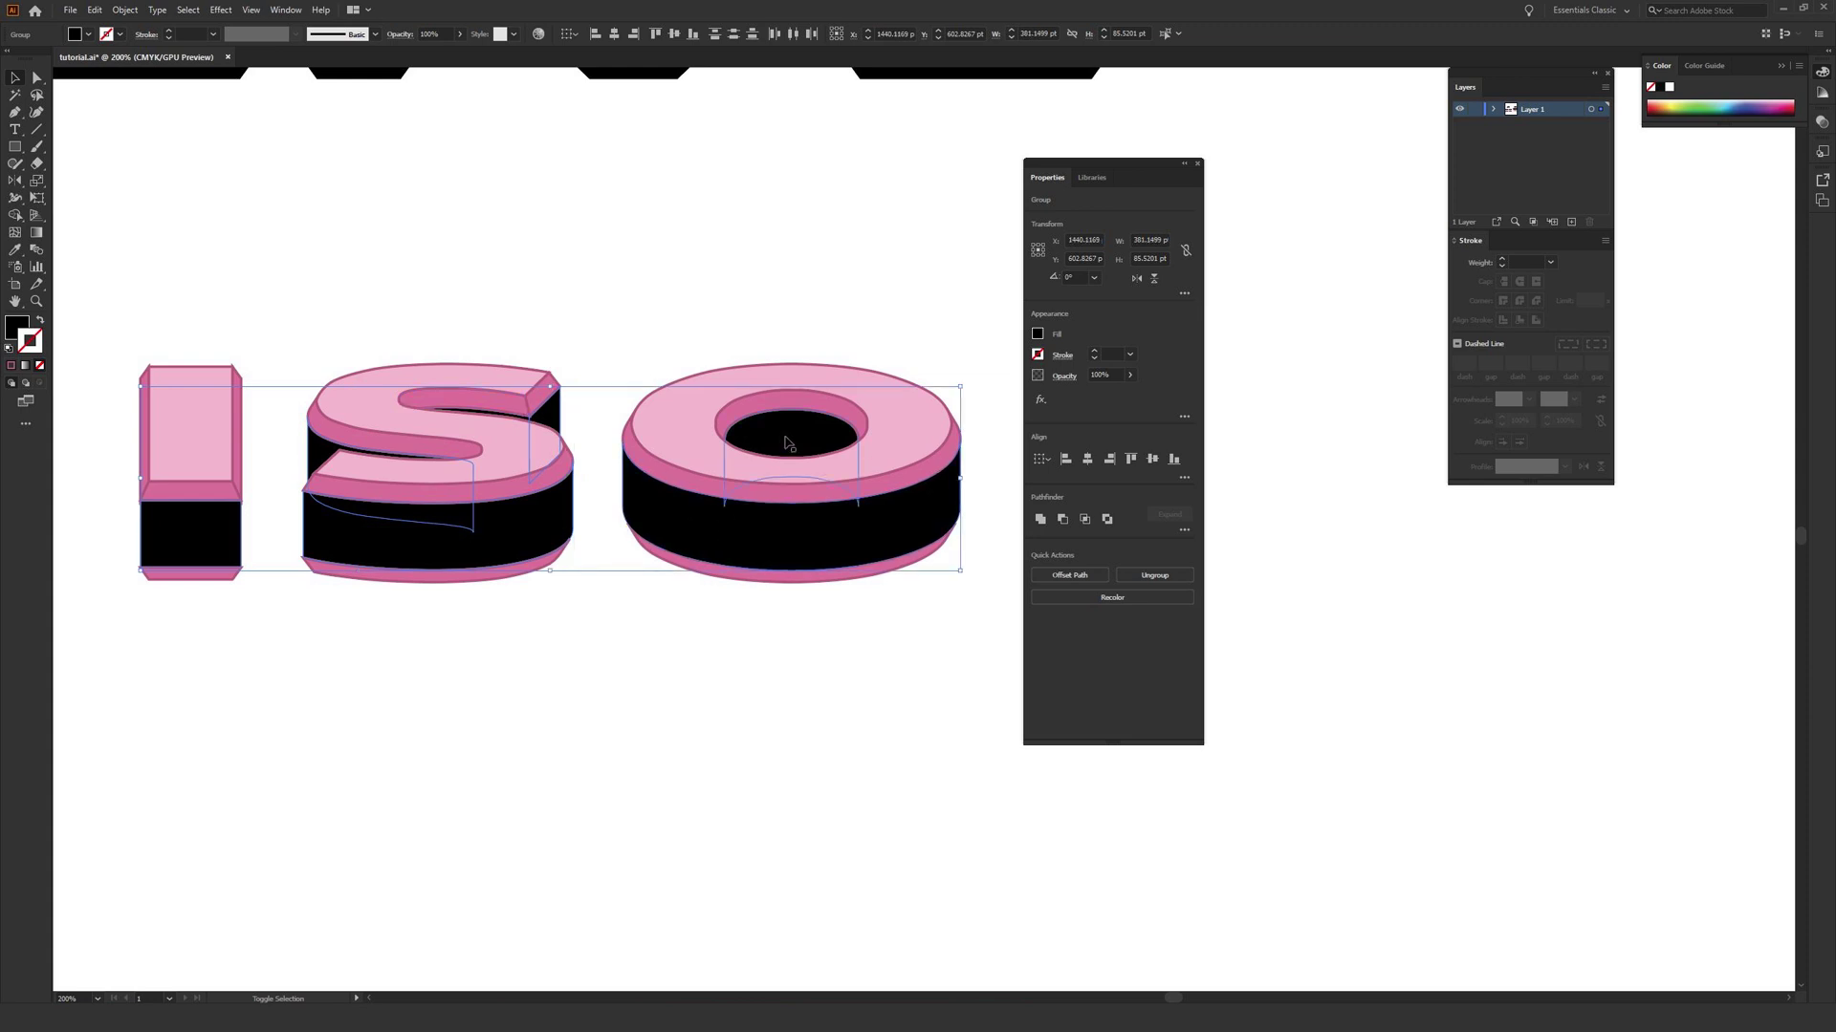
pyautogui.press('a')
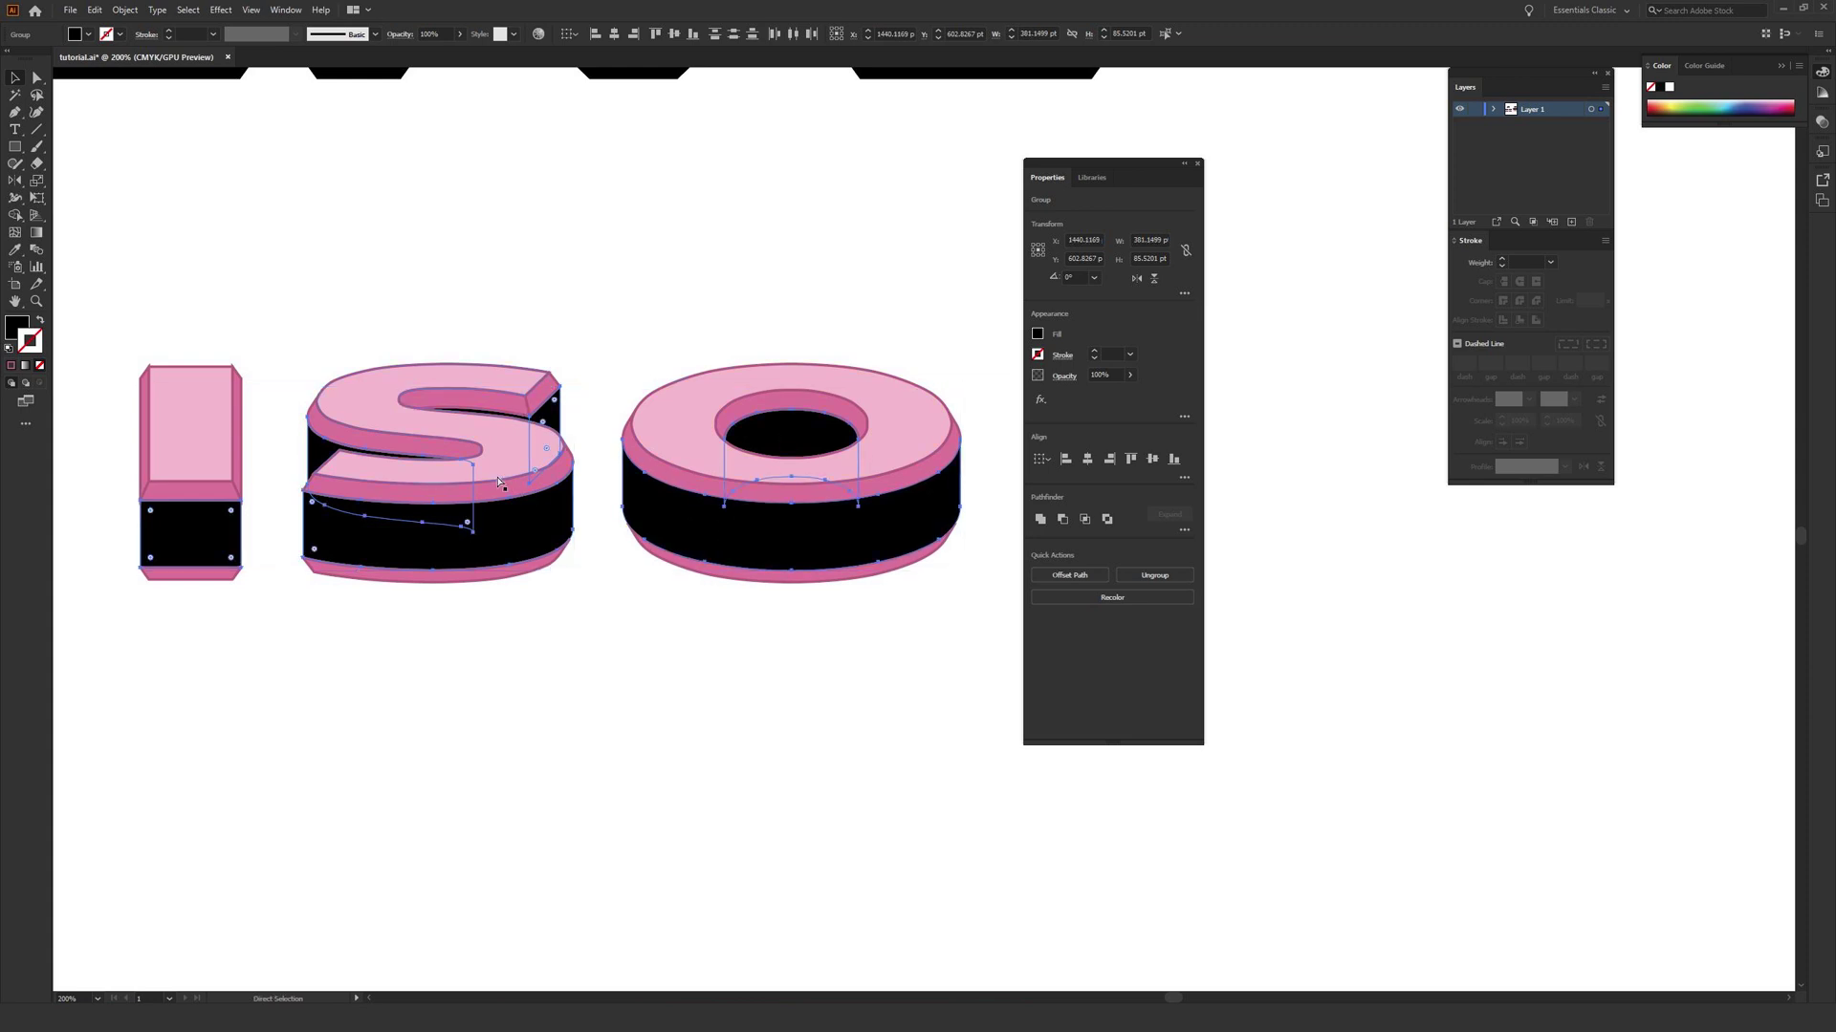
pyautogui.scroll(6, 498, 483)
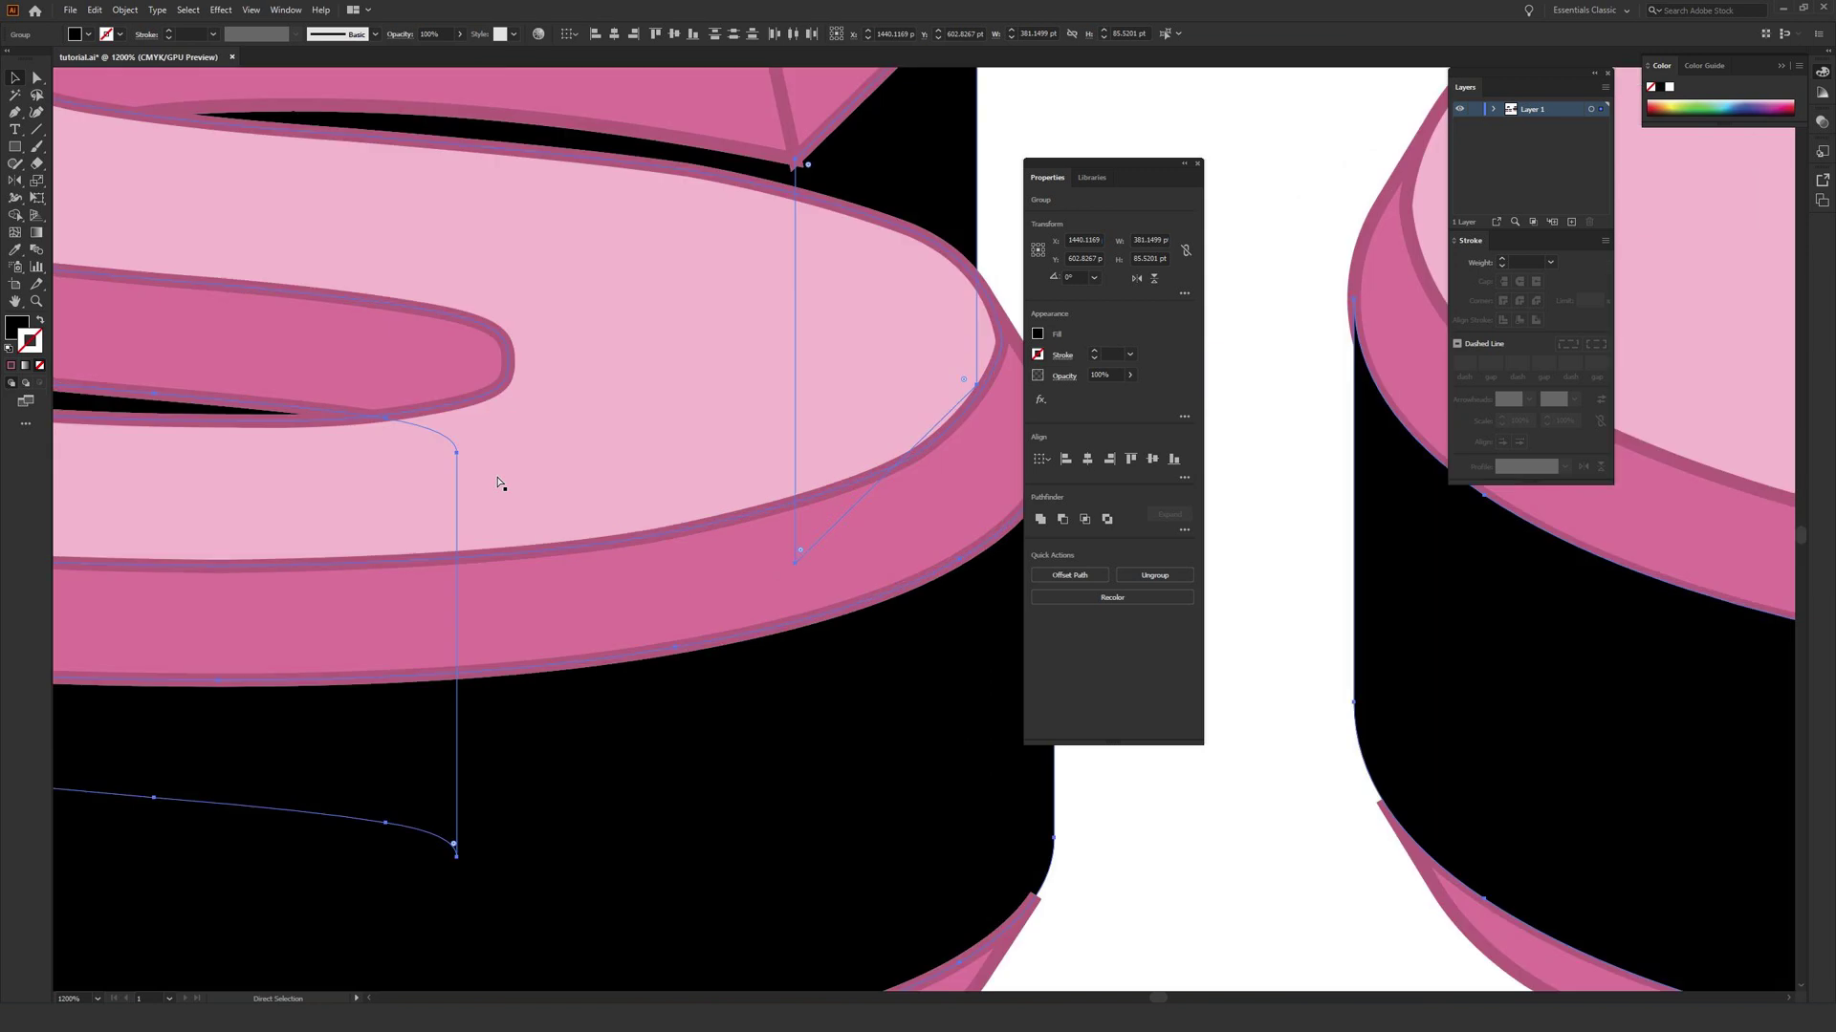
pyautogui.press('v')
pyautogui.moveTo(635, 307); pyautogui.dragTo(714, 742)
pyautogui.keyDown('shift'); pyautogui.click(816, 667); pyautogui.keyUp('shift')
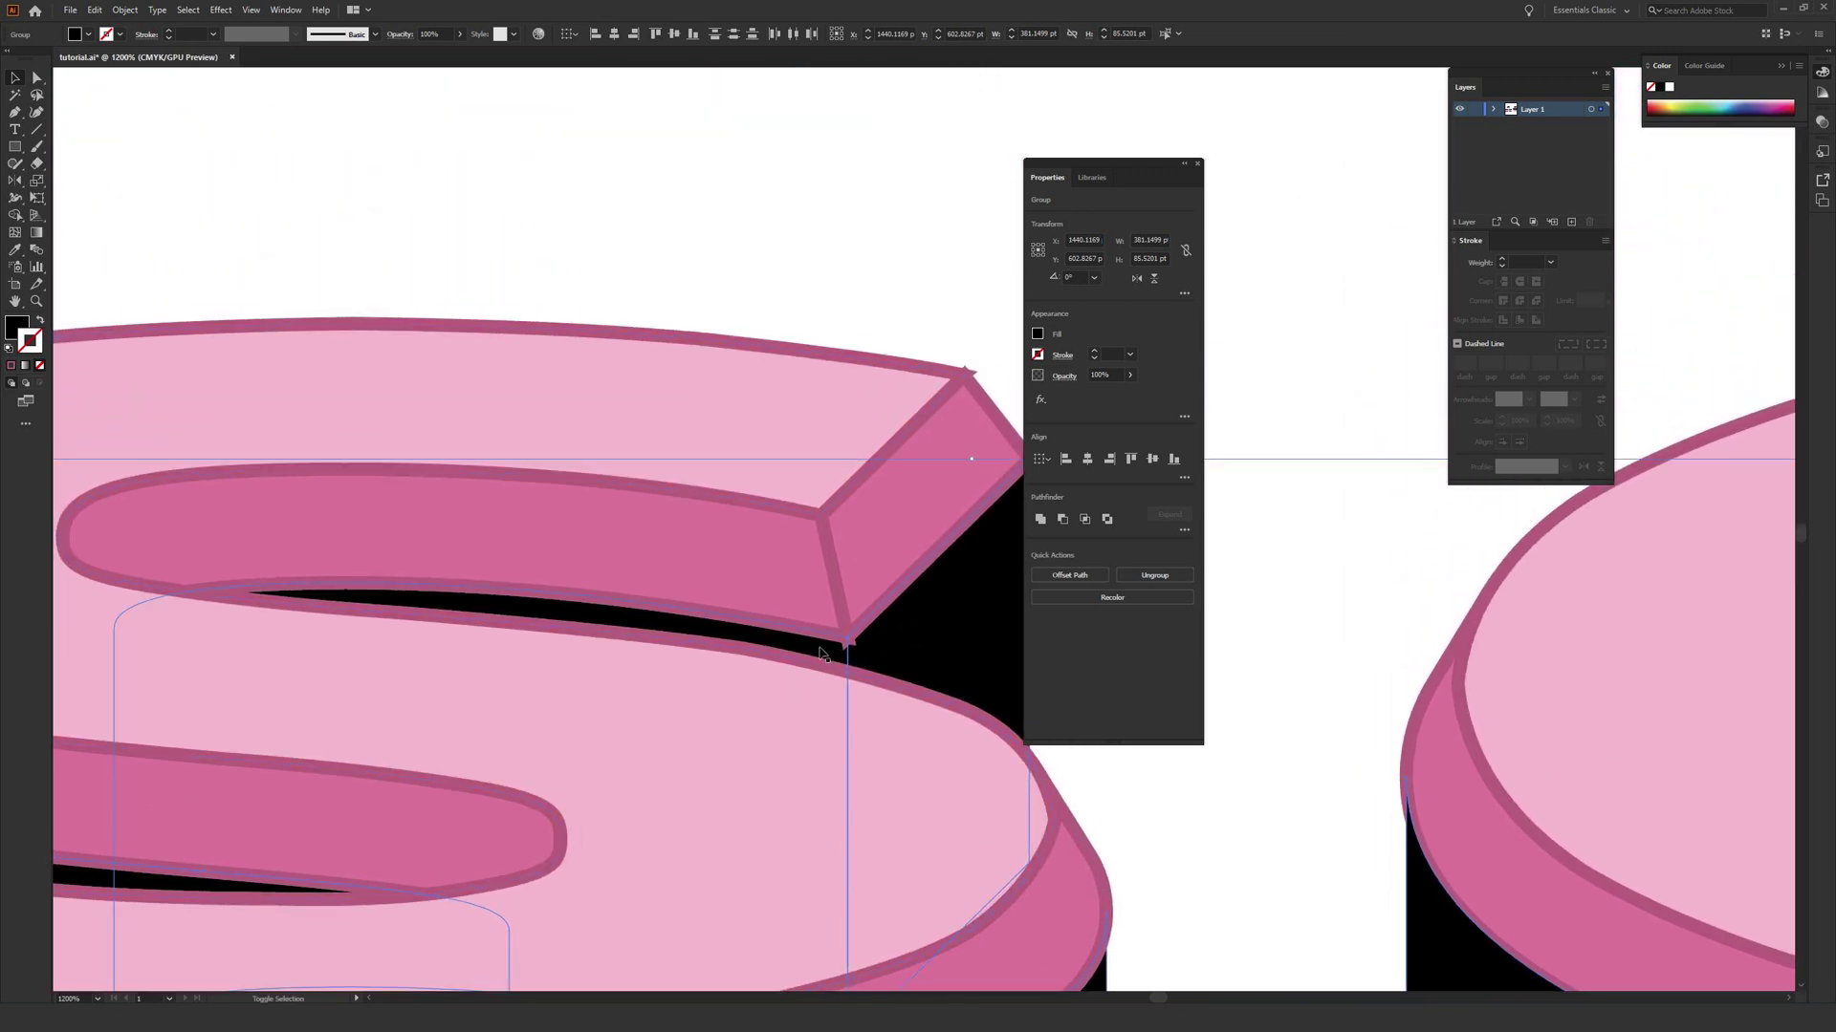
pyautogui.press('a')
pyautogui.hotkey('ctrl', 'shift', ']')
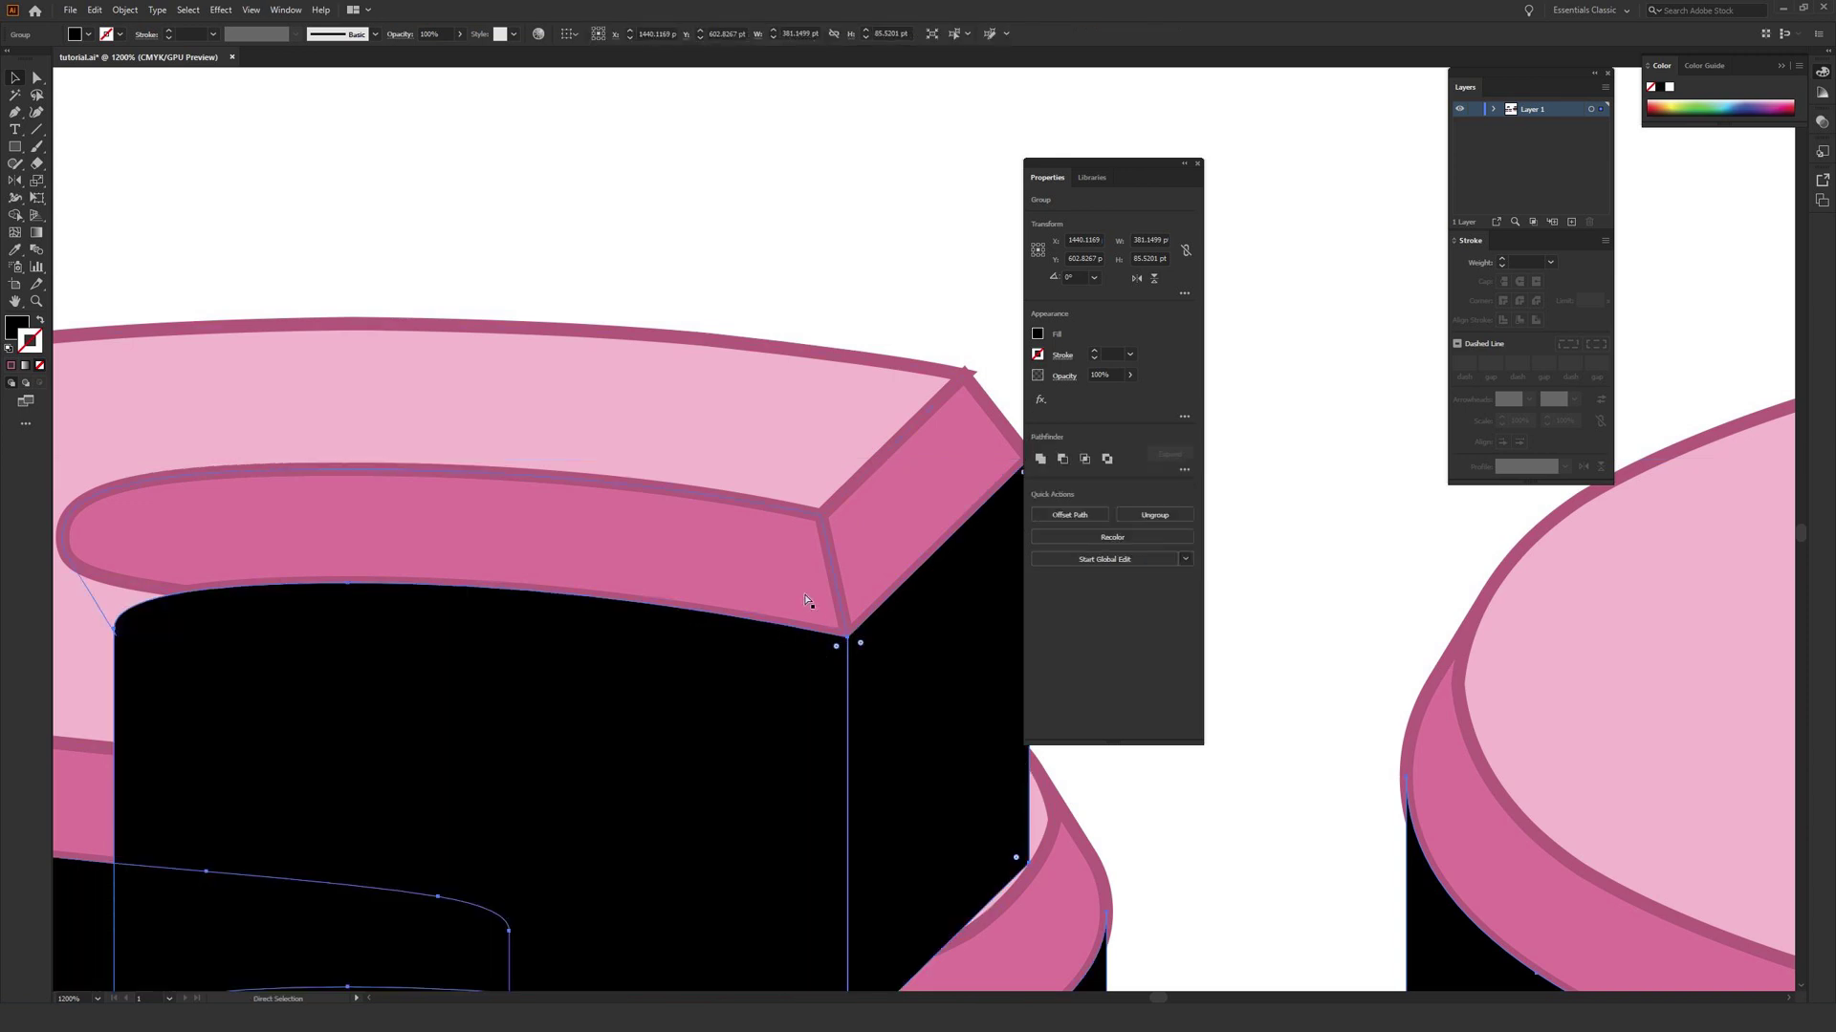
# Copy the bevel's pink fill and stroke to the side-face group with the Eyedropper
pyautogui.hotkey('ctrl', '-')
pyautogui.hotkey('ctrl', '-')
pyautogui.hotkey('ctrl', '-')
pyautogui.hotkey('ctrl', '-')
pyautogui.hotkey('ctrl', '-')
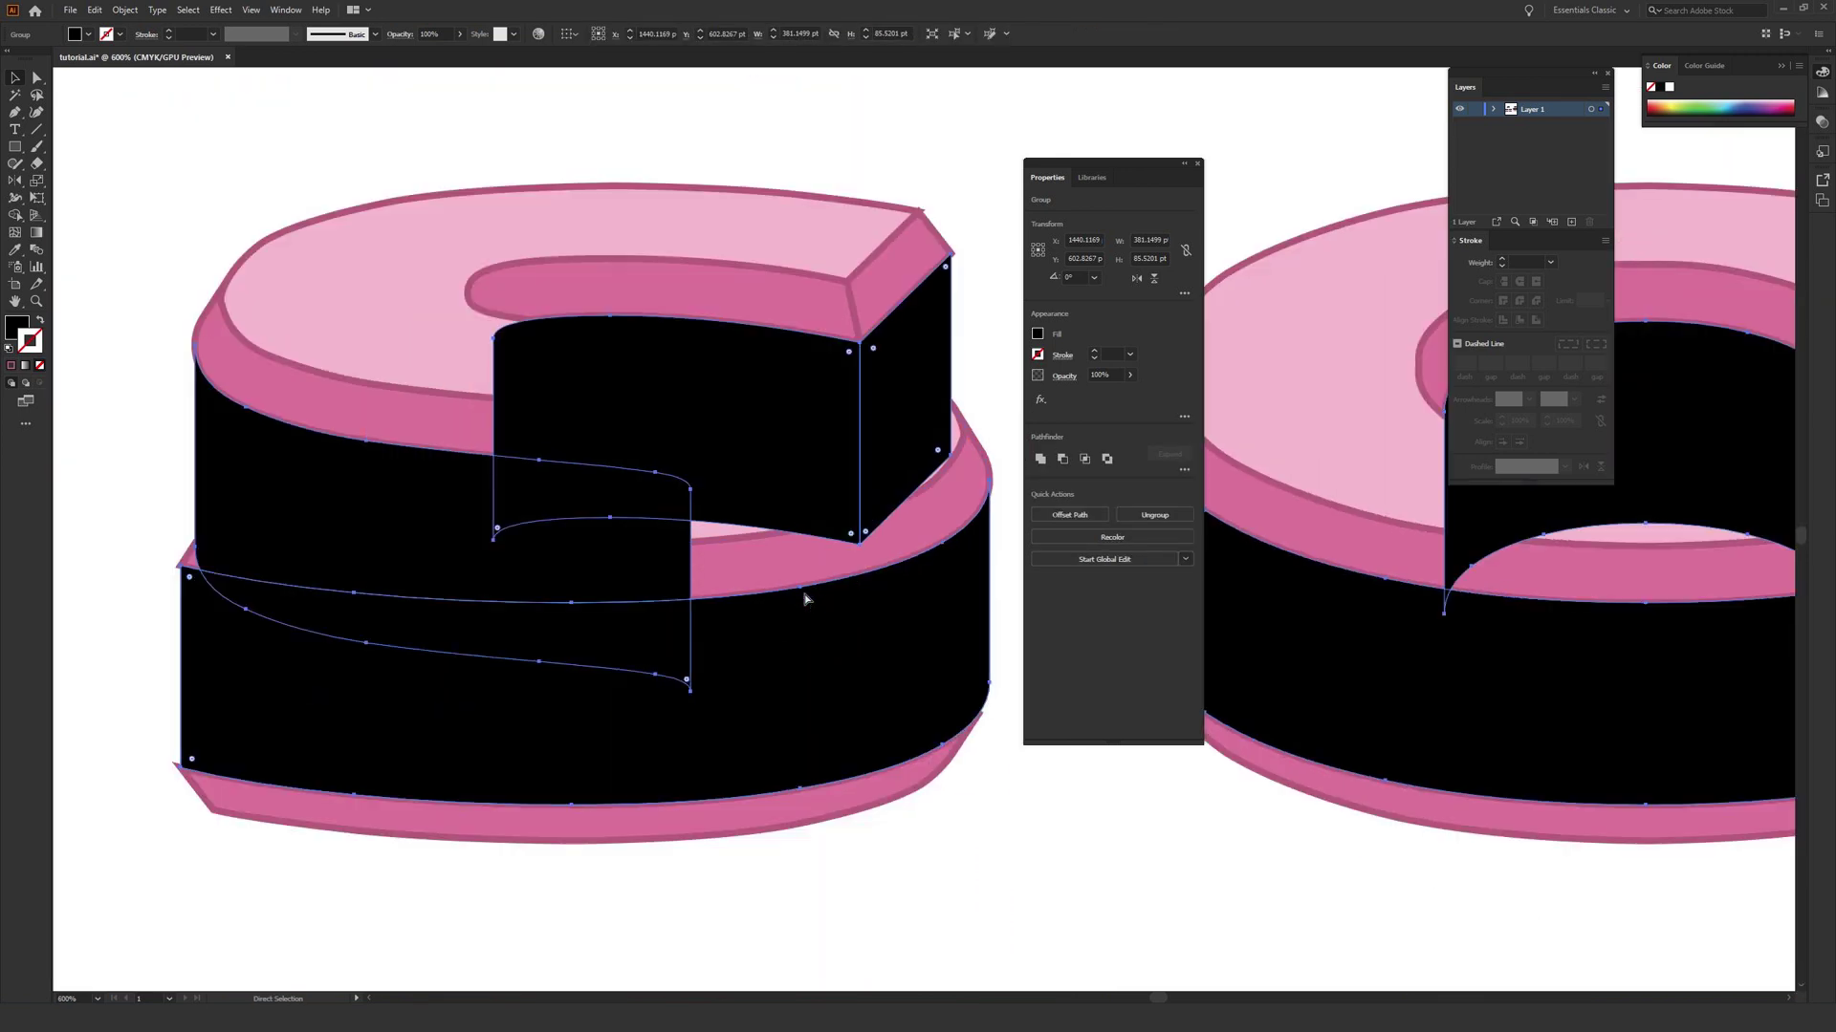
pyautogui.press('v')
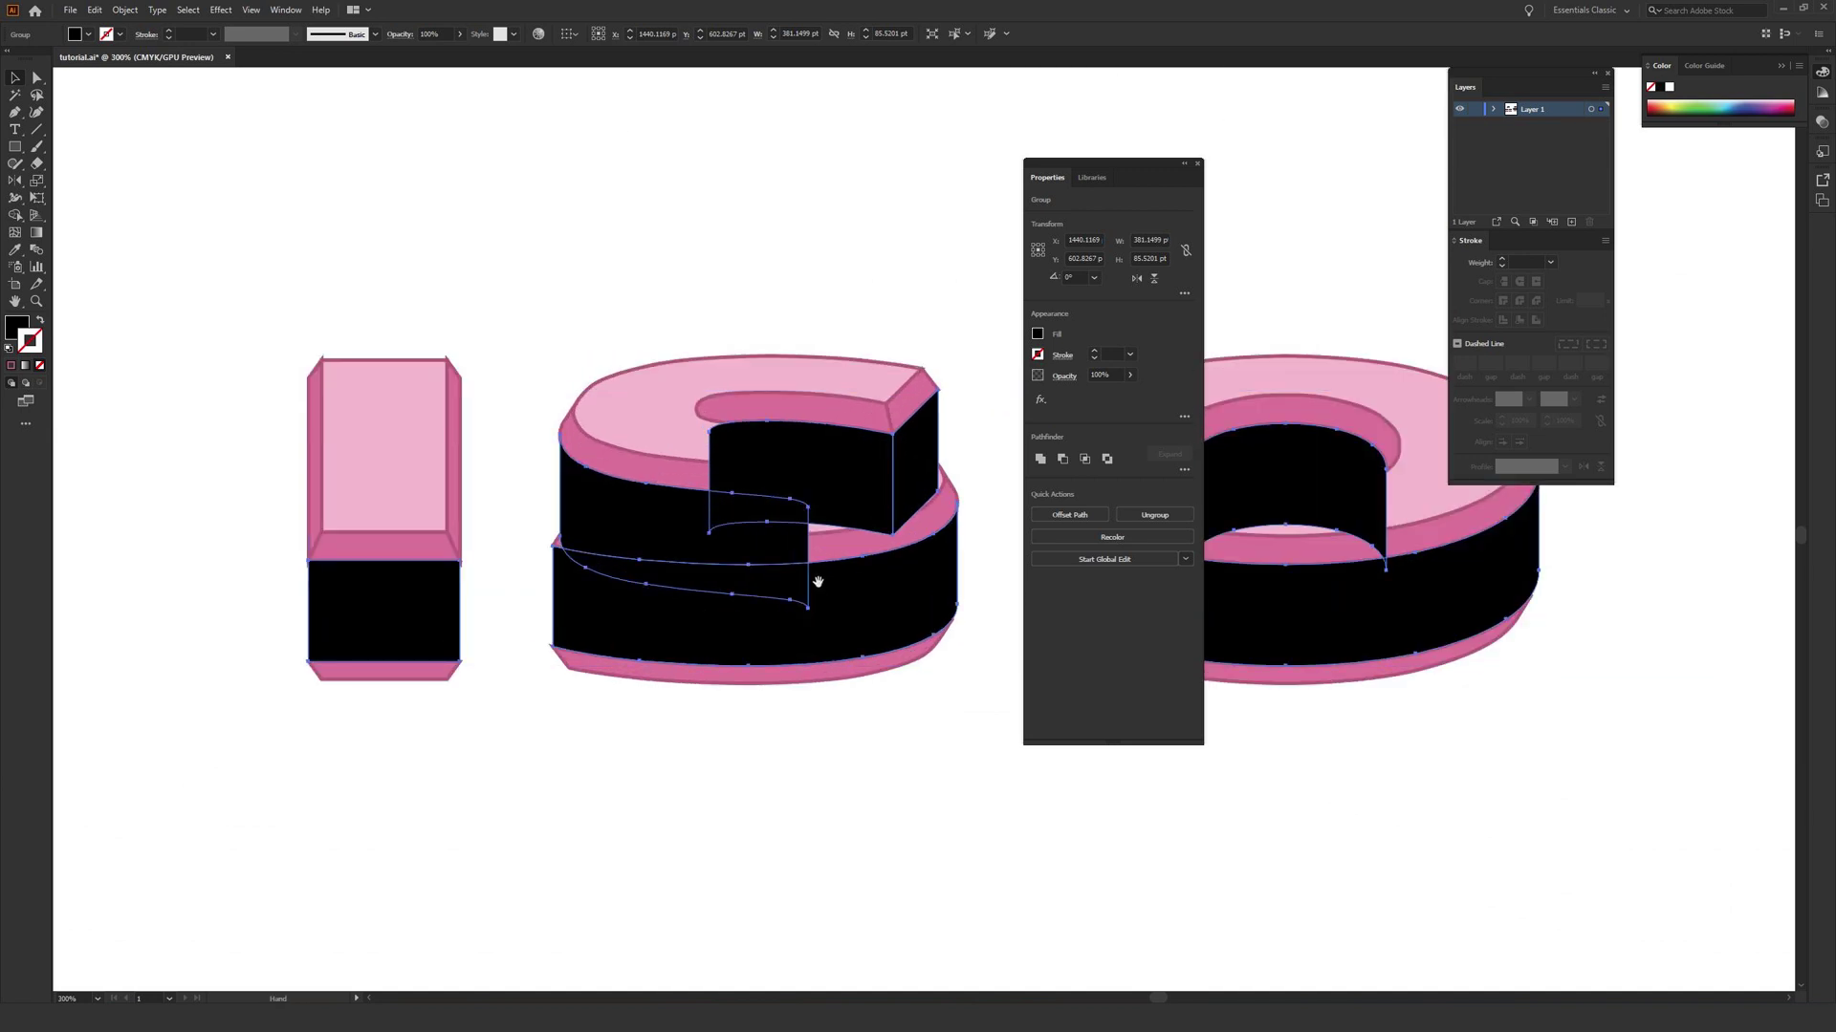
pyautogui.hotkey('ctrl', '+')
pyautogui.hotkey('ctrl', '-')
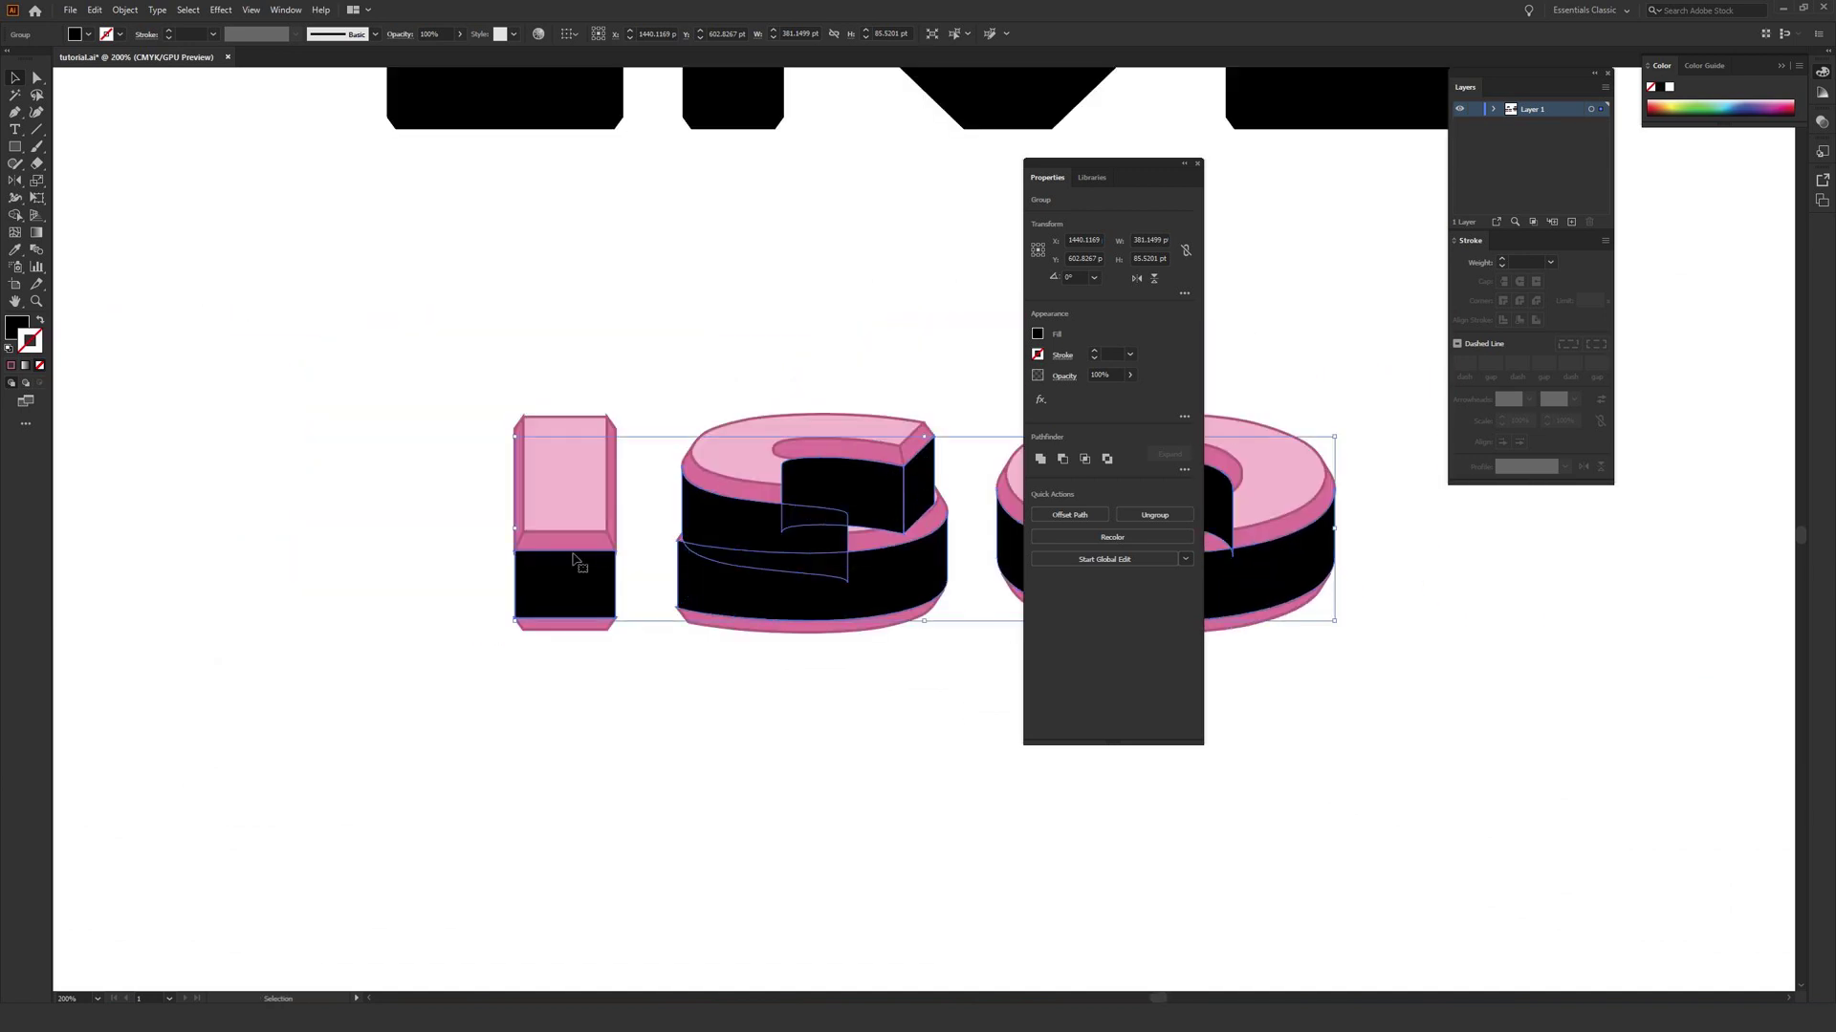
pyautogui.moveTo(579, 524); pyautogui.dragTo(406, 519)
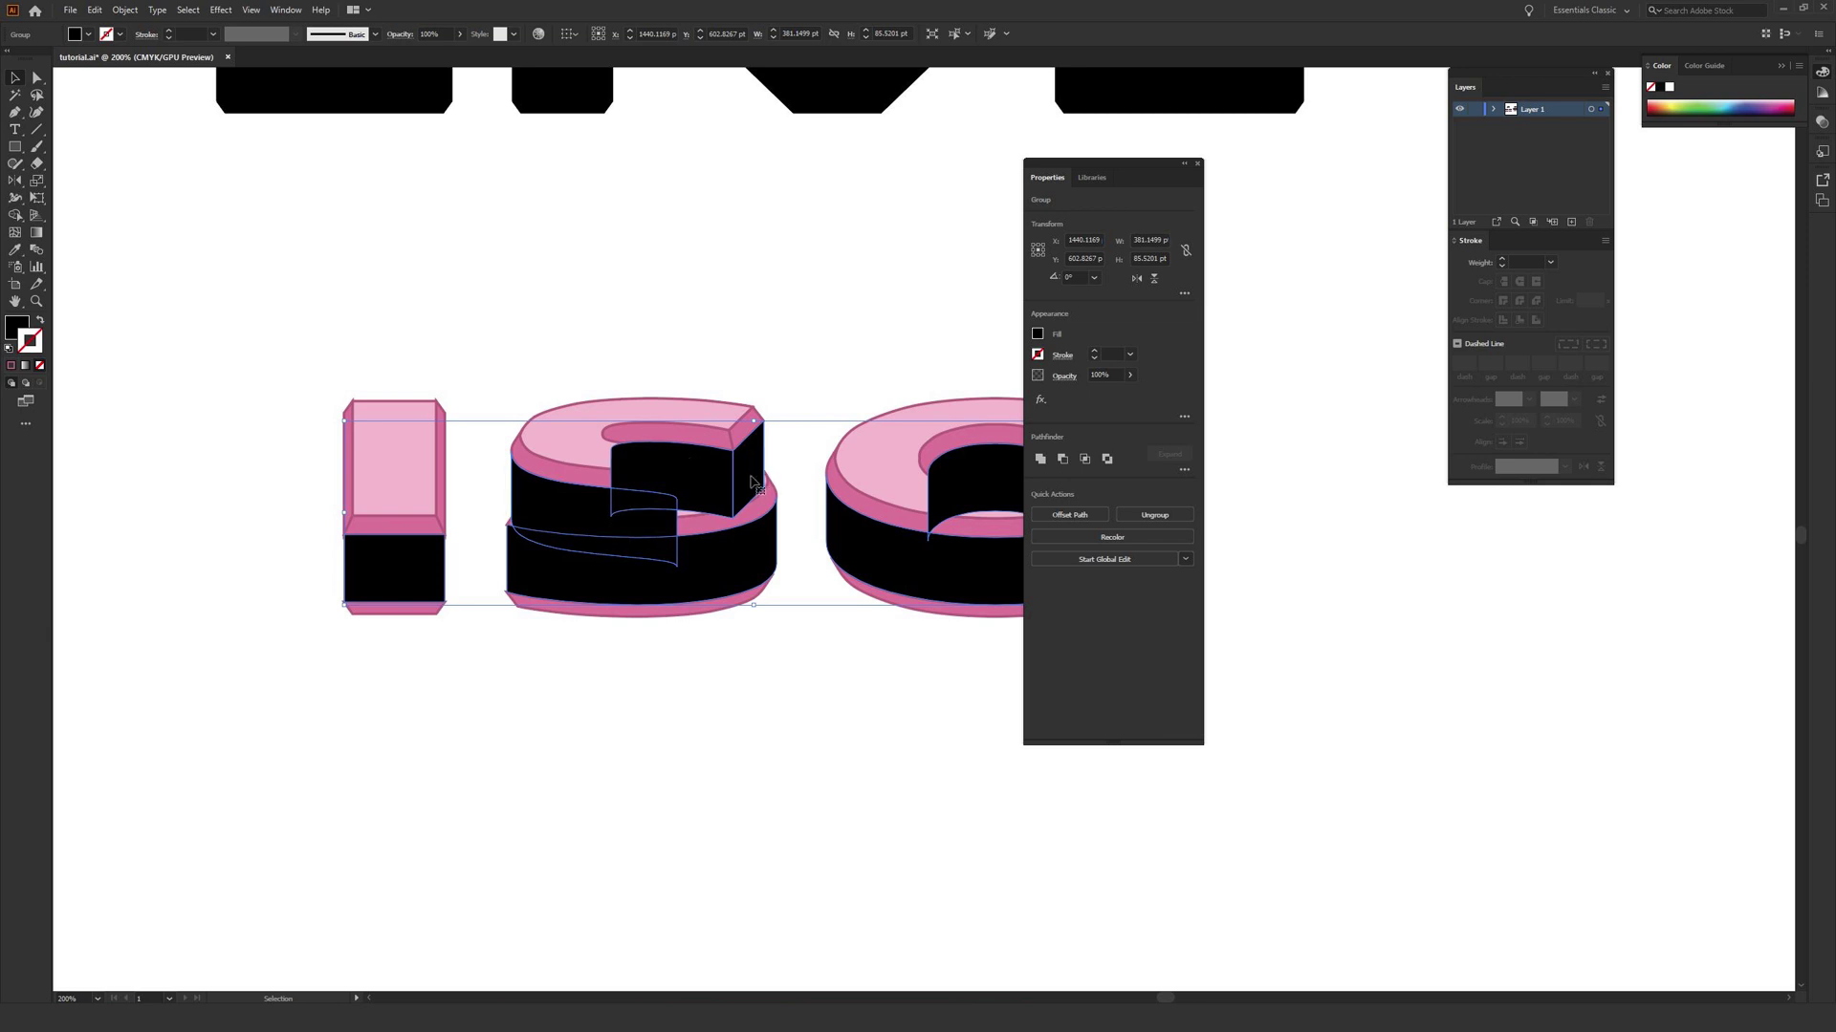
pyautogui.press('i')
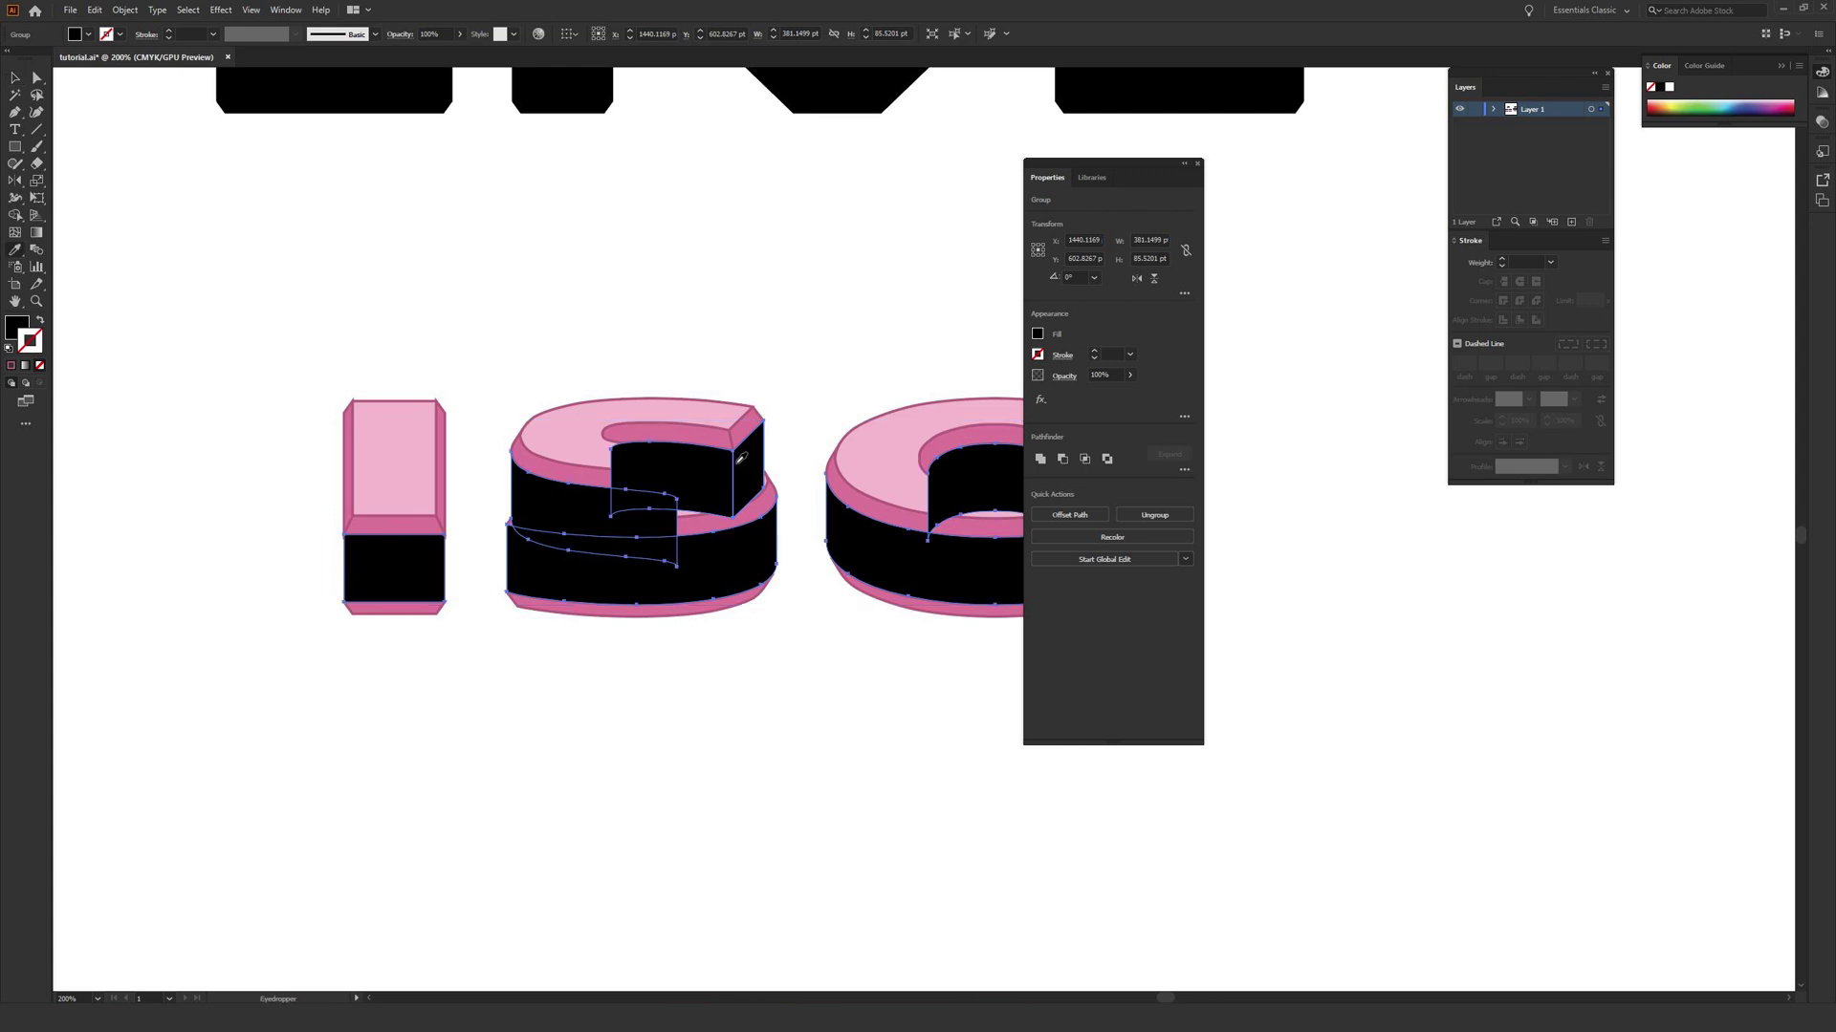
pyautogui.click(403, 518)
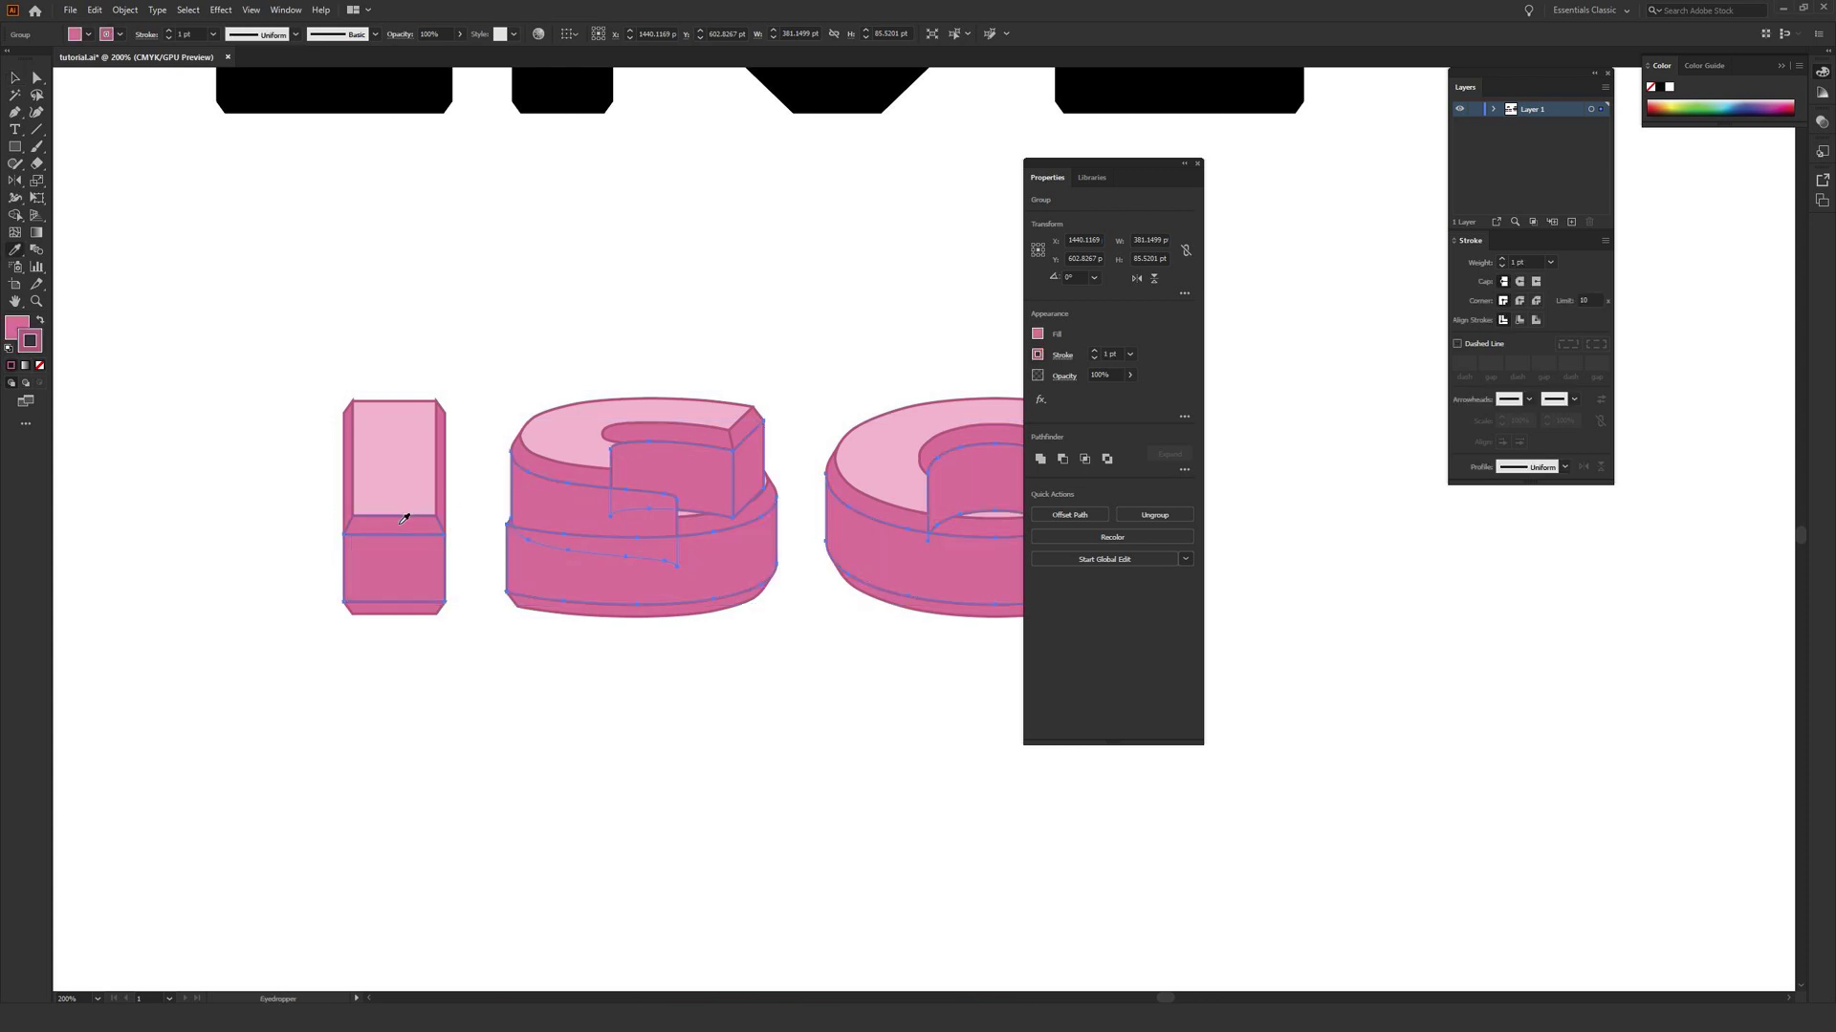
pyautogui.press('v')
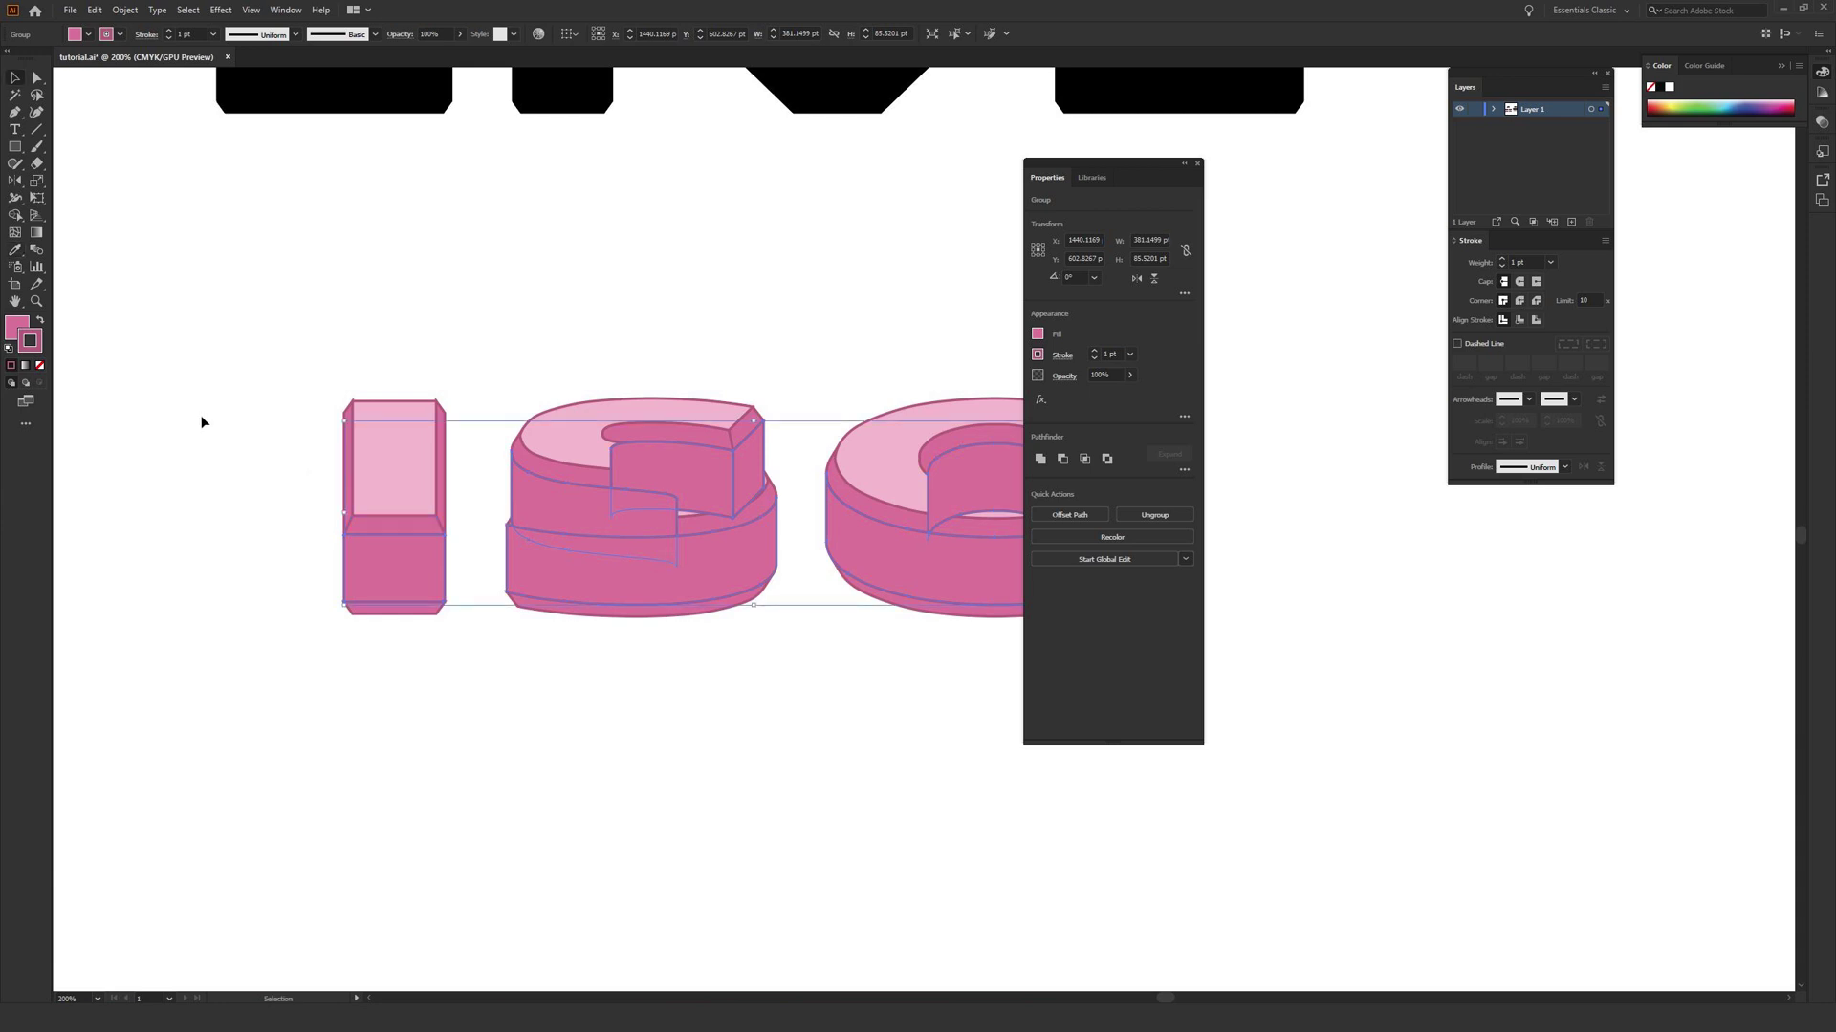
# Set the side-face group's fill to a darker pink, #bc3f72
pyautogui.click(16, 328)
pyautogui.doubleClick(16, 327)
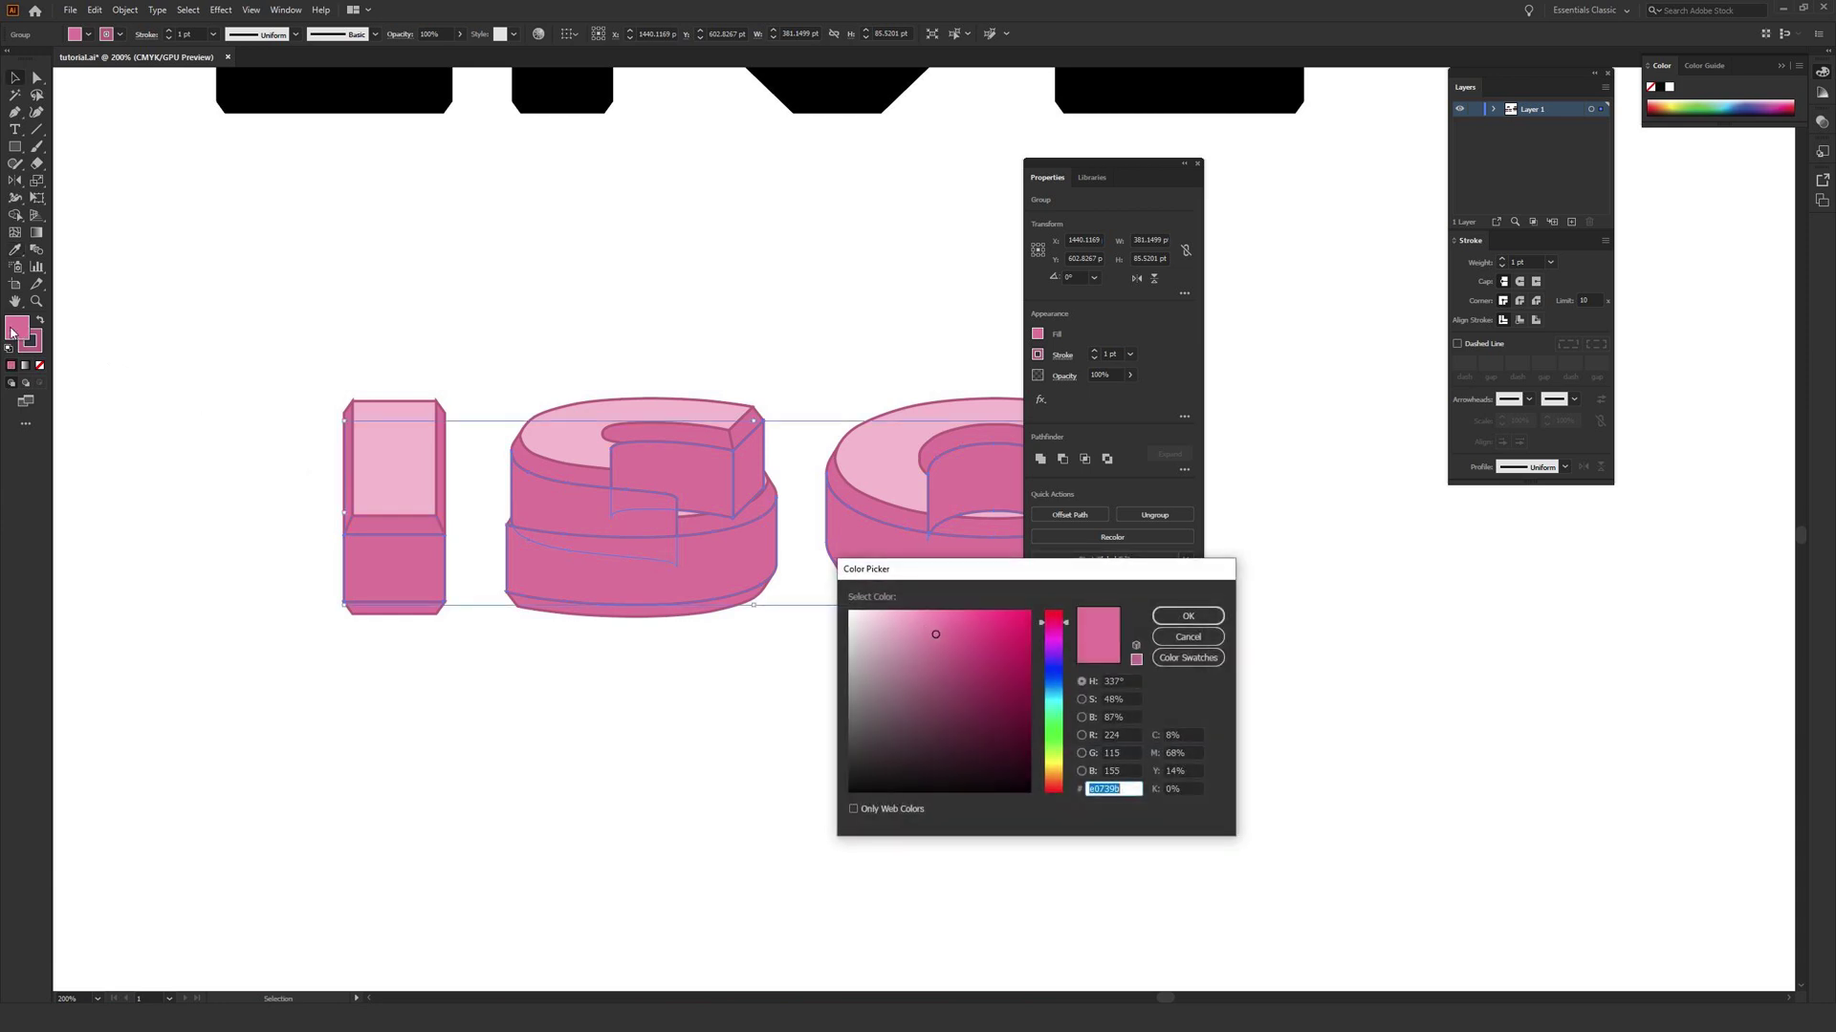
pyautogui.moveTo(958, 646); pyautogui.dragTo(970, 654)
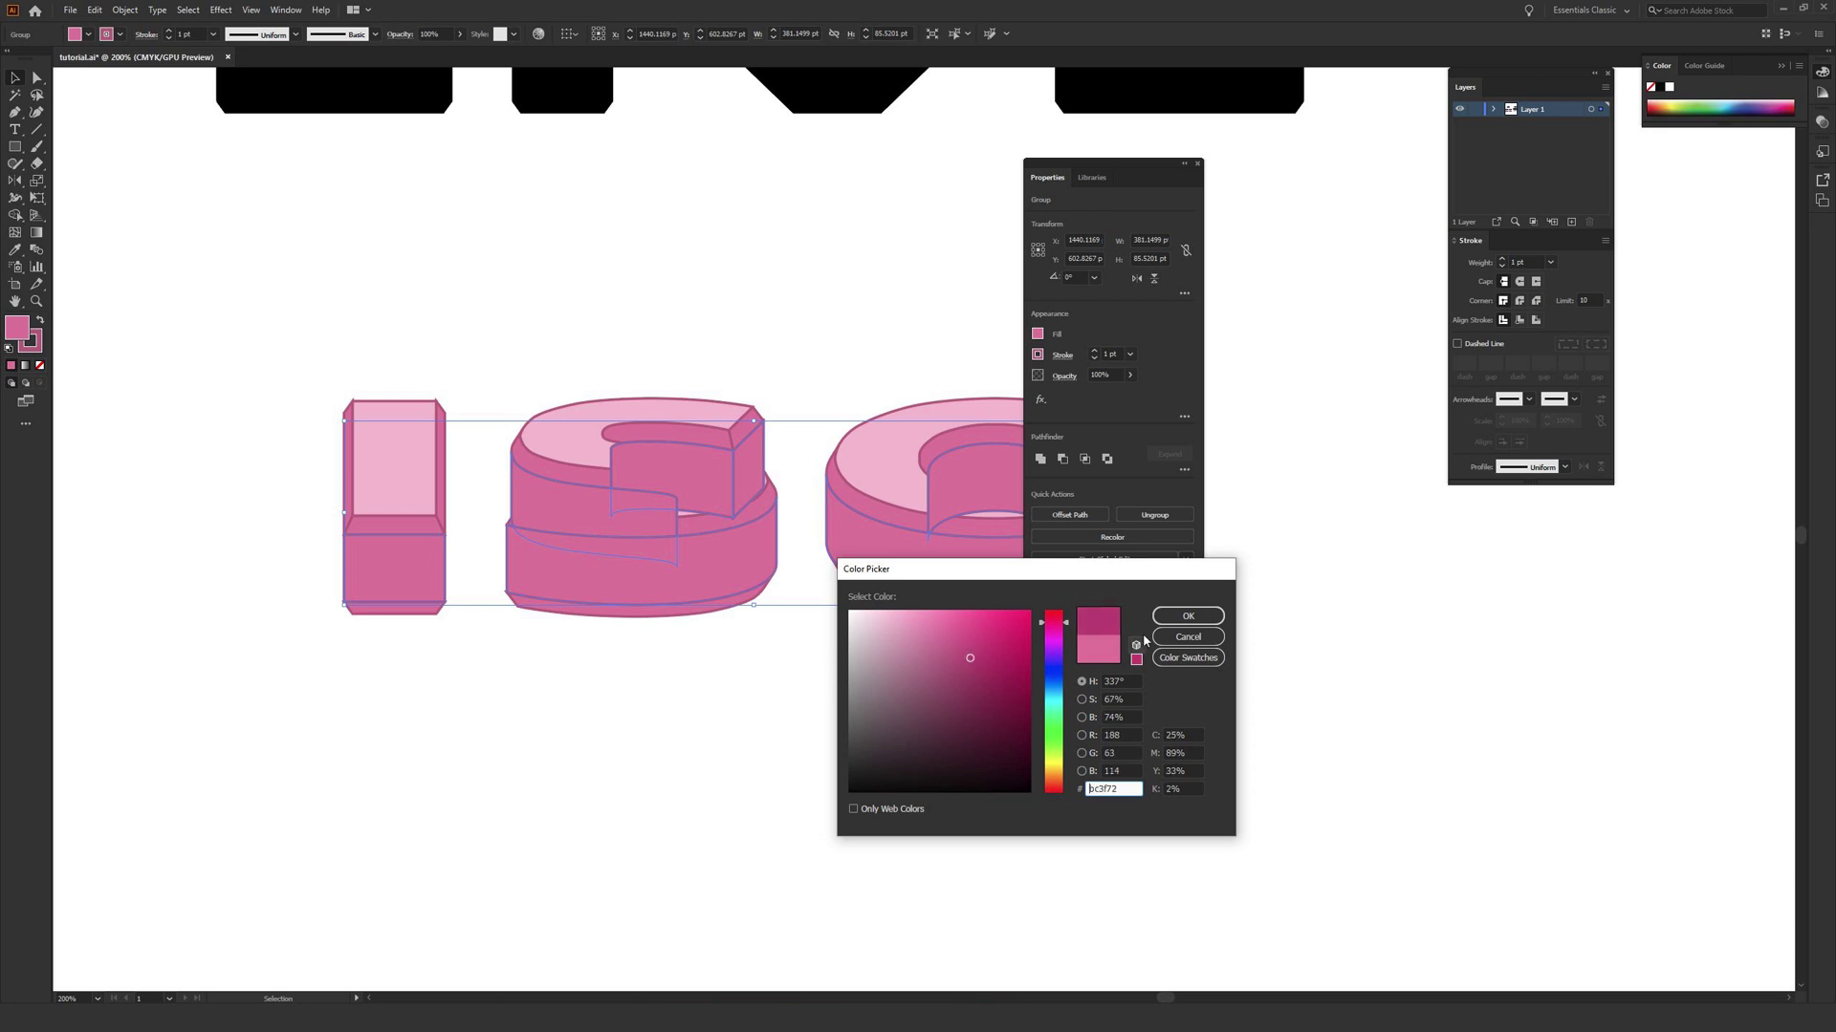
pyautogui.click(1187, 616)
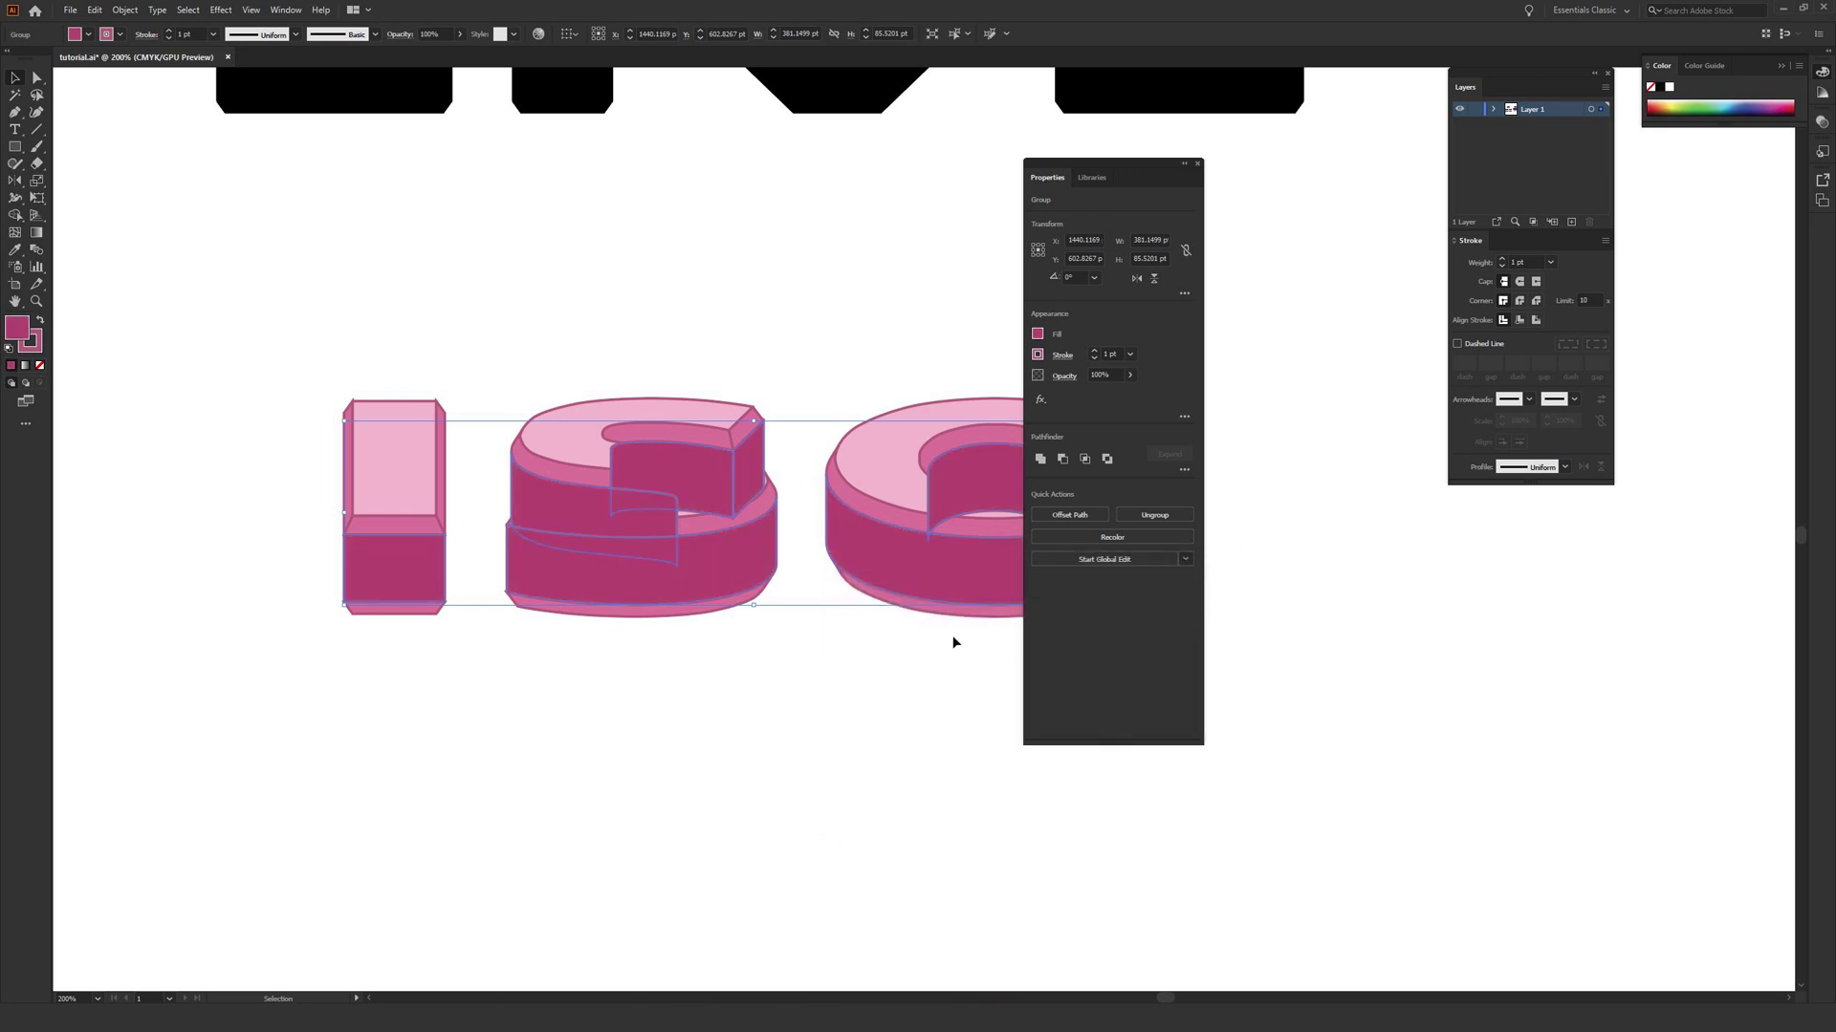
# Send the side-face group to the back of the stacking order and deselect it
pyautogui.moveTo(758, 598); pyautogui.dragTo(628, 640)
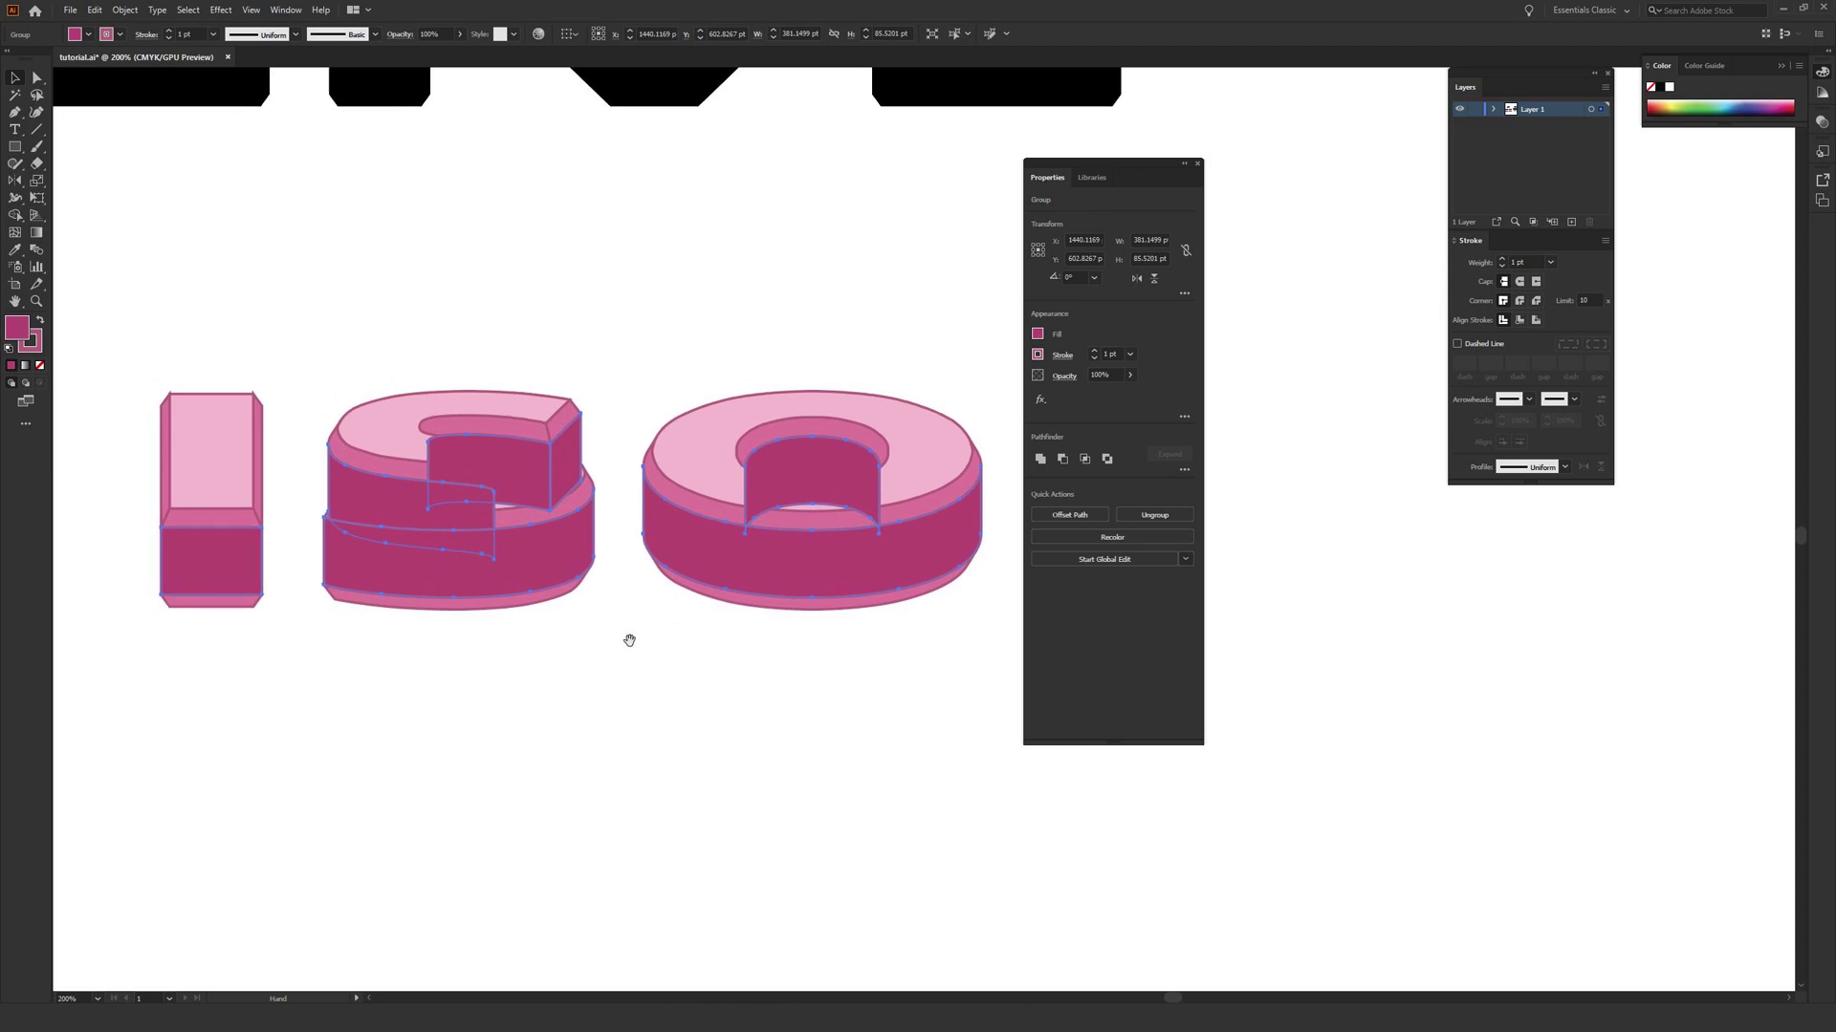
pyautogui.rightClick(531, 486)
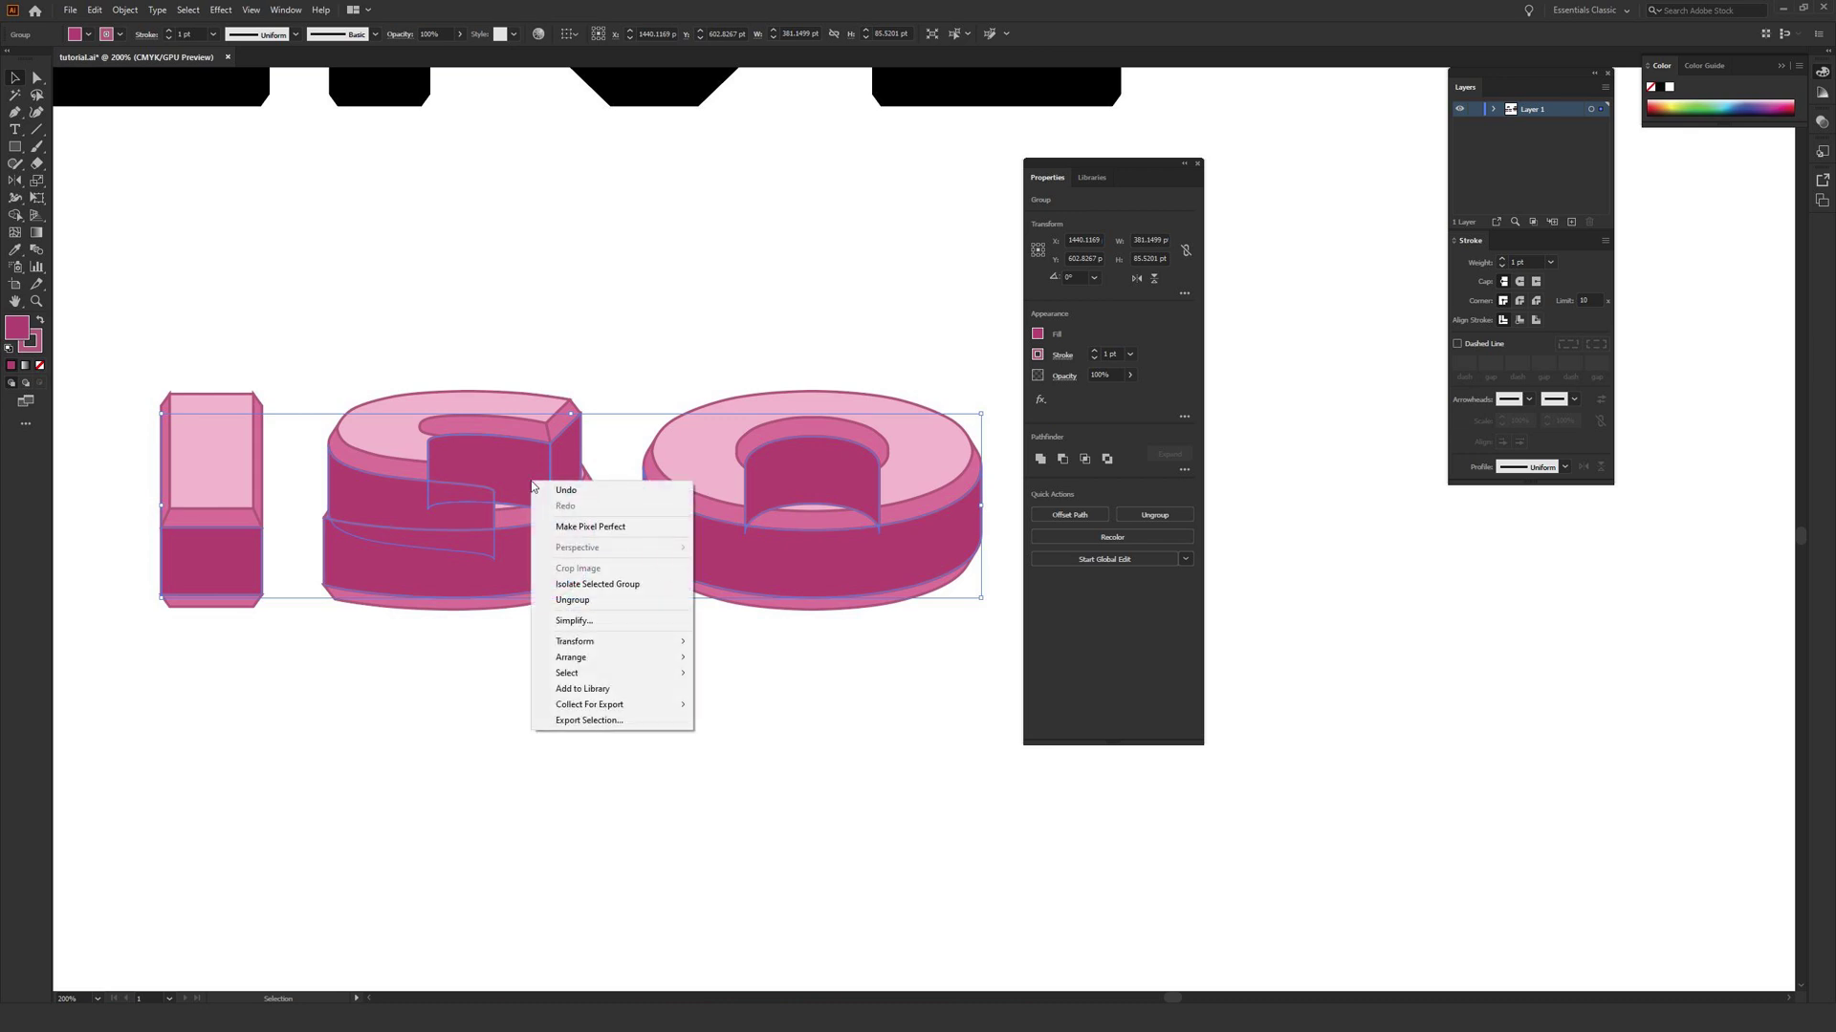
pyautogui.moveTo(660, 660)
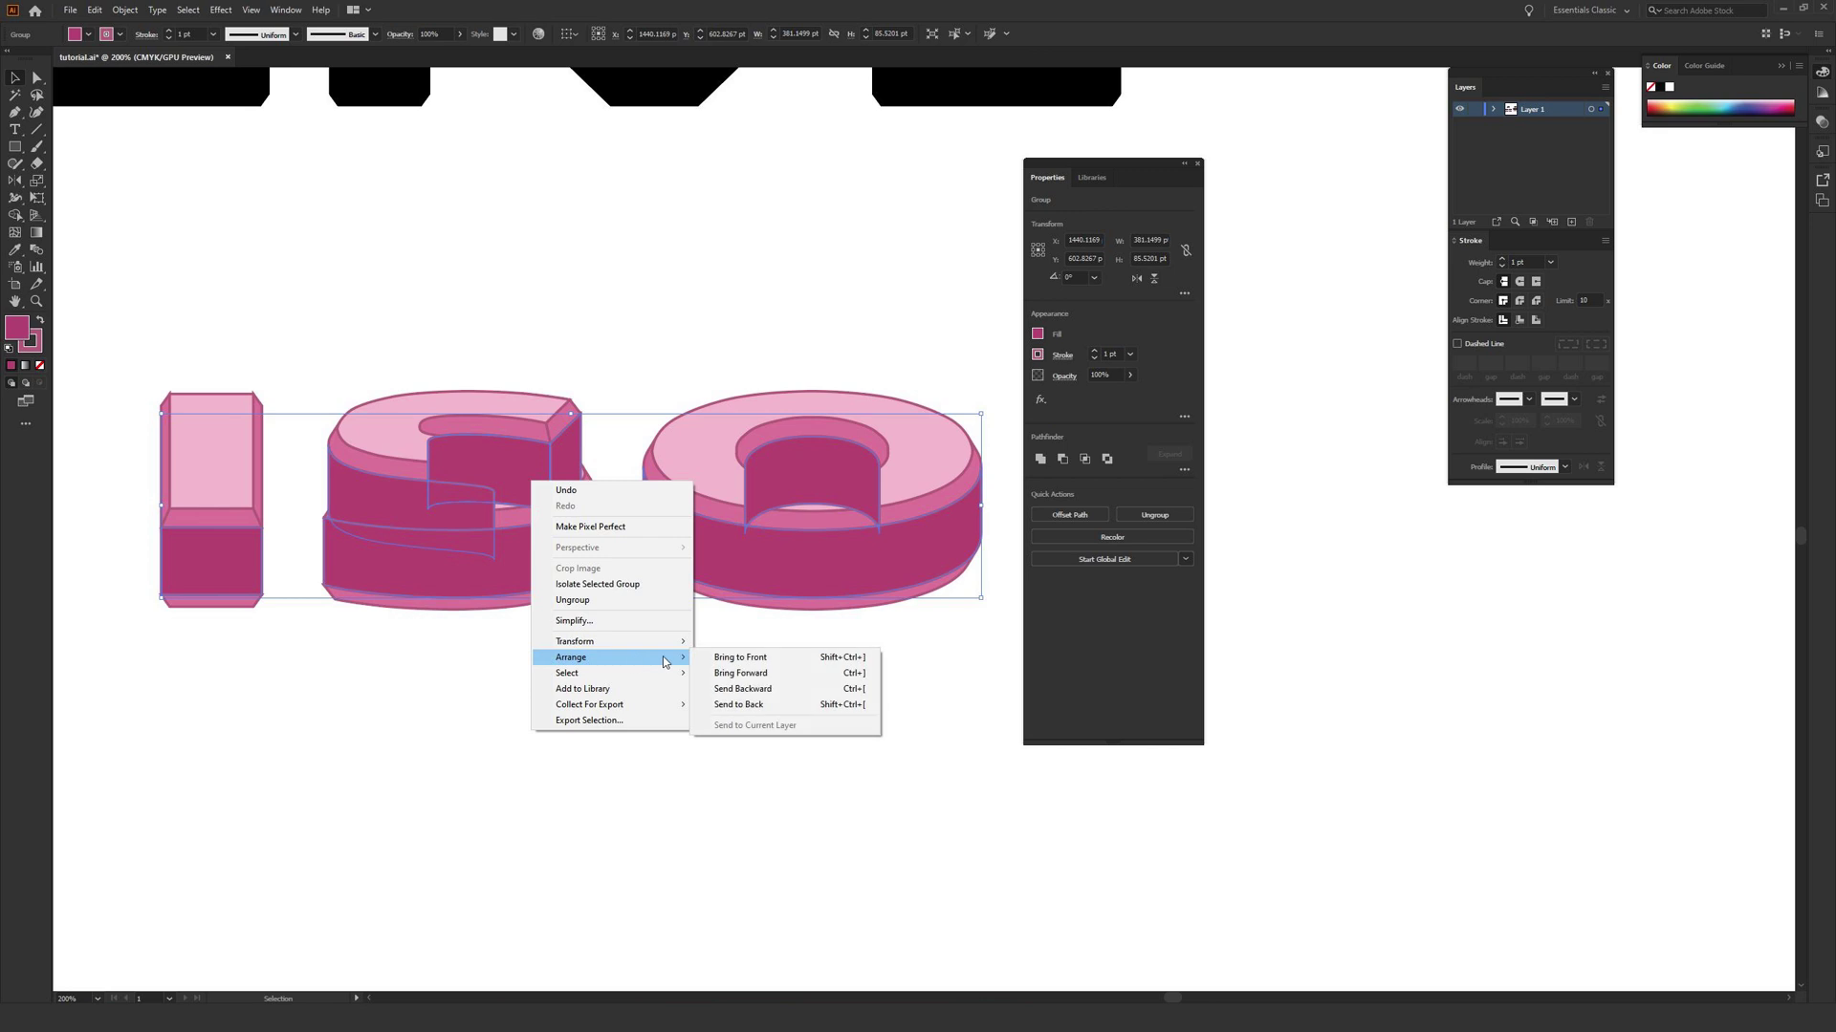
pyautogui.click(795, 707)
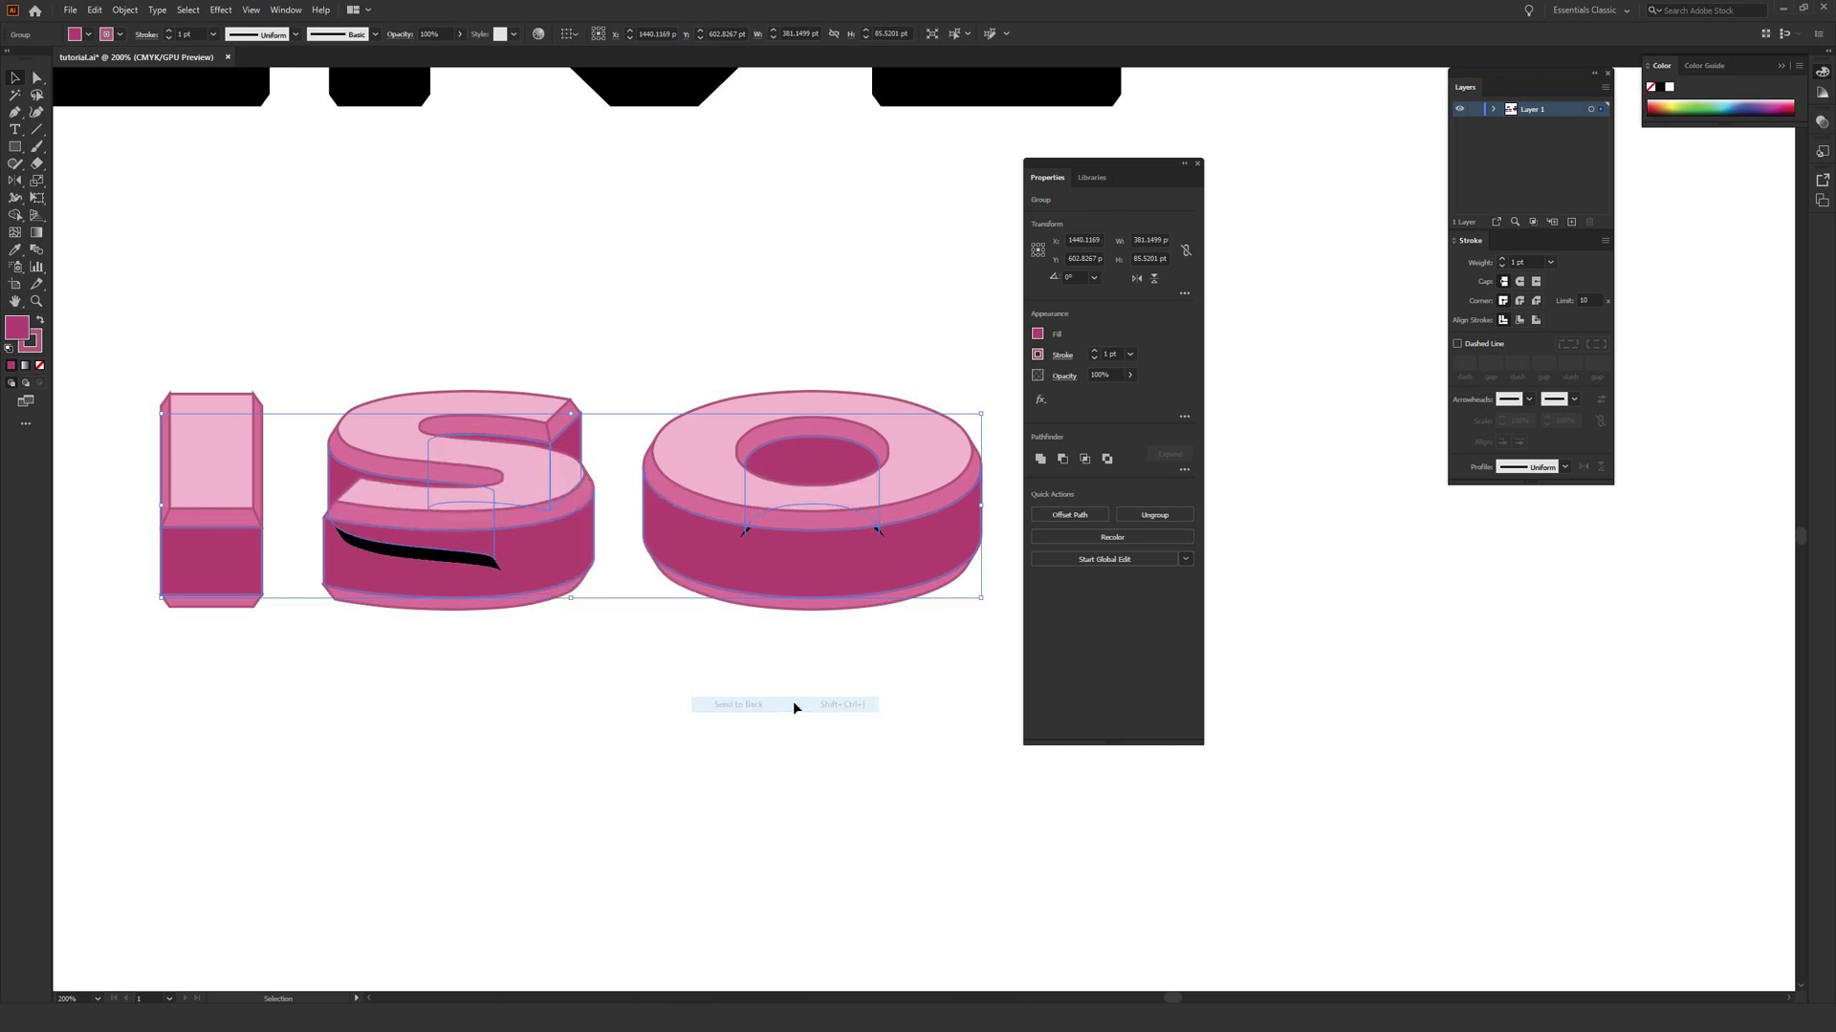
pyautogui.click(711, 704)
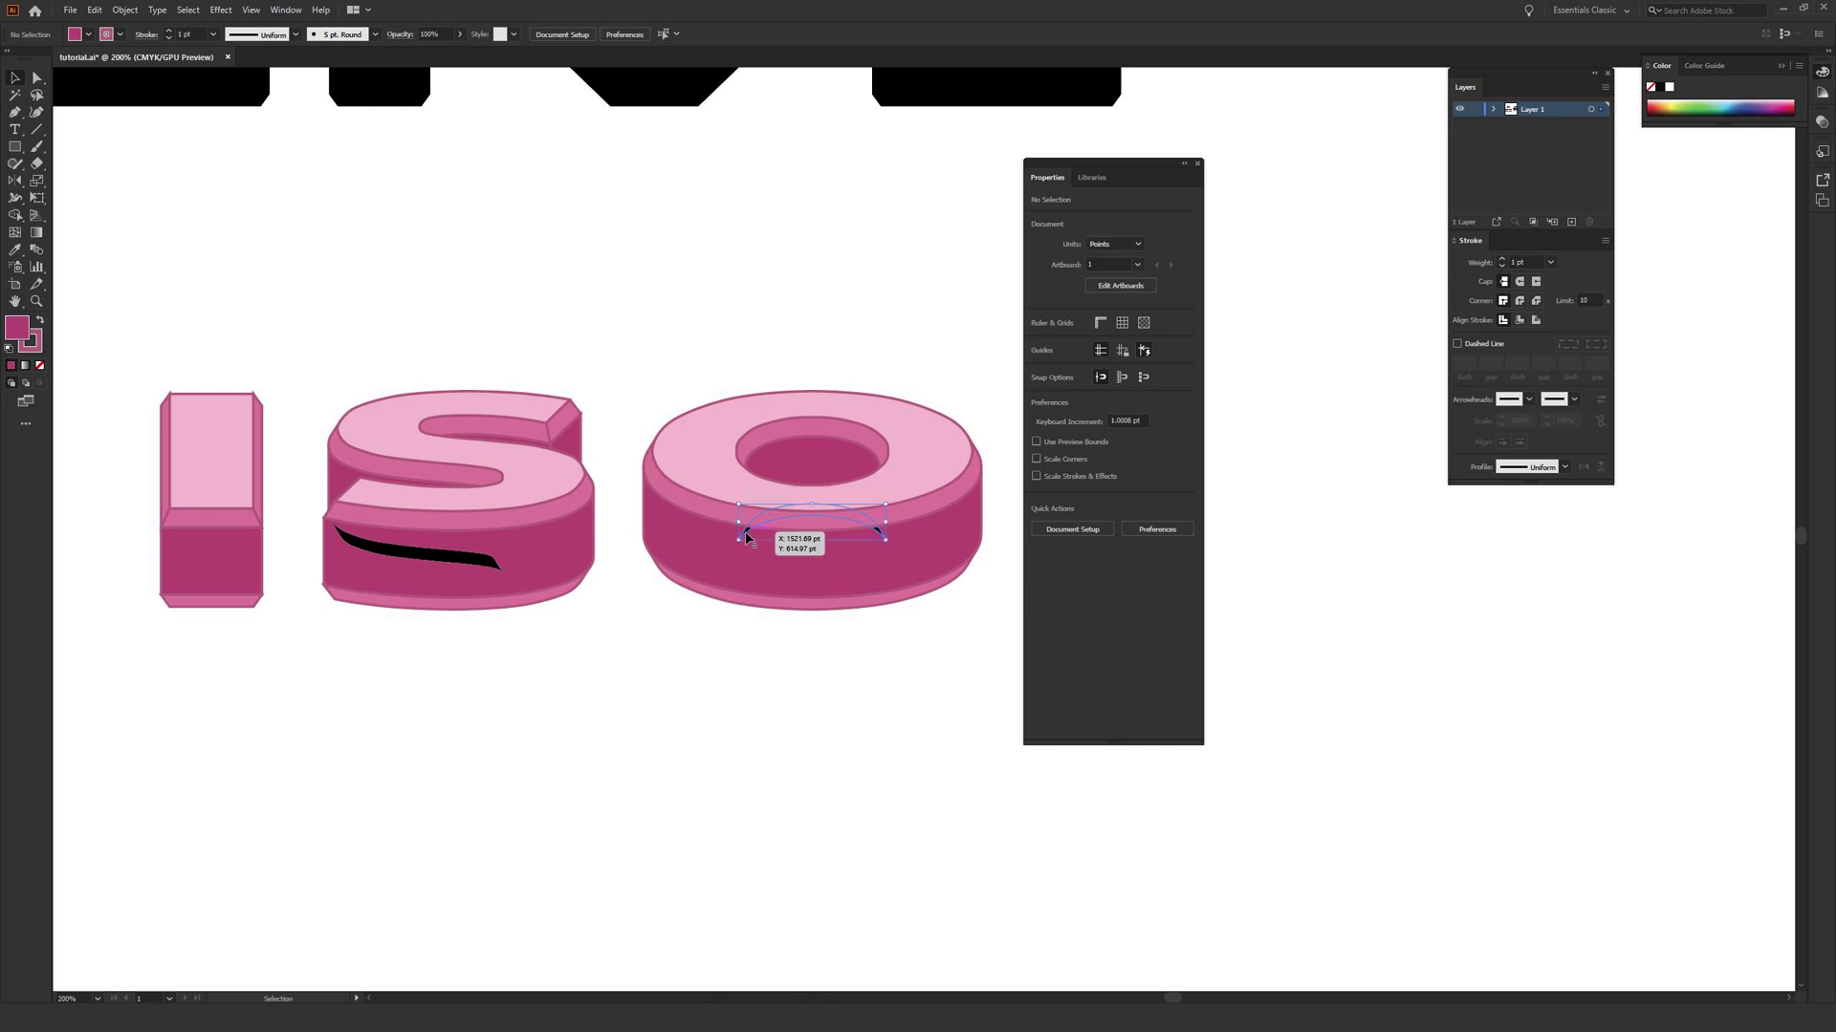
# Delete the leftover black shapes showing through the front sides of the O and the S
pyautogui.click(747, 537)
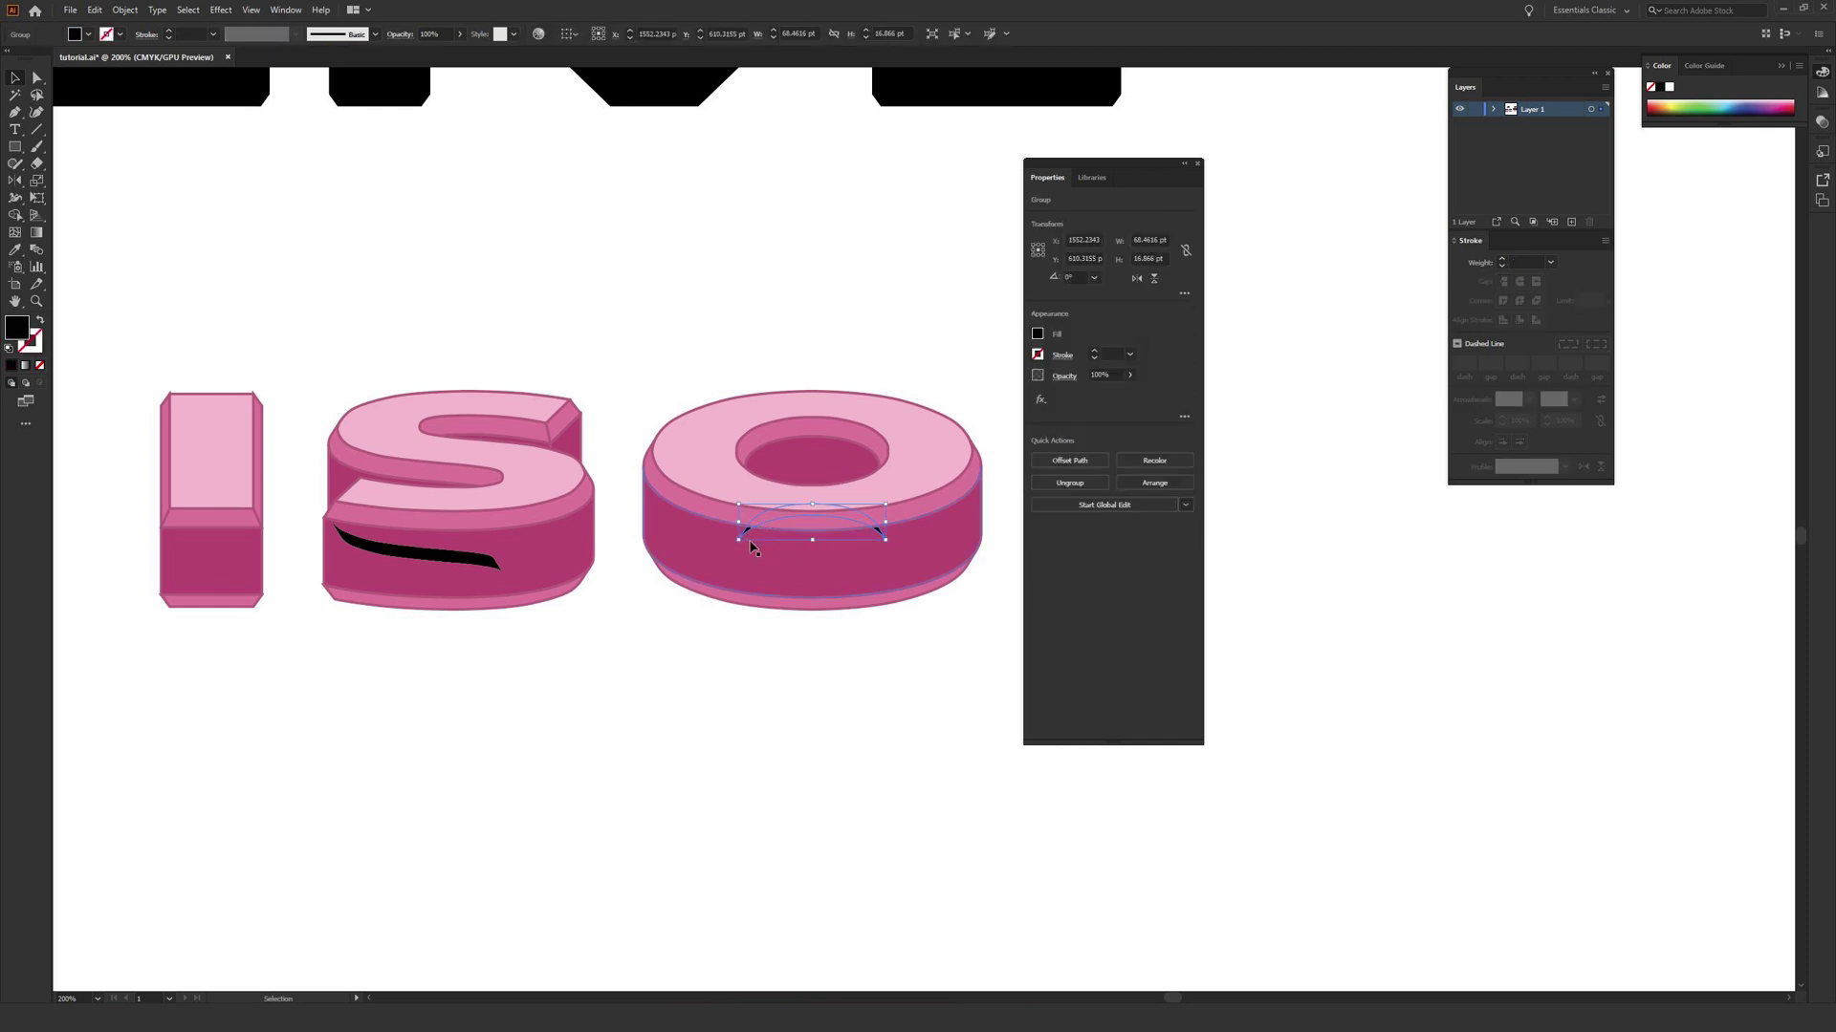
pyautogui.press('Delete')
pyautogui.click(469, 559)
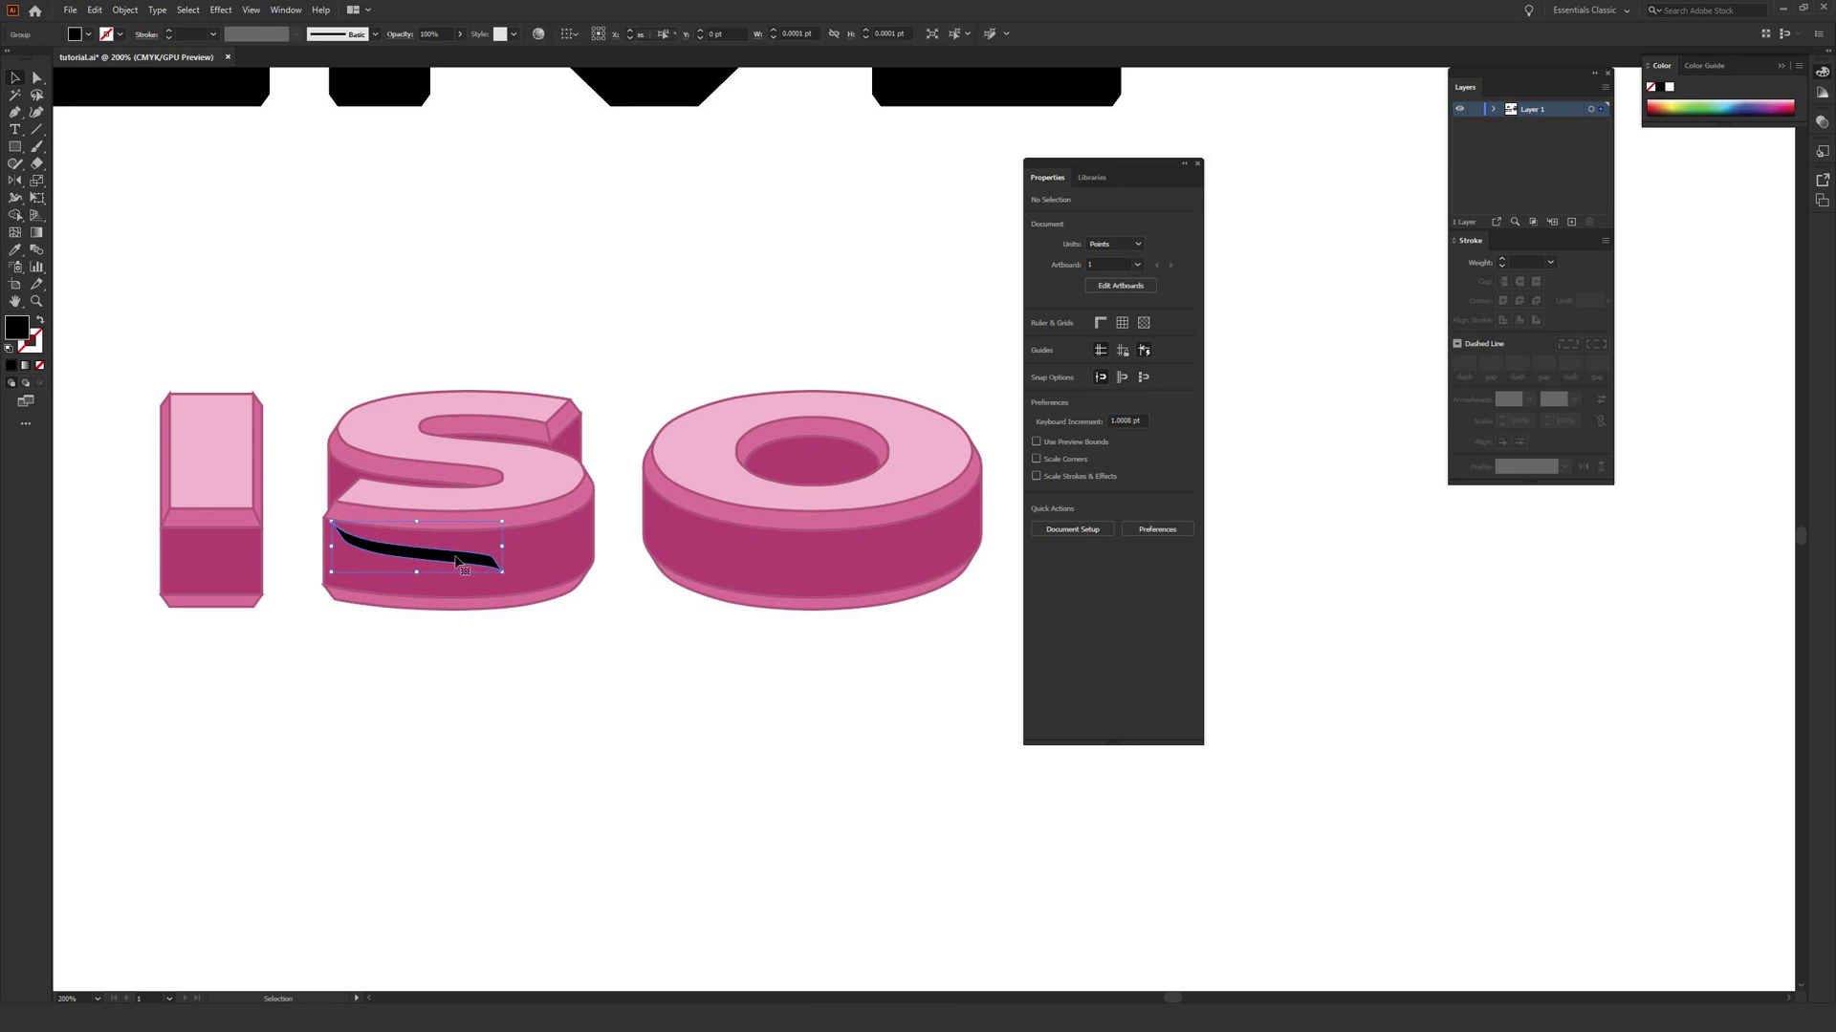
pyautogui.press('Delete')
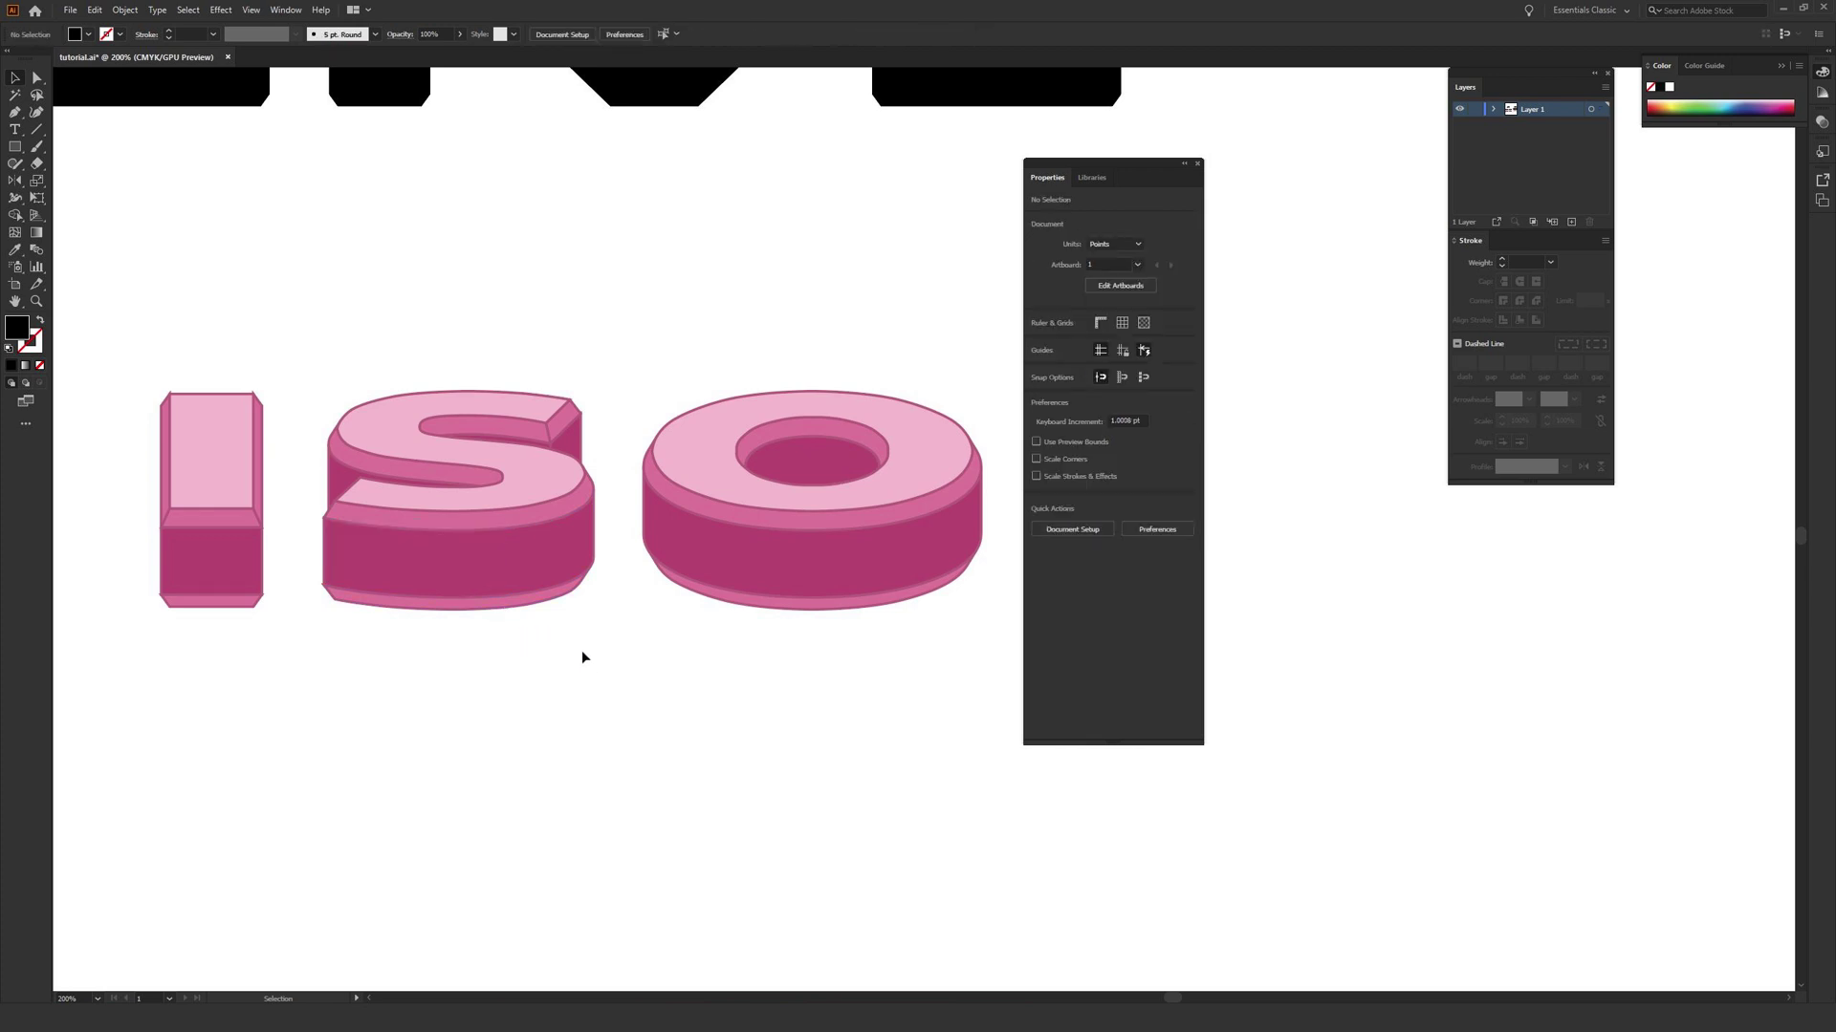
# Try a dark stroke, #8c0c40, on the side-face group and deselect it
pyautogui.click(700, 551)
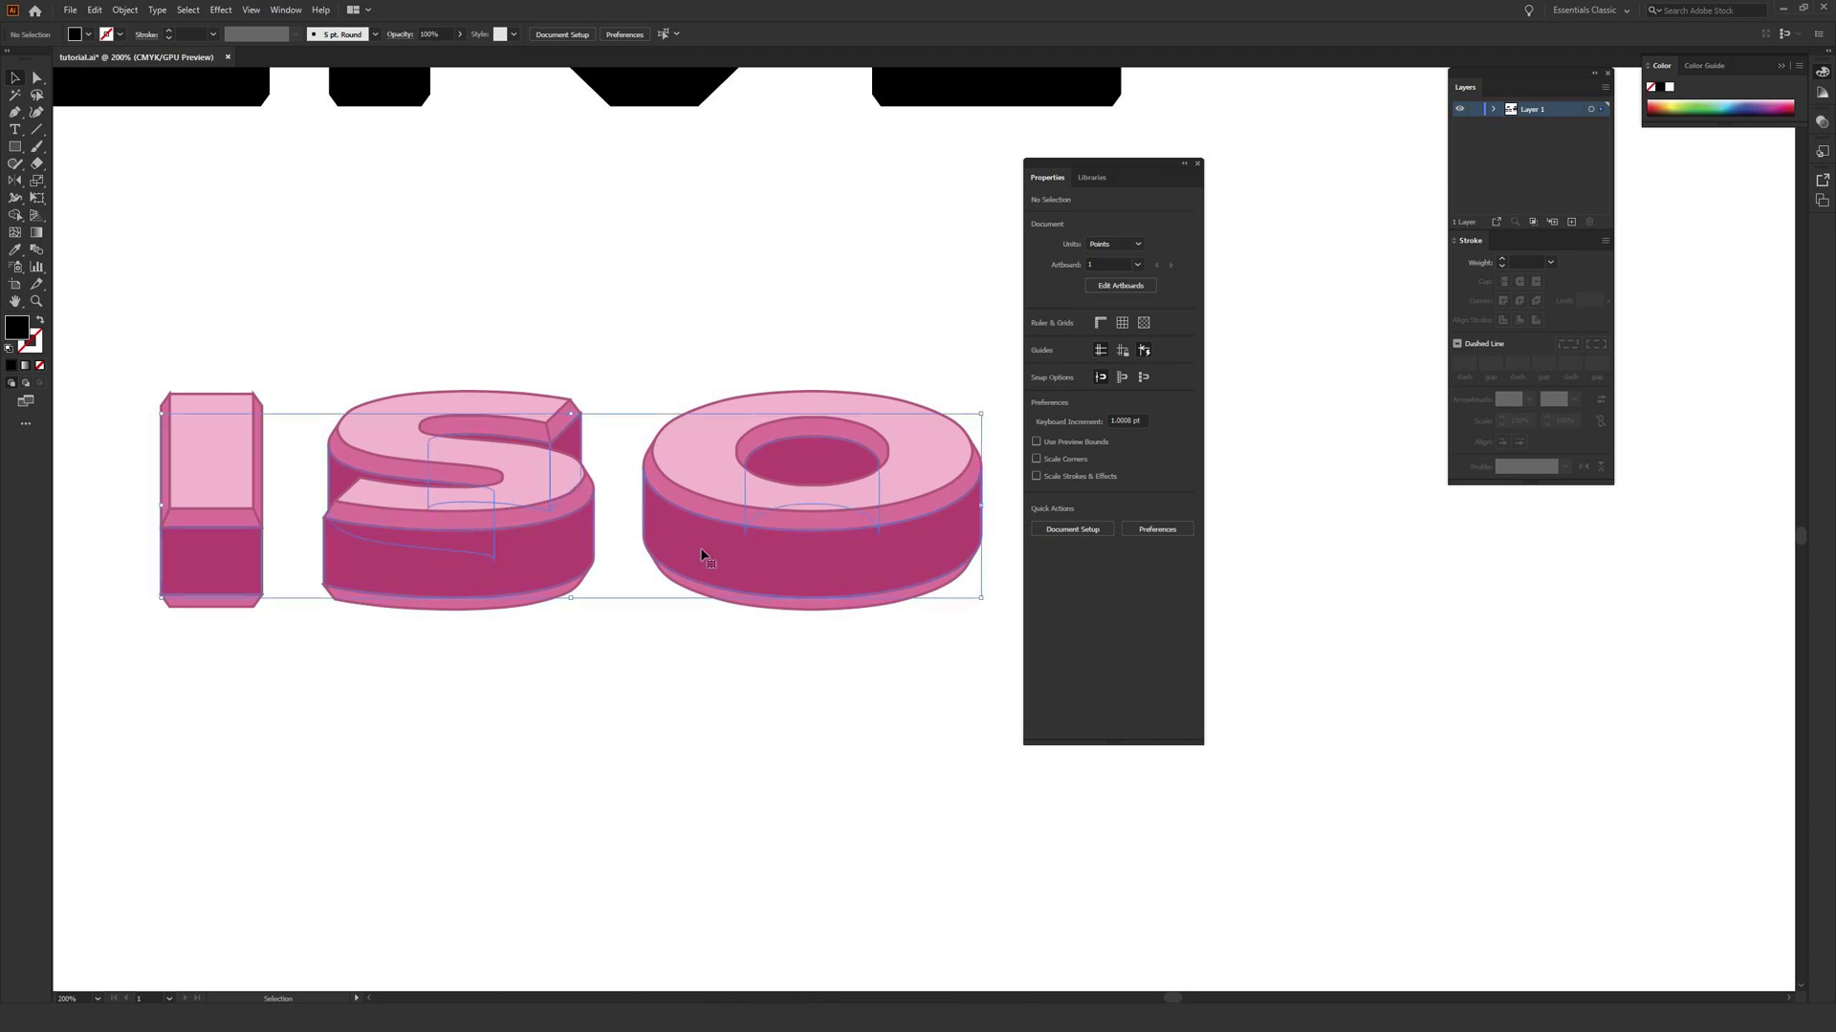
pyautogui.doubleClick(36, 348)
pyautogui.moveTo(994, 695)
pyautogui.mouseDown()
pyautogui.moveTo(996, 677)
pyautogui.moveTo(1017, 690)
pyautogui.mouseUp()
pyautogui.click(1187, 616)
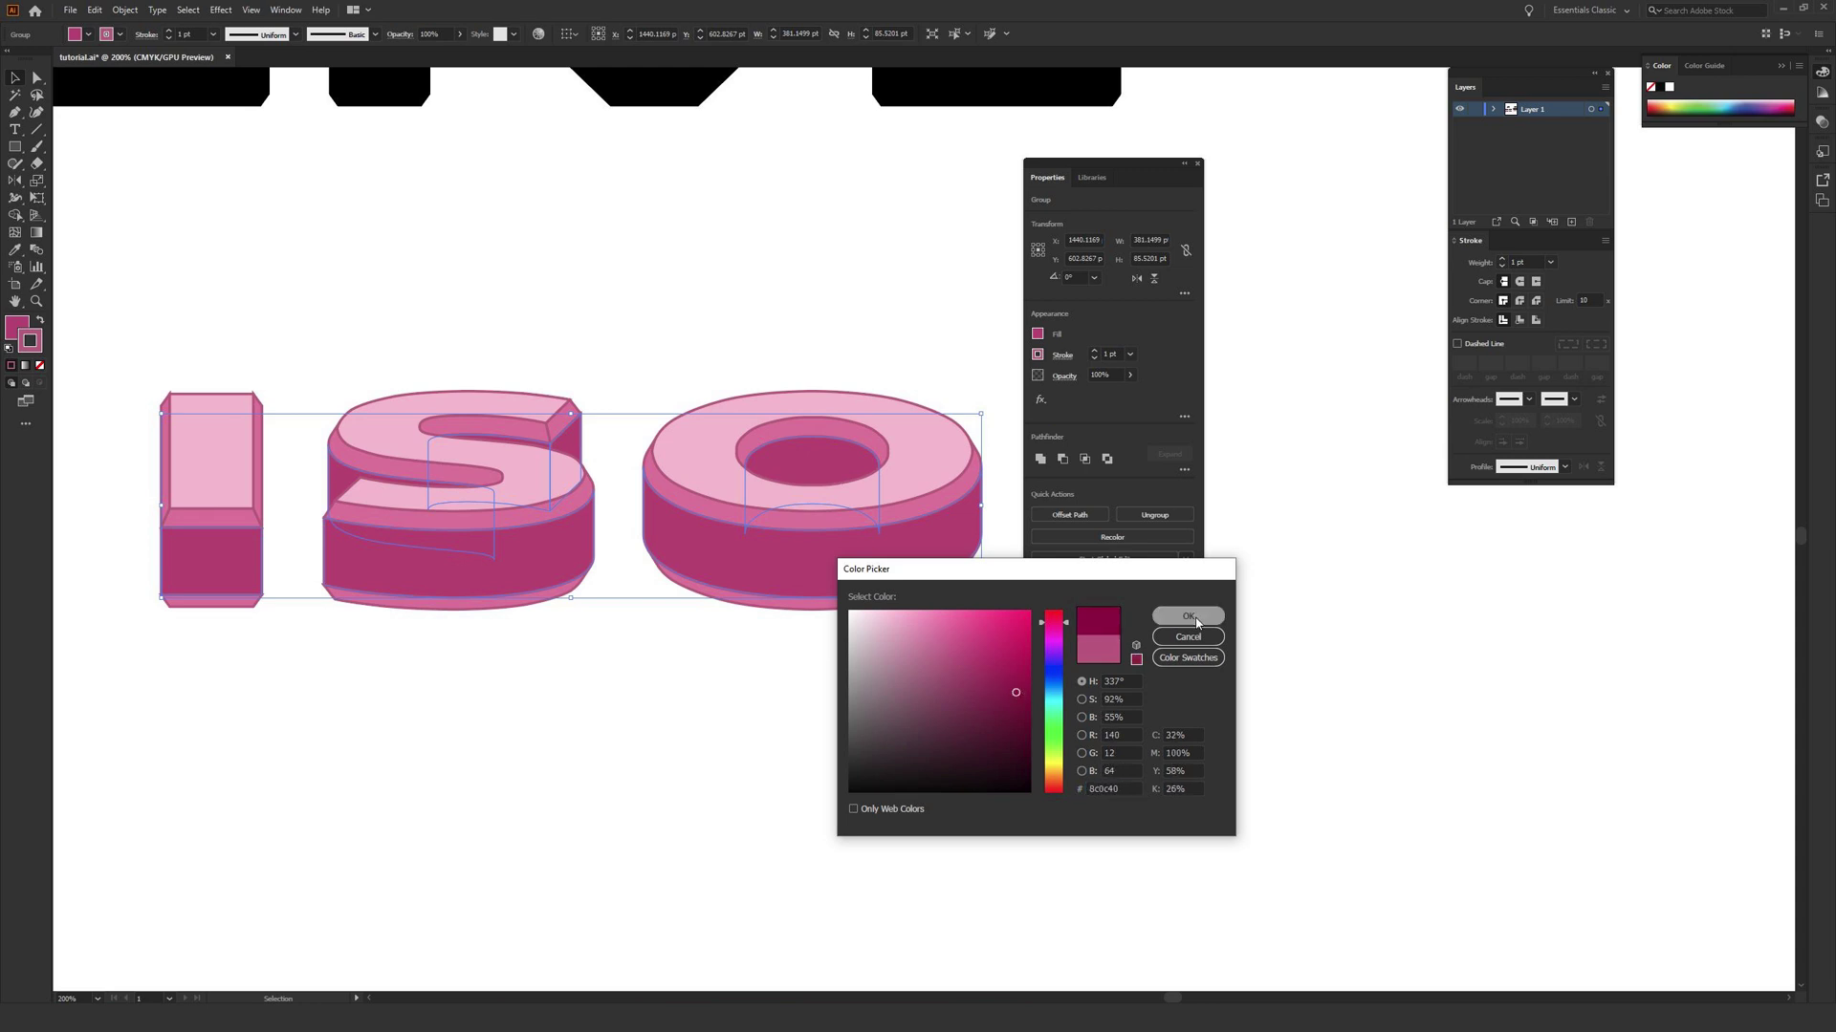
pyautogui.click(782, 708)
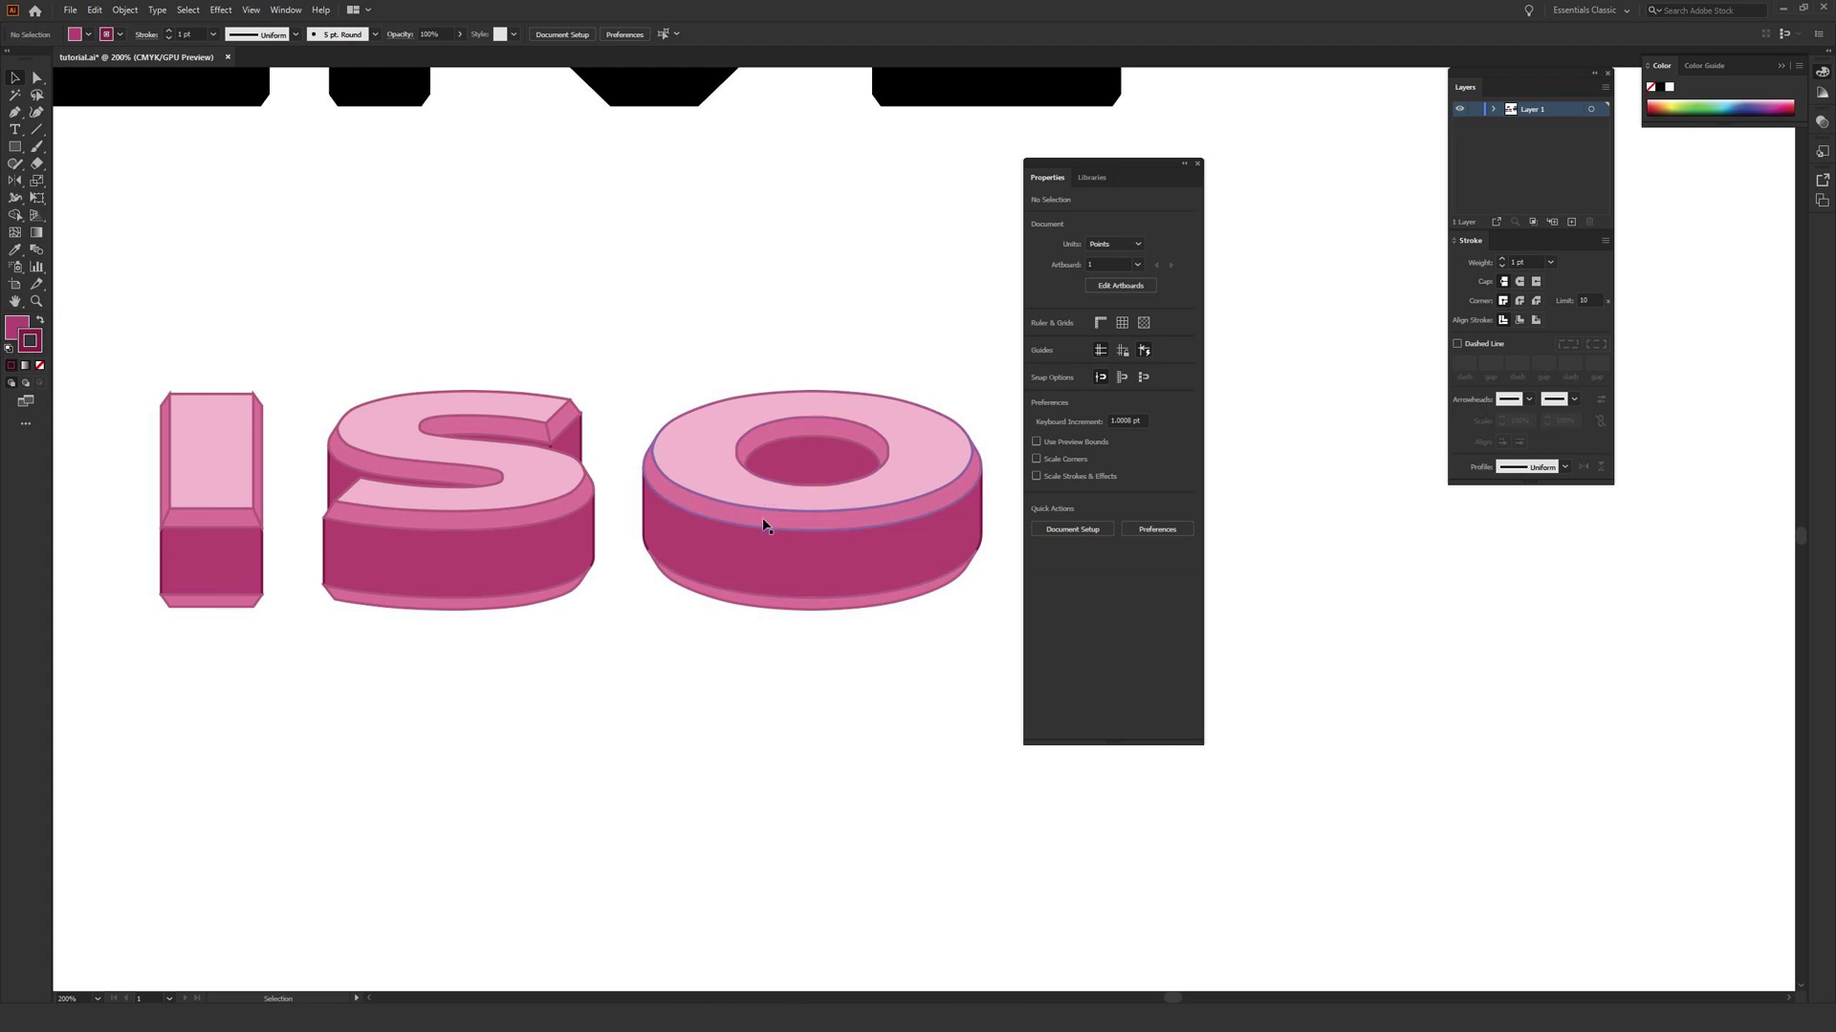
# Set the side-face group's stroke to #bc4072, copied from its fill colour, and deselect the group
pyautogui.click(725, 555)
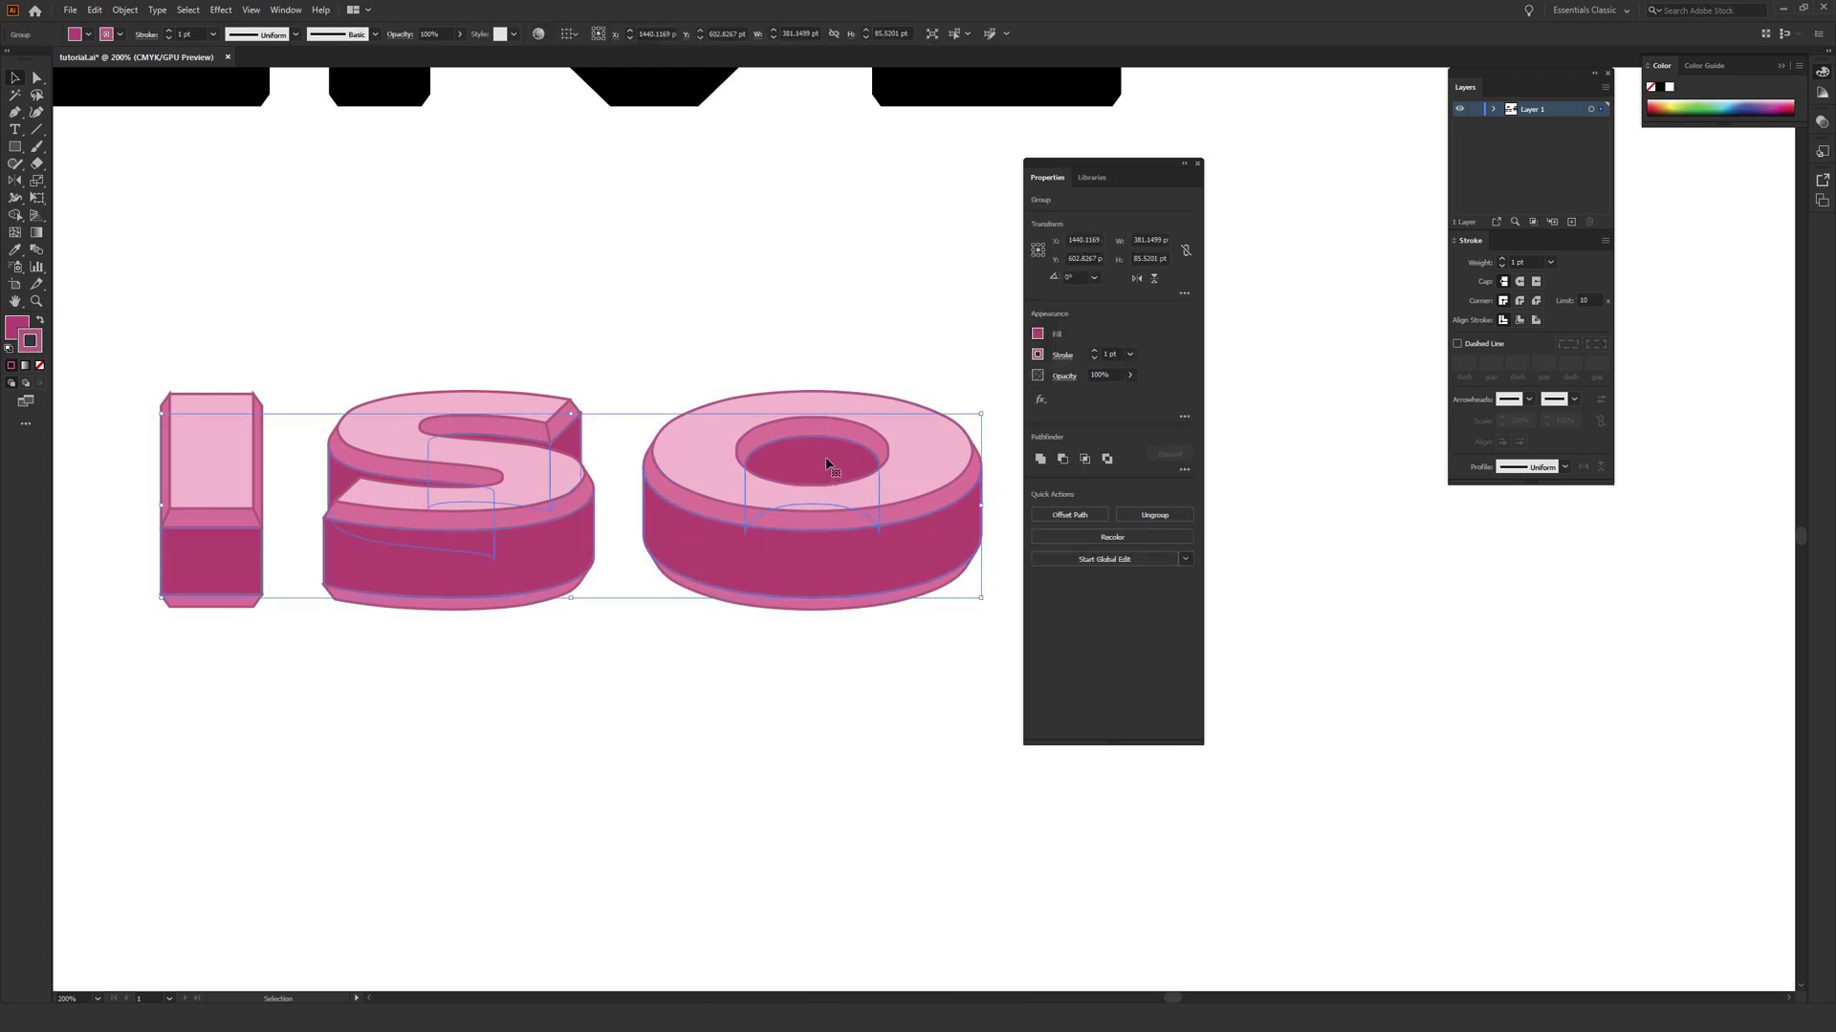
pyautogui.doubleClick(14, 330)
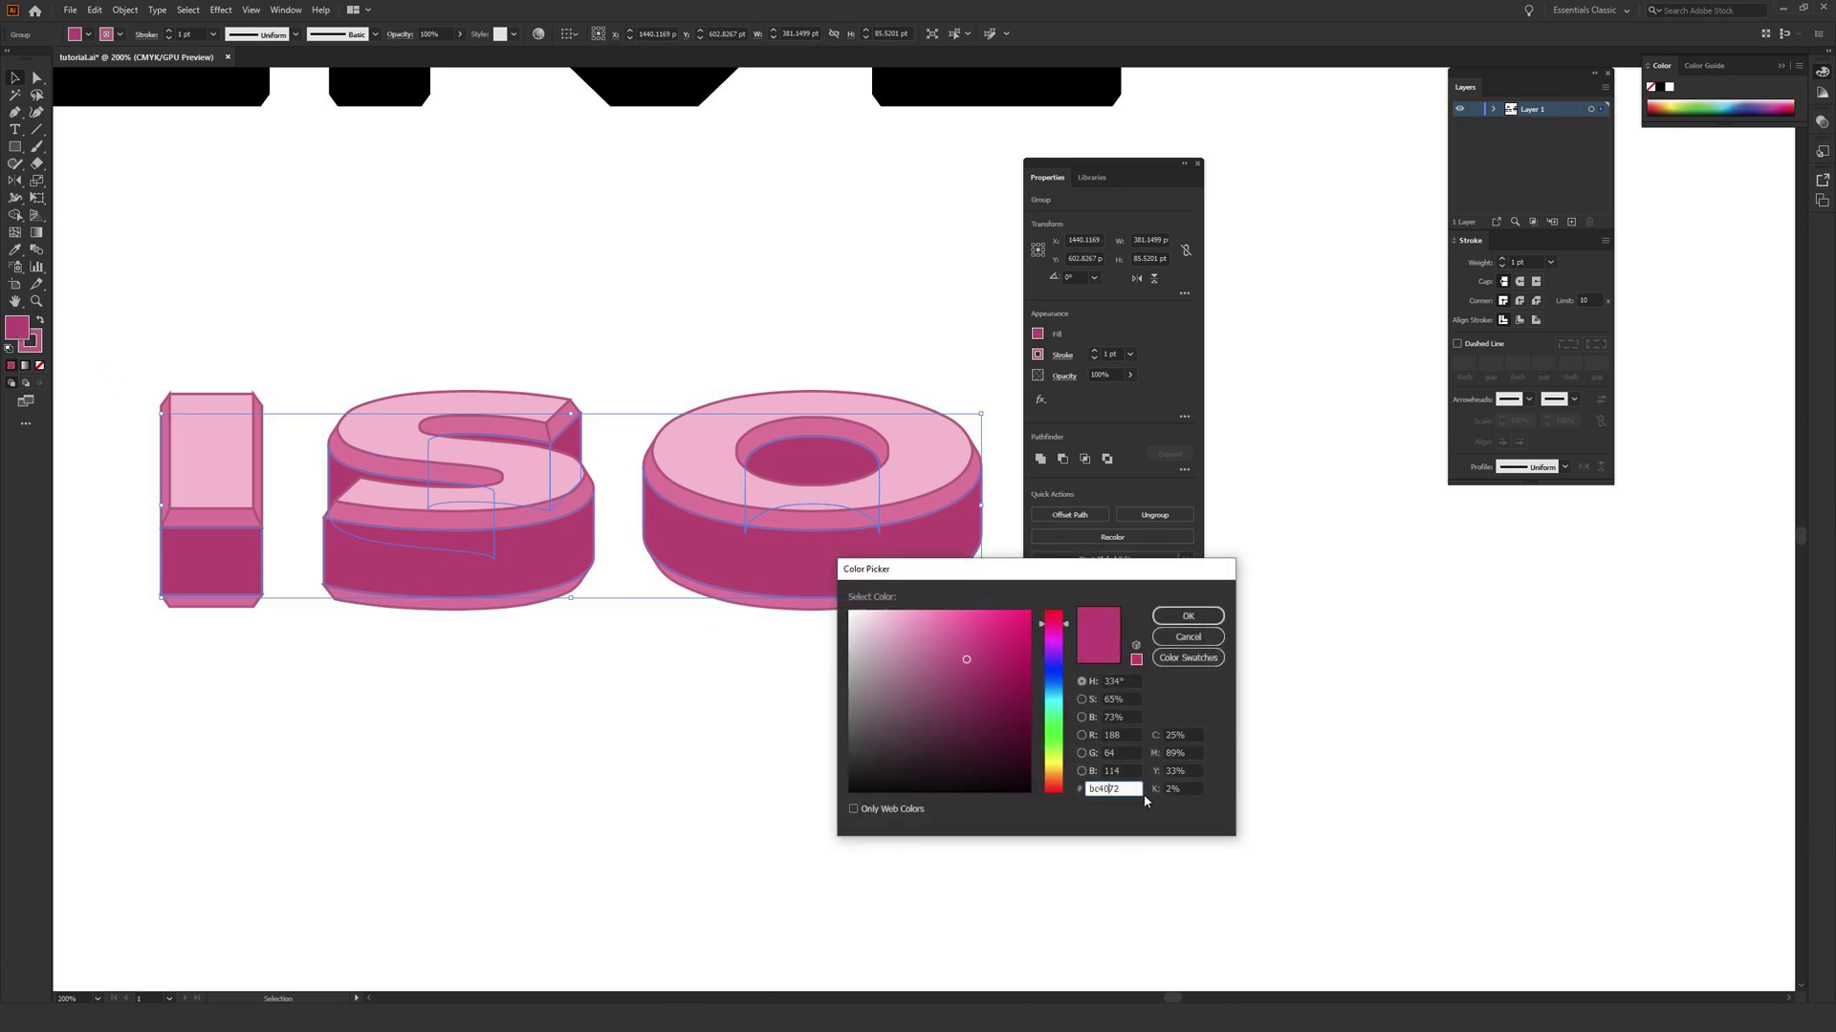
pyautogui.click(1216, 637)
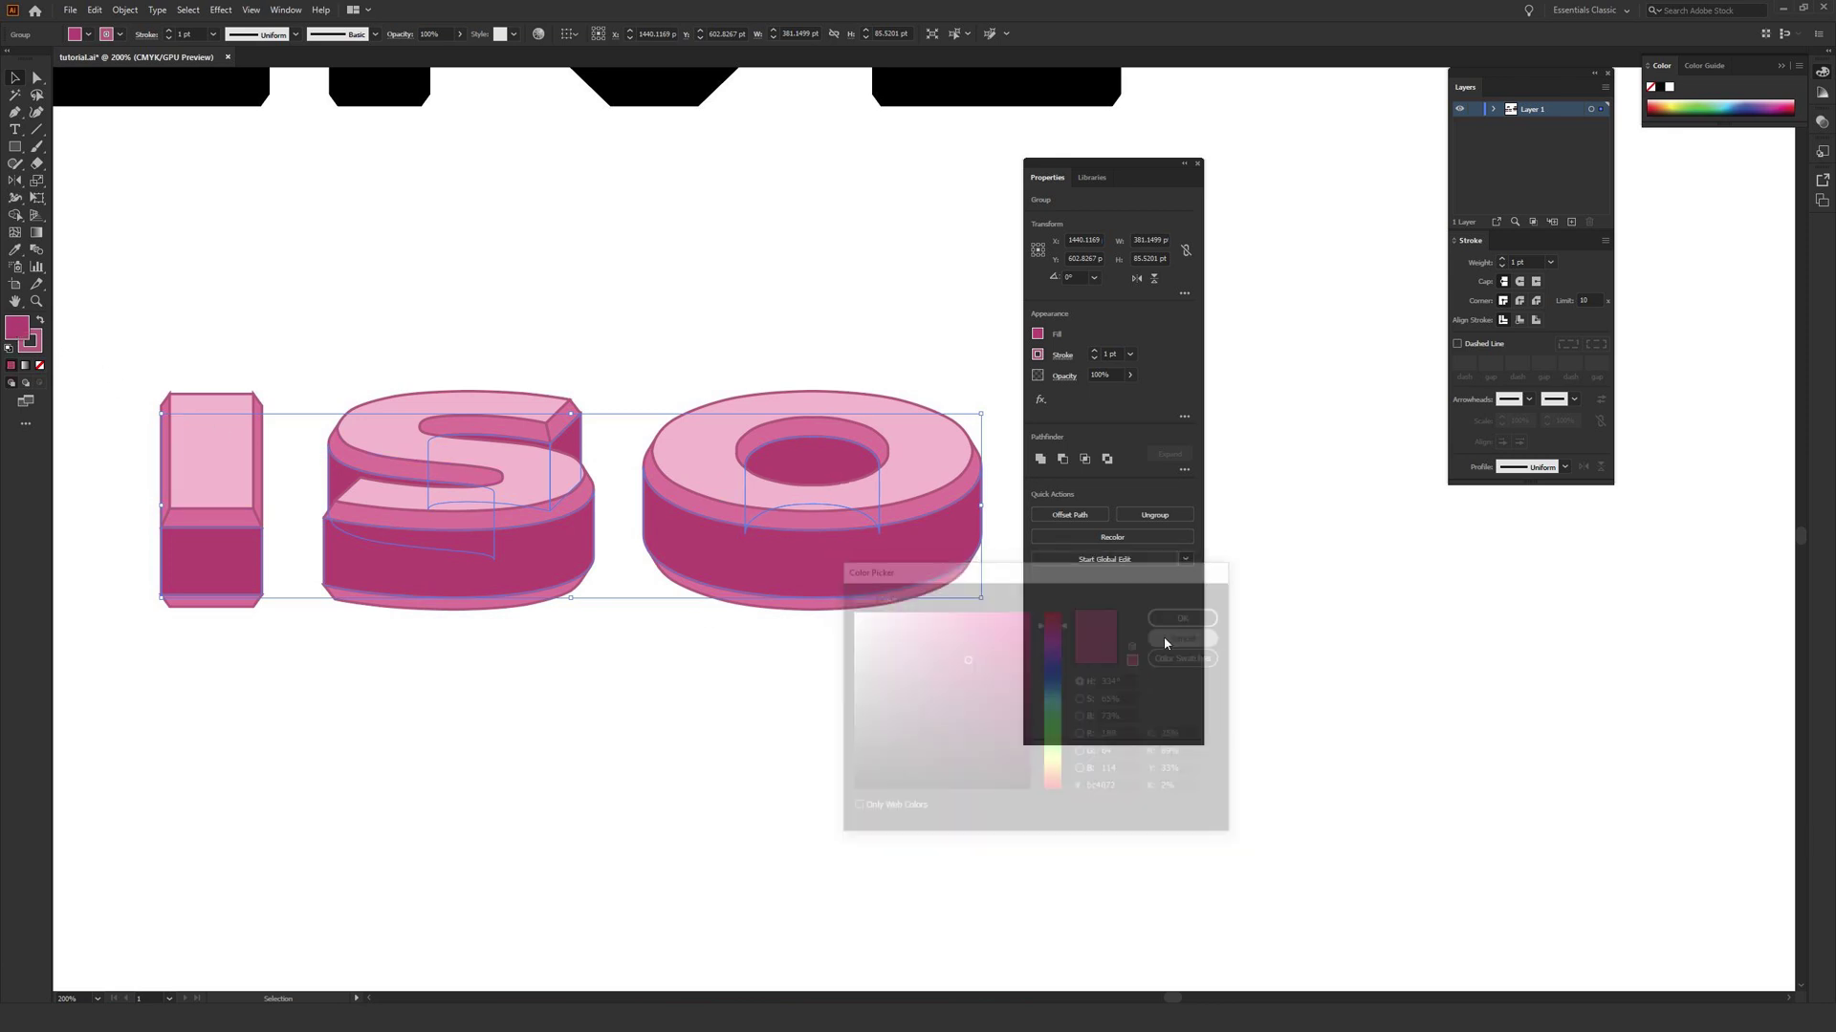
pyautogui.doubleClick(35, 346)
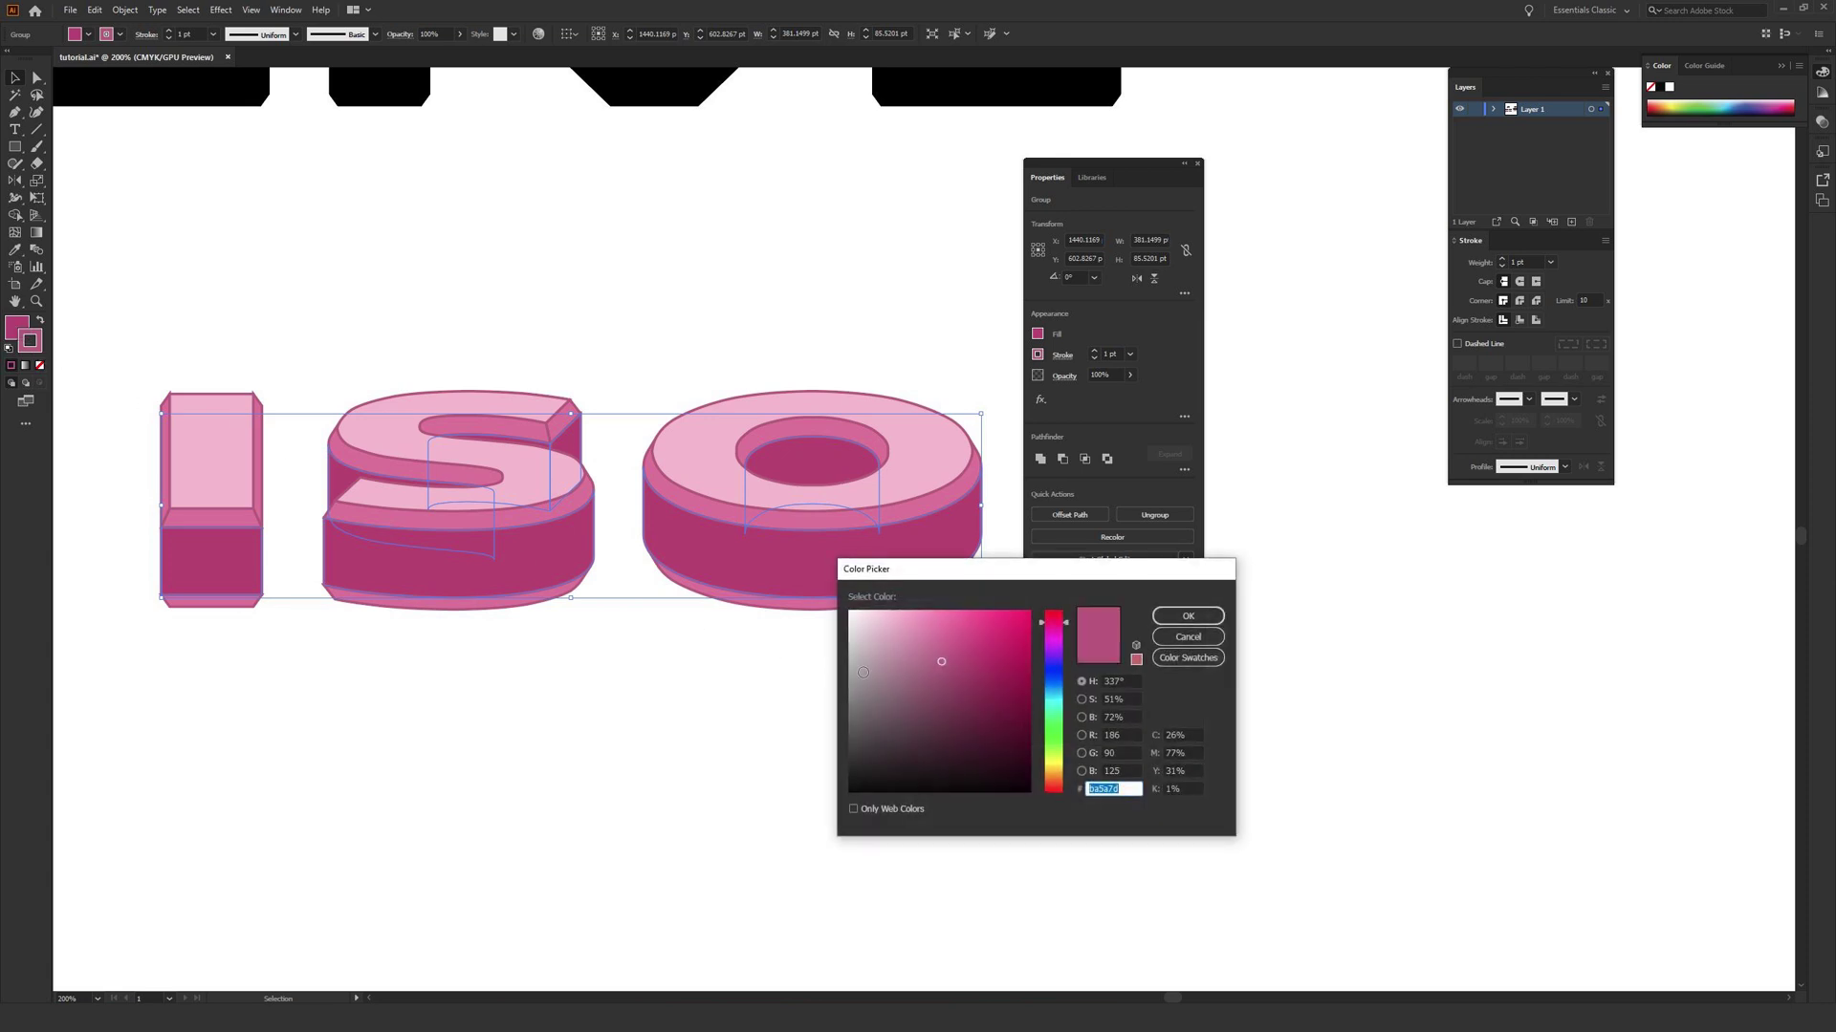
pyautogui.write('bc4072')
pyautogui.click(1195, 618)
pyautogui.click(874, 668)
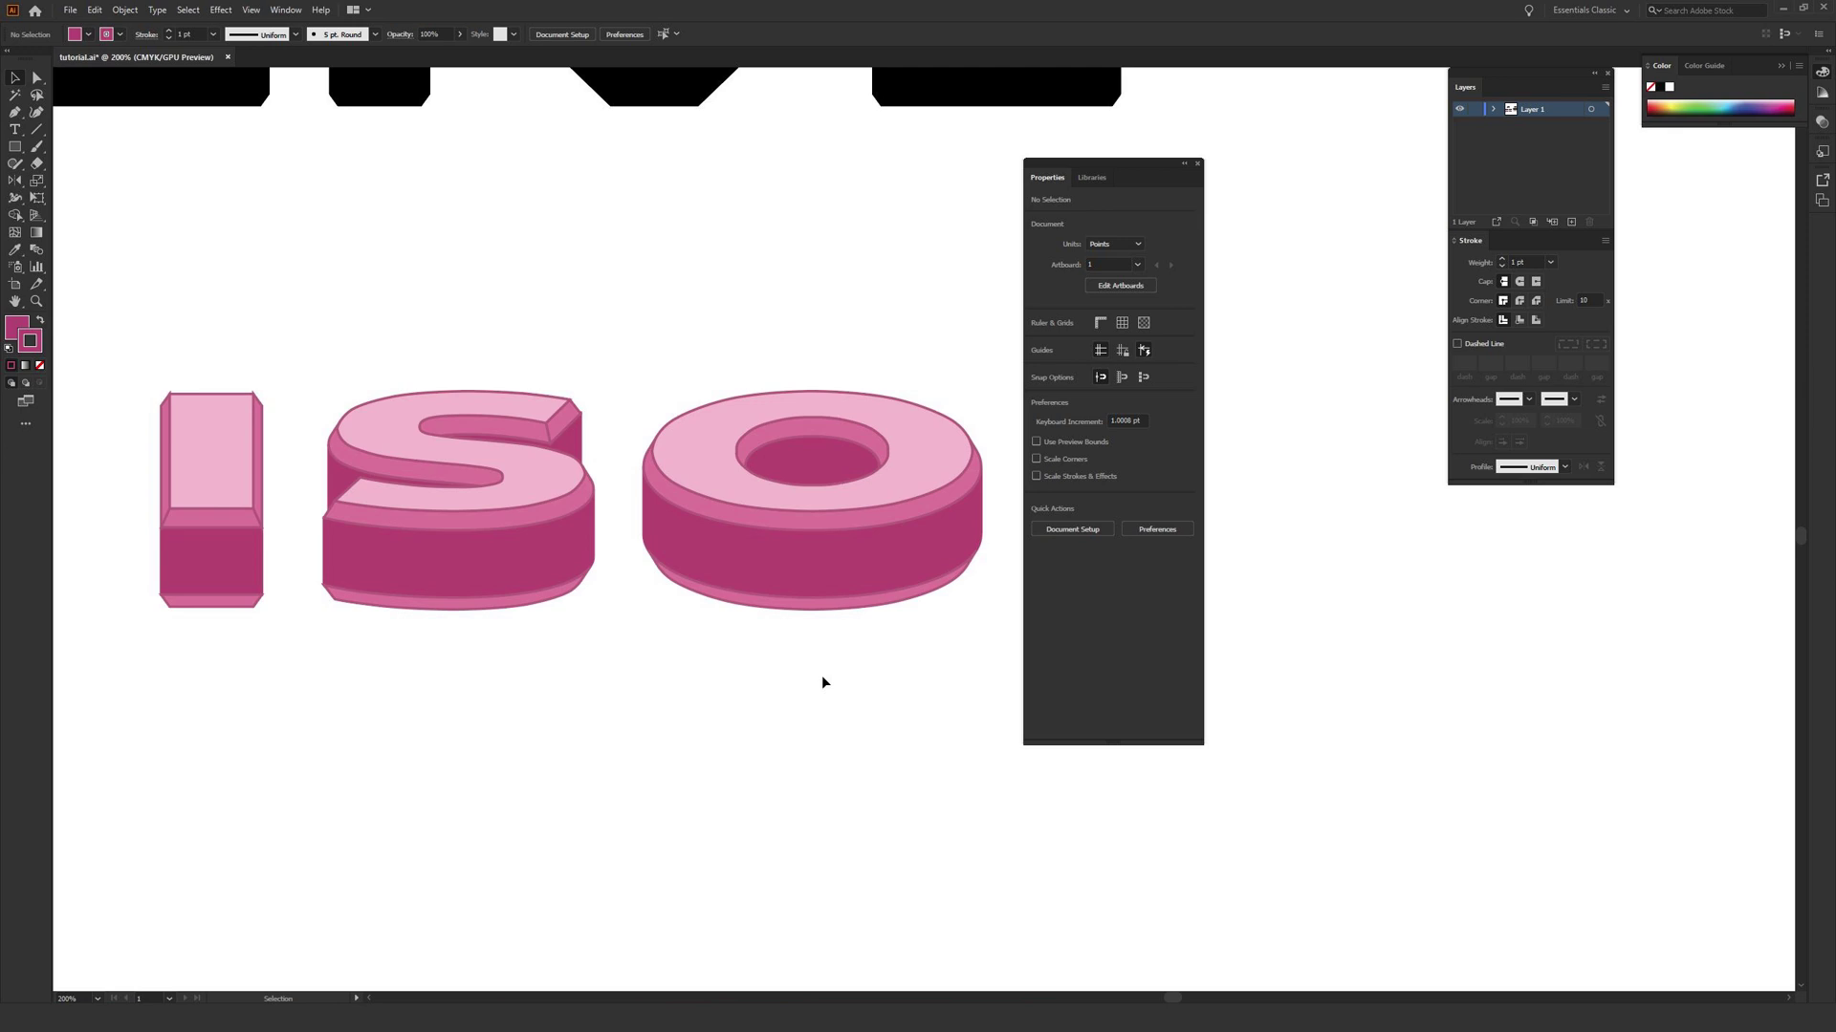
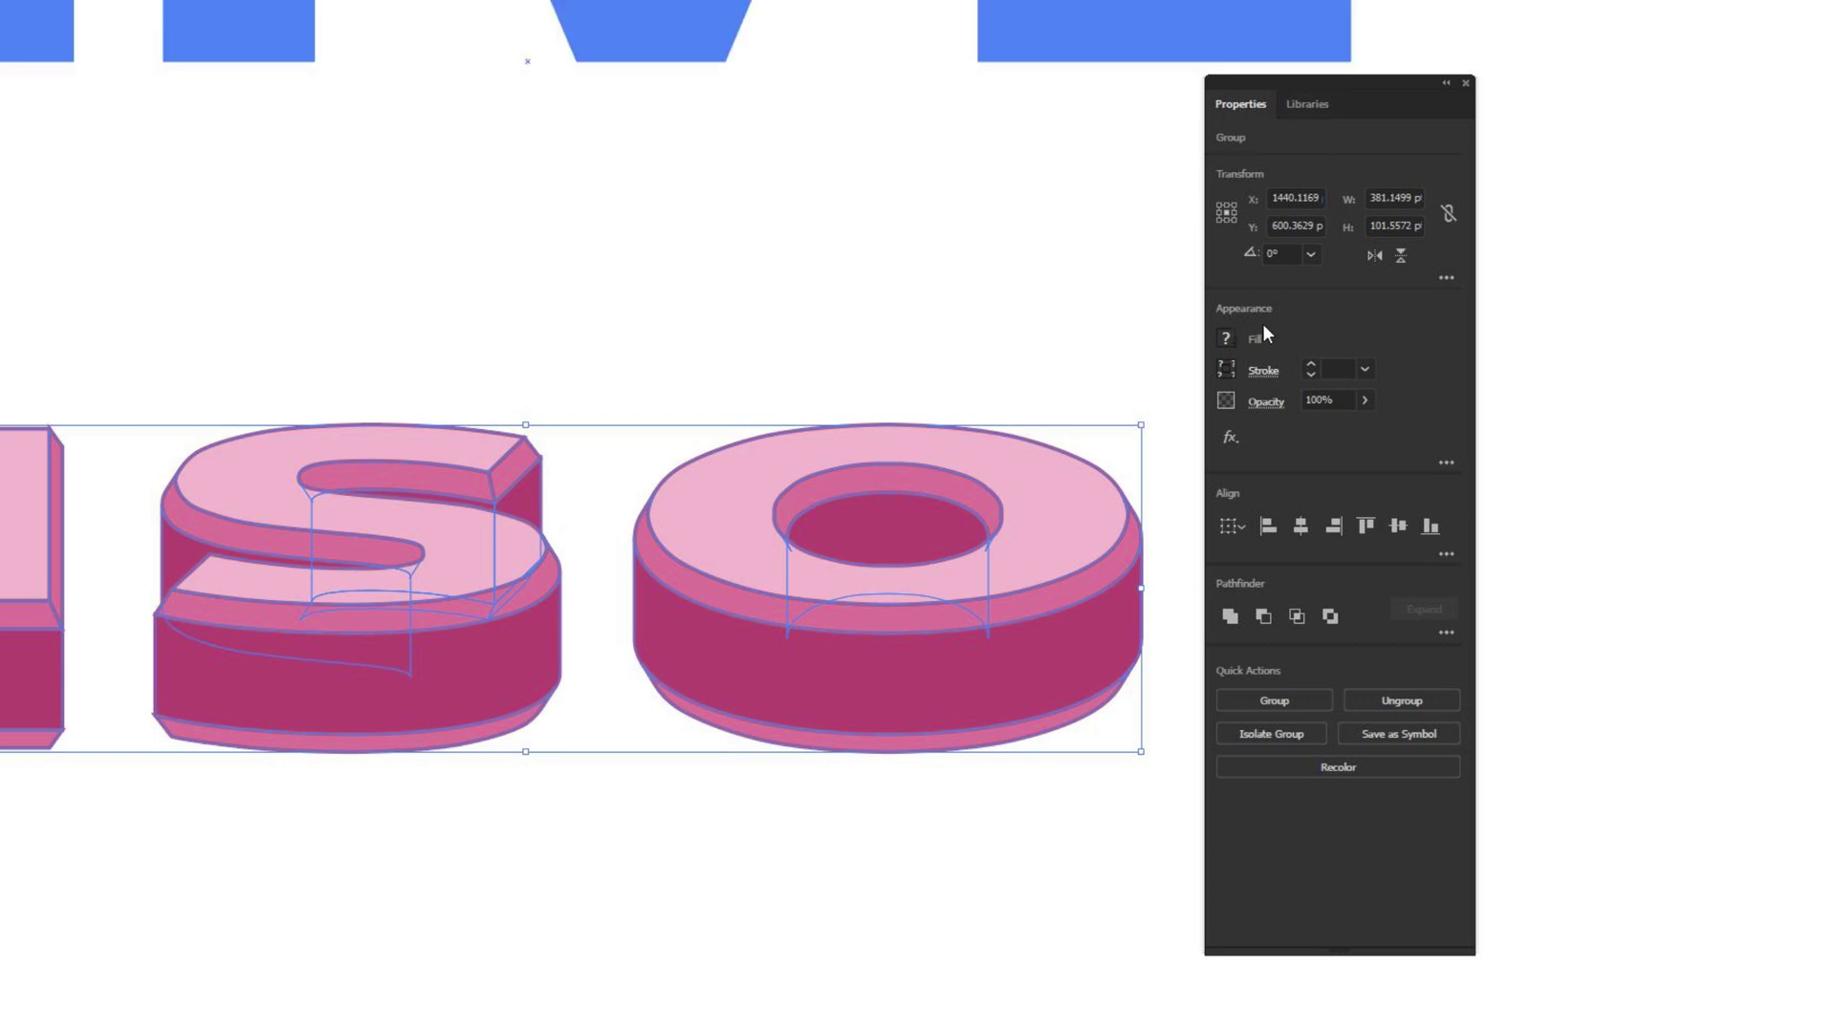
# Set the stroke of the selected ISO face groups to 2 pt weight with round corner joins
pyautogui.click(1263, 373)
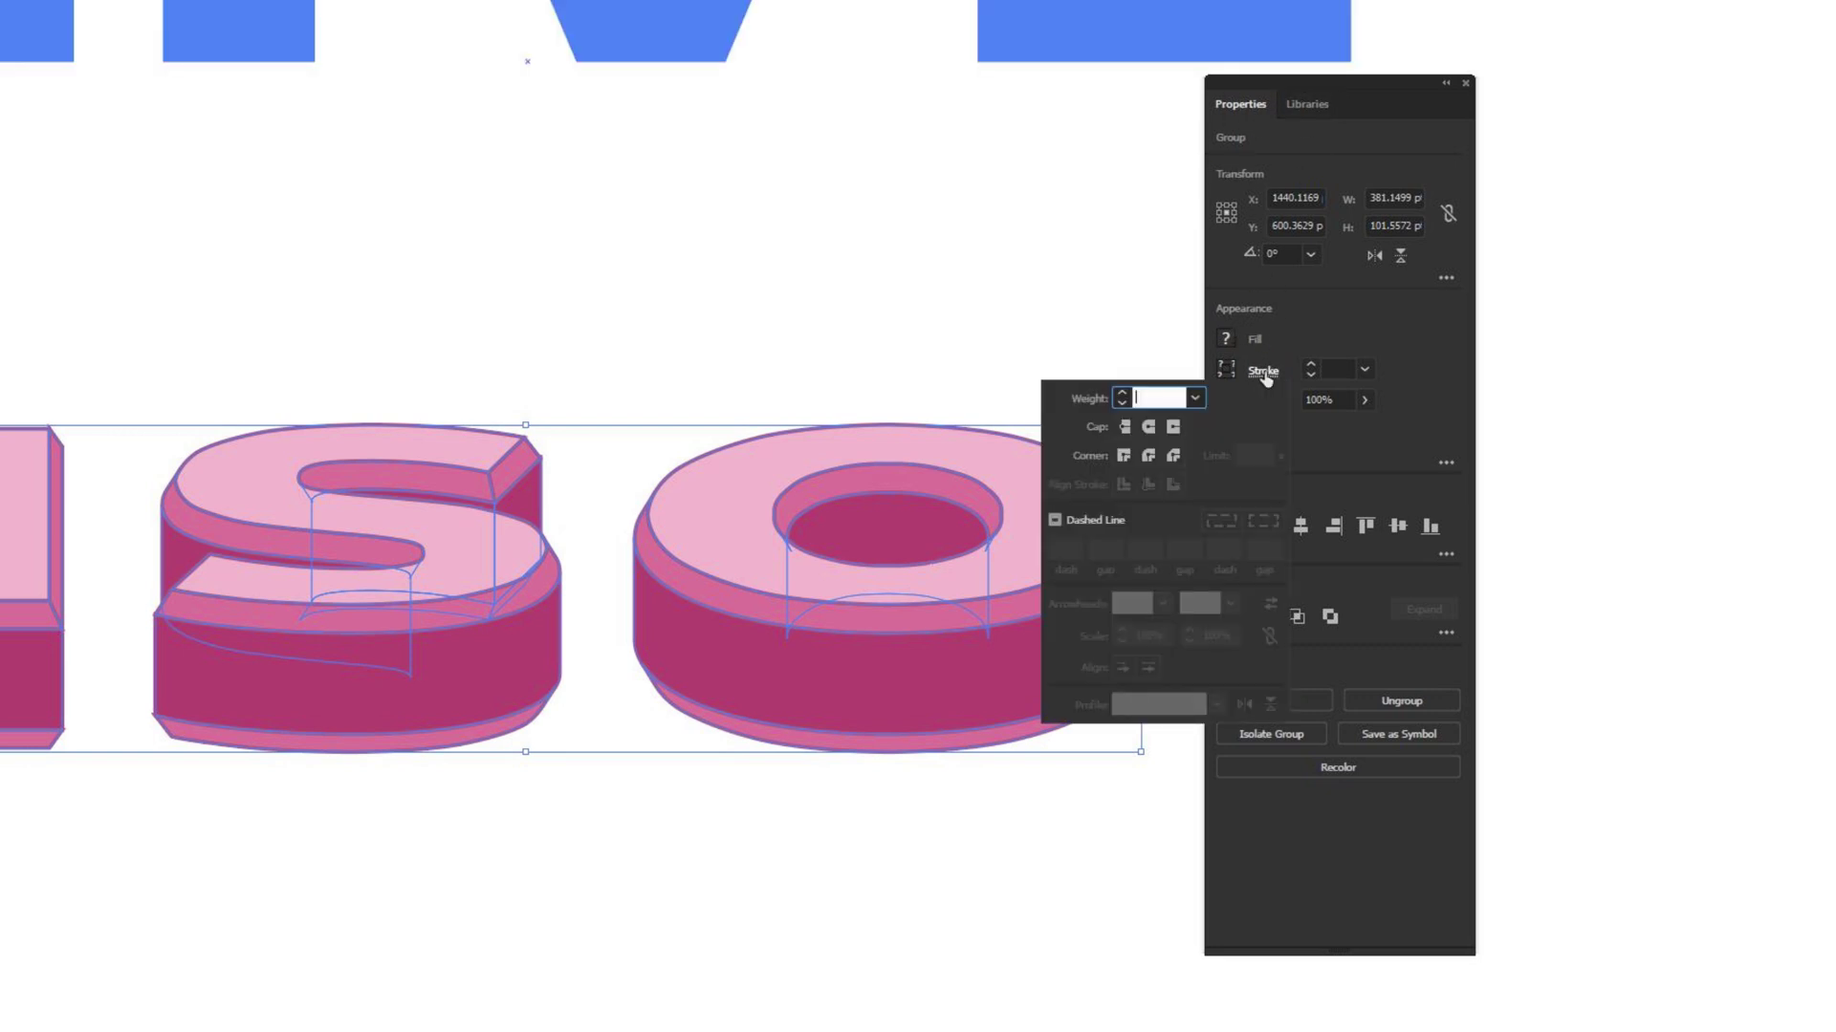
pyautogui.click(1148, 456)
pyautogui.click(1124, 402)
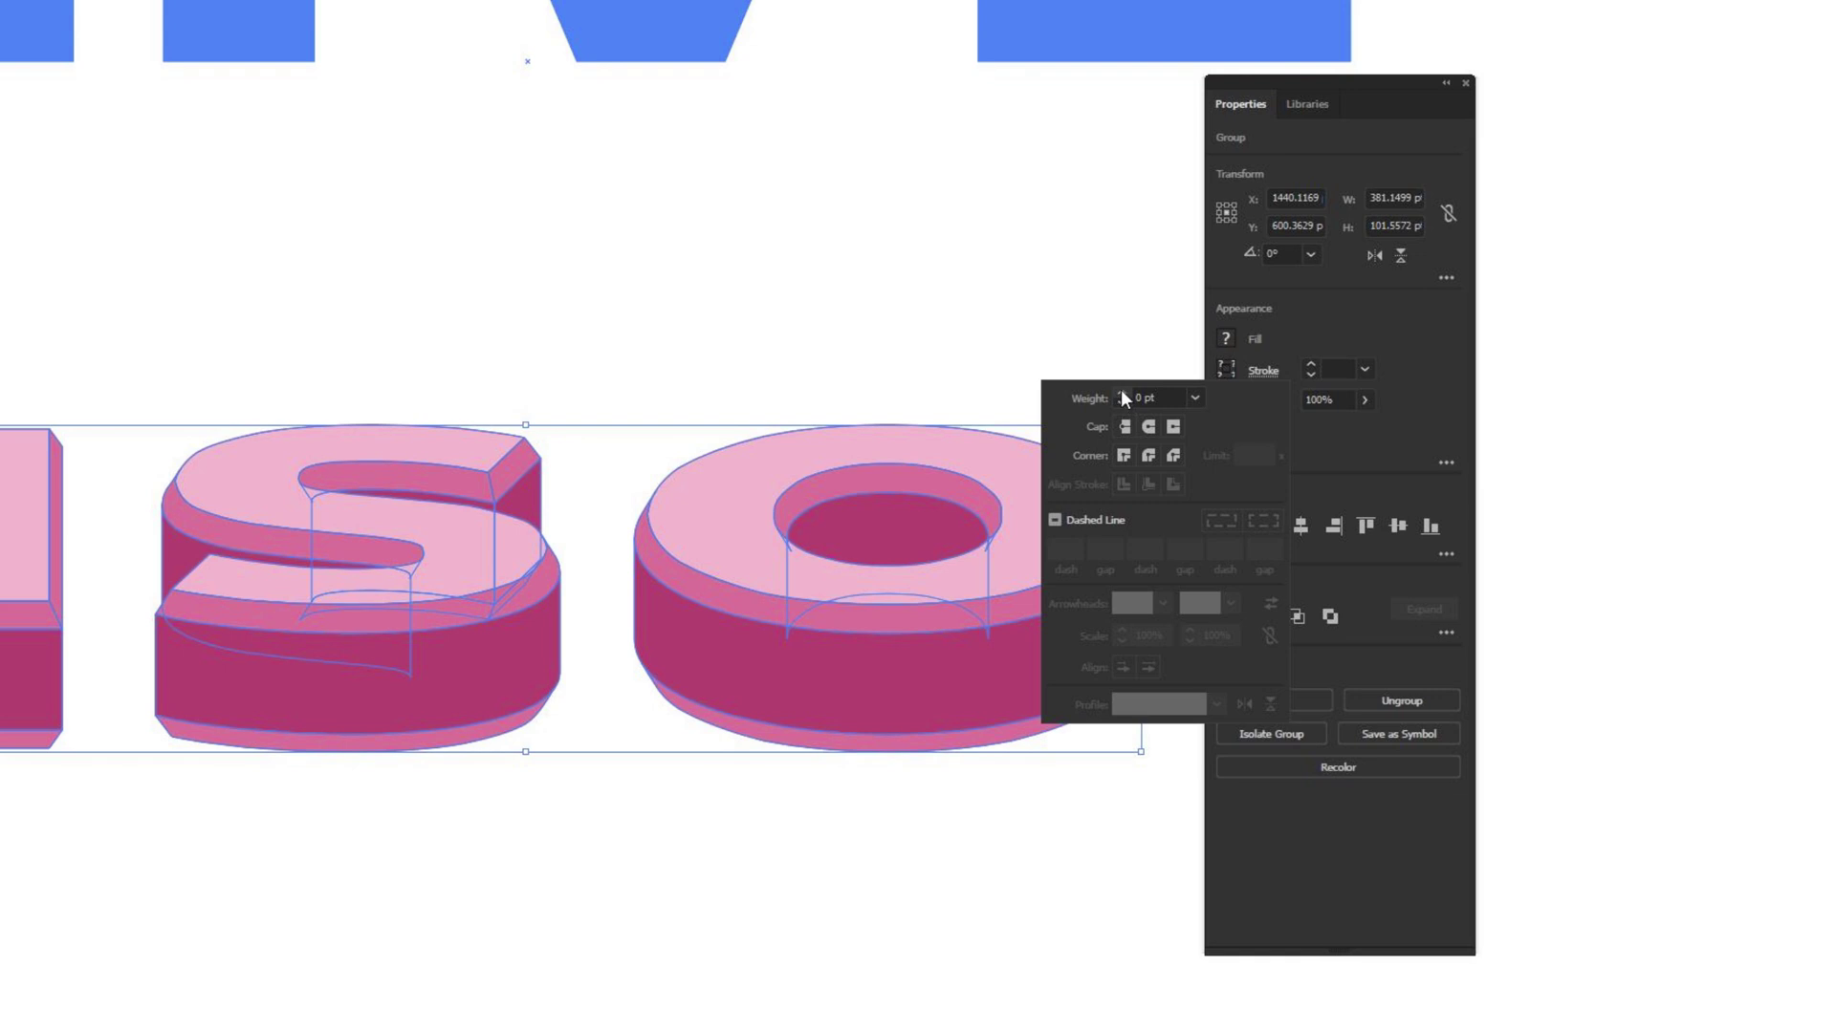
pyautogui.click(1123, 394)
pyautogui.click(1123, 394)
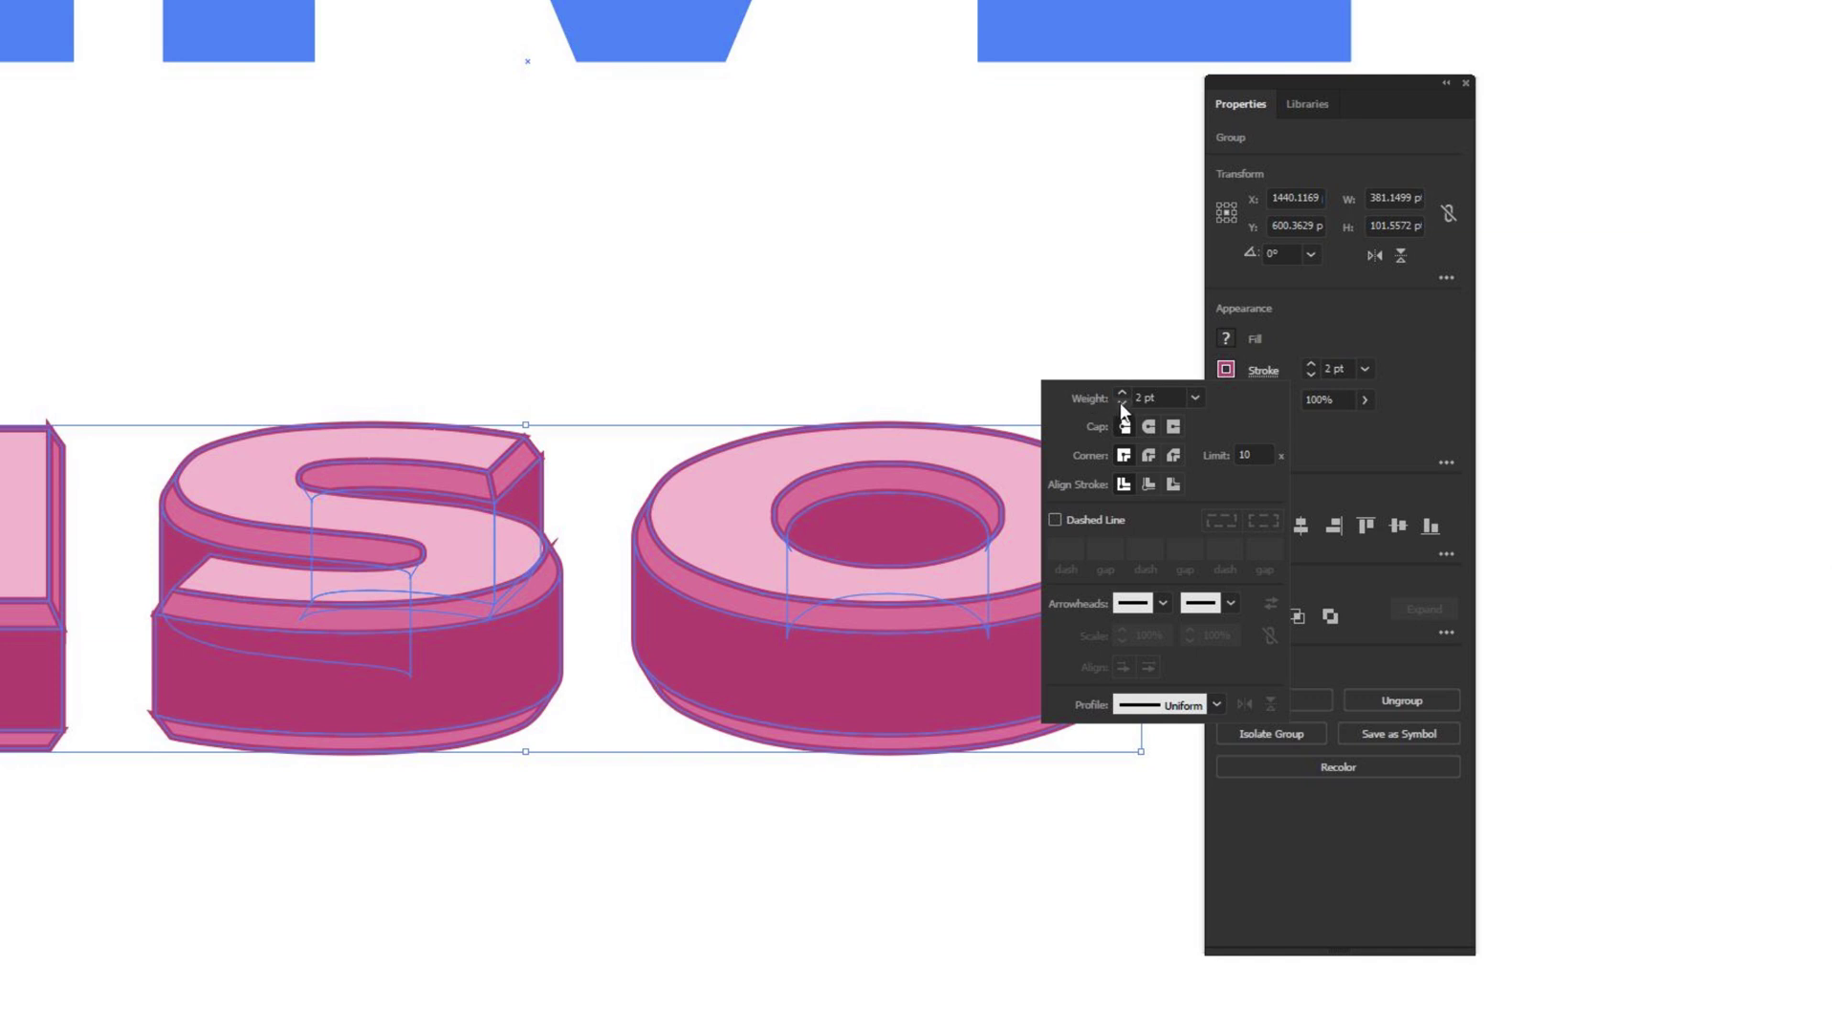
pyautogui.click(1147, 457)
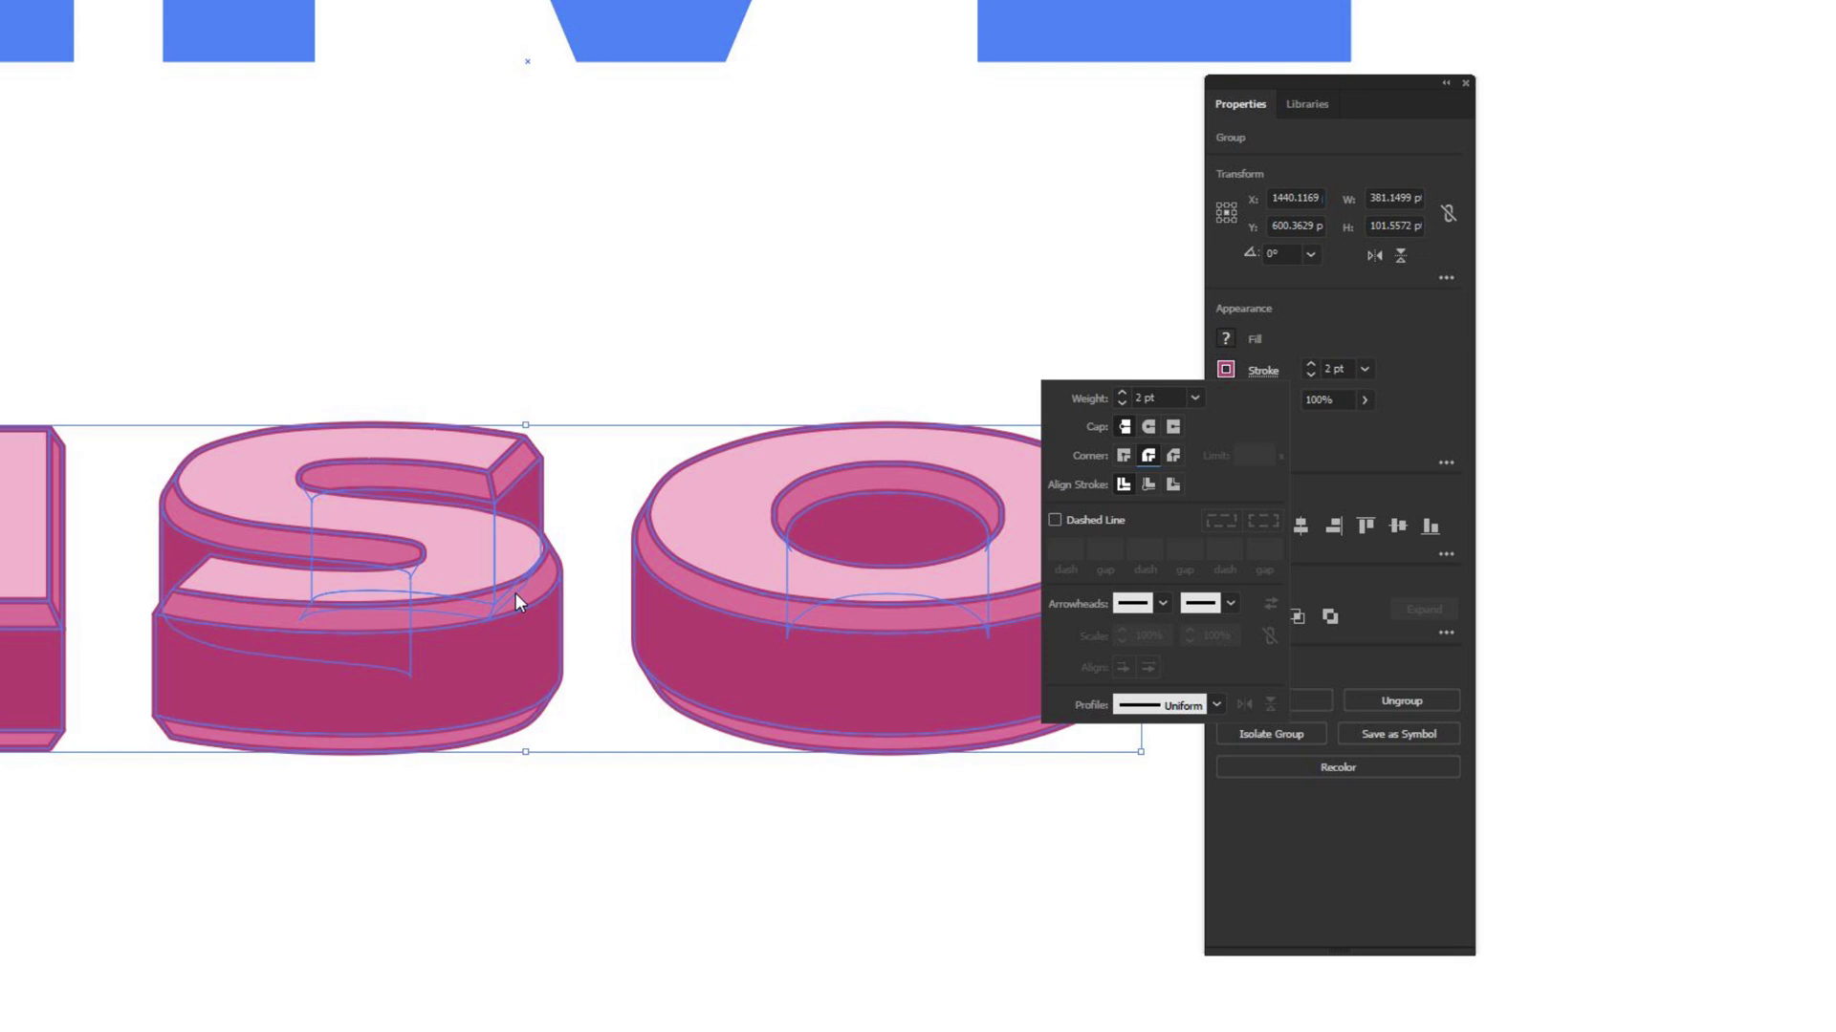
# Try aligning the face groups' stroke to the inside and outside, set it back to centre, and deselect the lettering
pyautogui.click(1149, 486)
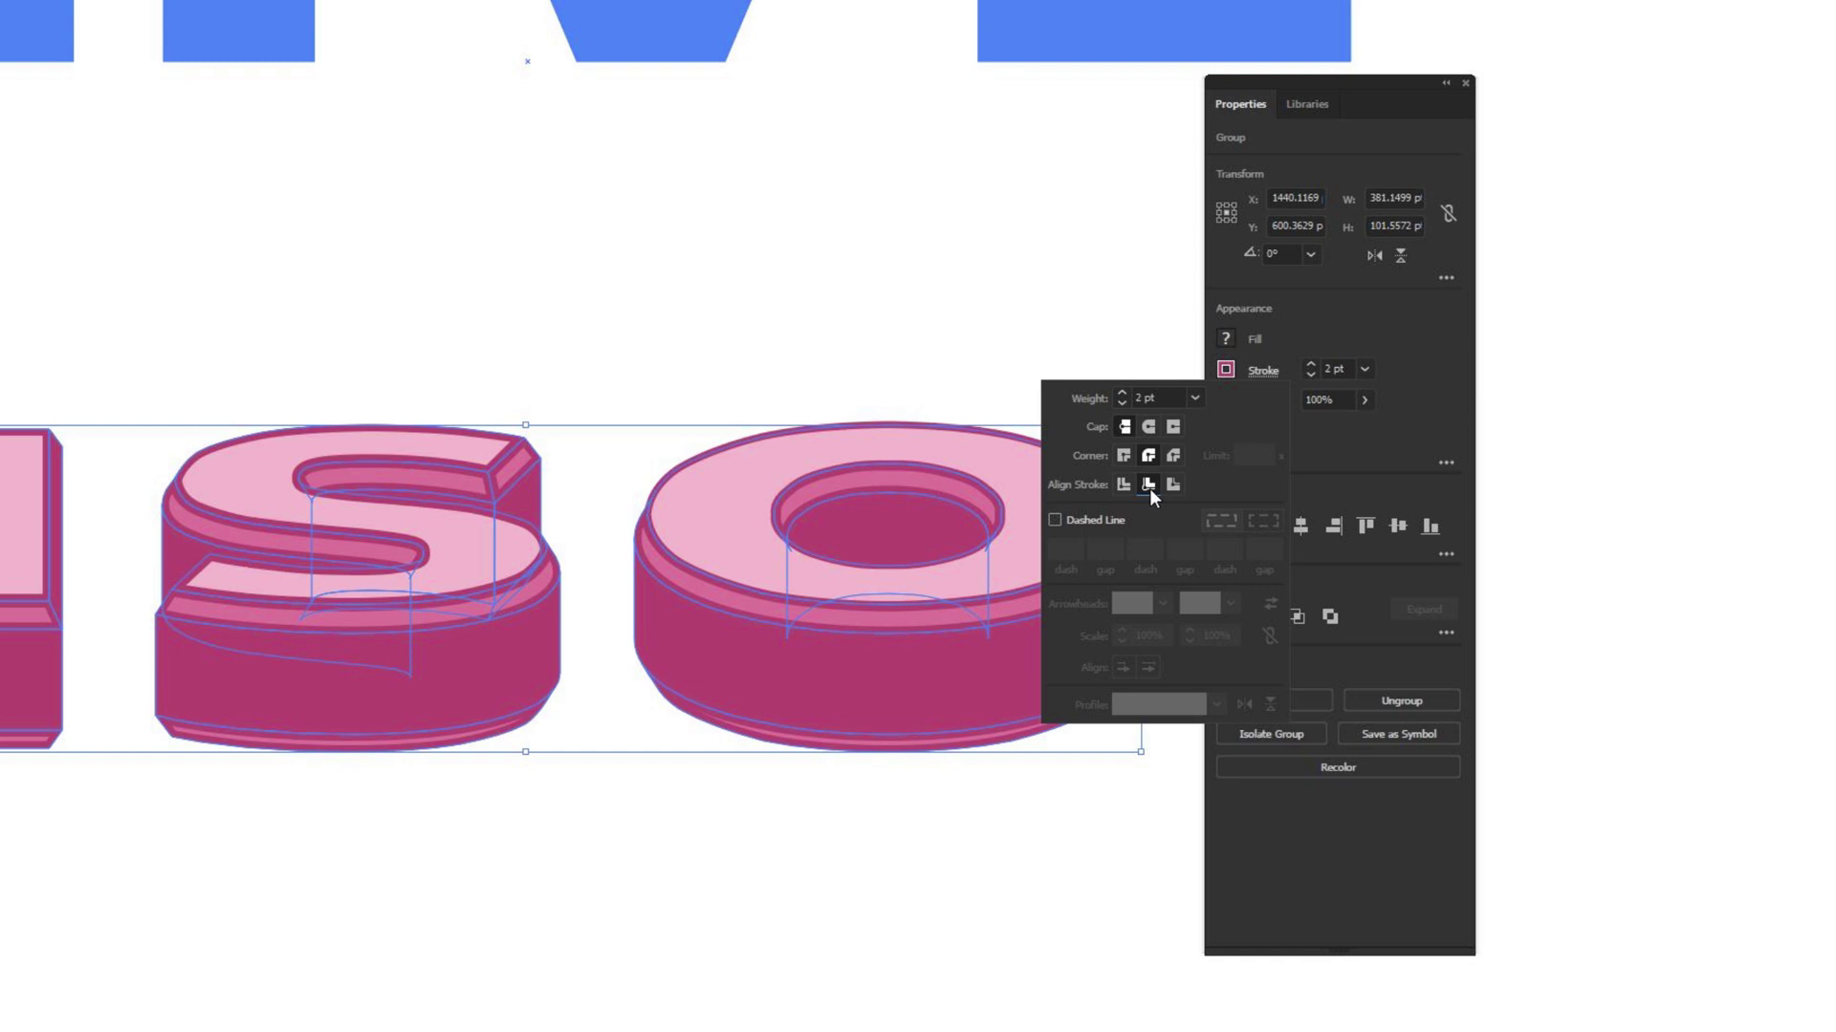
pyautogui.click(1172, 486)
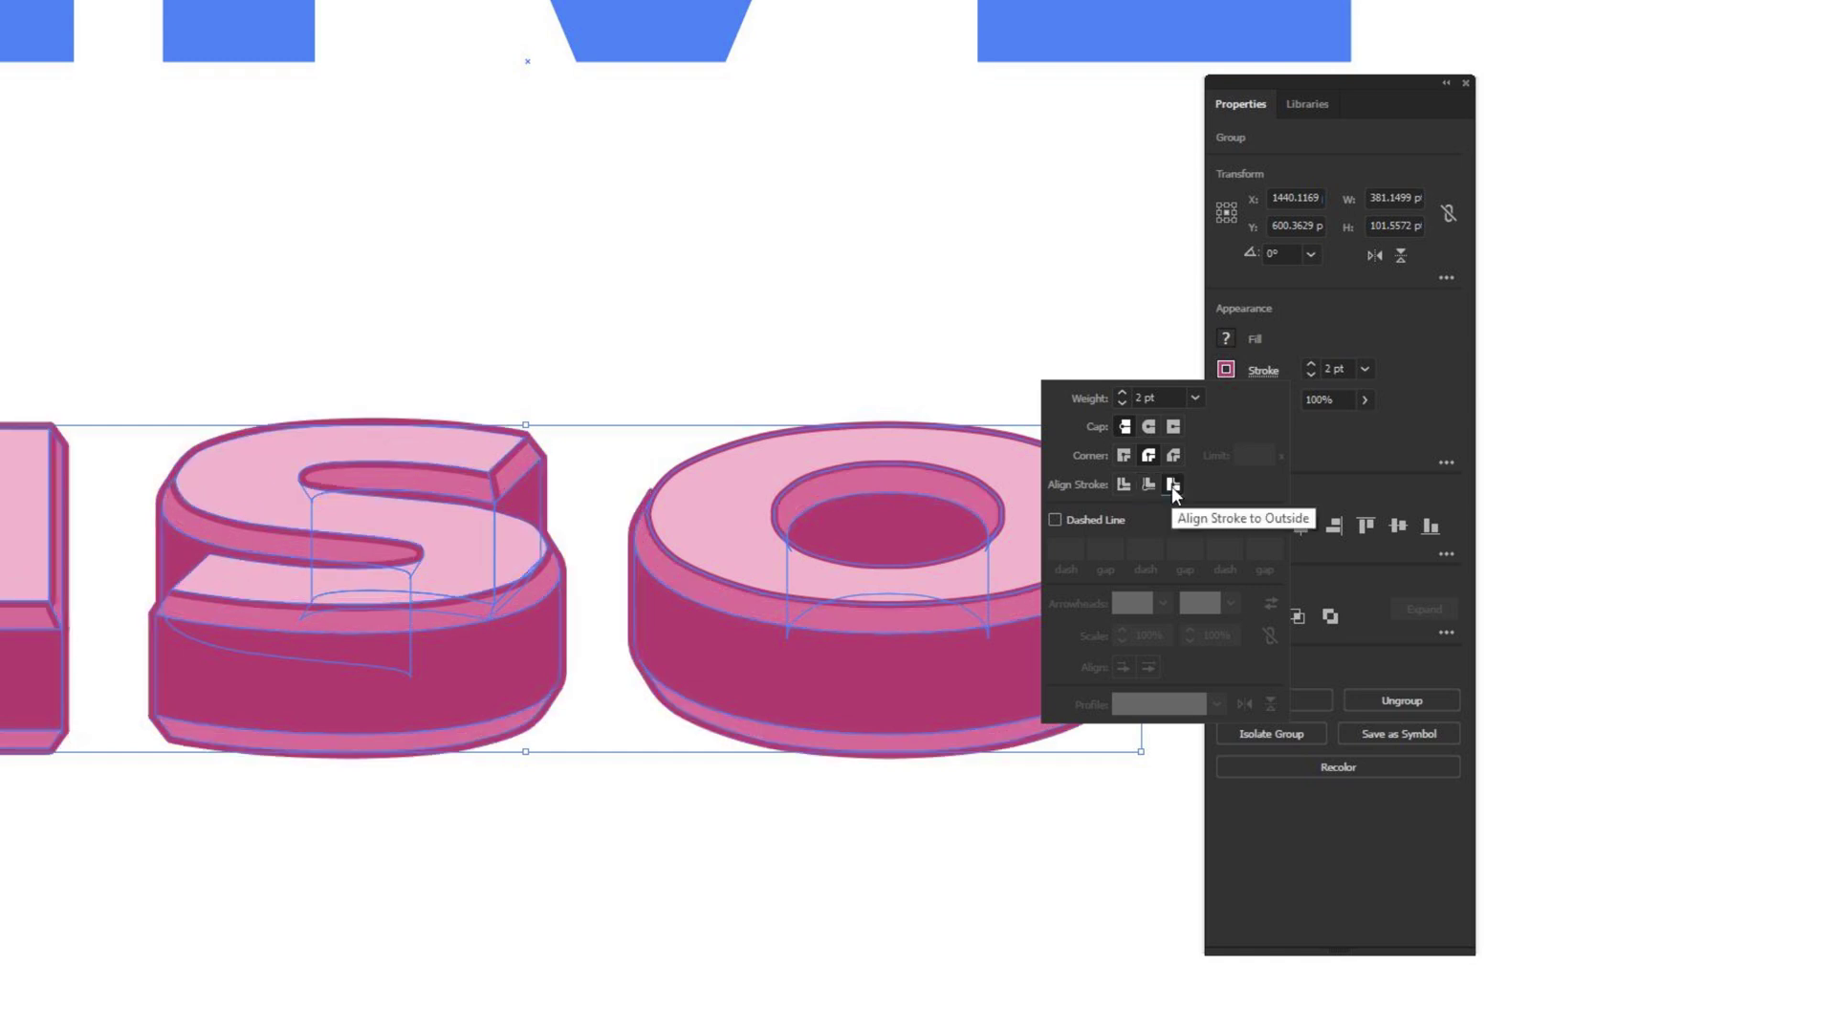
pyautogui.click(1125, 485)
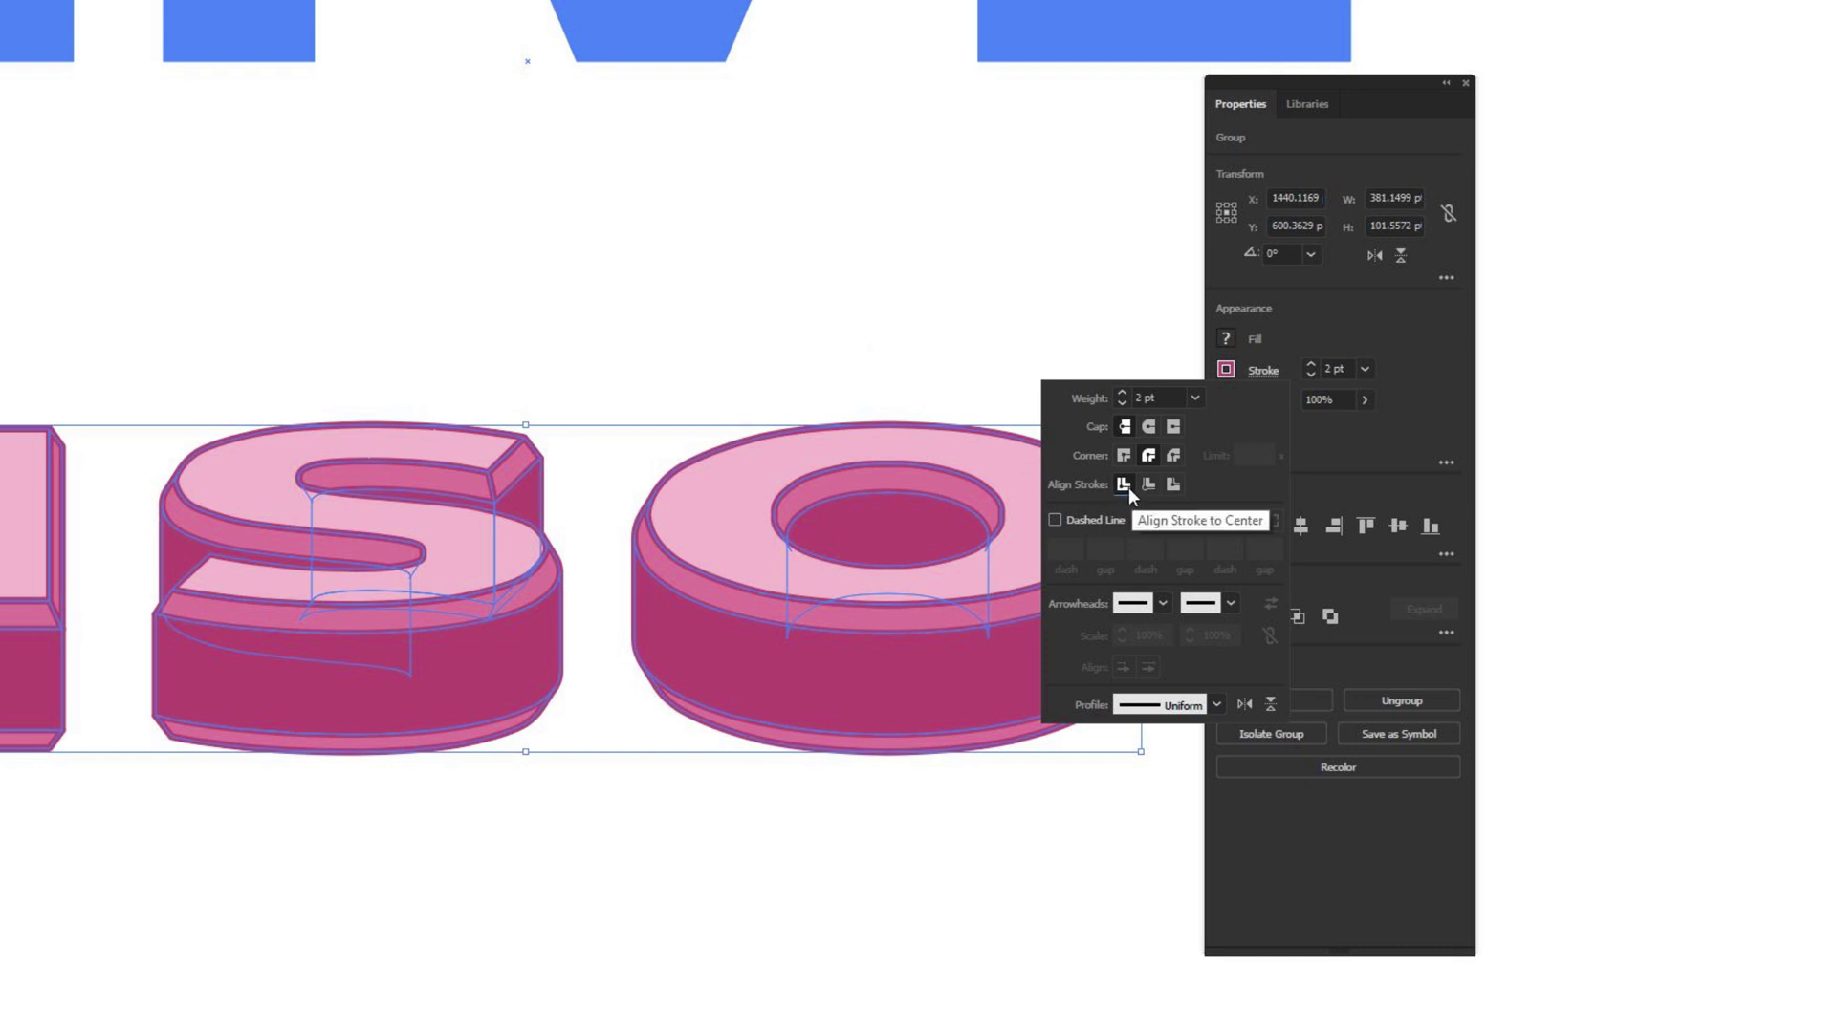
pyautogui.click(815, 332)
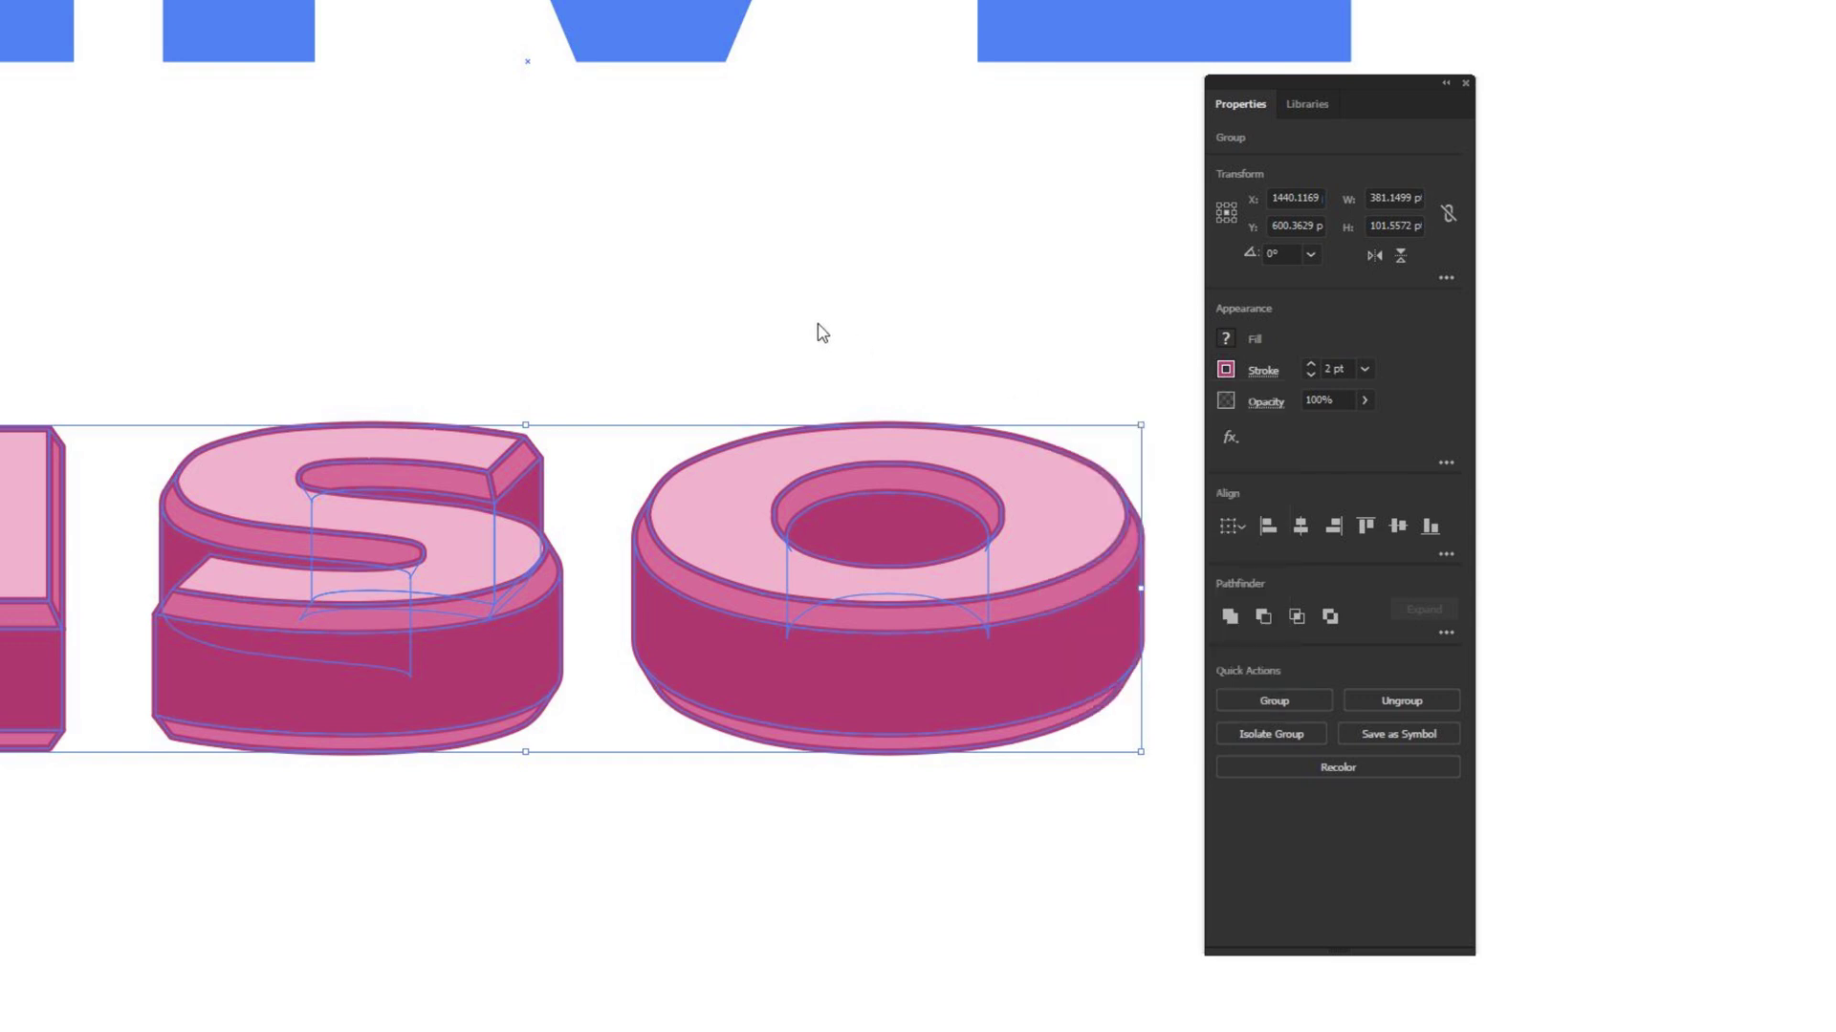
pyautogui.click(779, 323)
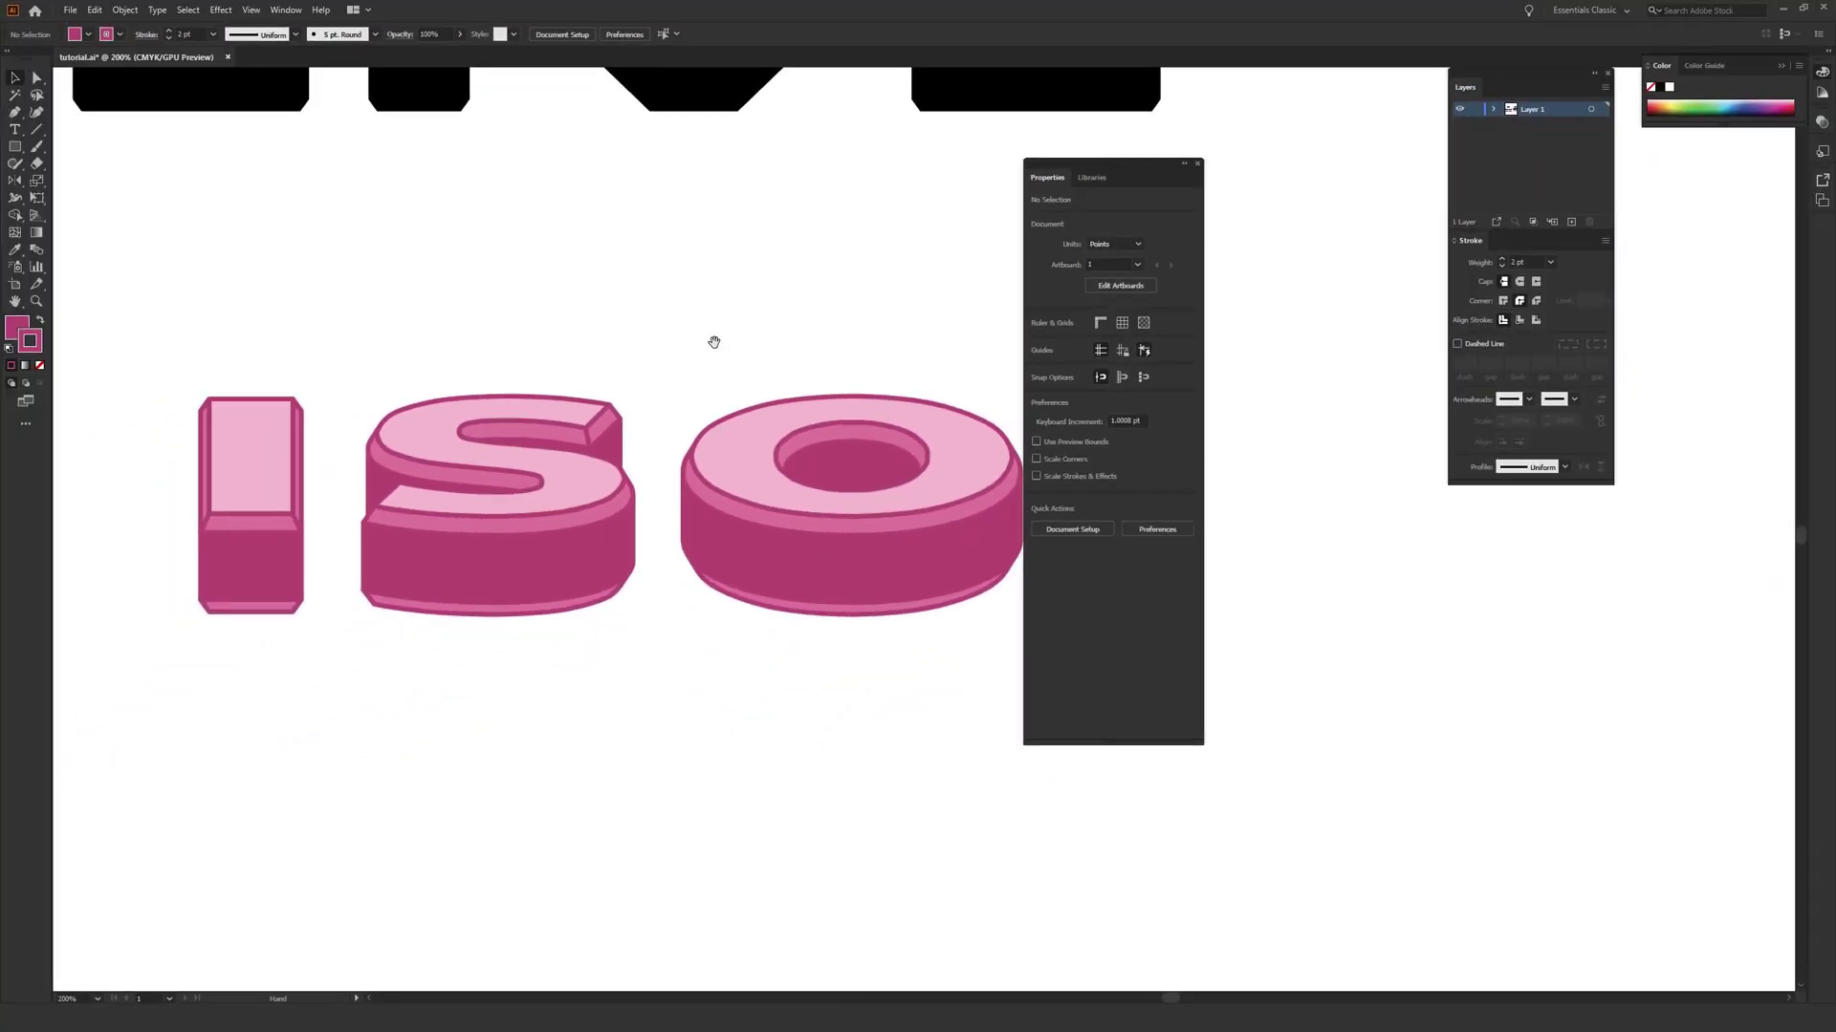
# Examine the finished purple ISO examples, especially the one with stacked outlined layers, and return to the pink lettering
pyautogui.hscroll(1, 712, 344)
pyautogui.moveTo(804, 309); pyautogui.dragTo(794, 294)
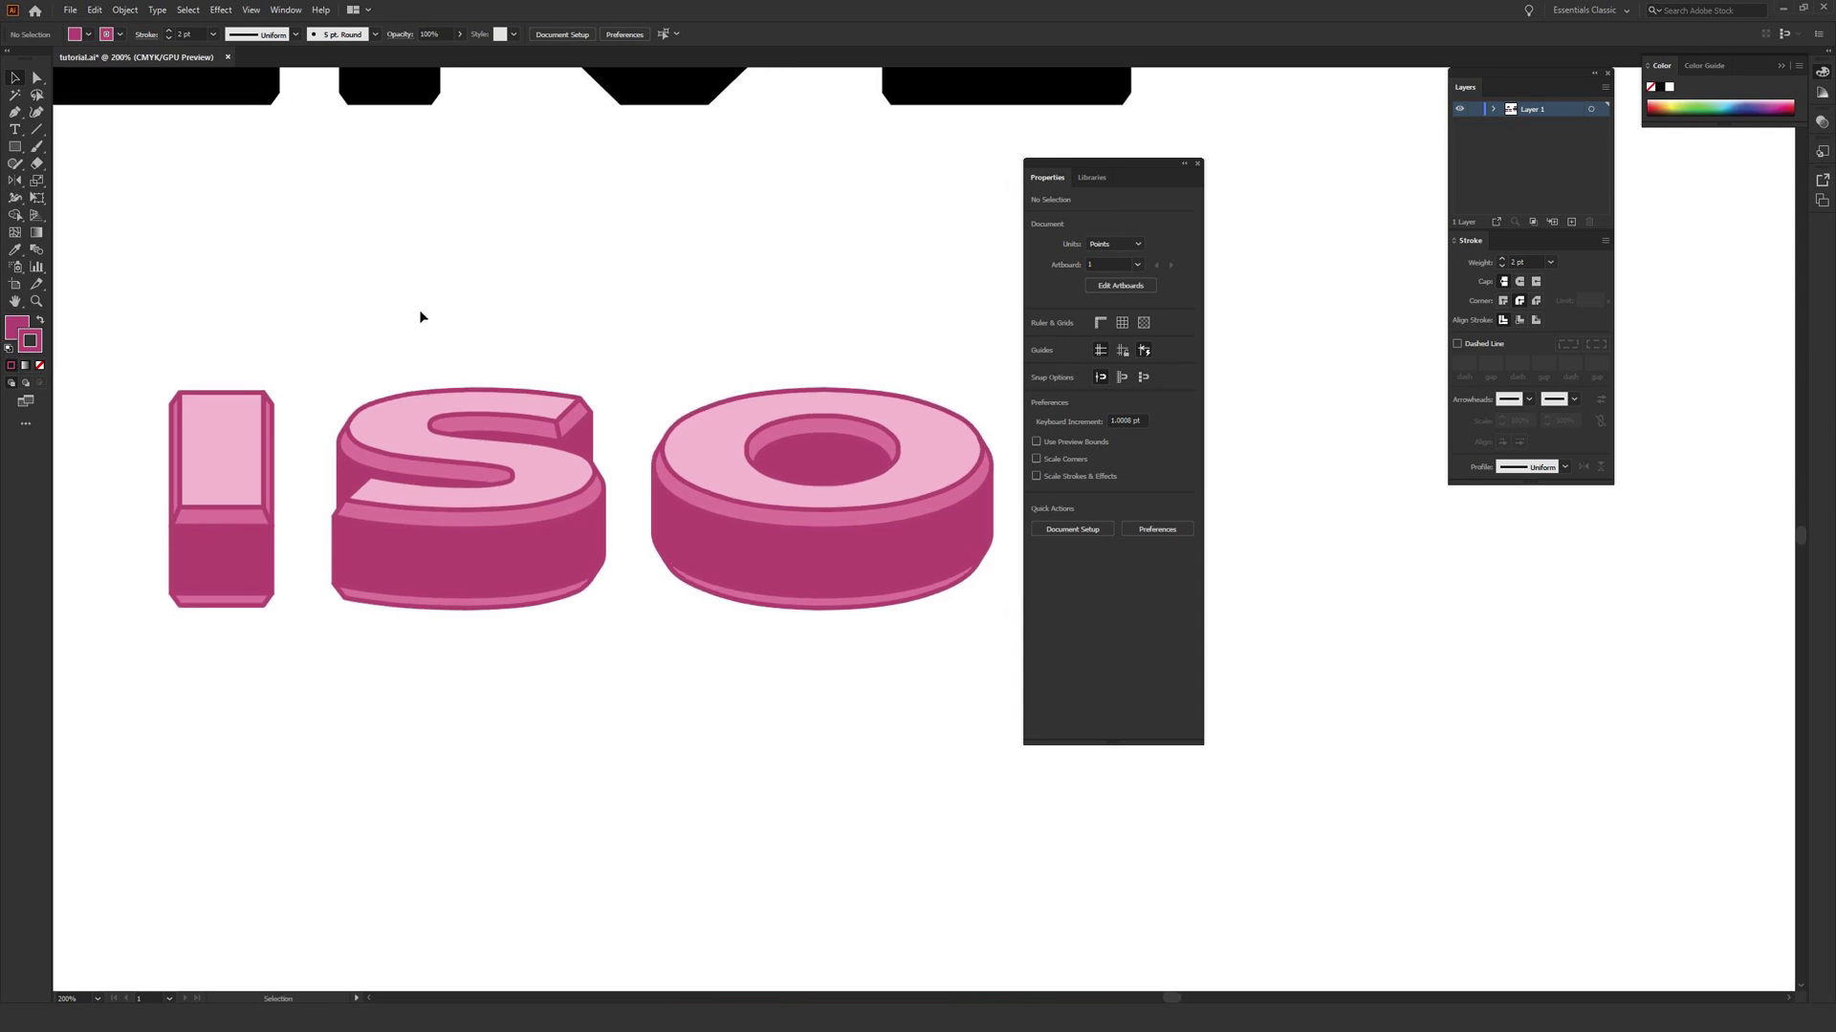
pyautogui.hotkey('ctrl', '-')
pyautogui.hotkey('ctrl', '-')
pyautogui.moveTo(554, 480); pyautogui.dragTo(694, 353)
pyautogui.moveTo(307, 589); pyautogui.dragTo(881, 398)
pyautogui.hotkey('ctrl', '+')
pyautogui.hotkey('ctrl', '+')
pyautogui.hotkey('ctrl', '+')
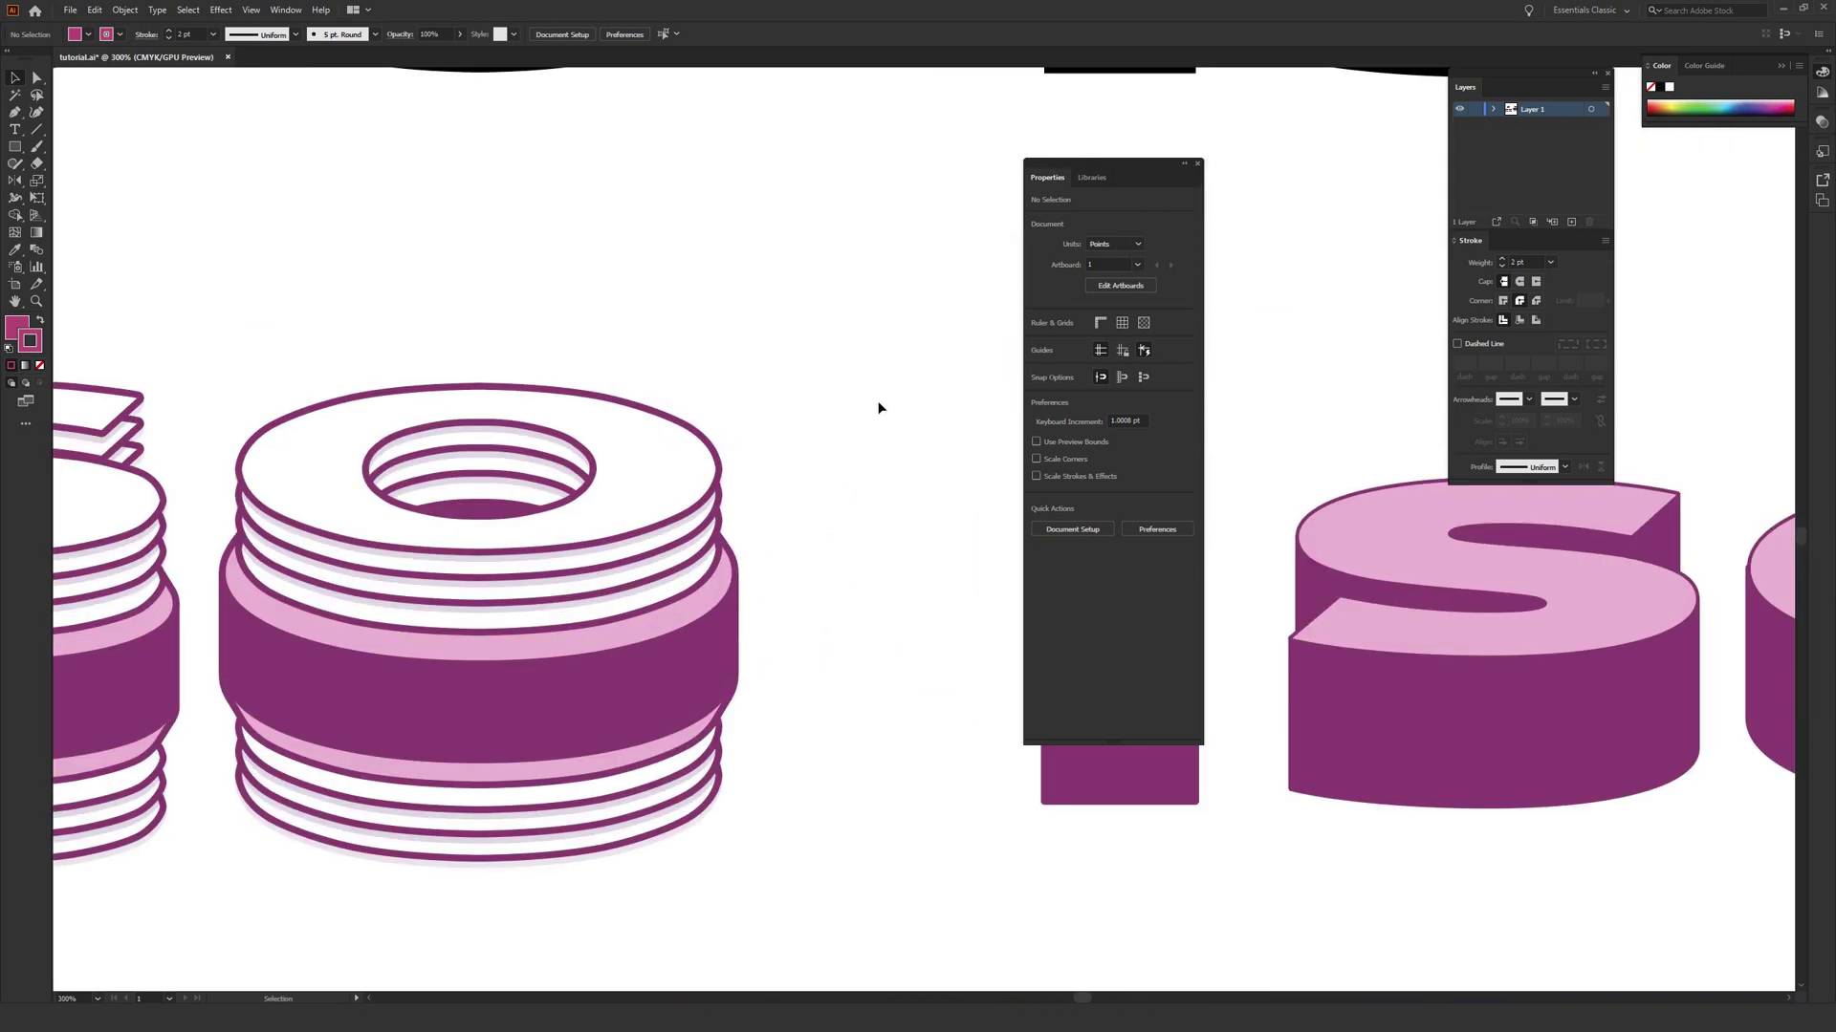
pyautogui.hotkey('ctrl', '-')
pyautogui.hotkey('ctrl', '-')
pyautogui.hotkey('ctrl', '-')
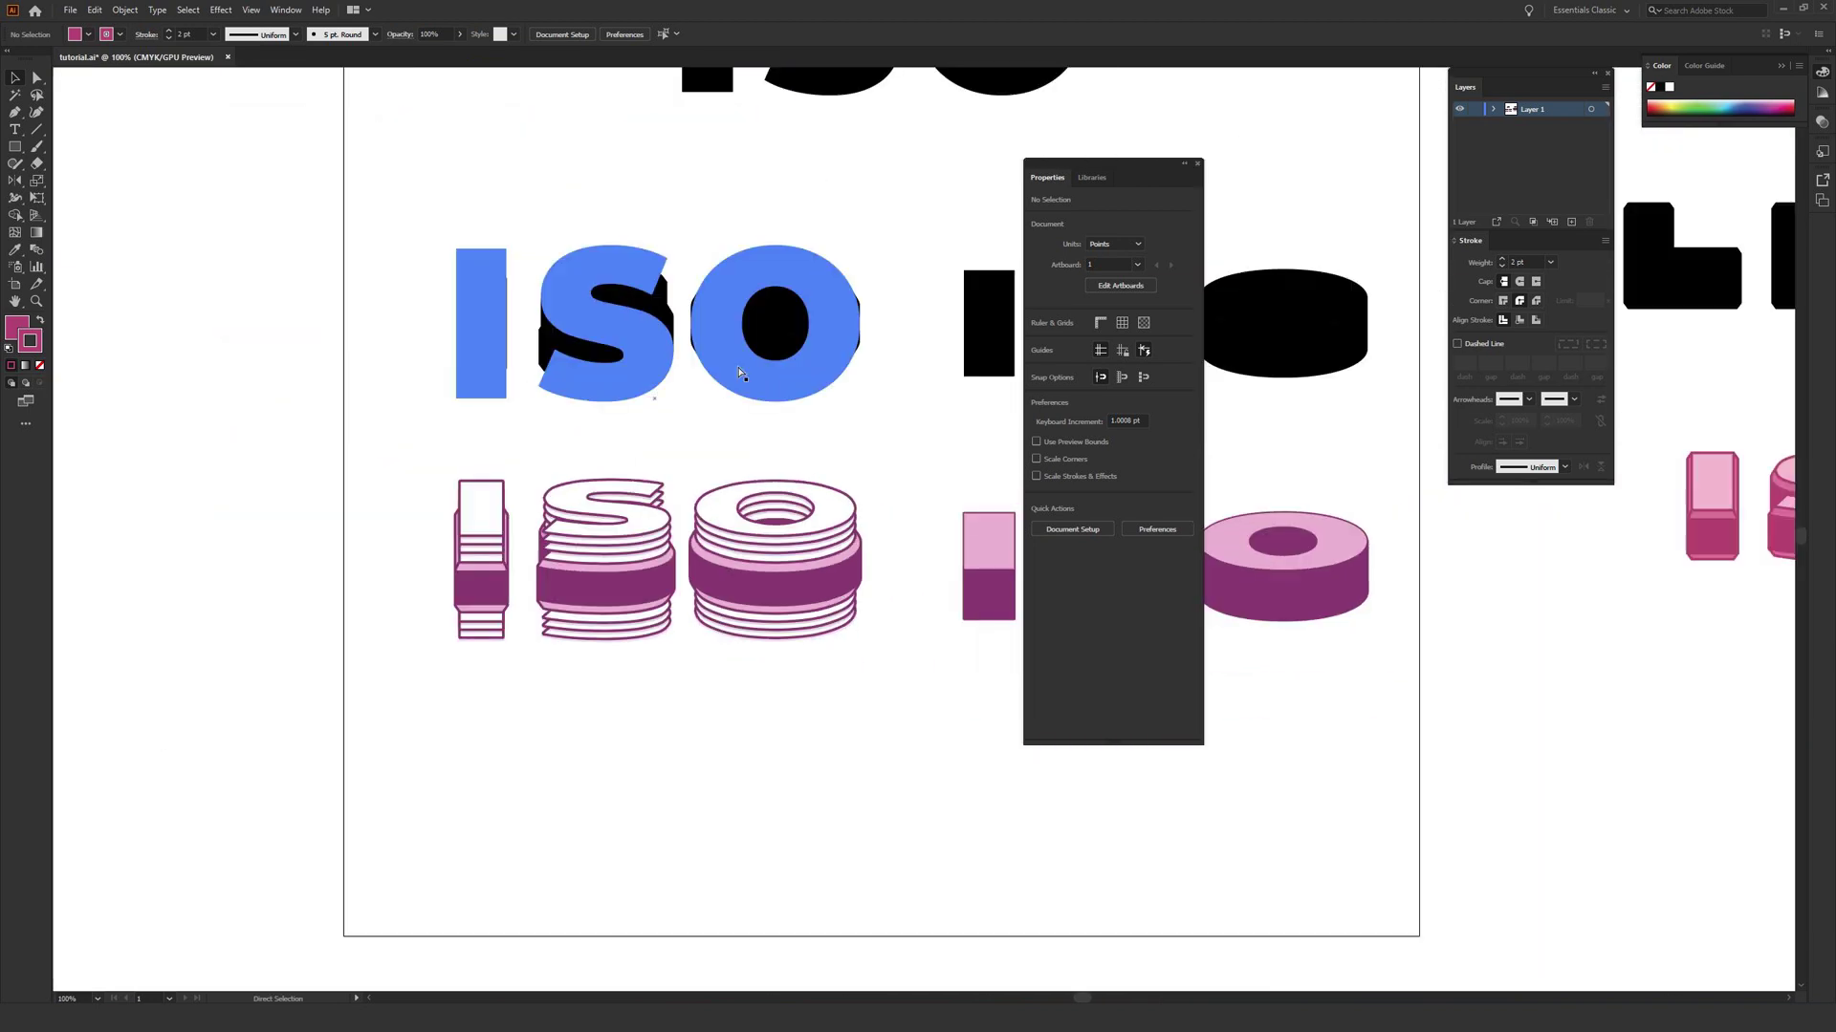
pyautogui.moveTo(794, 377); pyautogui.dragTo(622, 421)
pyautogui.hotkey('ctrl', '+')
pyautogui.hotkey('ctrl', '+')
pyautogui.hotkey('ctrl', '+')
pyautogui.hotkey('ctrl', '-')
pyautogui.moveTo(749, 341); pyautogui.dragTo(734, 333)
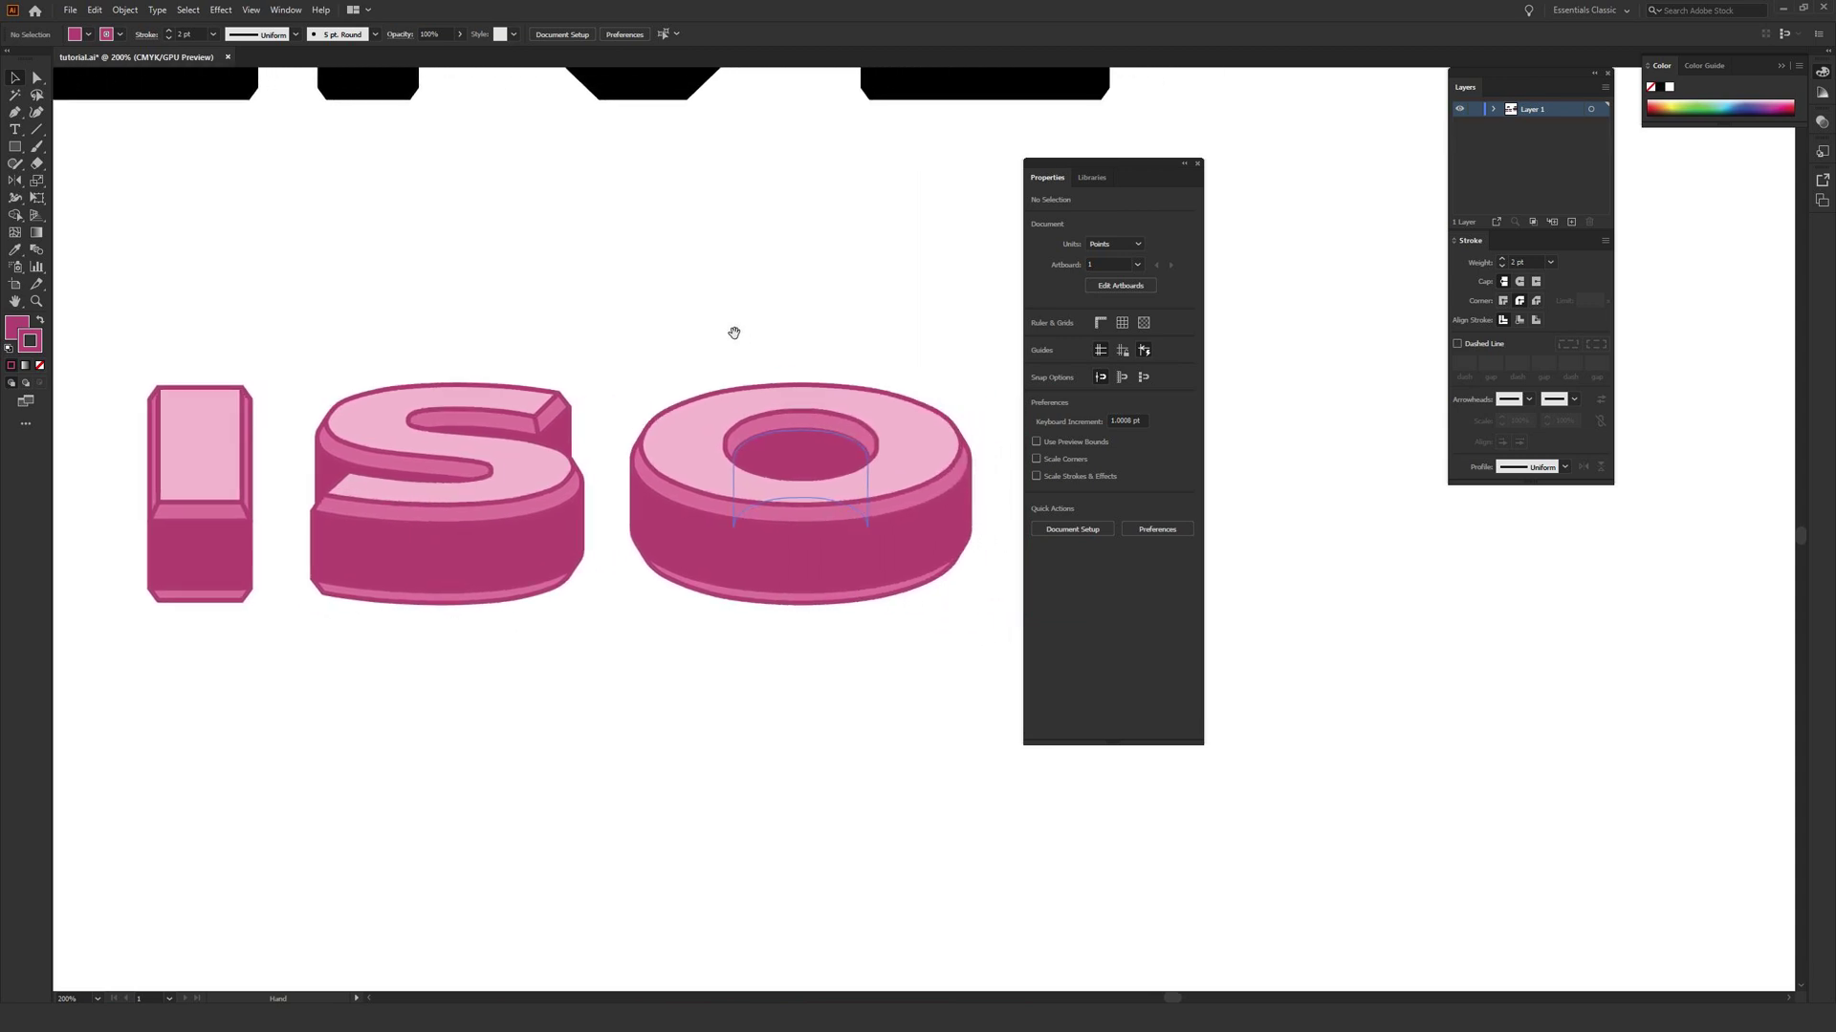
# Duplicate the light-pink top-face group about 12 pt straight up and deselect the copy
pyautogui.click(370, 409)
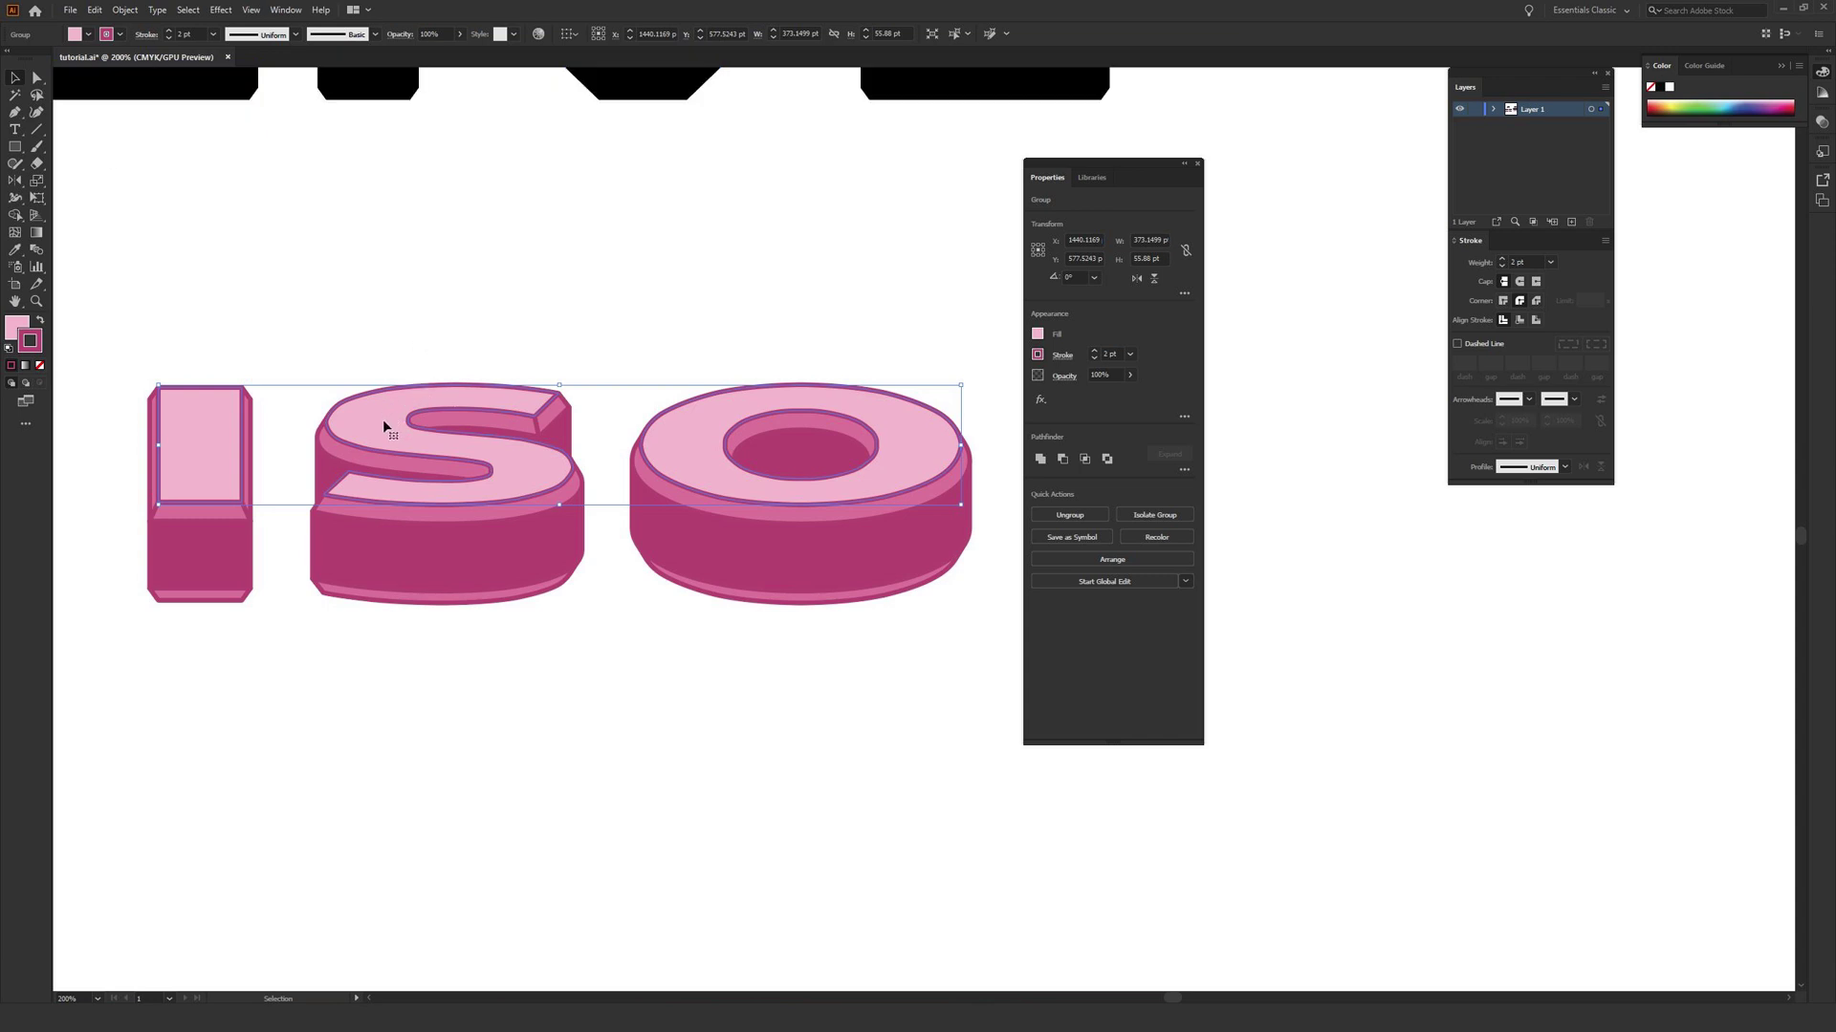
pyautogui.moveTo(383, 421)
pyautogui.mouseDown()
pyautogui.moveTo(408, 214)
pyautogui.moveTo(387, 243)
pyautogui.moveTo(423, 397)
pyautogui.moveTo(399, 413)
pyautogui.moveTo(390, 336)
pyautogui.moveTo(386, 421)
pyautogui.mouseUp()
pyautogui.moveTo(385, 425); pyautogui.dragTo(386, 393)
pyautogui.click(434, 348)
# Set the fill of the duplicated top-face group to white and deselect it
pyautogui.click(378, 394)
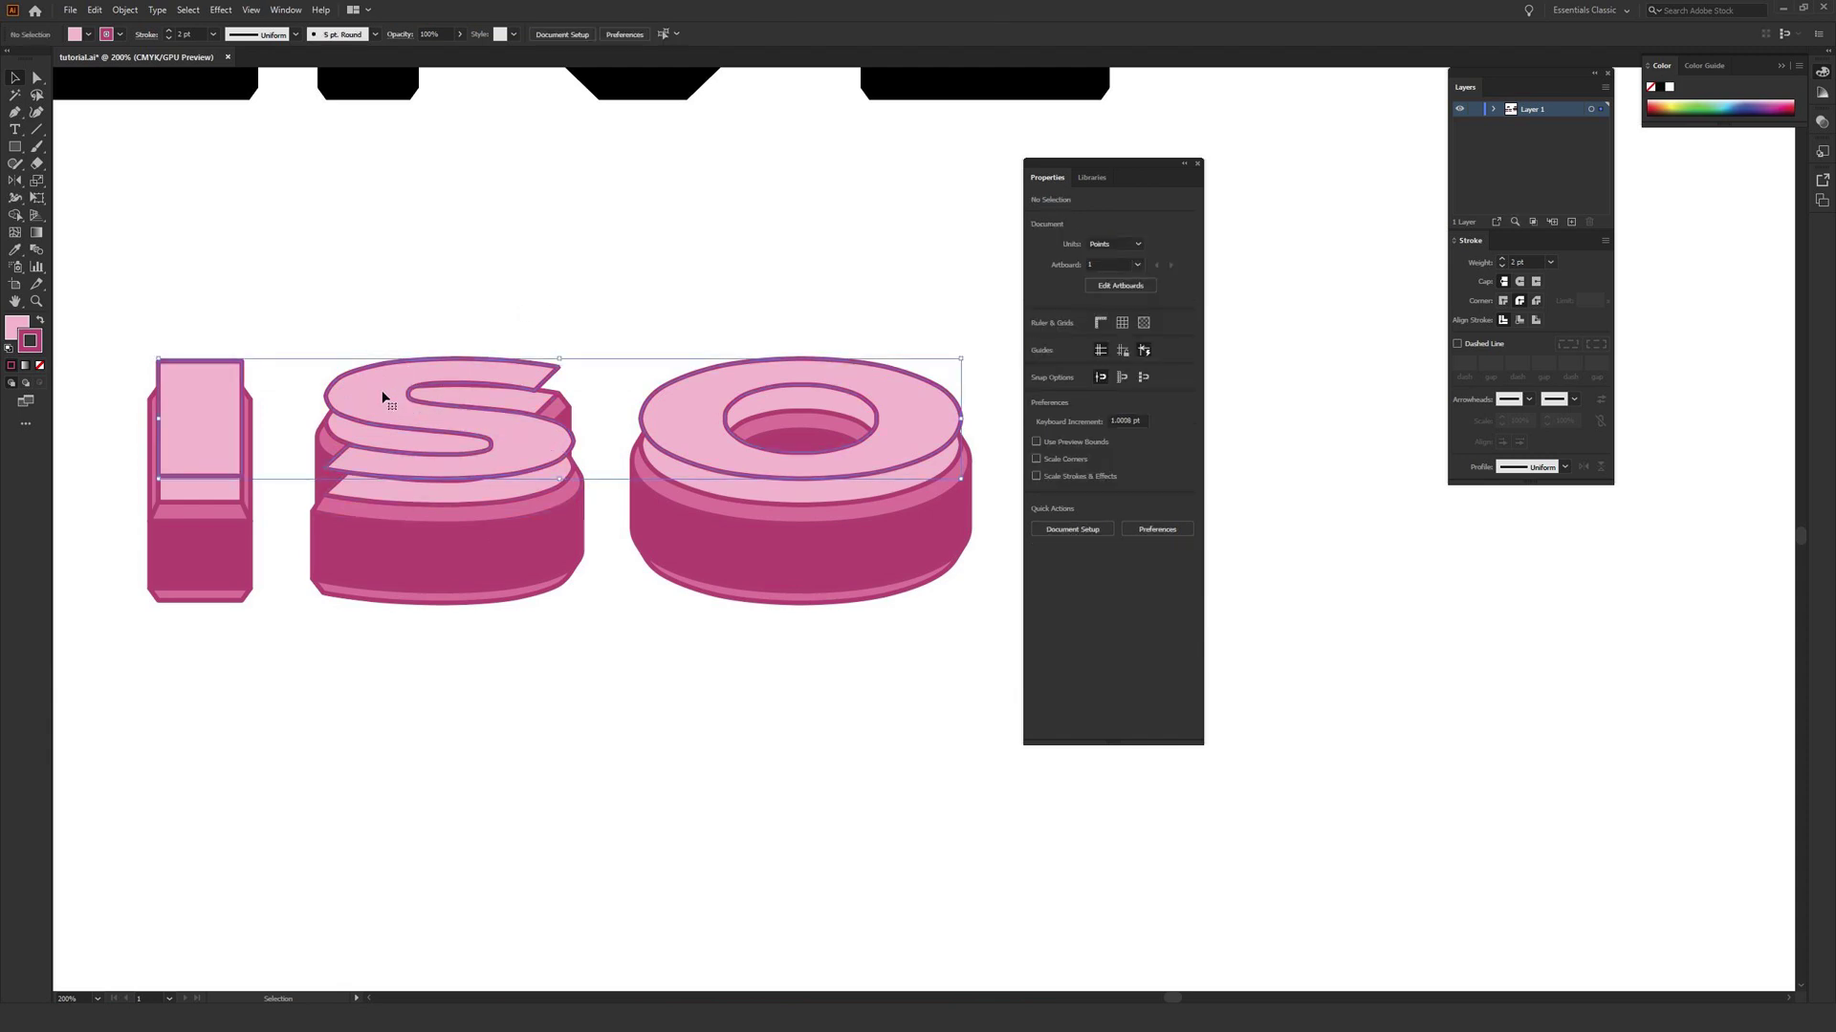
pyautogui.doubleClick(17, 326)
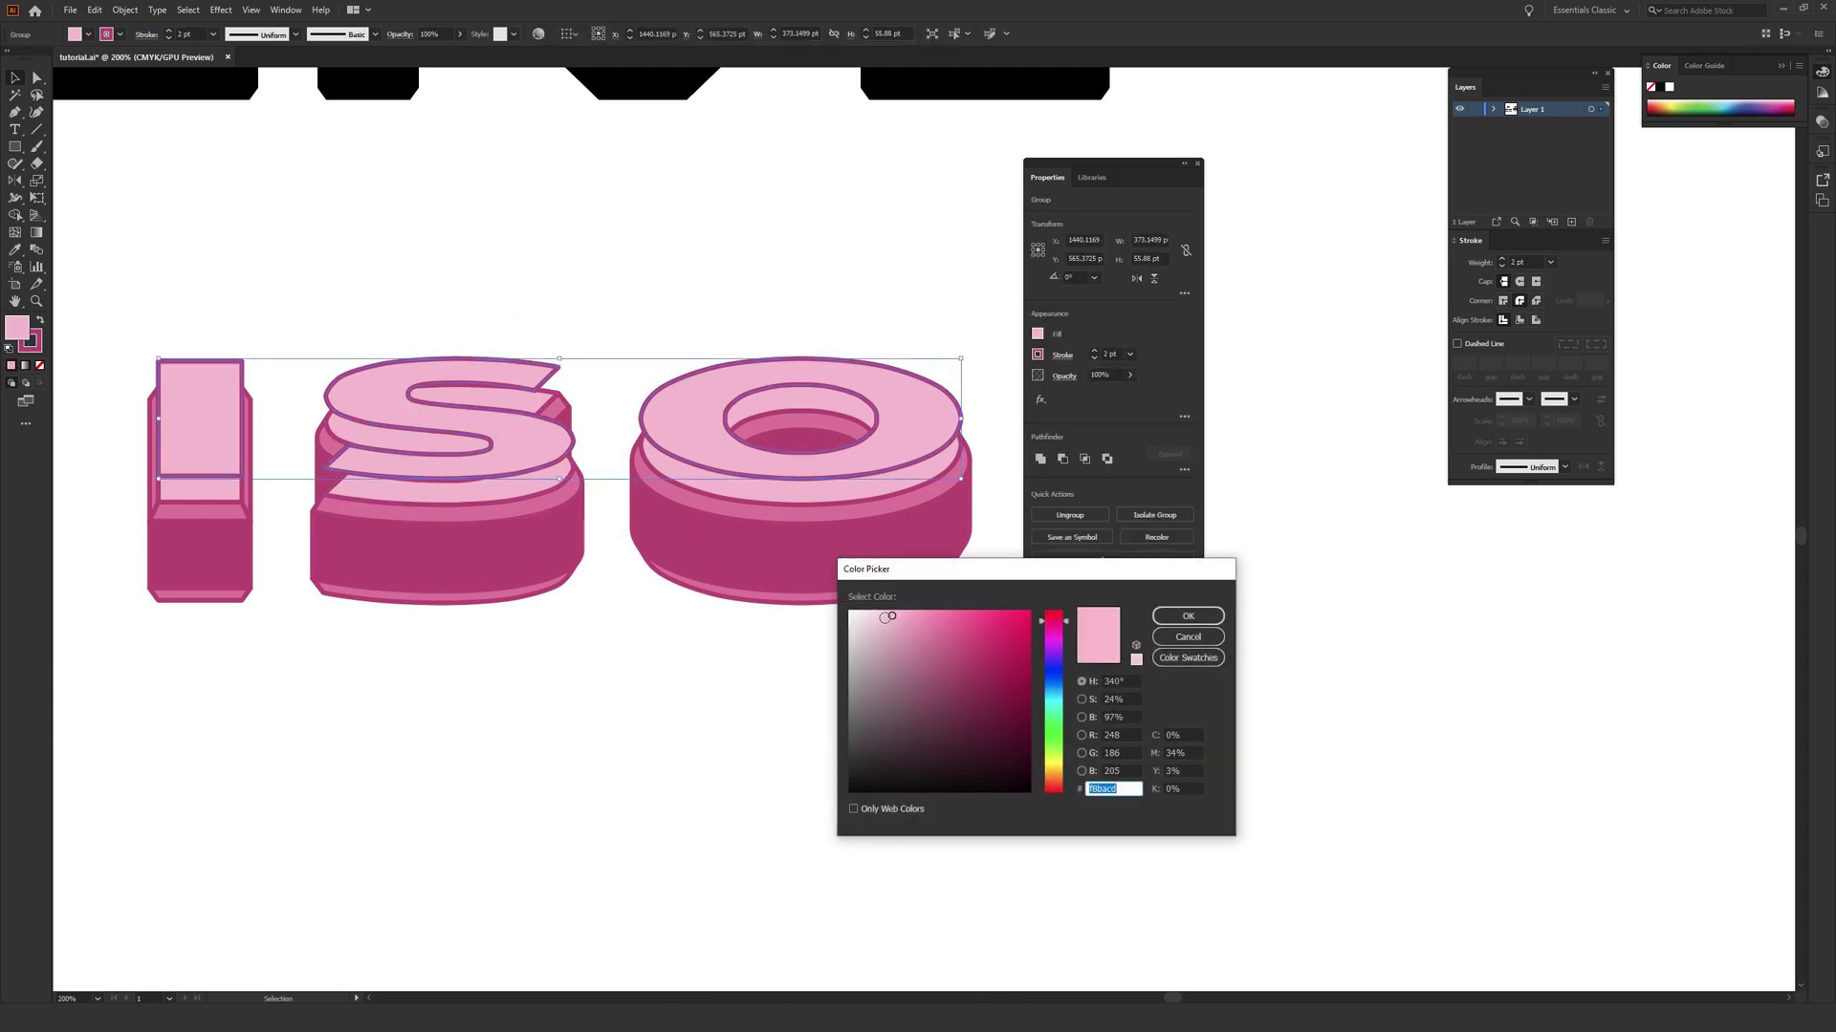
pyautogui.moveTo(887, 632); pyautogui.dragTo(847, 599)
pyautogui.click(1188, 616)
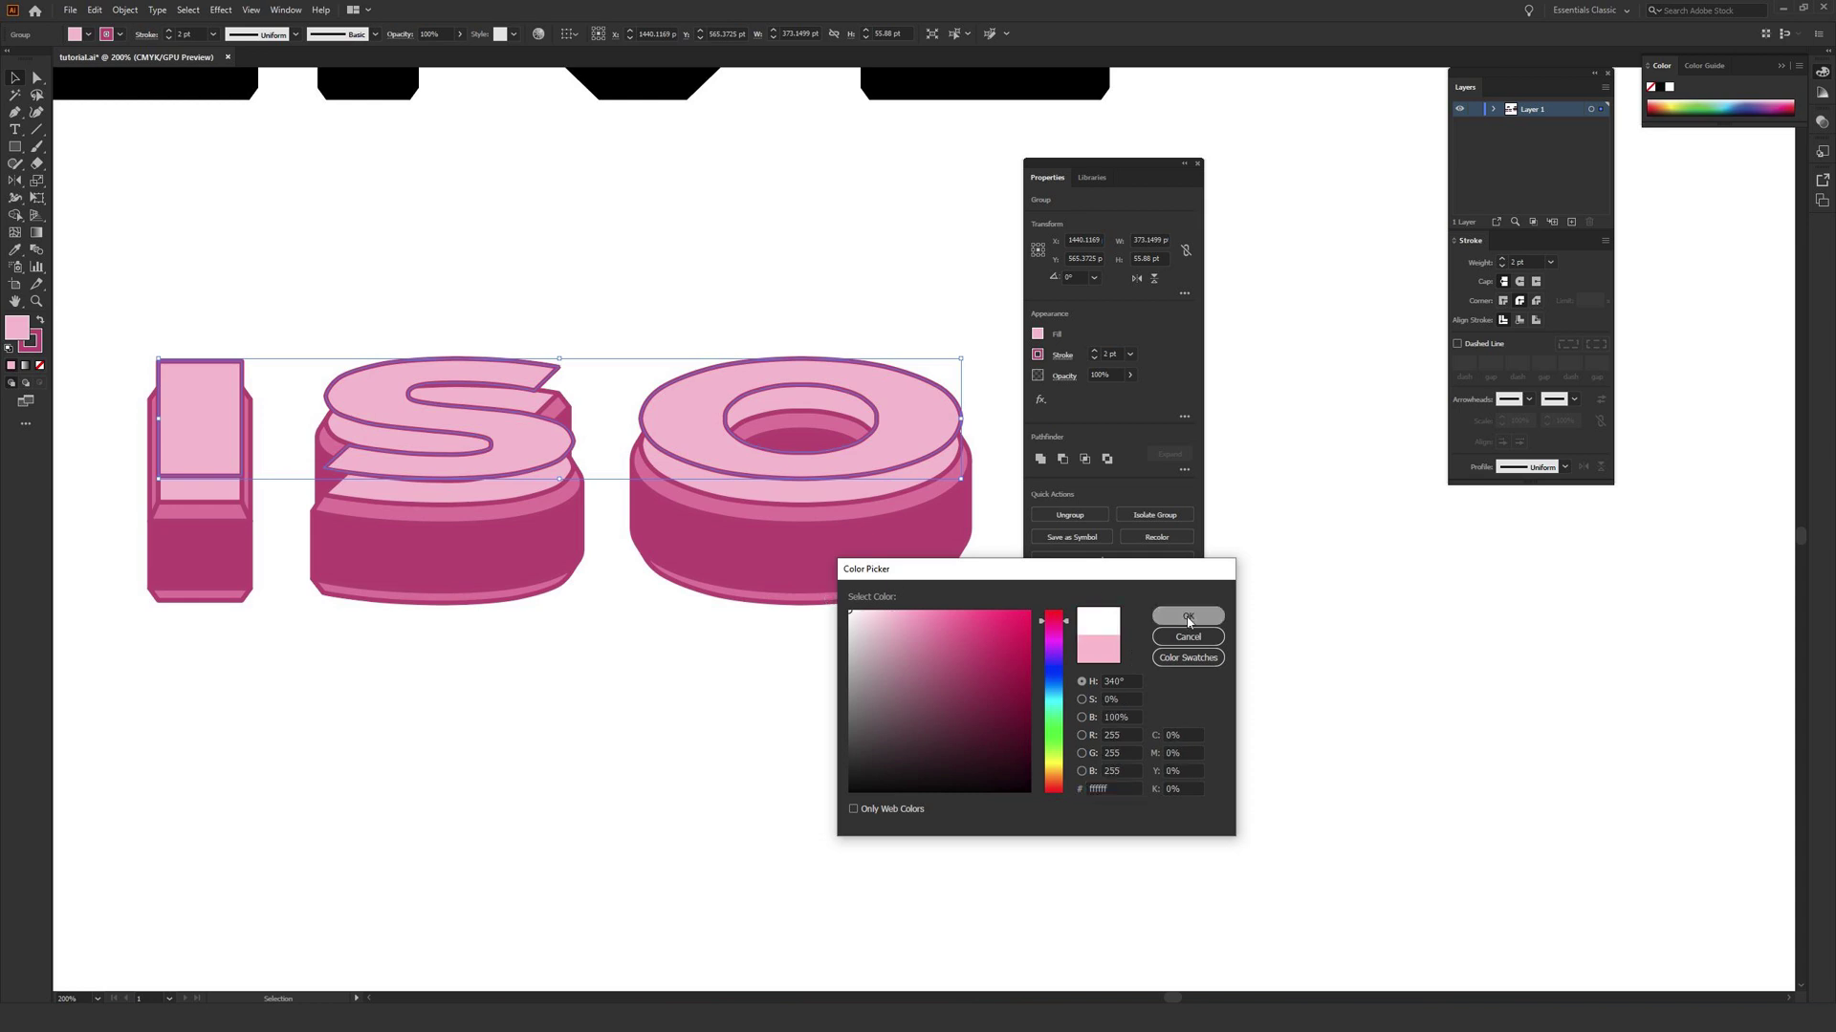
pyautogui.click(491, 283)
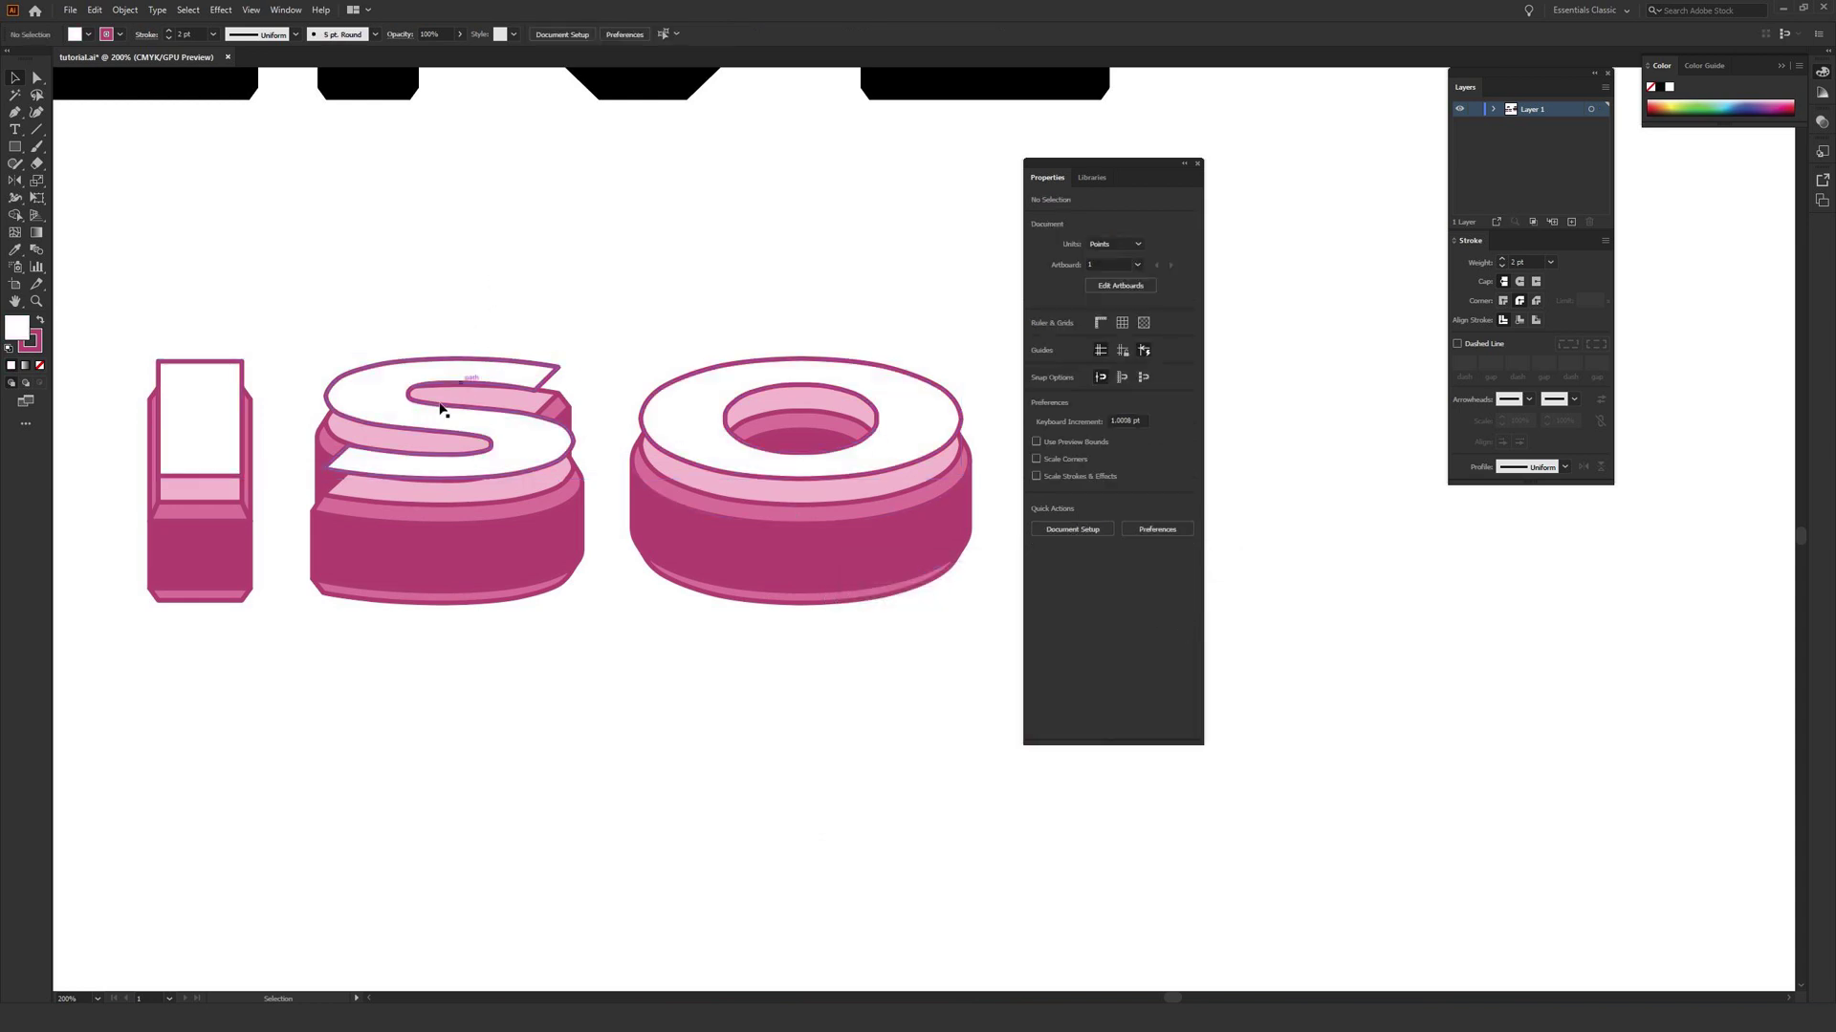
# Move the white top-face group 3 pt down, closer to the pink lettering, and deselect it
pyautogui.click(382, 394)
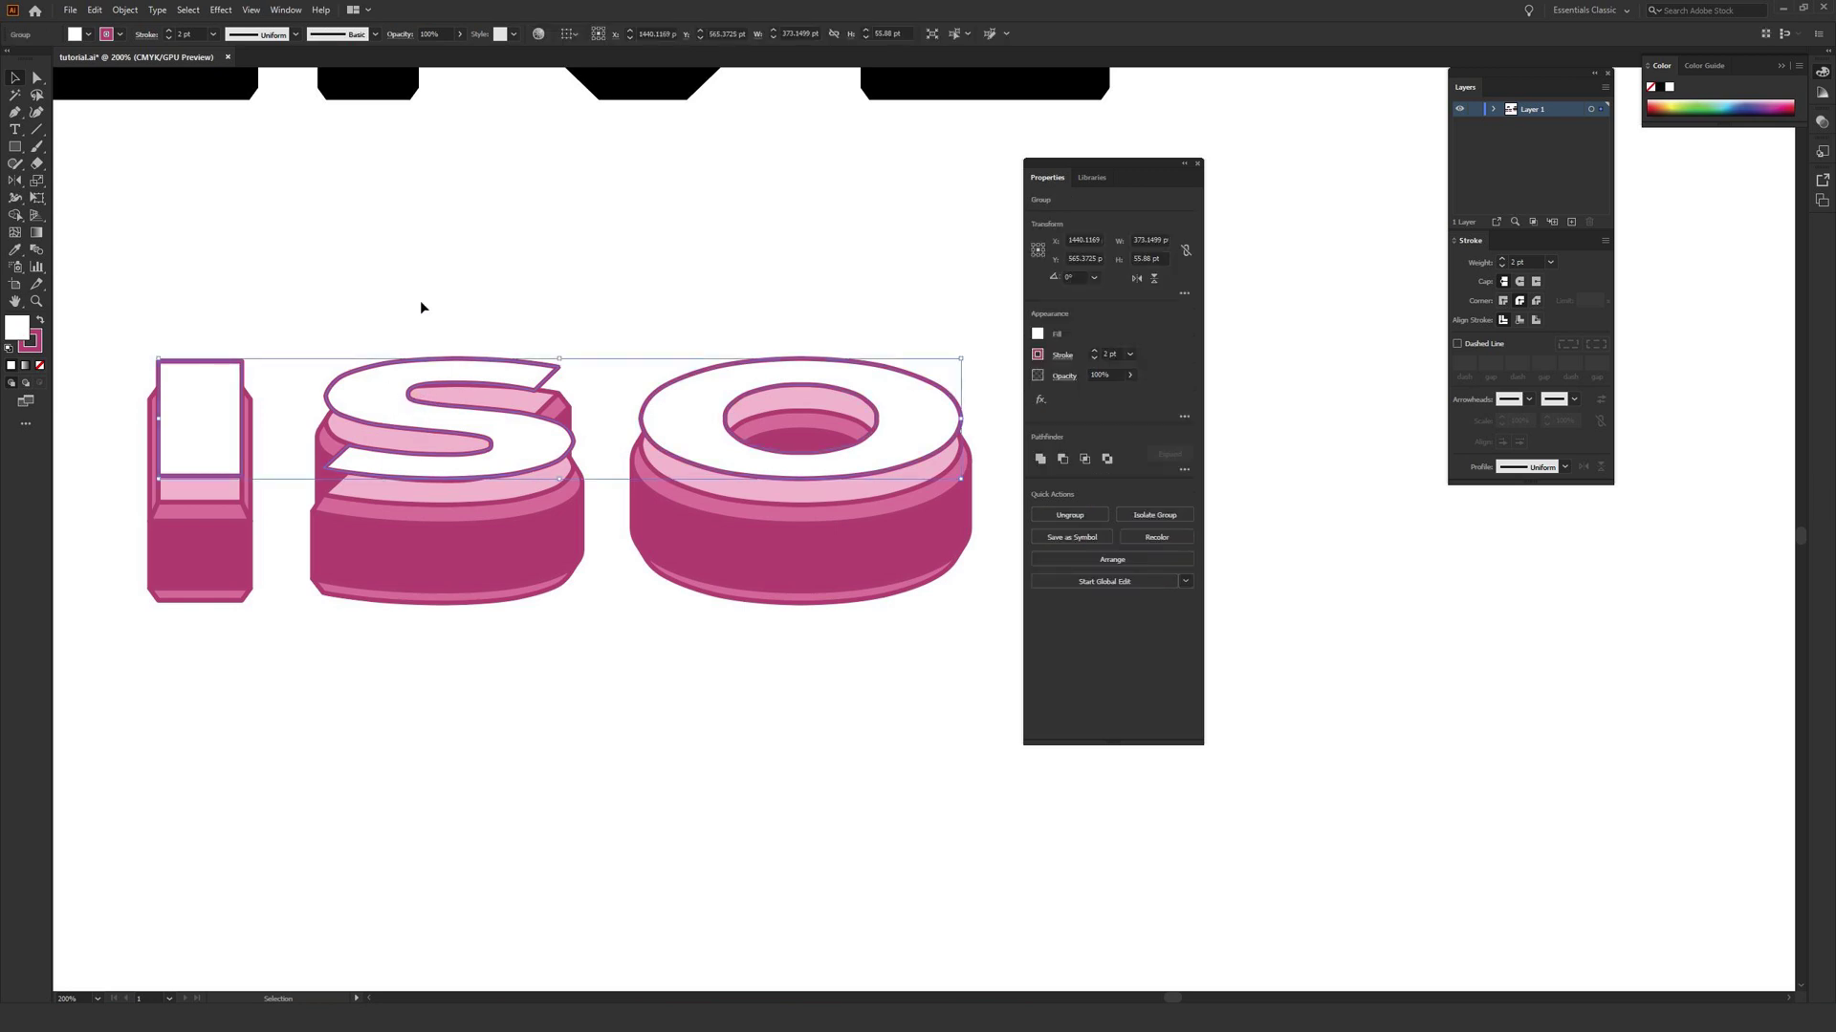
pyautogui.press('Down')
pyautogui.press('Down')
pyautogui.press('Down')
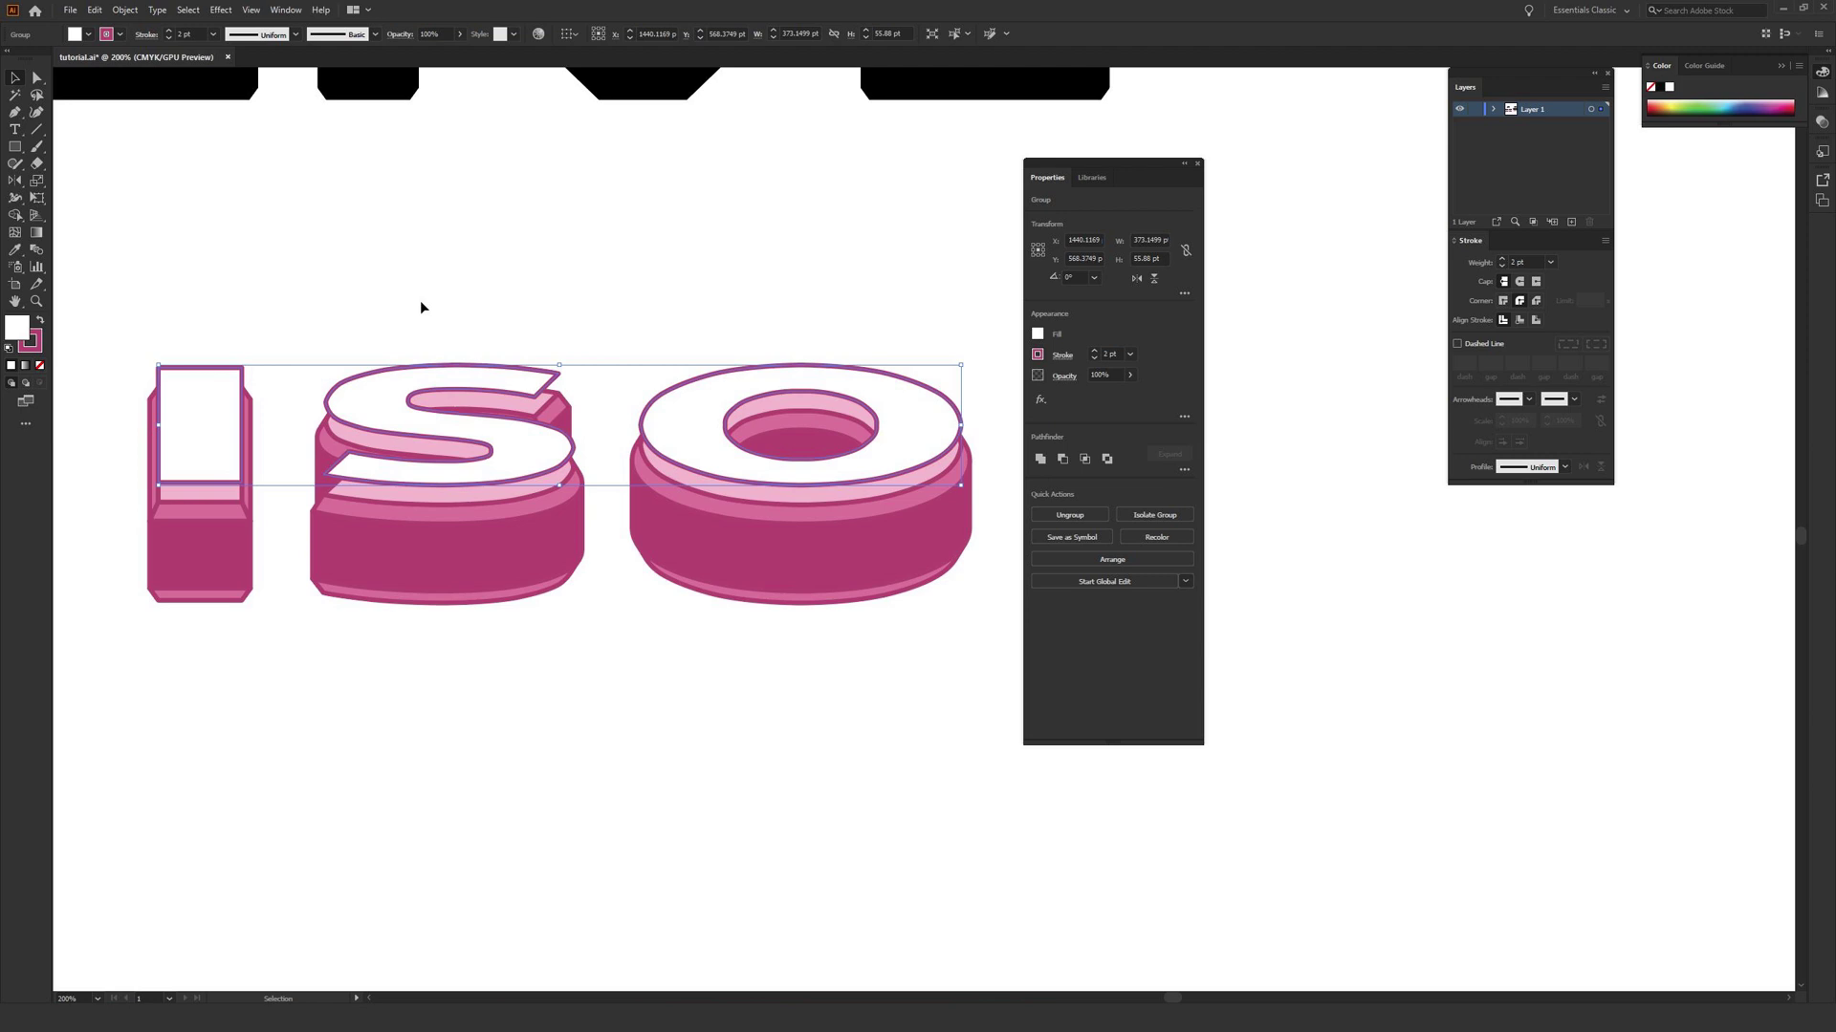
pyautogui.click(421, 304)
# Open a Drop Shadow effect for the white top-face group, with preview on and the mode set to Multiply
pyautogui.press('a')
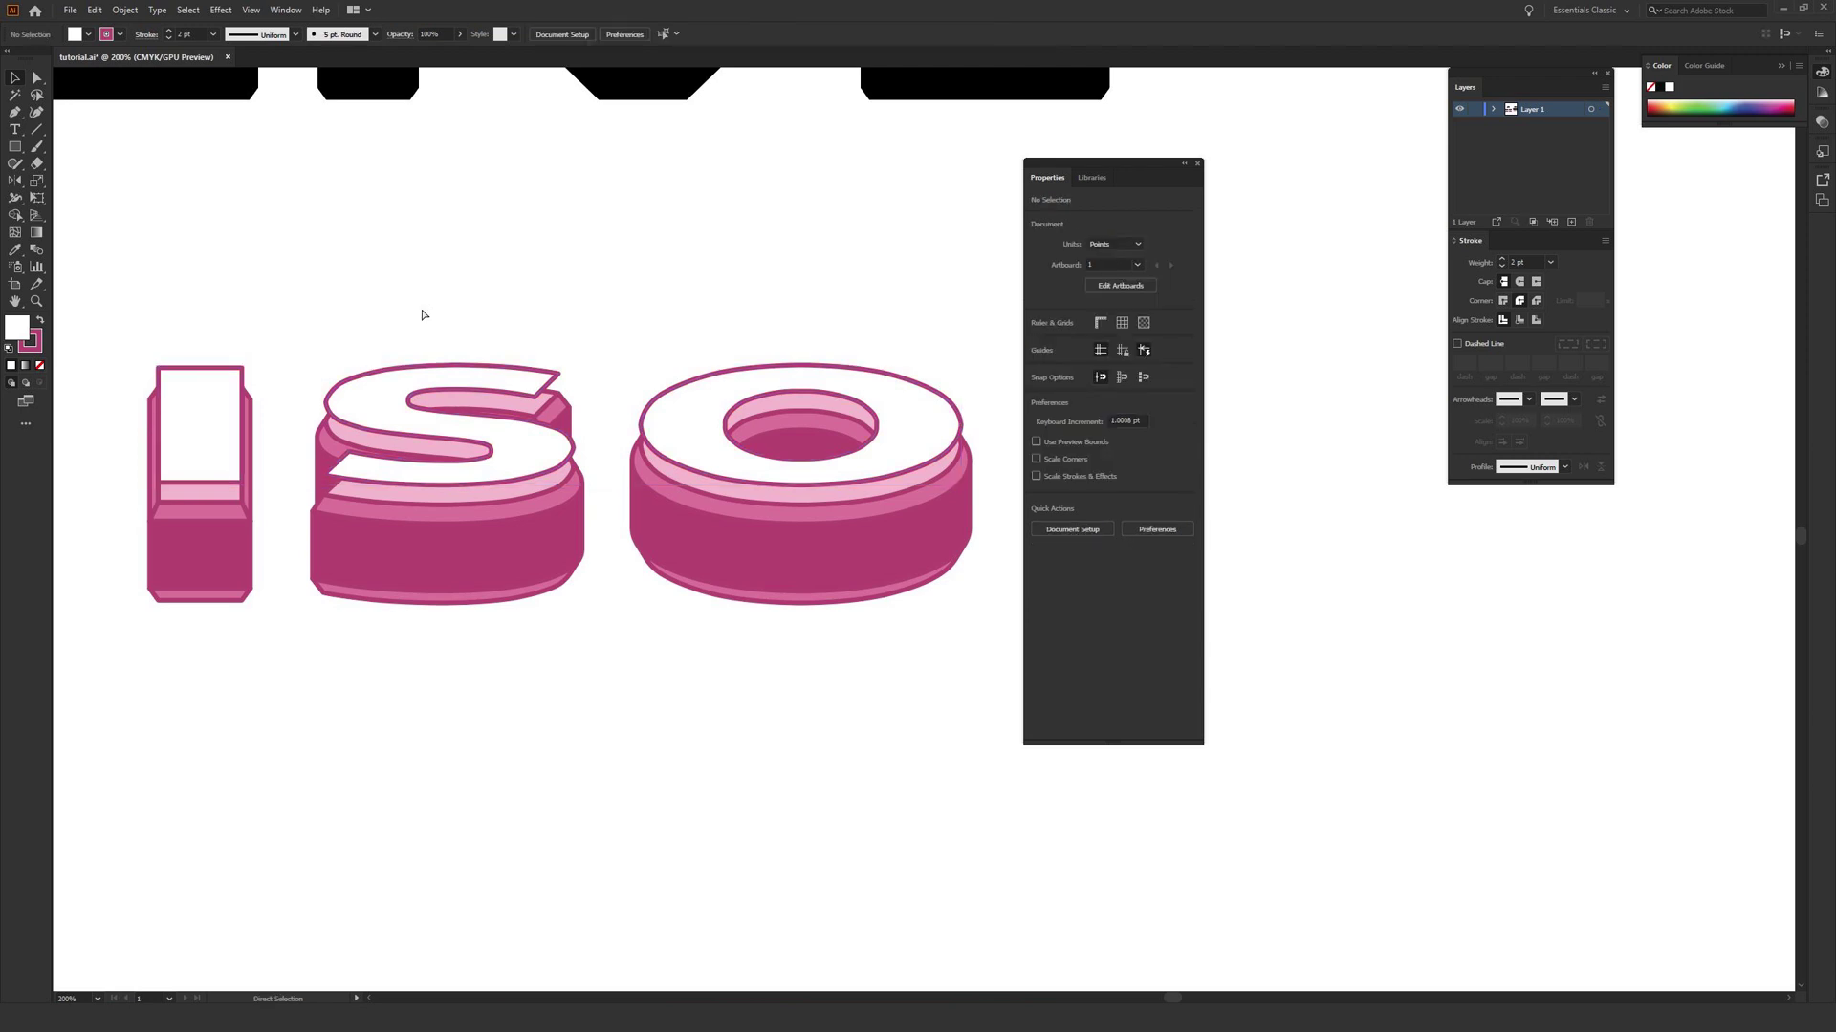
pyautogui.hotkey('ctrl', '+')
pyautogui.press('v')
pyautogui.scroll(1, 464, 352)
pyautogui.hscroll(1, 464, 353)
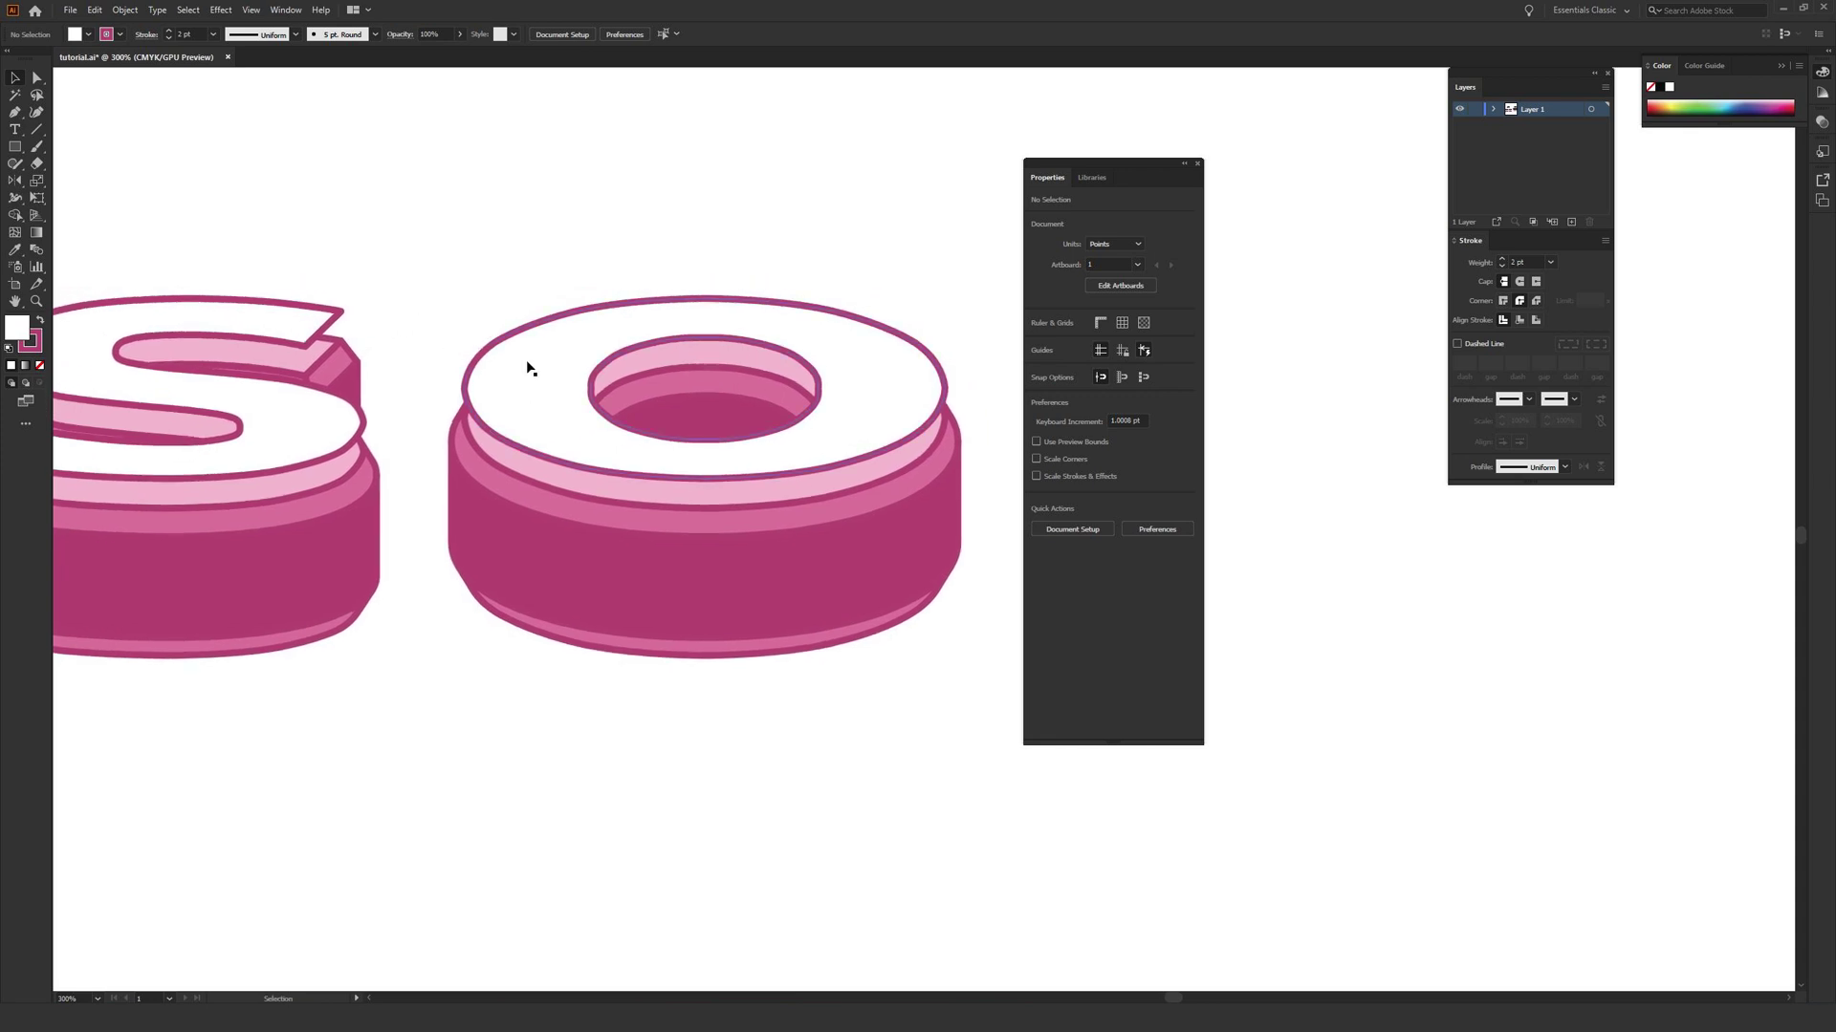
pyautogui.click(528, 368)
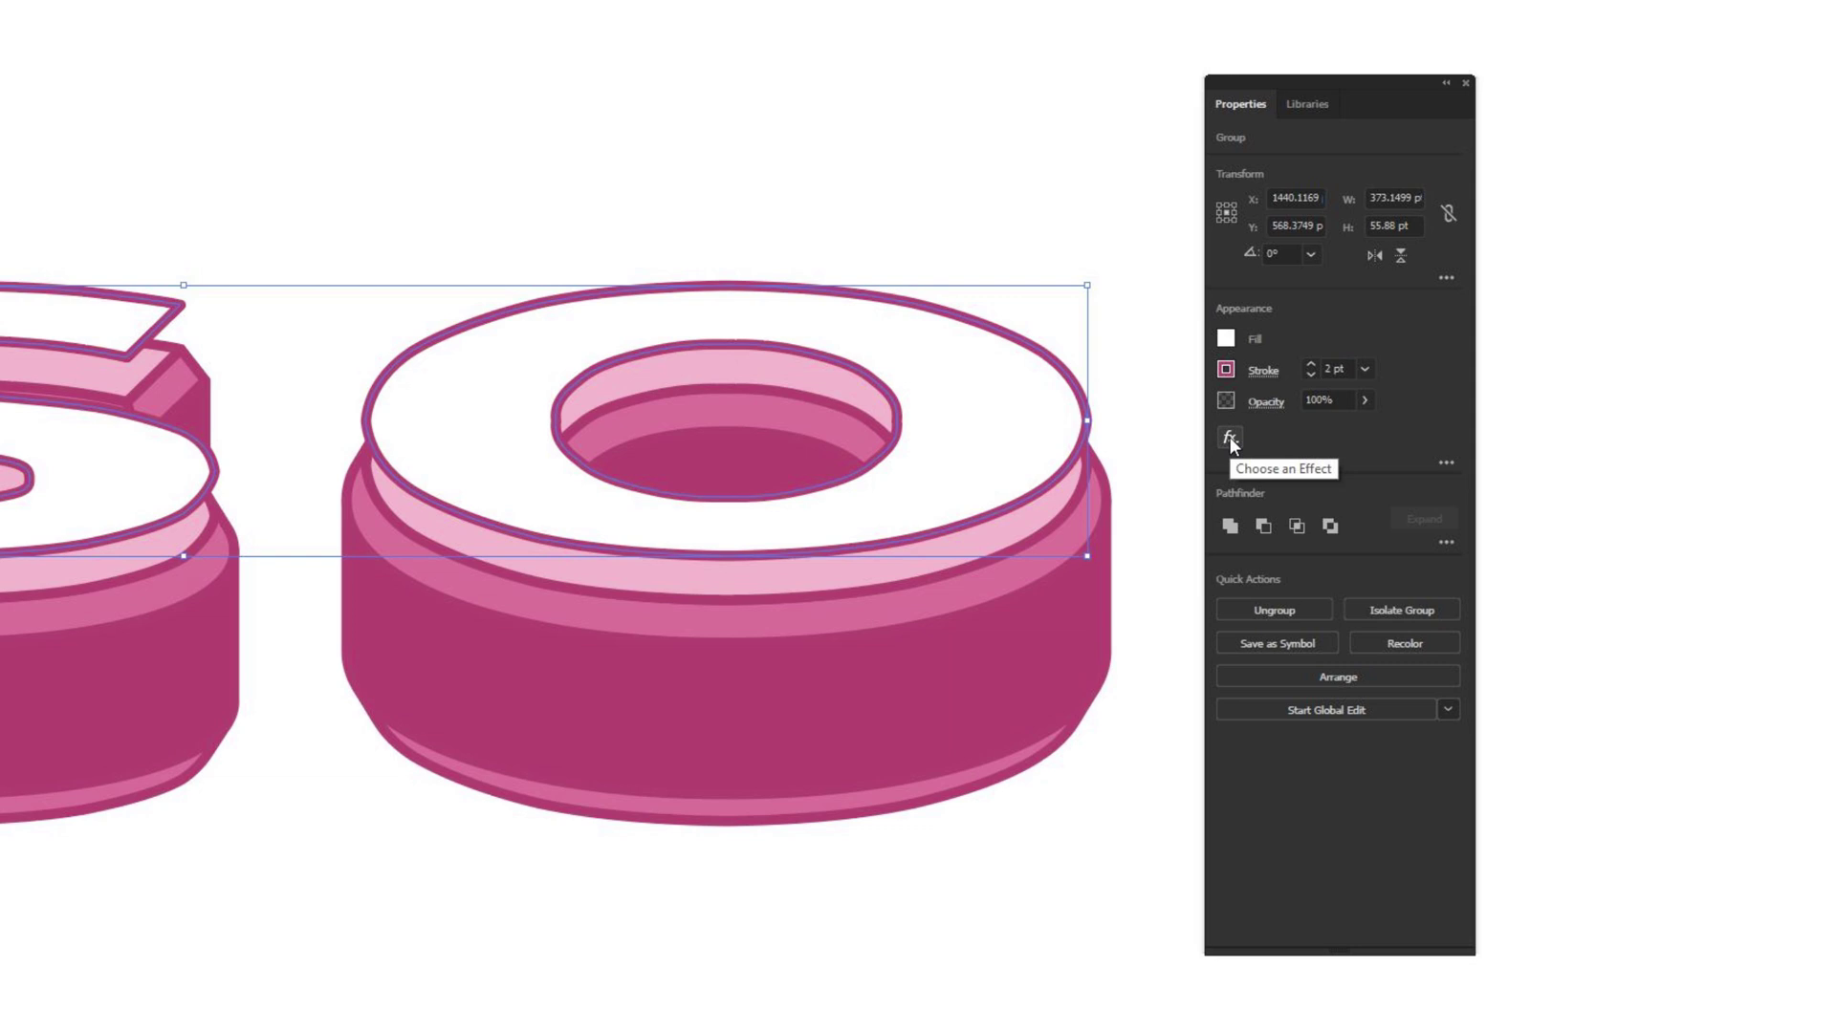
pyautogui.click(1229, 438)
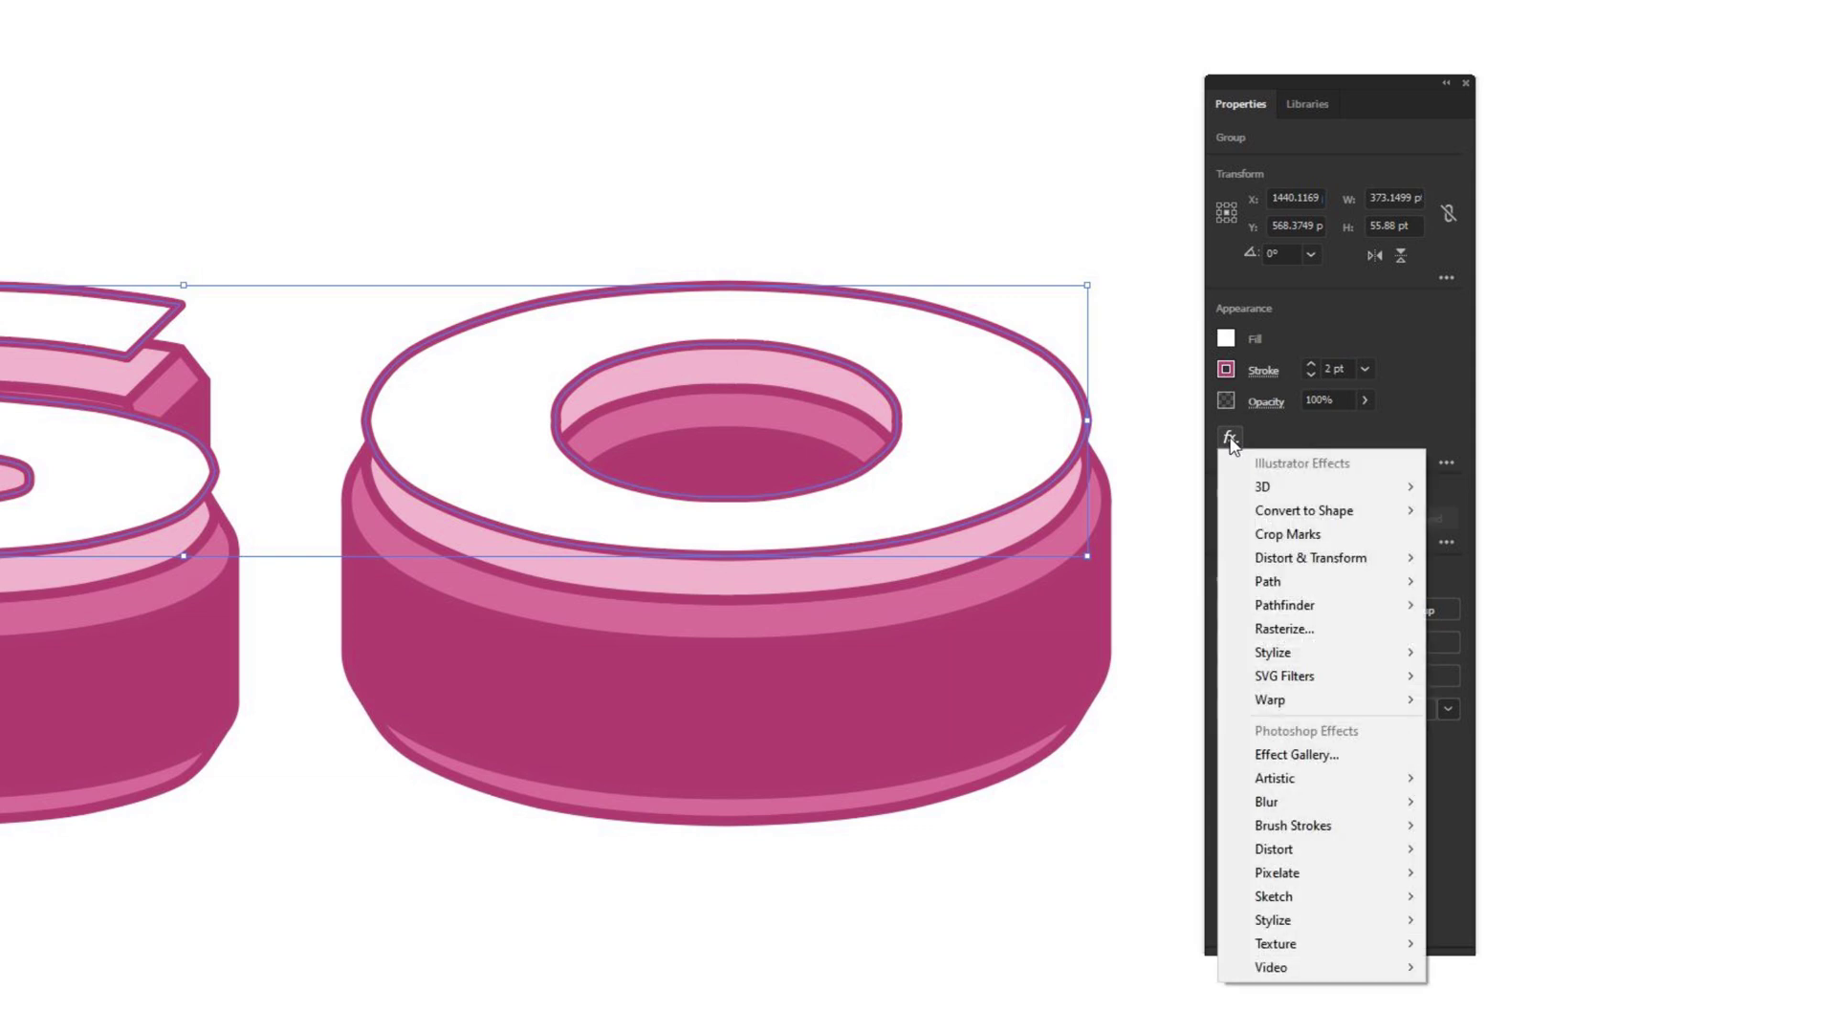
pyautogui.moveTo(1297, 654)
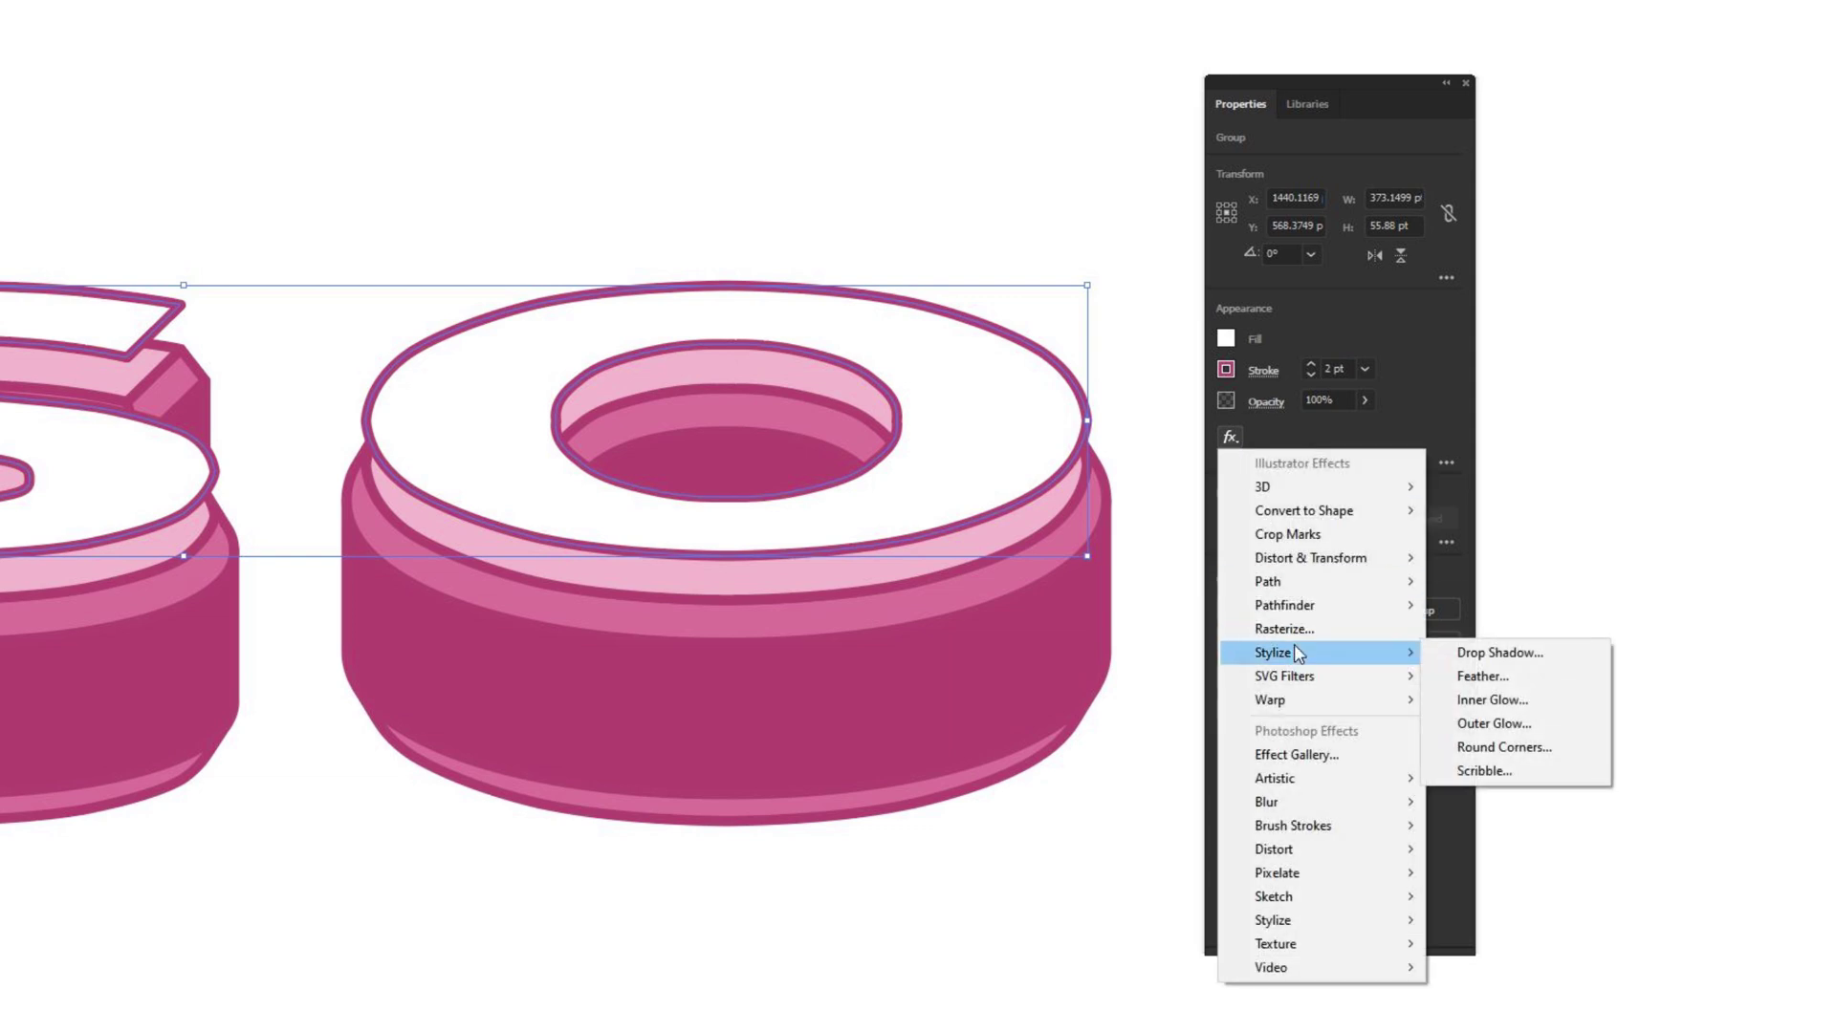
pyautogui.click(1466, 654)
pyautogui.moveTo(1530, 172); pyautogui.dragTo(1016, 417)
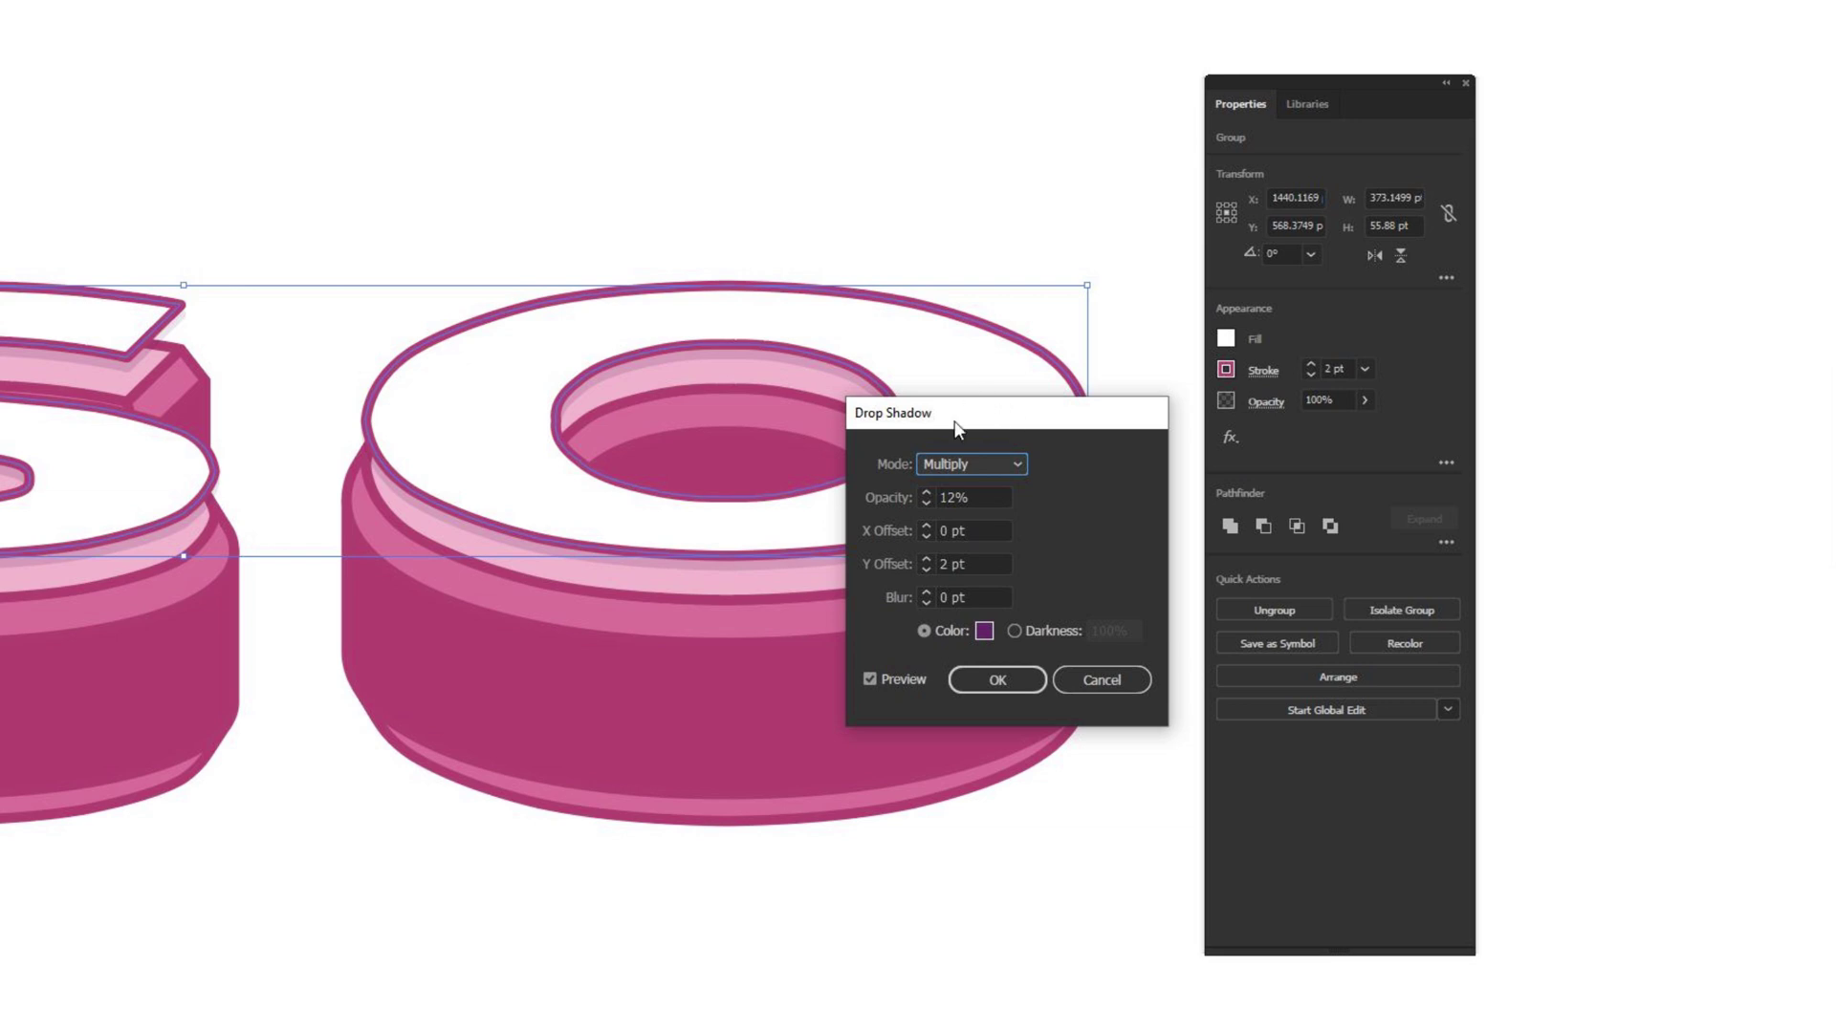
pyautogui.click(872, 679)
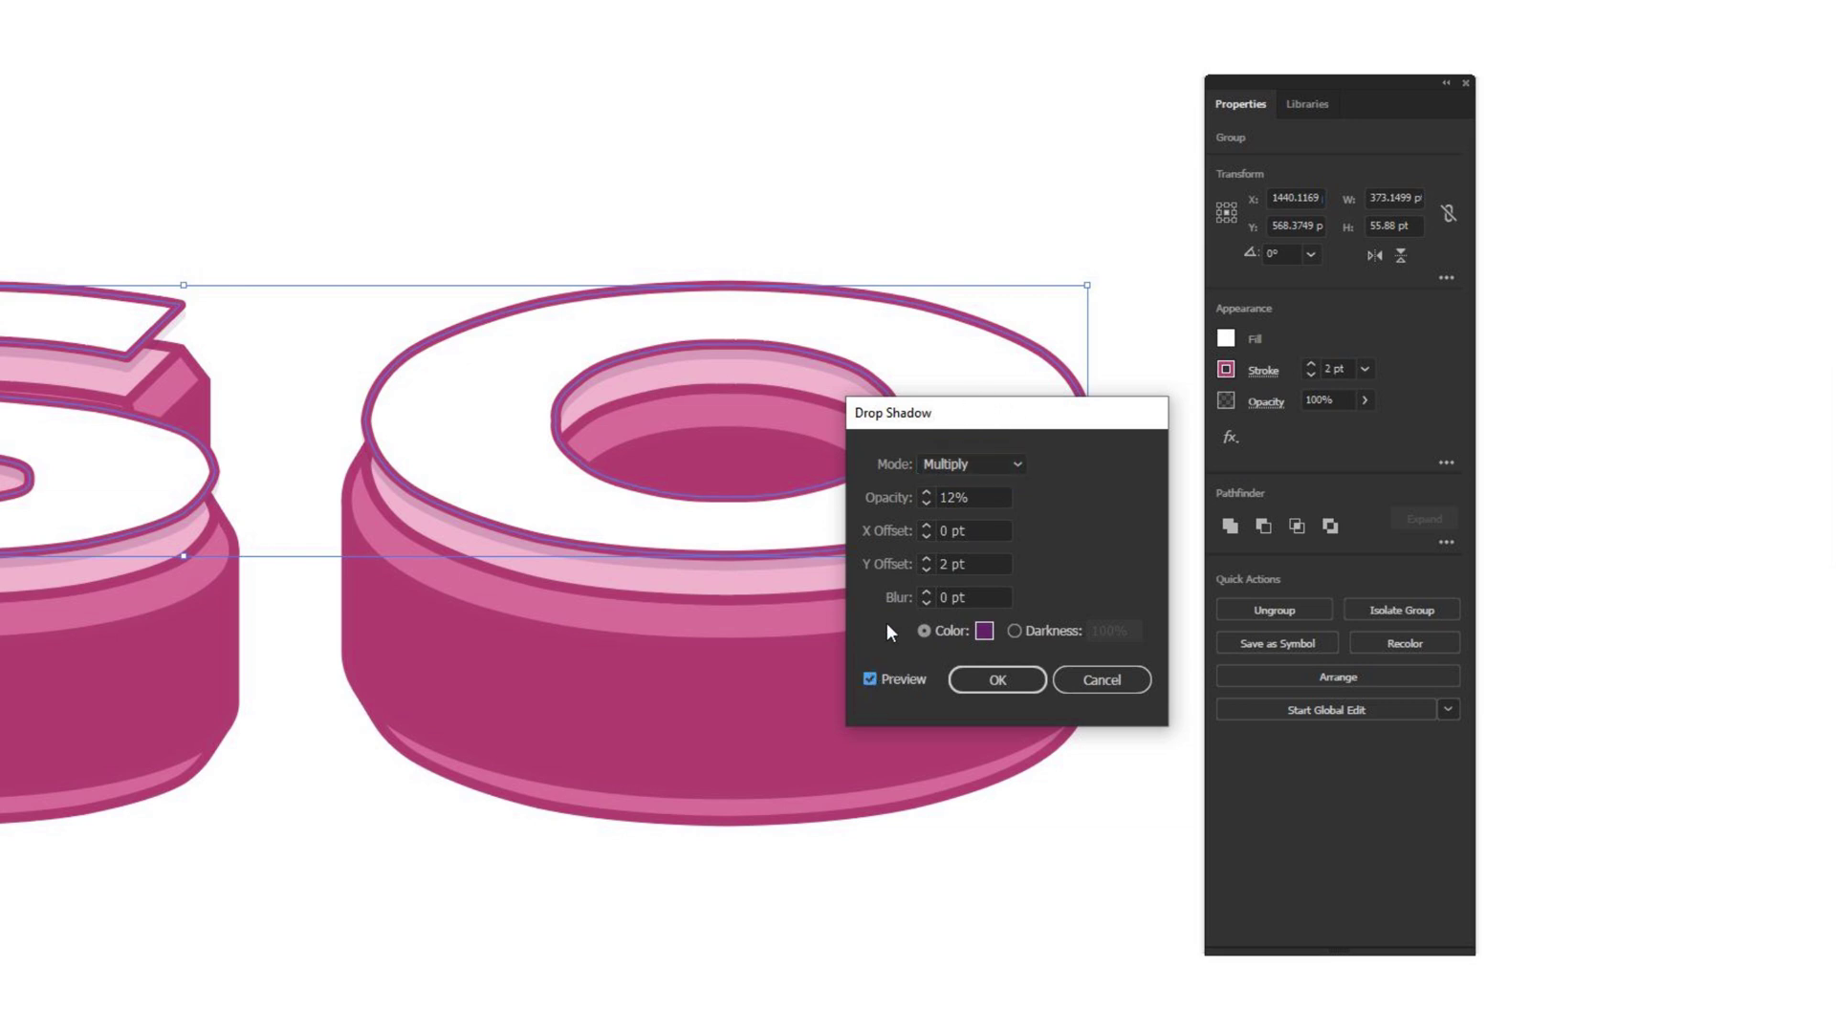
pyautogui.click(1018, 465)
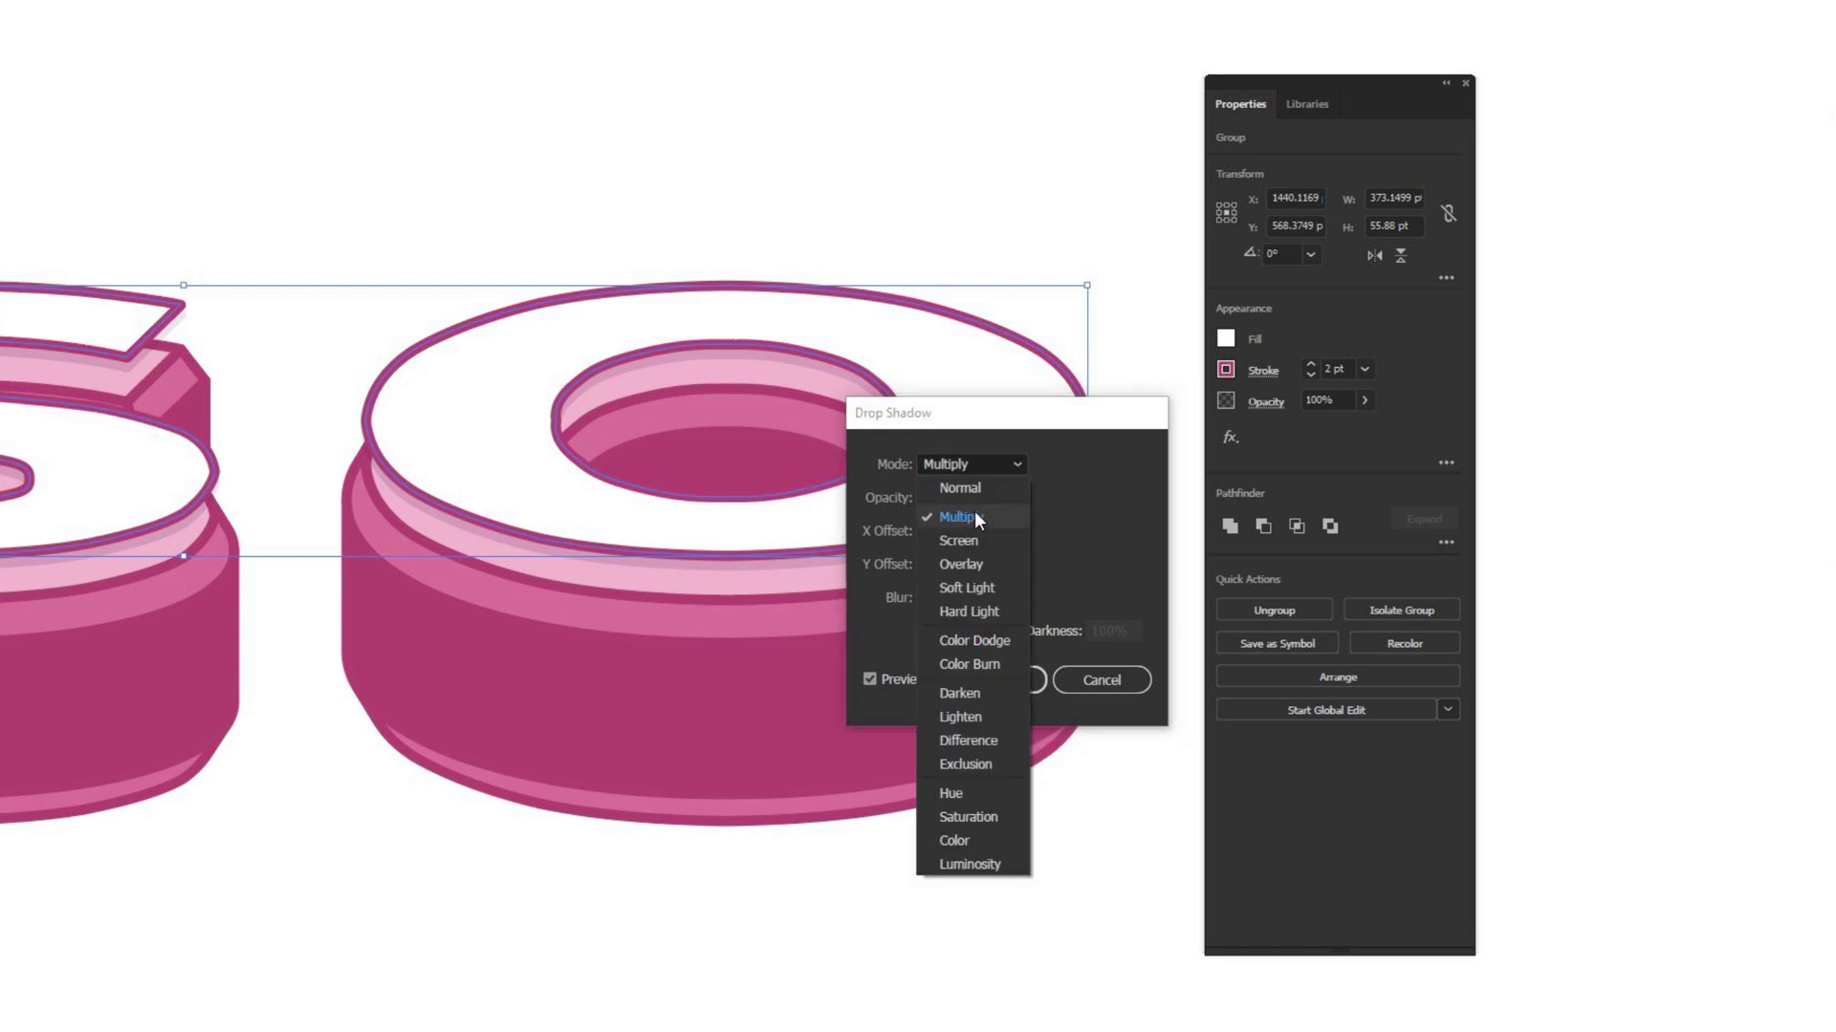
pyautogui.click(973, 517)
# Try positive and negative X offsets for the drop shadow, including 2 pt and -5 pt, and return it to 0 pt
pyautogui.click(889, 497)
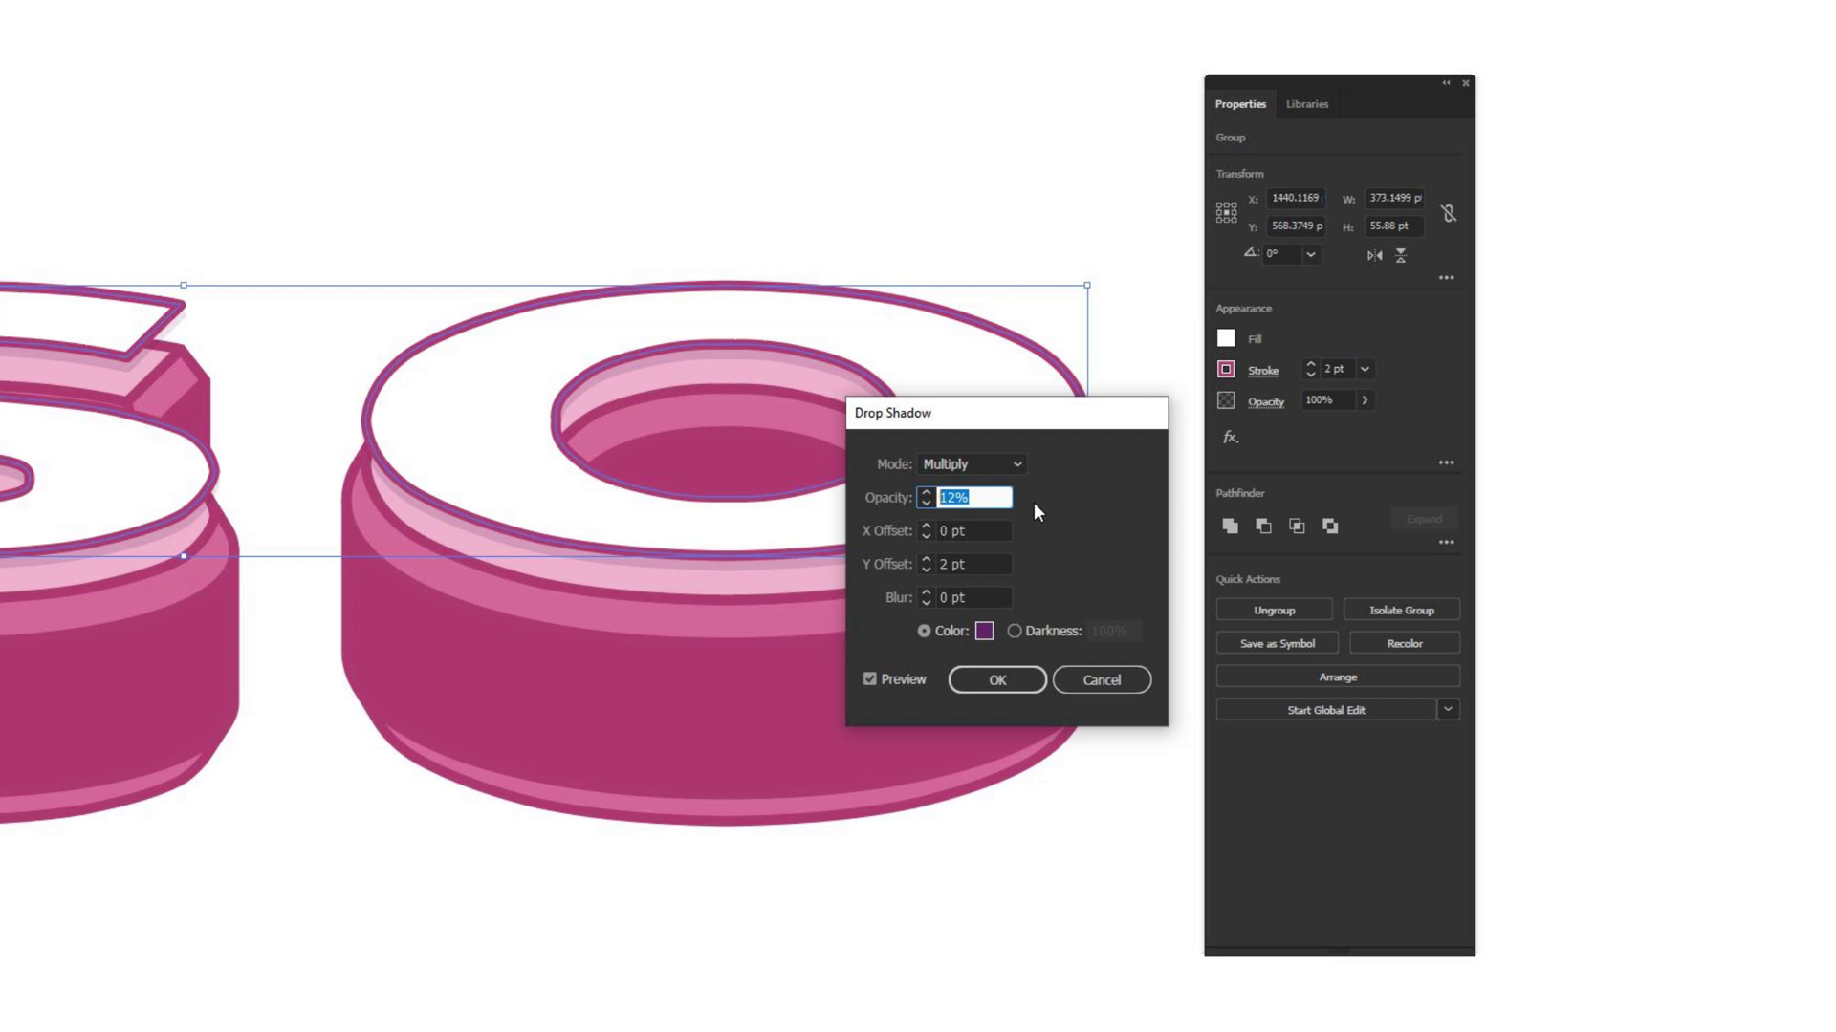
pyautogui.press('Tab')
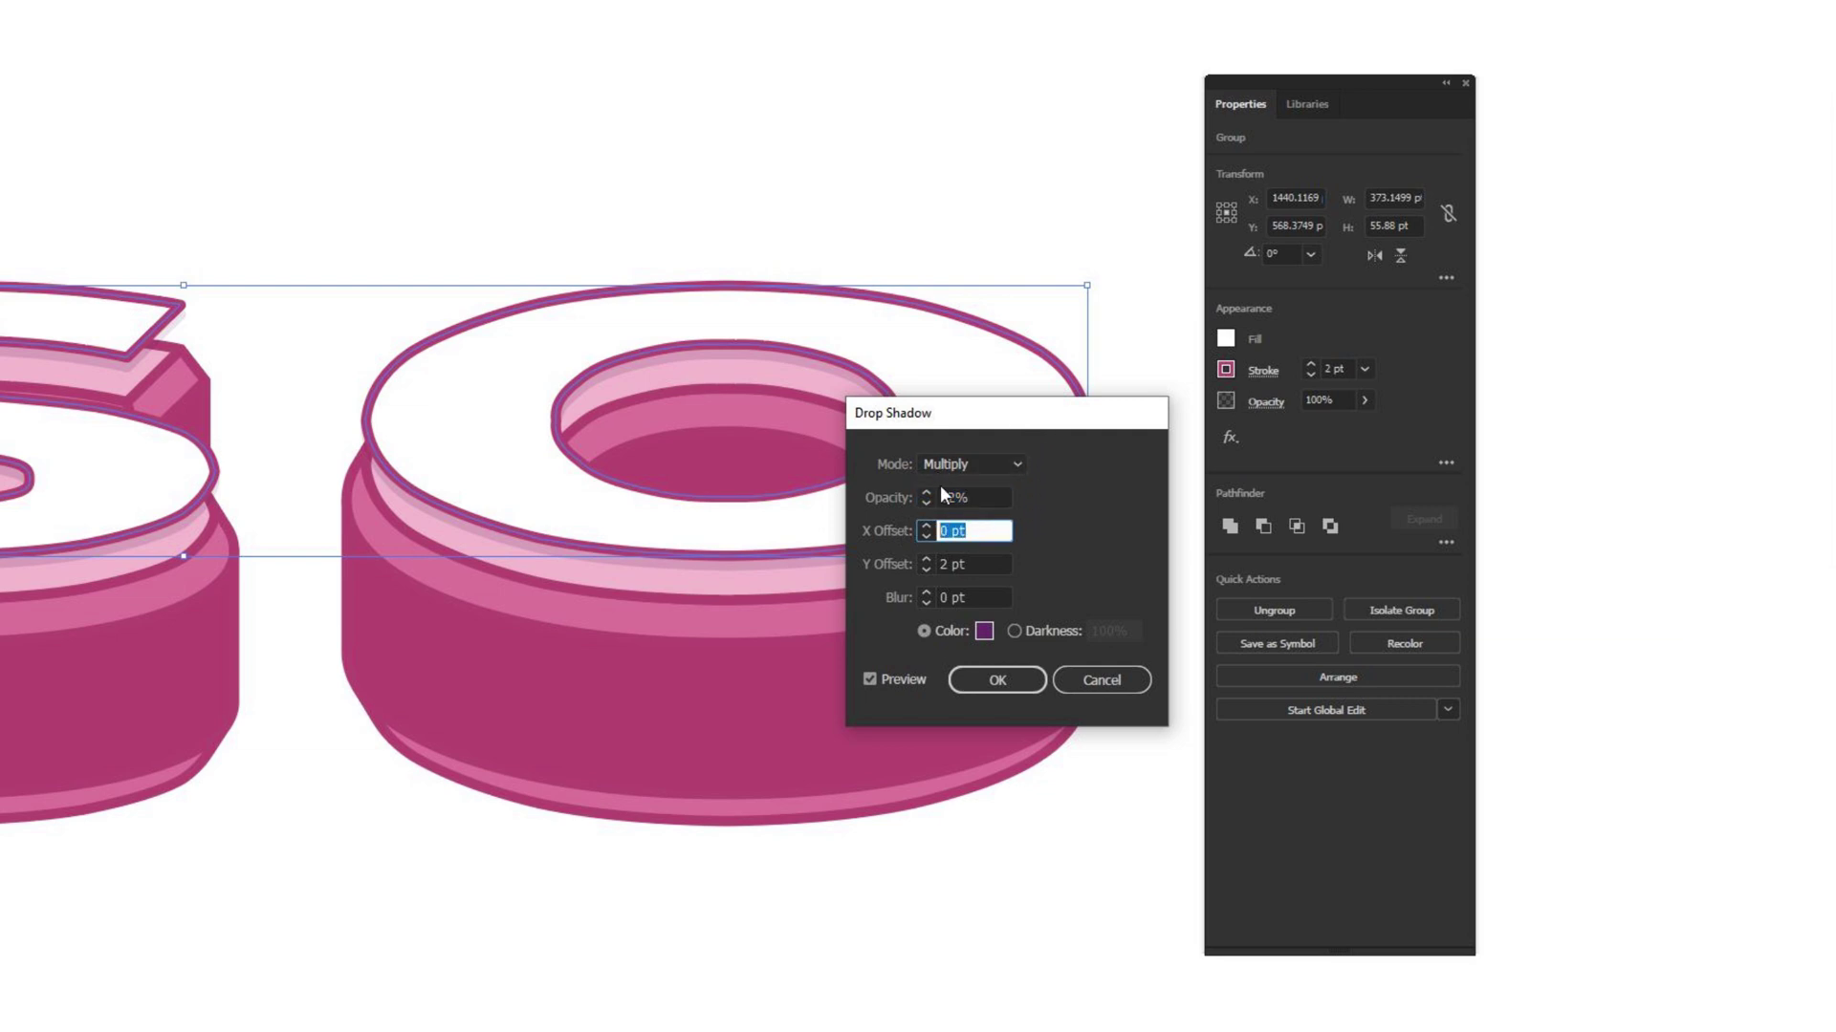
pyautogui.scroll(6, 929, 525)
pyautogui.scroll(-7, 921, 536)
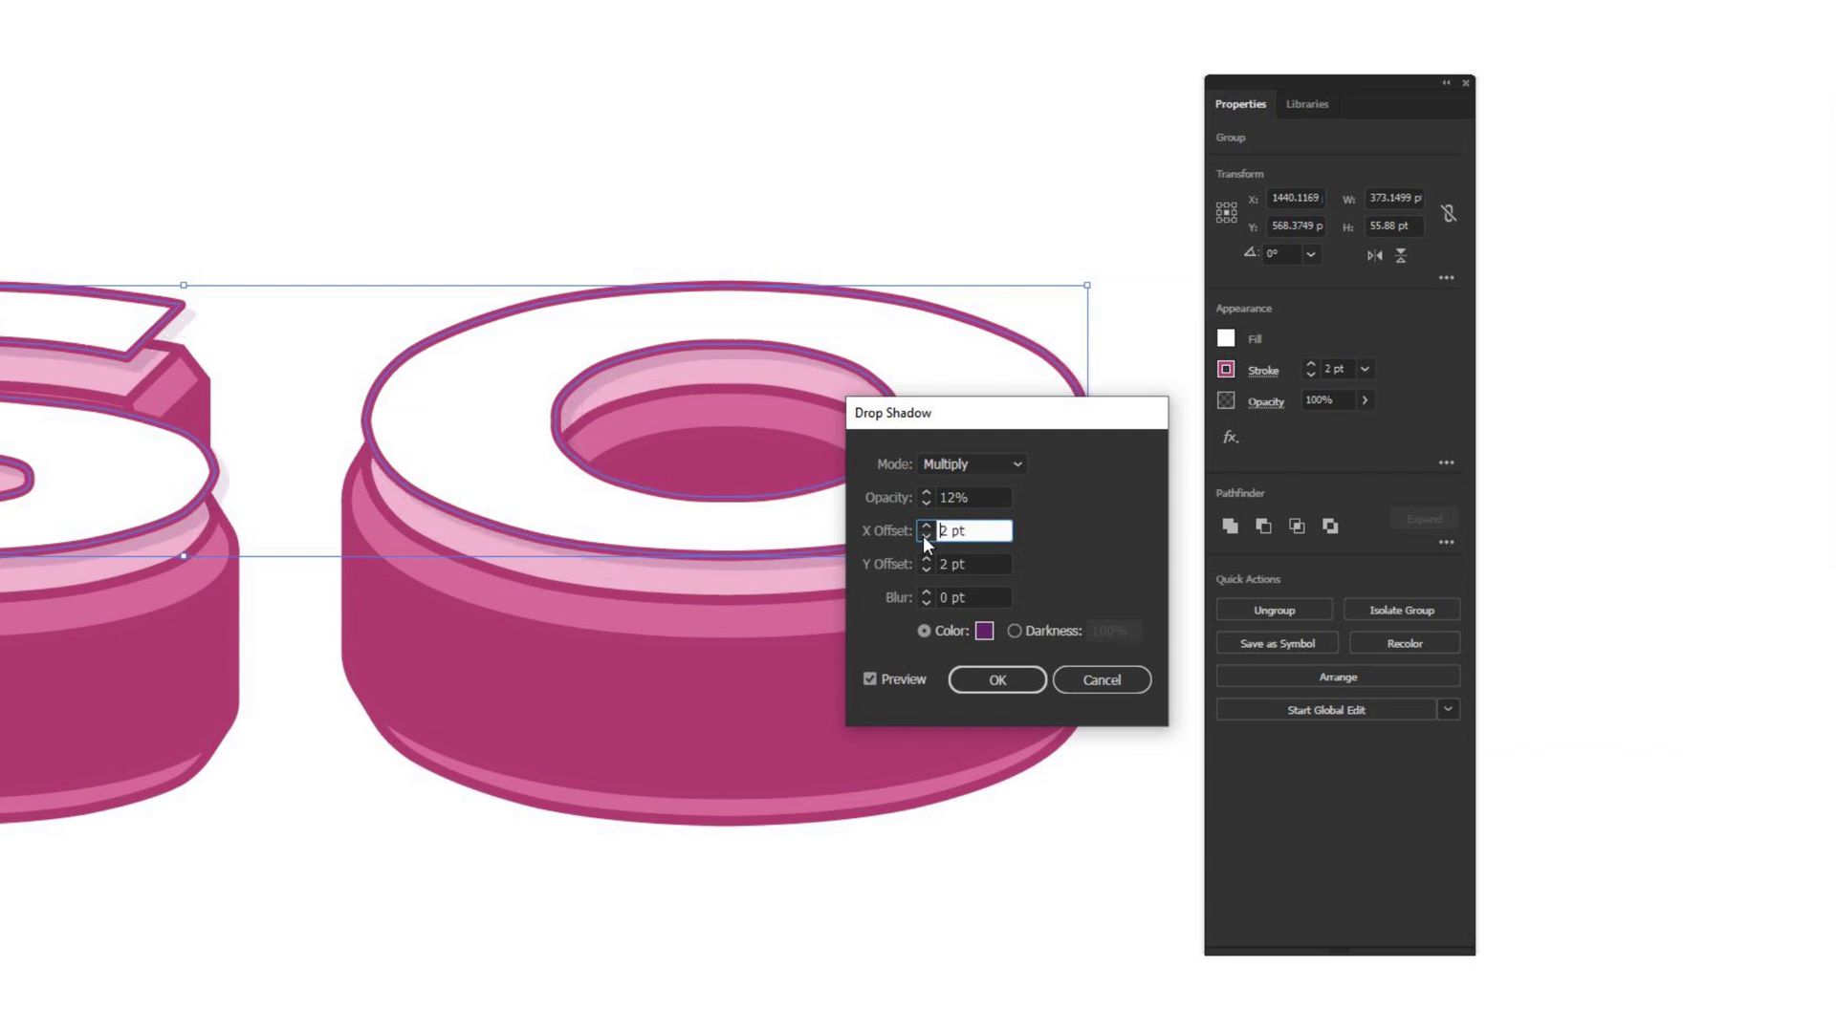
pyautogui.scroll(-3, 921, 531)
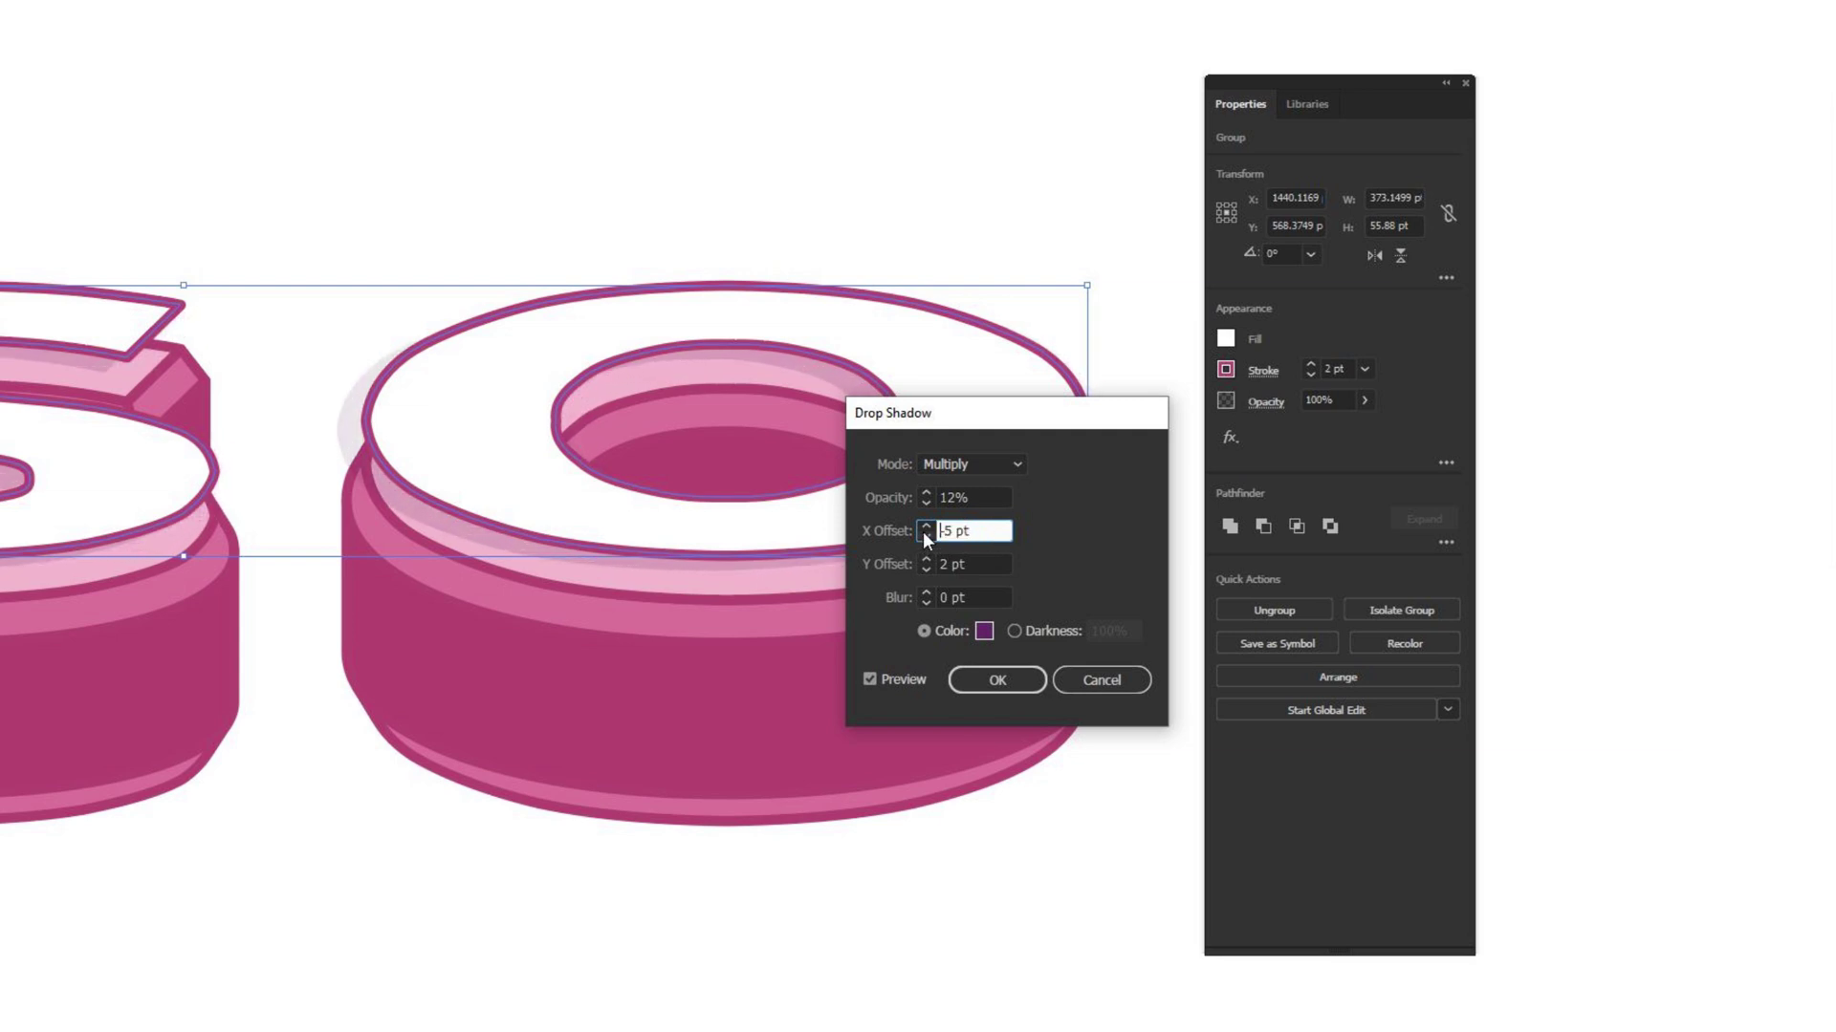
pyautogui.scroll(4, 927, 532)
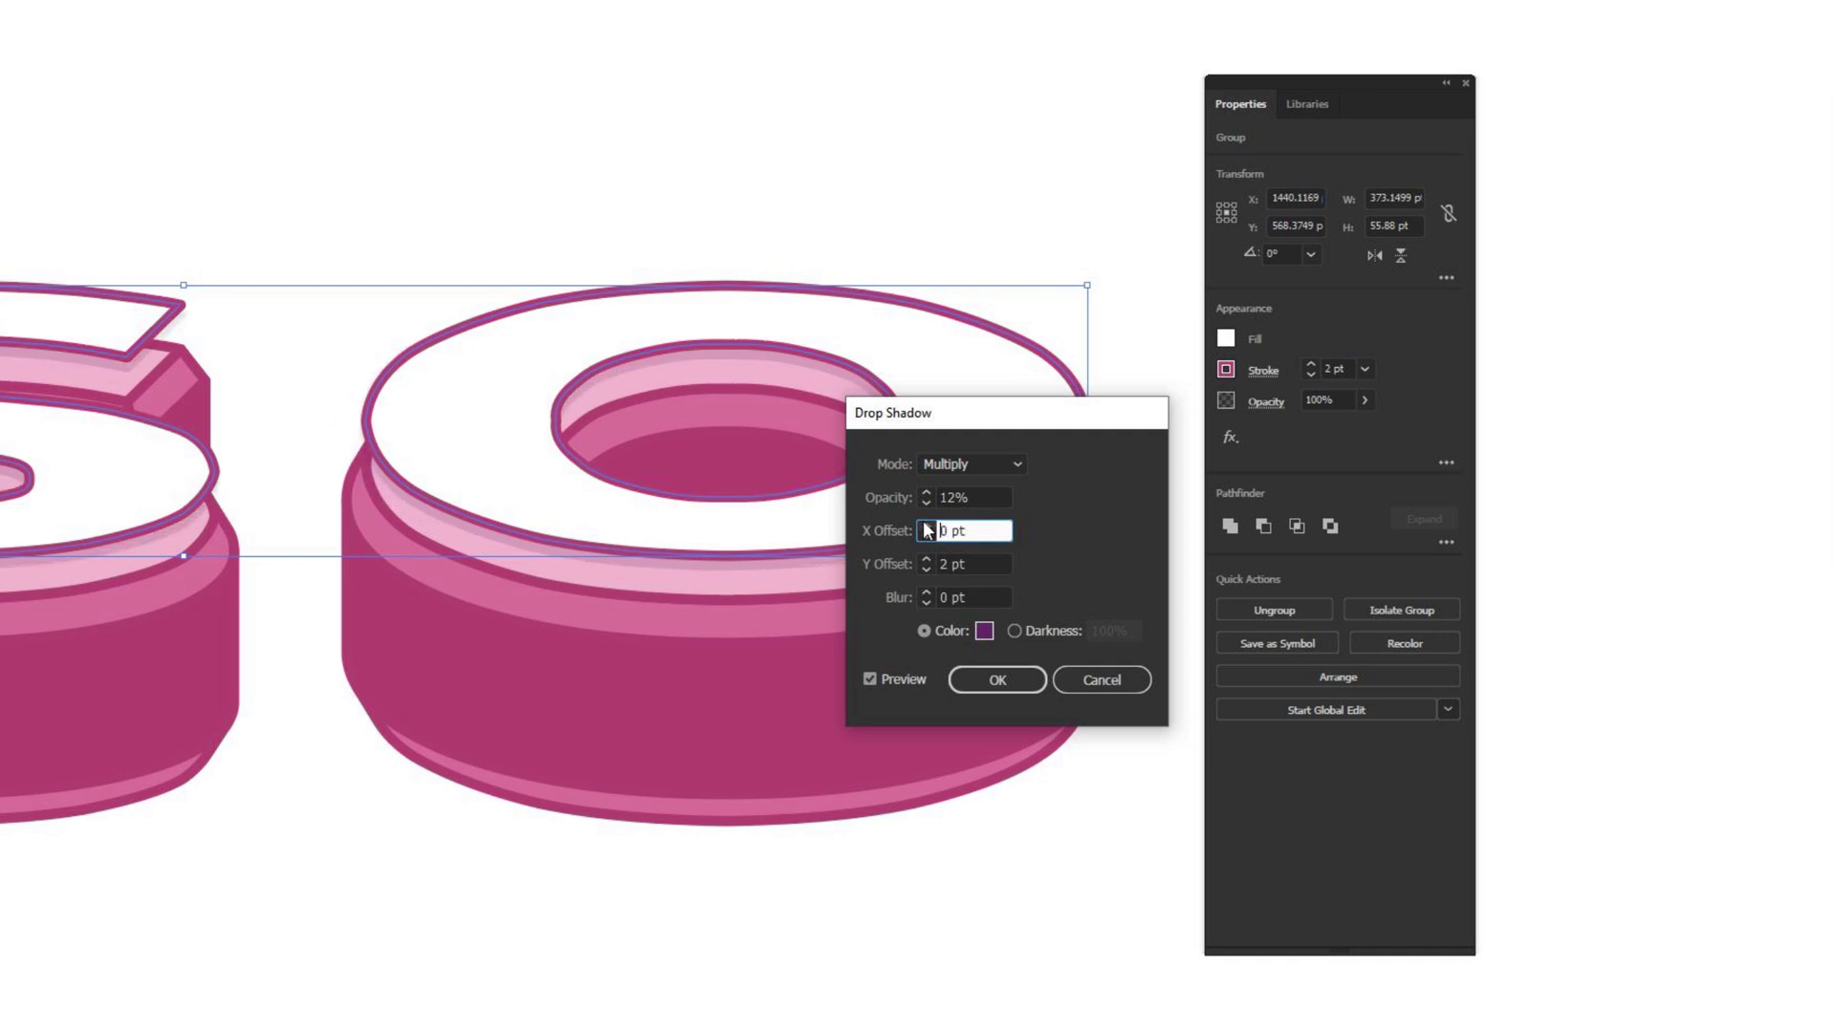
# Try Y offsets from 6 pt down to -6 pt for the drop shadow, and return the offset to 2 pt
pyautogui.click(994, 564)
pyautogui.click(925, 561)
pyautogui.click(925, 560)
pyautogui.click(926, 560)
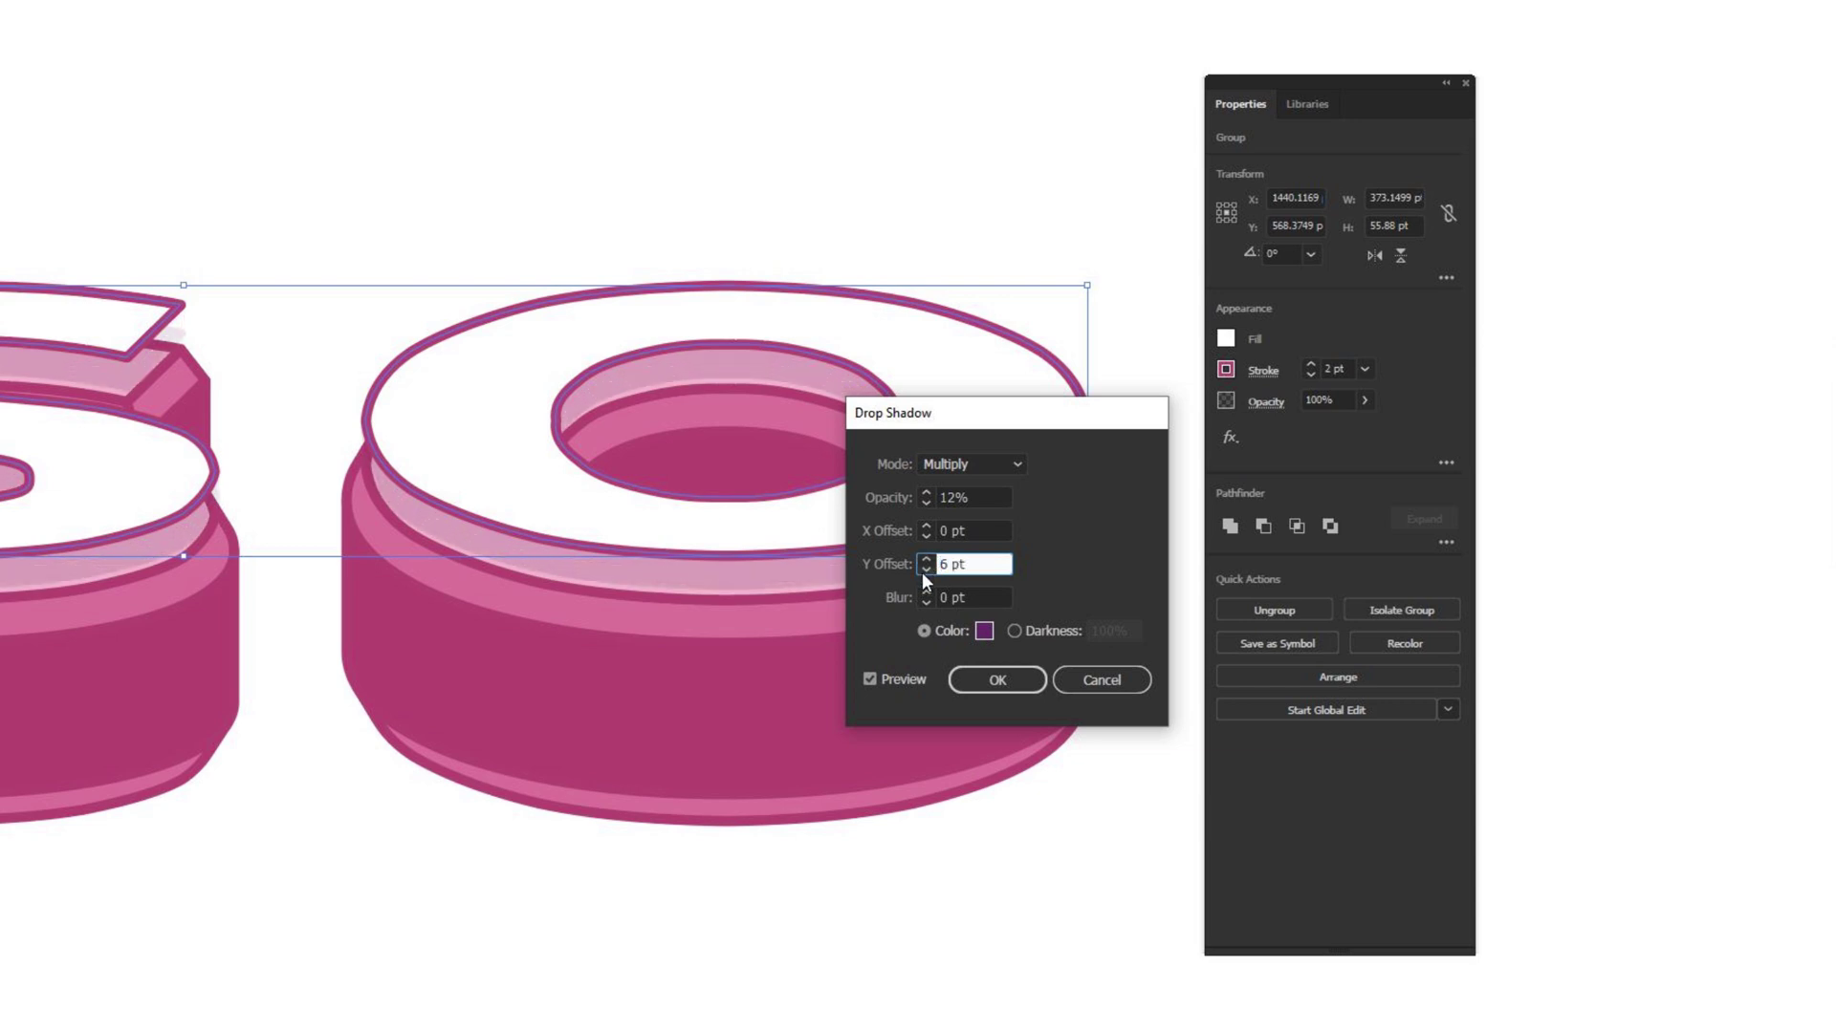
pyautogui.click(924, 572)
pyautogui.click(924, 572)
pyautogui.click(924, 571)
pyautogui.click(924, 572)
pyautogui.click(924, 572)
pyautogui.click(926, 572)
pyautogui.click(925, 571)
pyautogui.click(926, 572)
pyautogui.click(926, 571)
pyautogui.click(926, 572)
pyautogui.click(927, 572)
pyautogui.click(926, 572)
pyautogui.click(925, 559)
pyautogui.click(926, 558)
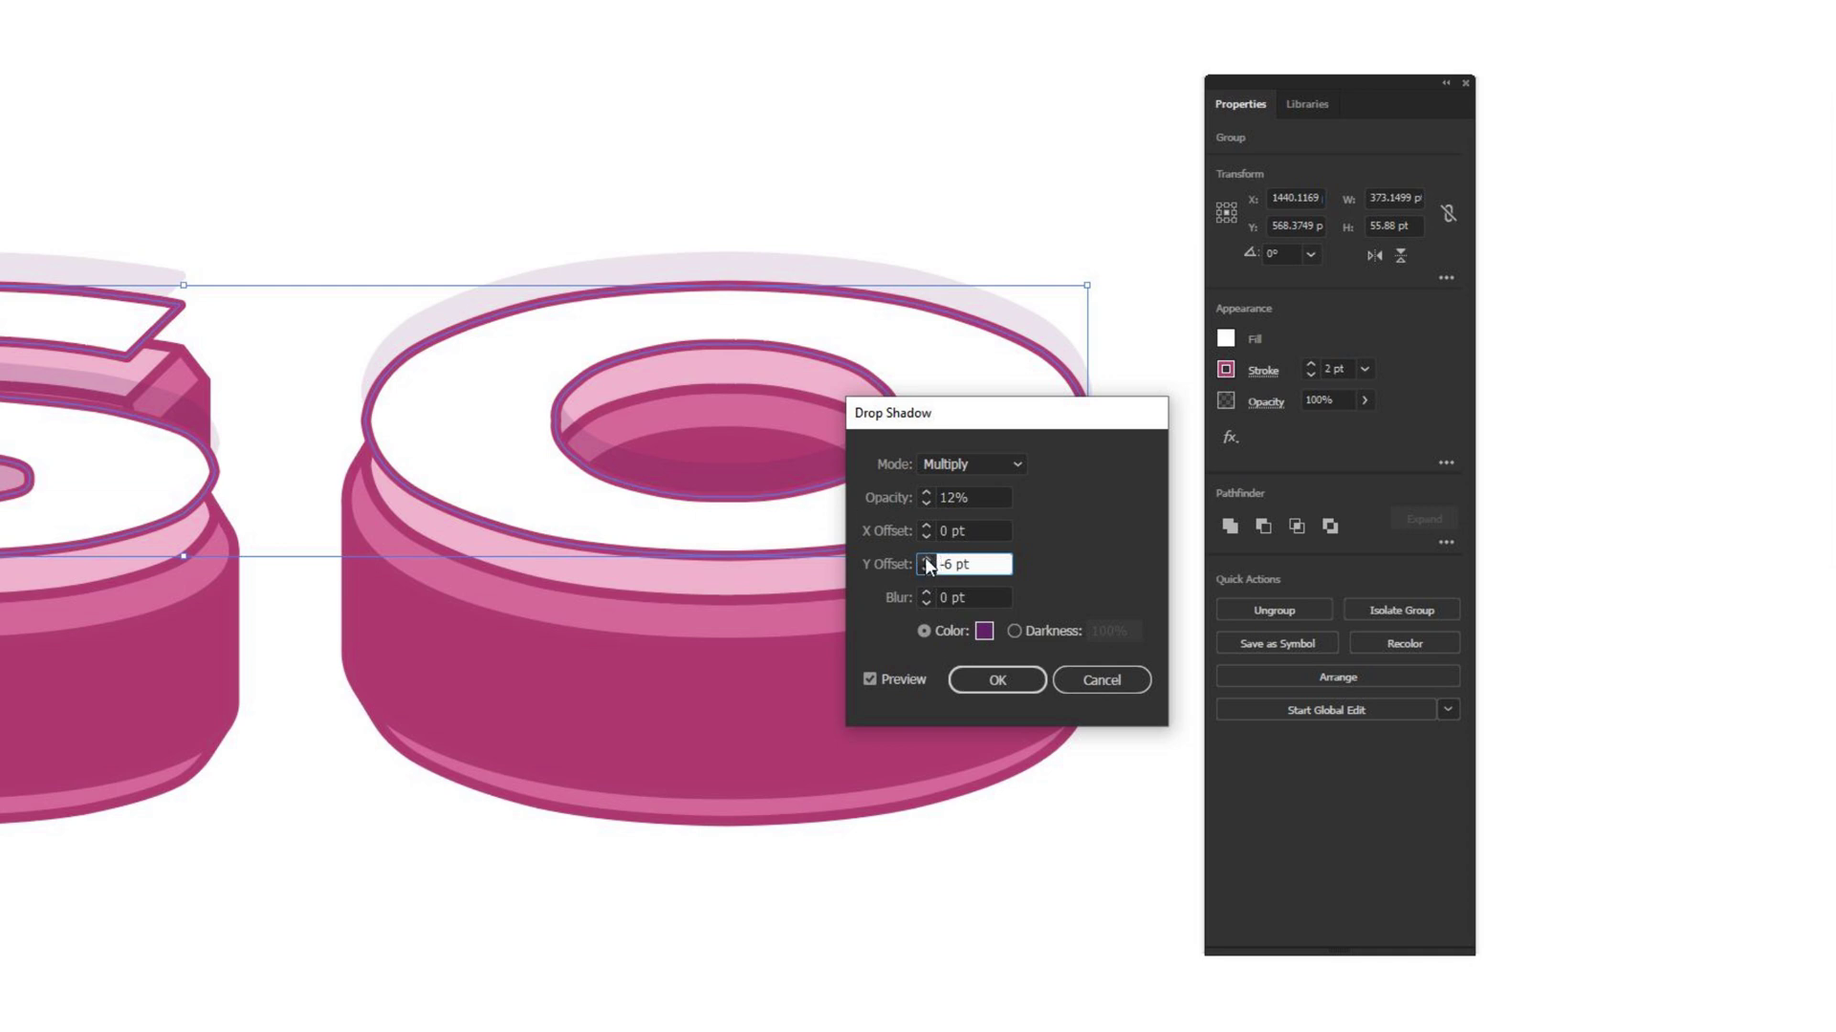
pyautogui.click(925, 558)
pyautogui.click(925, 558)
pyautogui.click(926, 559)
pyautogui.click(925, 558)
pyautogui.click(925, 558)
pyautogui.click(926, 559)
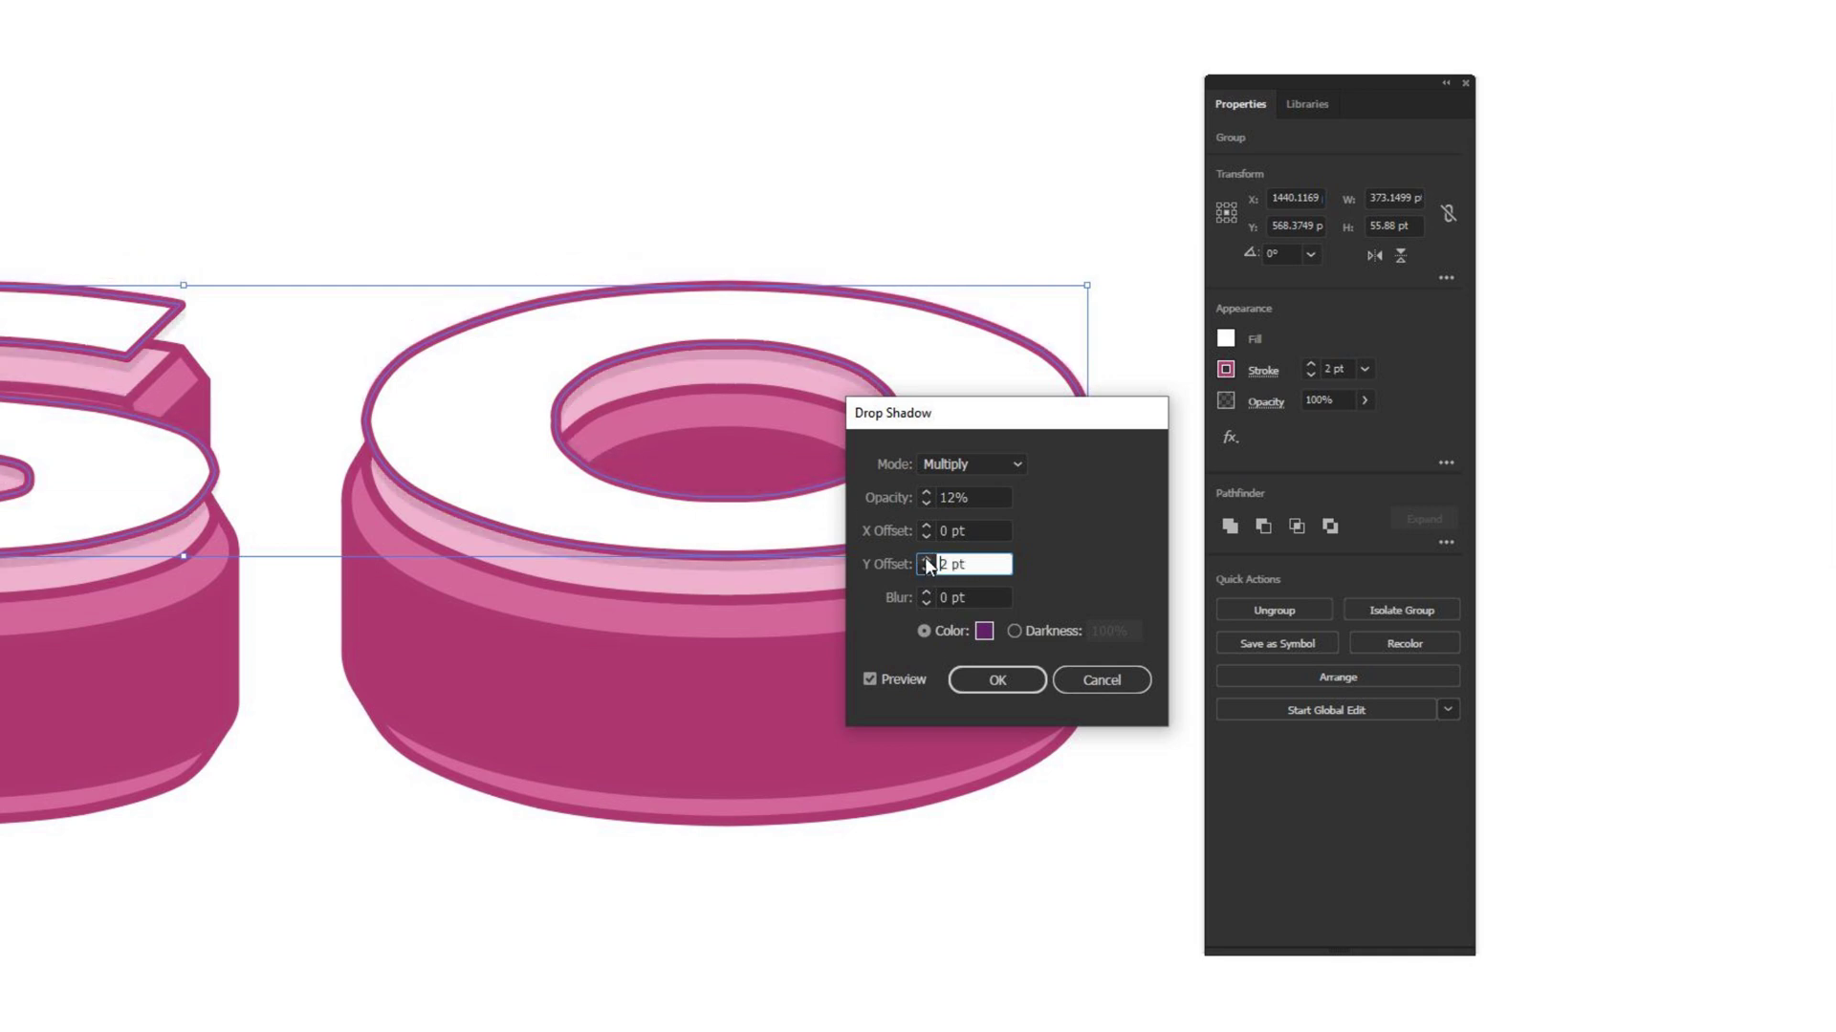
# Apply the drop shadow with a 0 pt blur and the purple colour 66236a, and check its settings once more
pyautogui.click(991, 596)
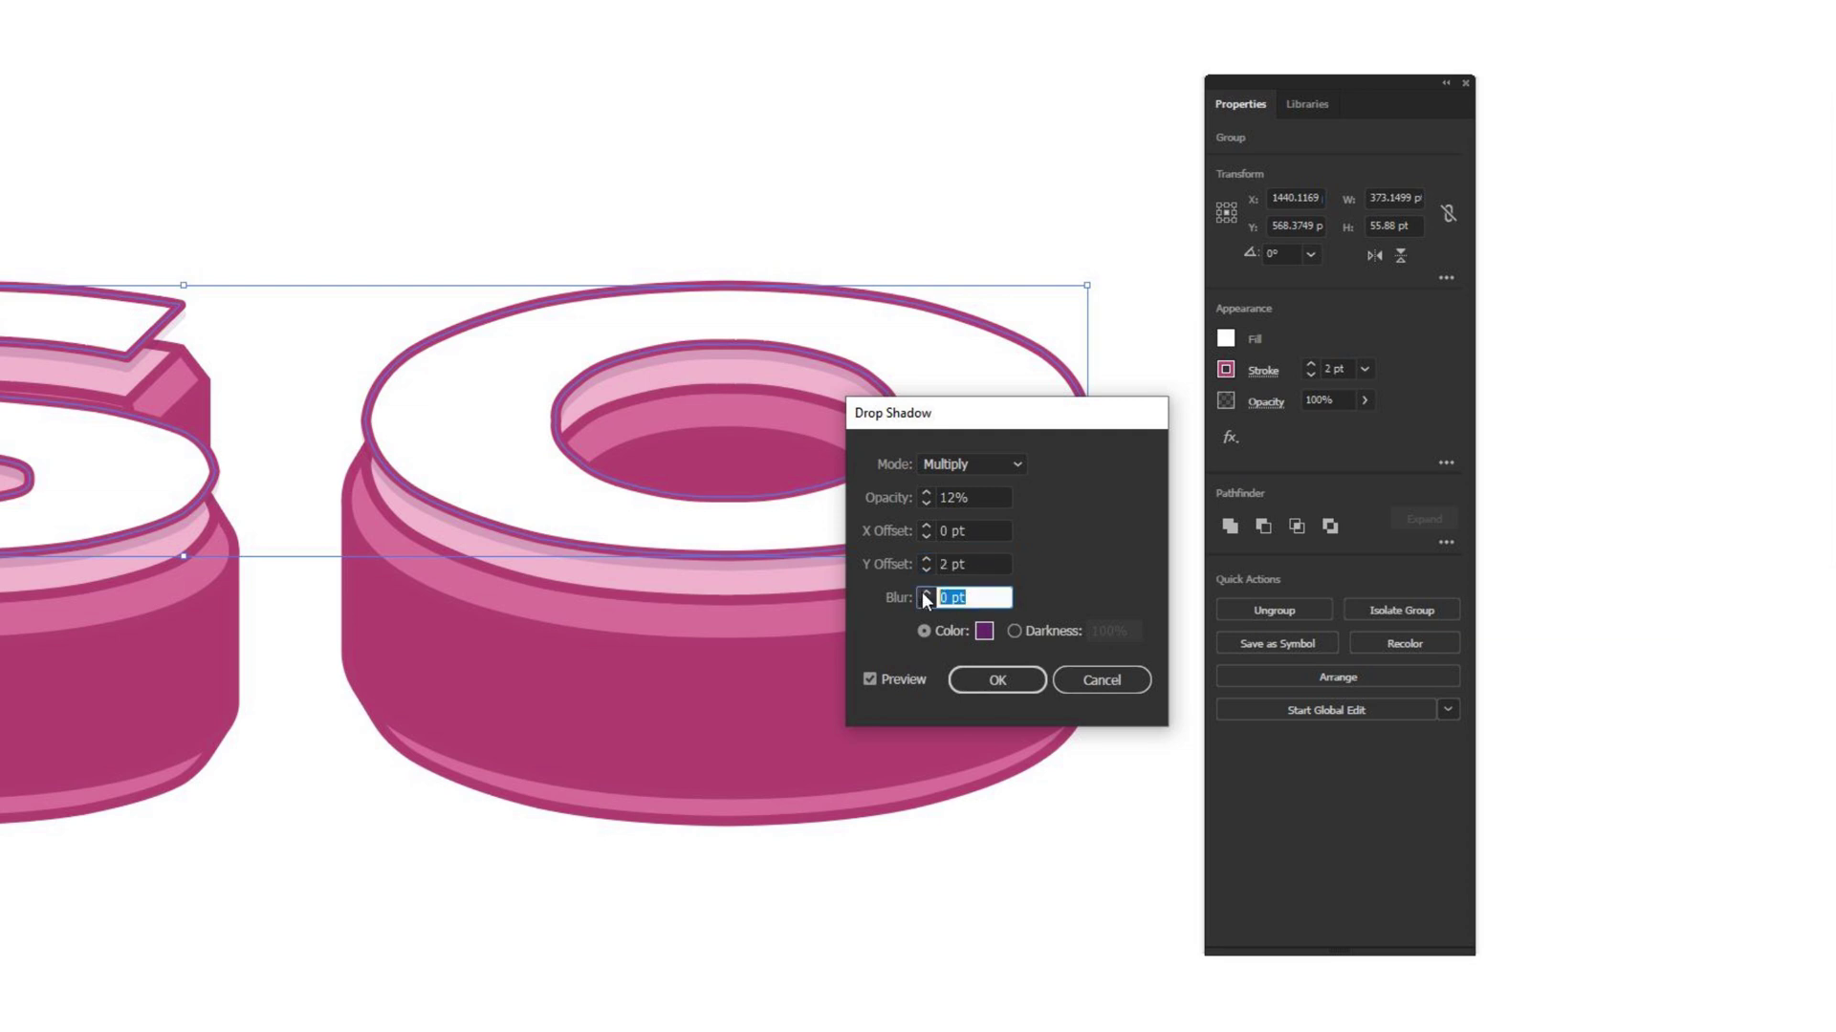
pyautogui.click(925, 593)
pyautogui.click(925, 593)
pyautogui.click(925, 592)
pyautogui.click(984, 632)
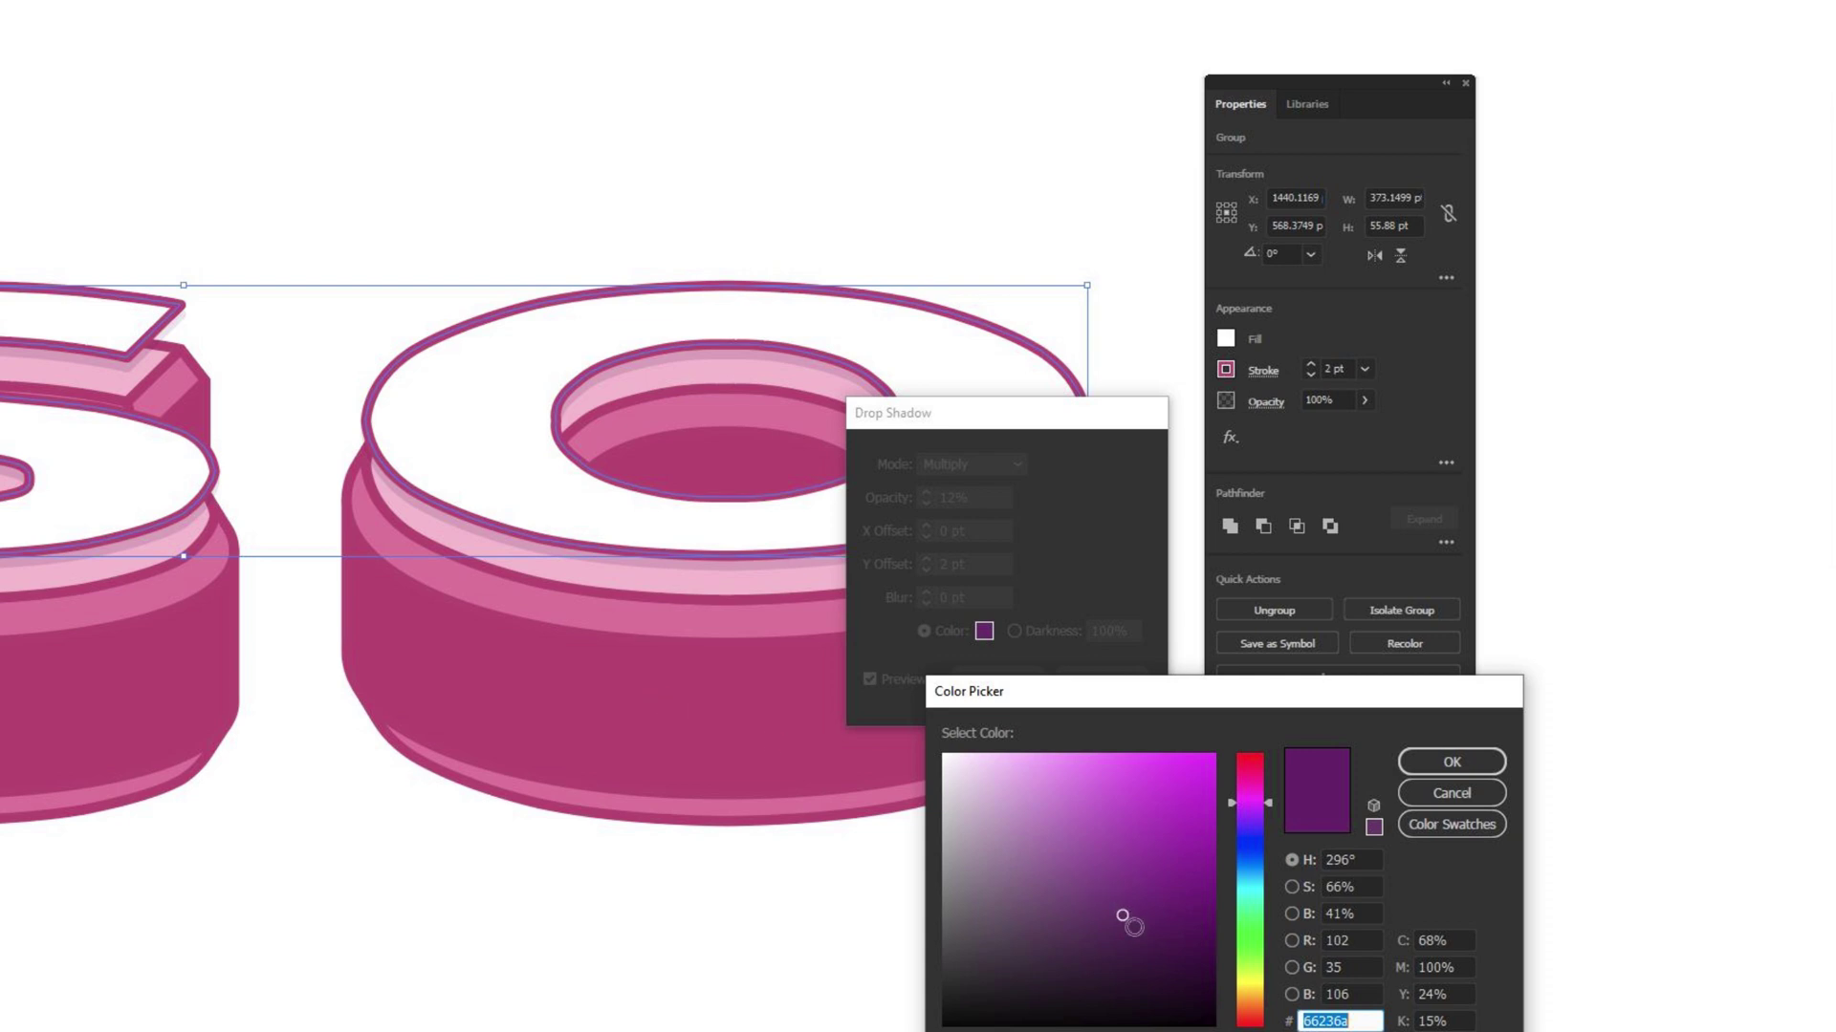
pyautogui.click(1444, 762)
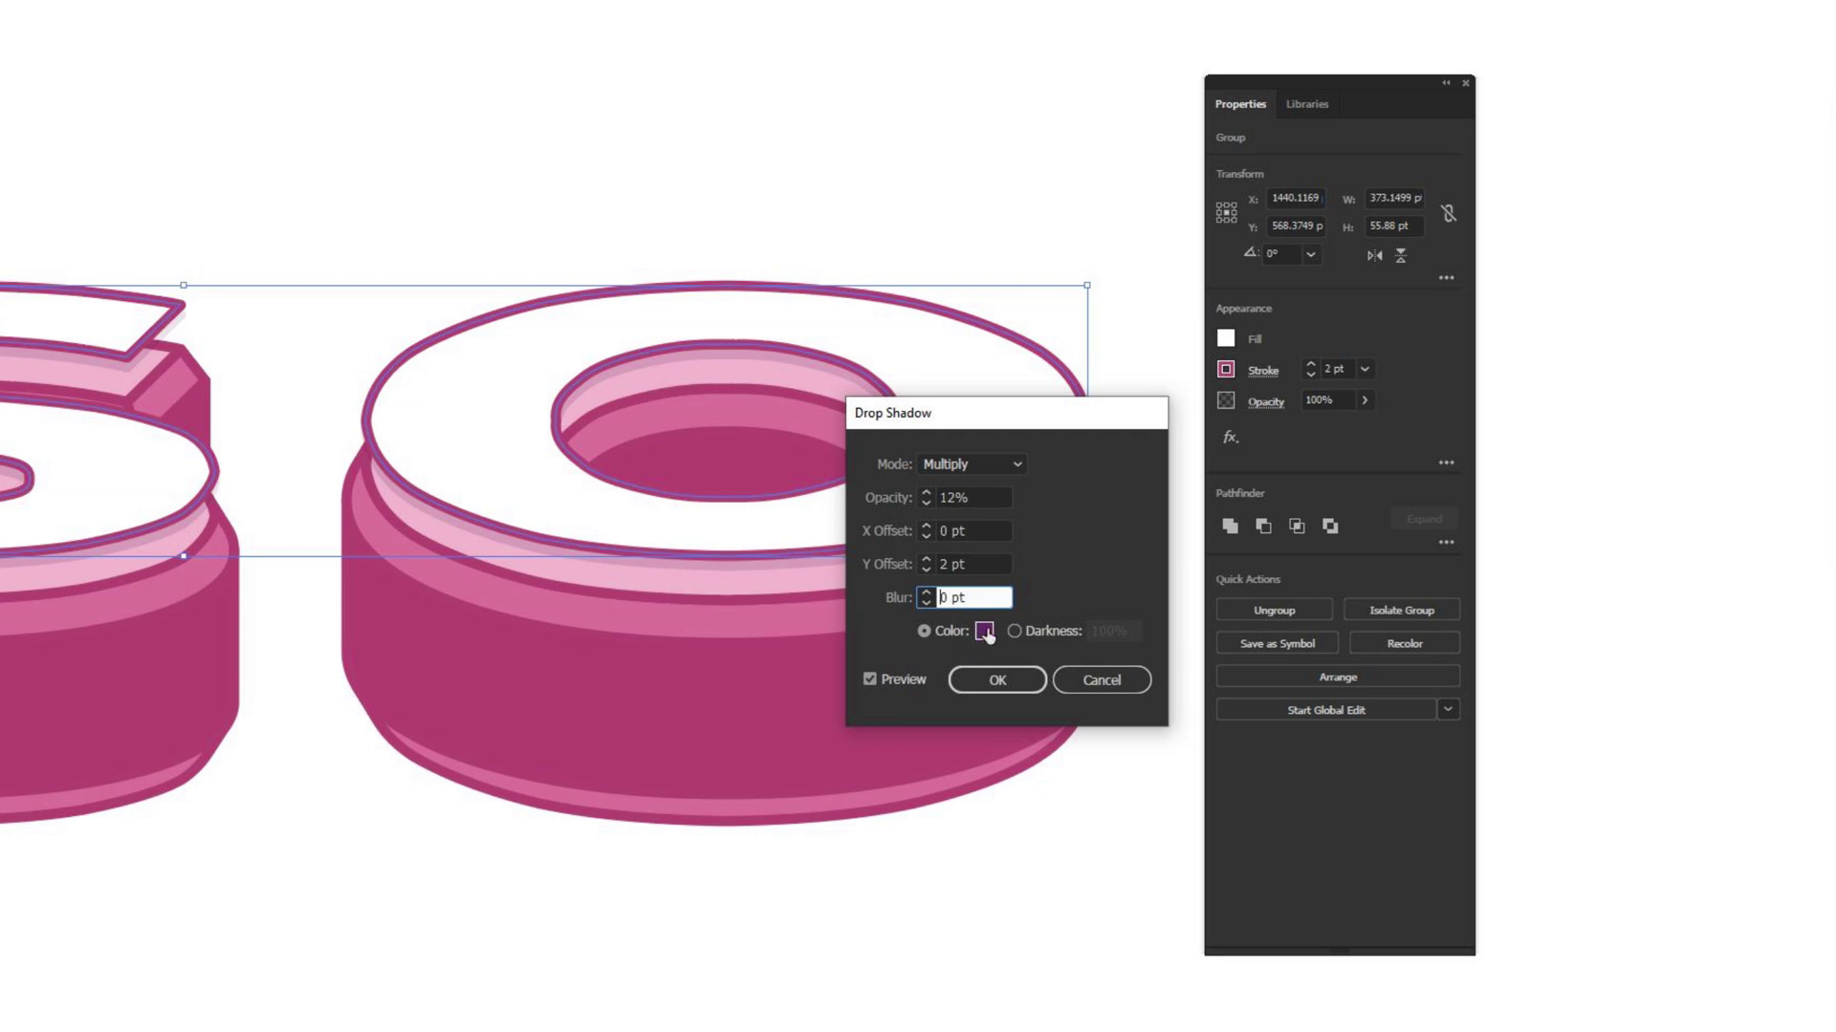
pyautogui.click(998, 680)
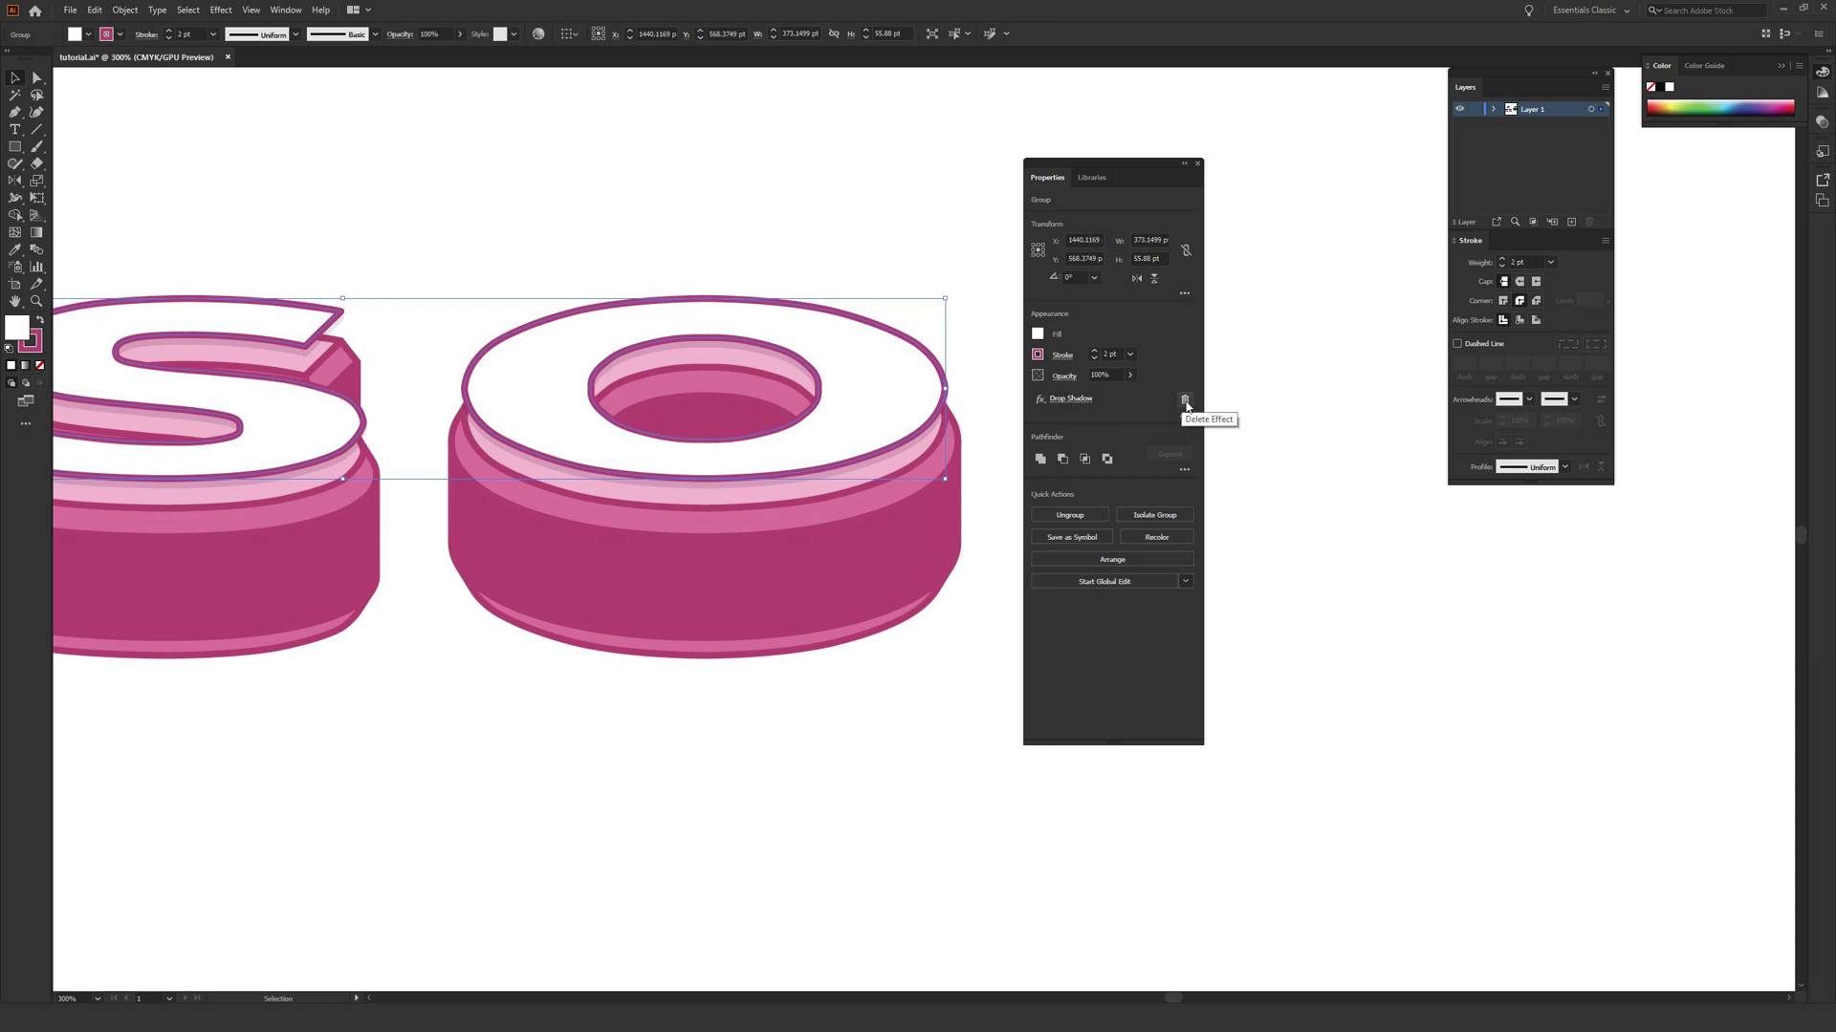
pyautogui.click(1071, 399)
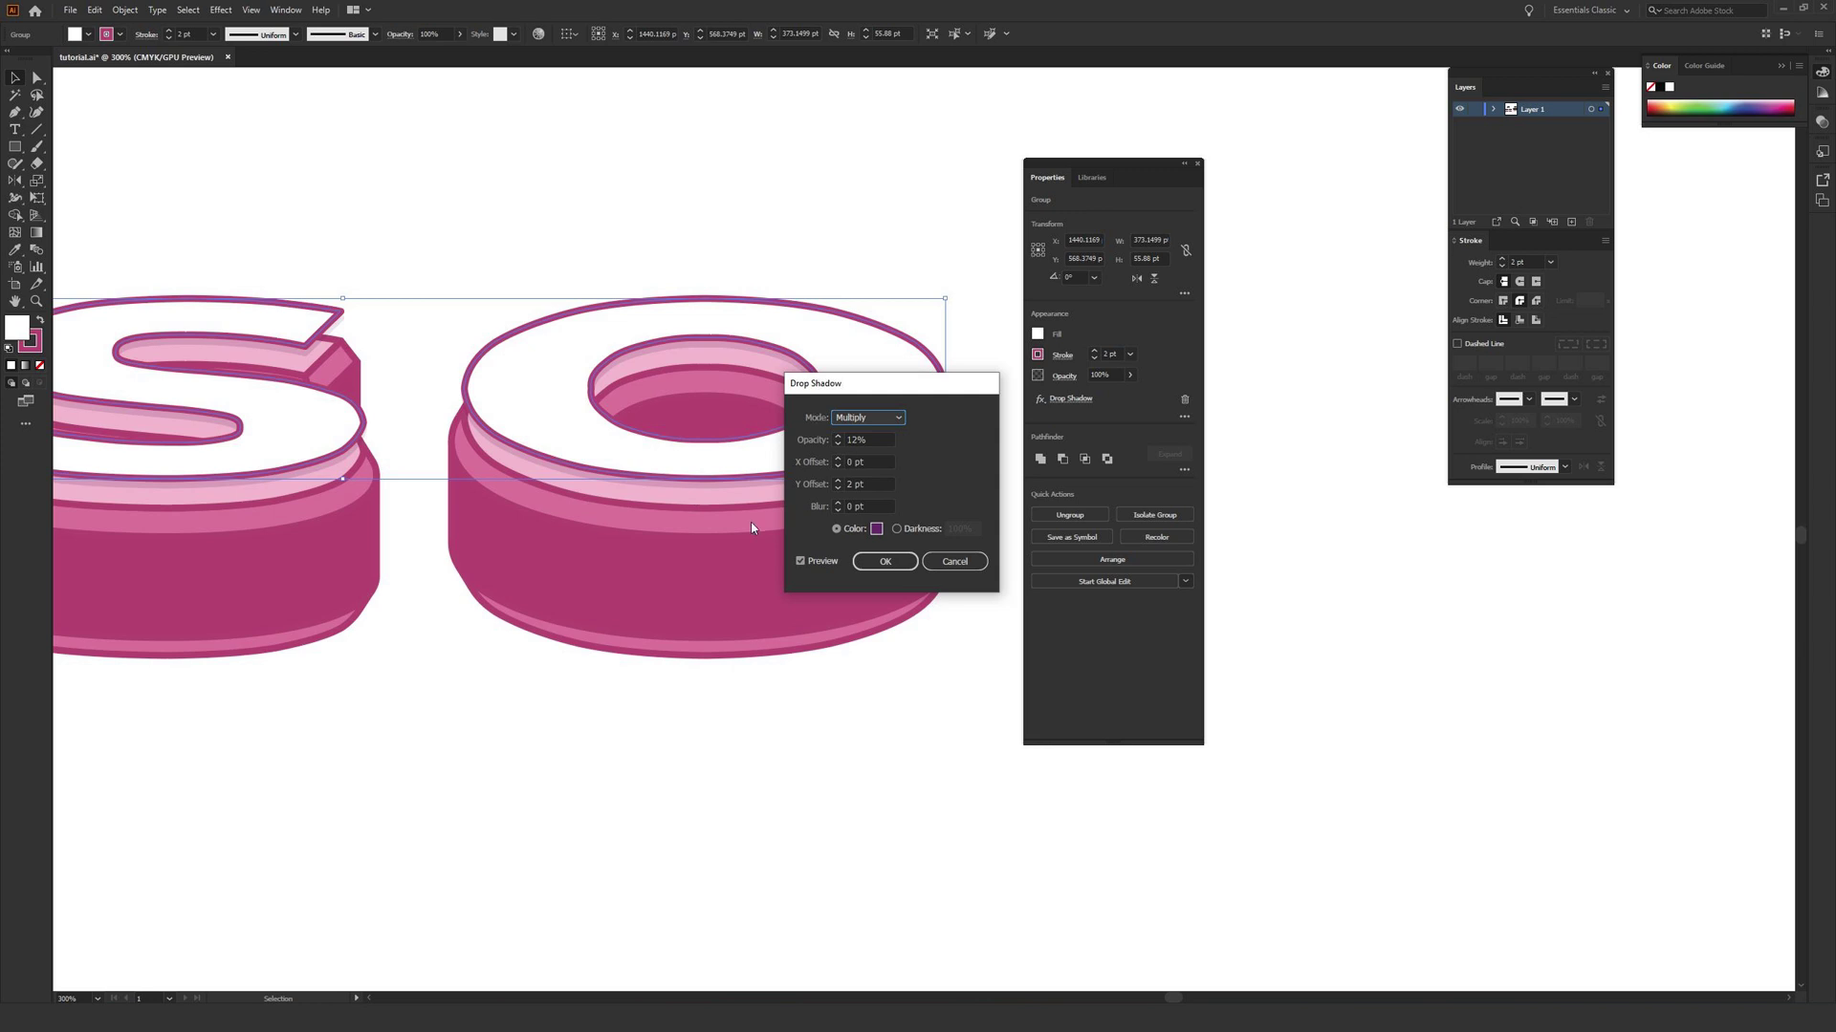
pyautogui.click(954, 562)
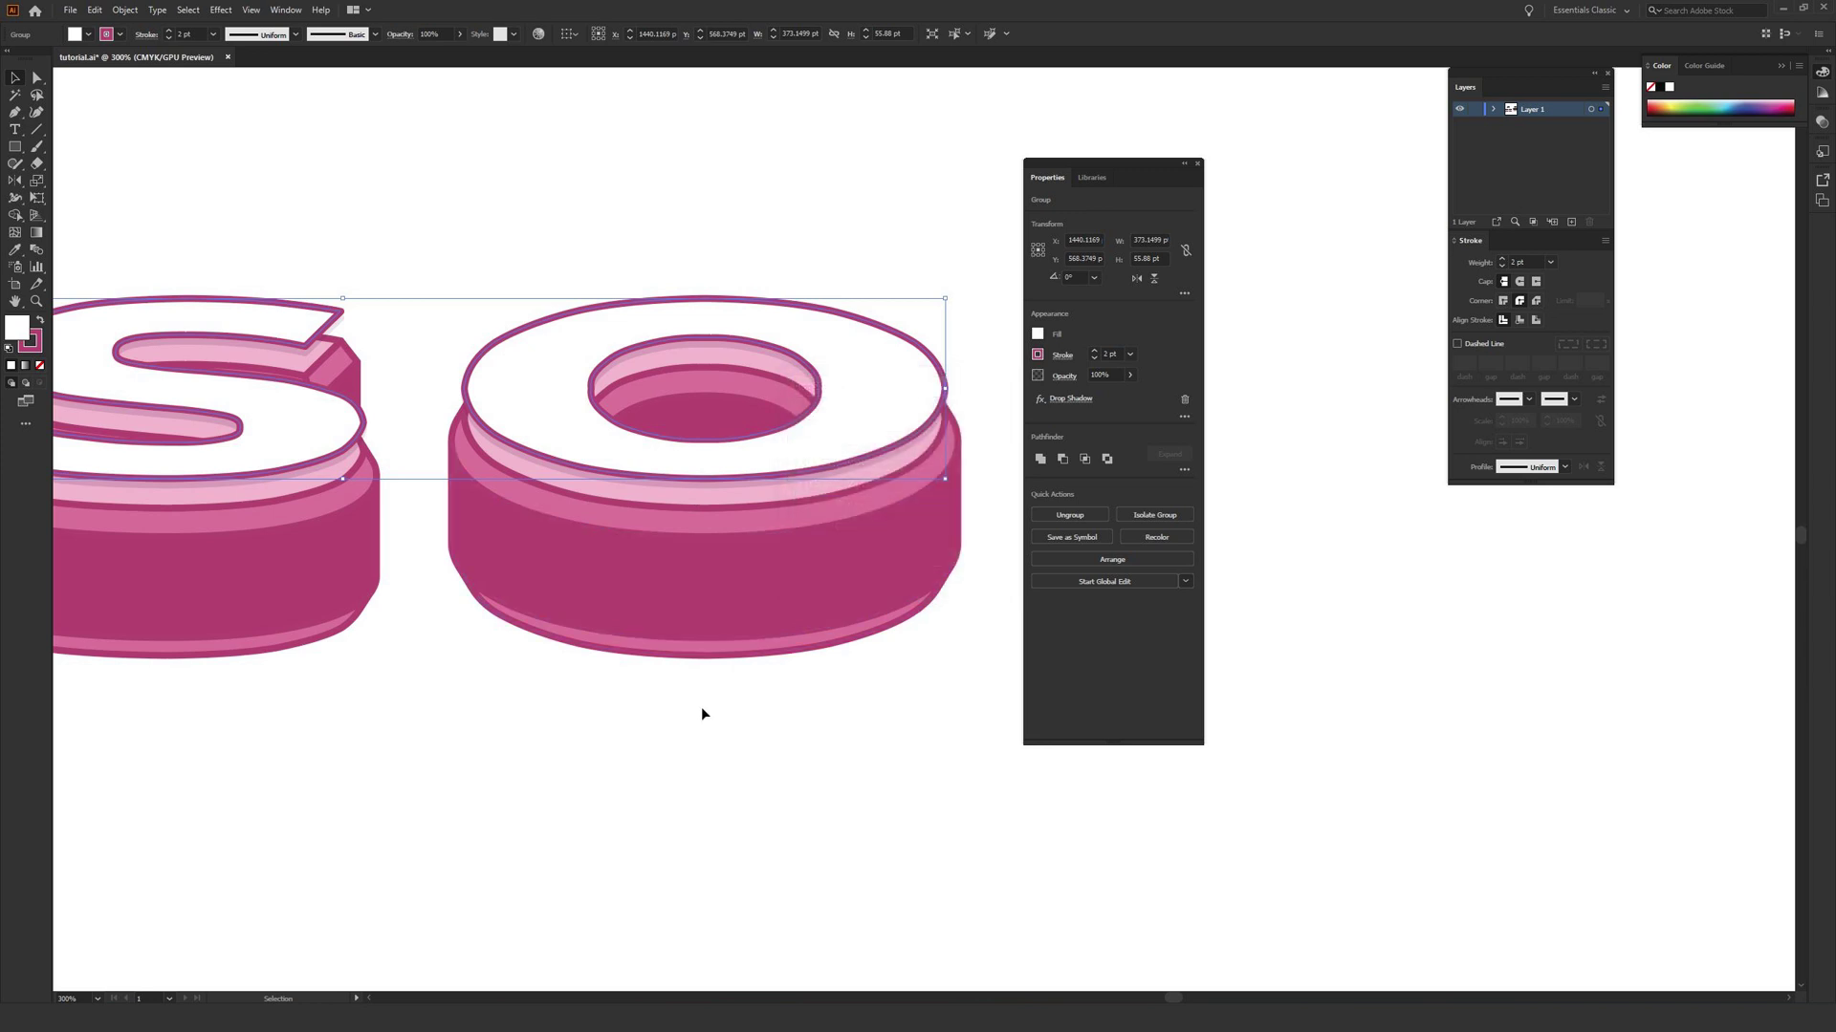
# Duplicate the white top-face group about 9 pt straight upward, repeat the copy once more, and deselect it
pyautogui.hotkey('ctrl', '-')
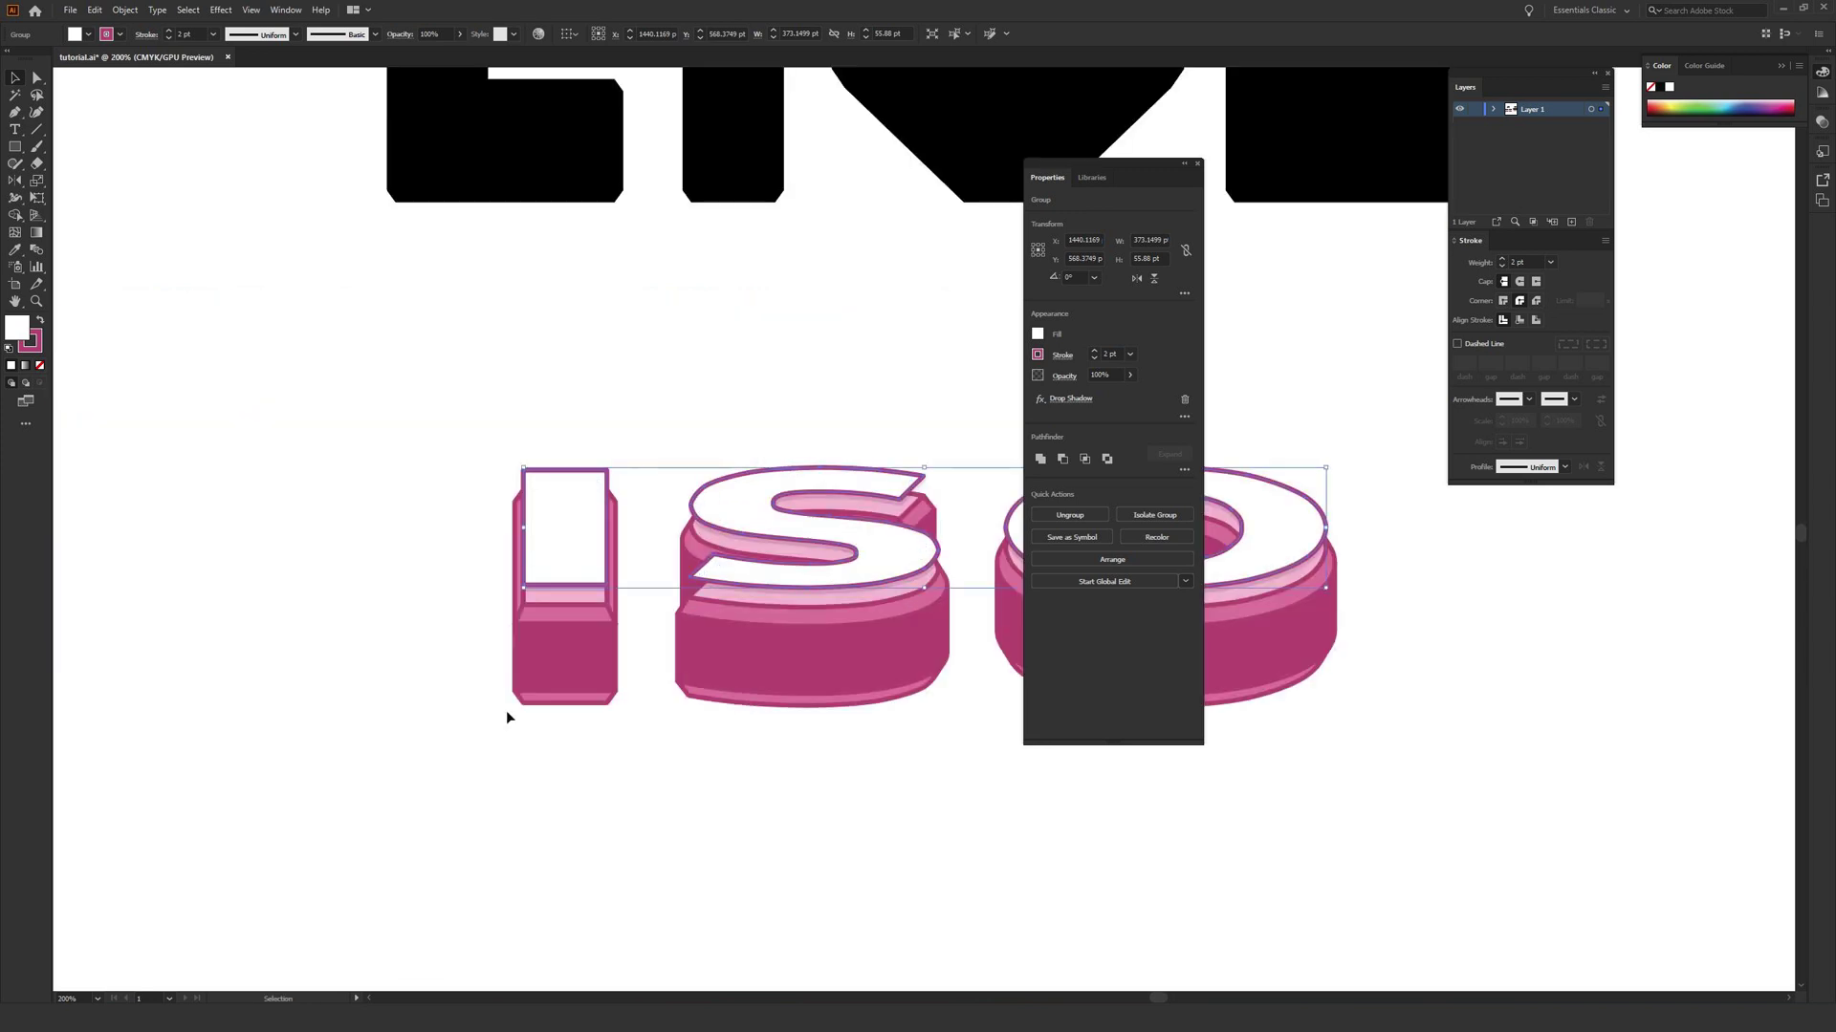
pyautogui.moveTo(665, 692); pyautogui.dragTo(234, 660)
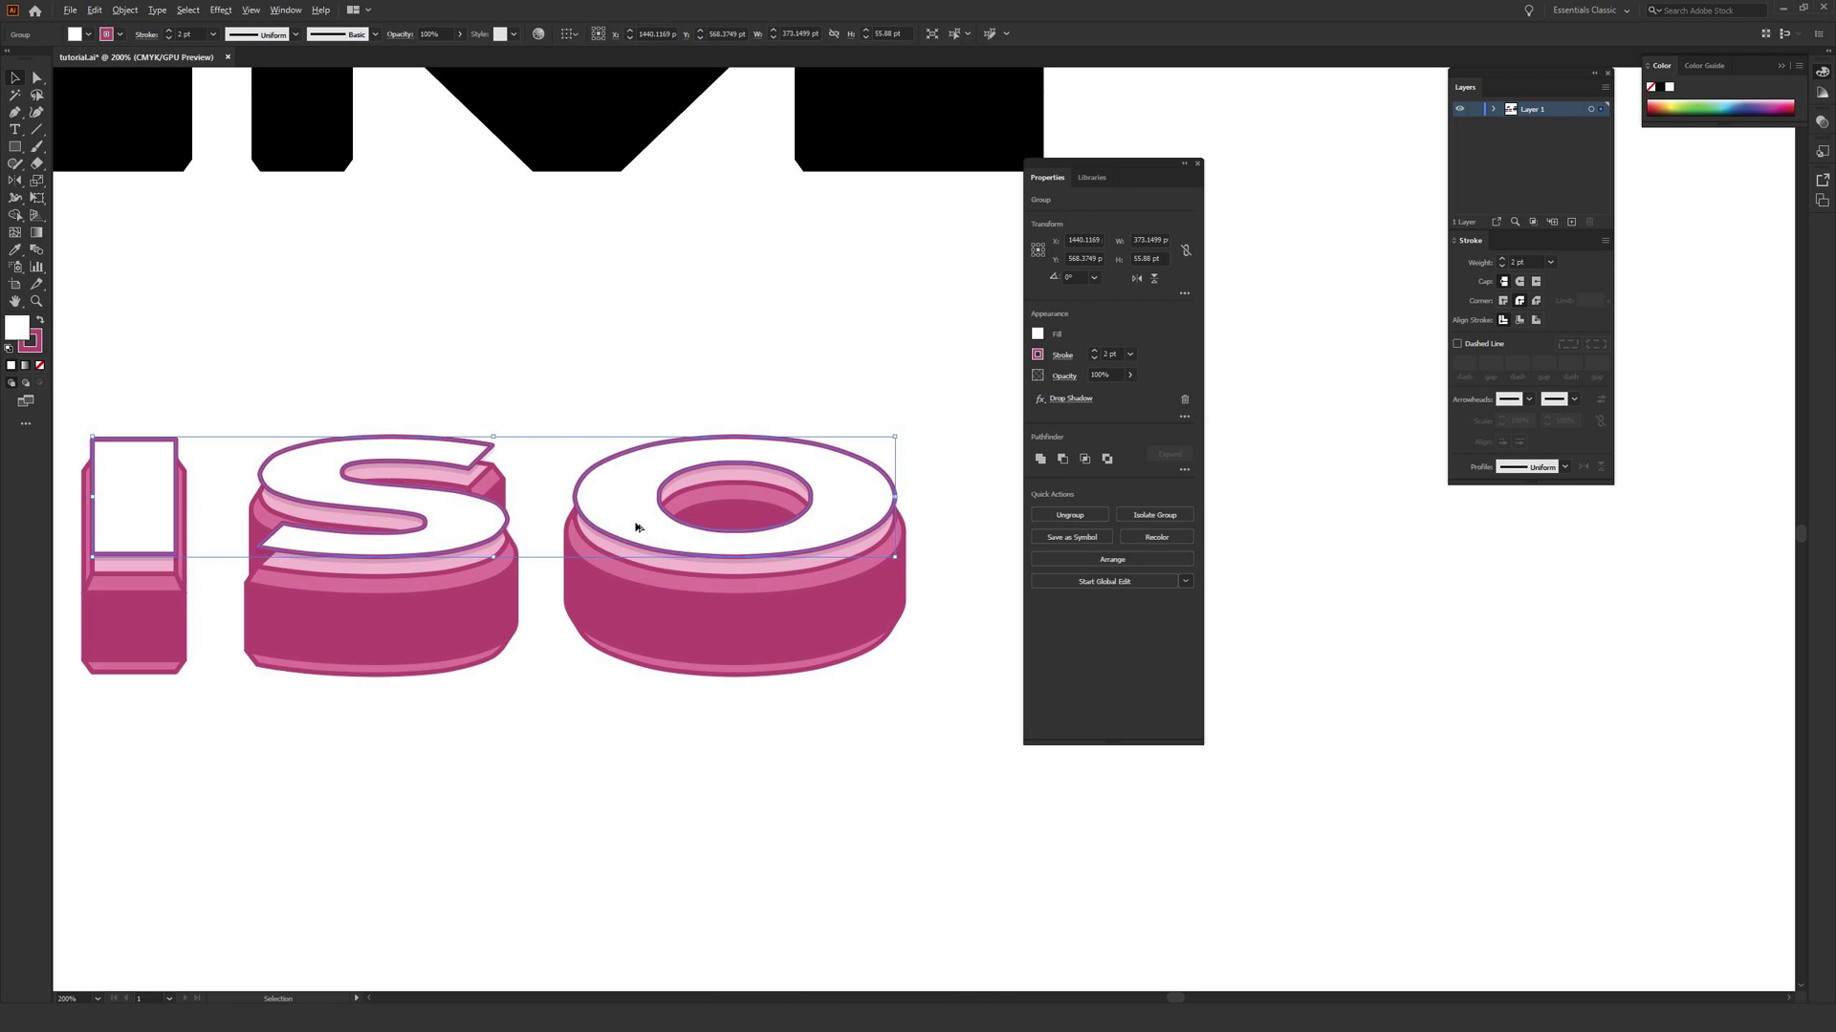
pyautogui.moveTo(636, 528); pyautogui.dragTo(633, 501)
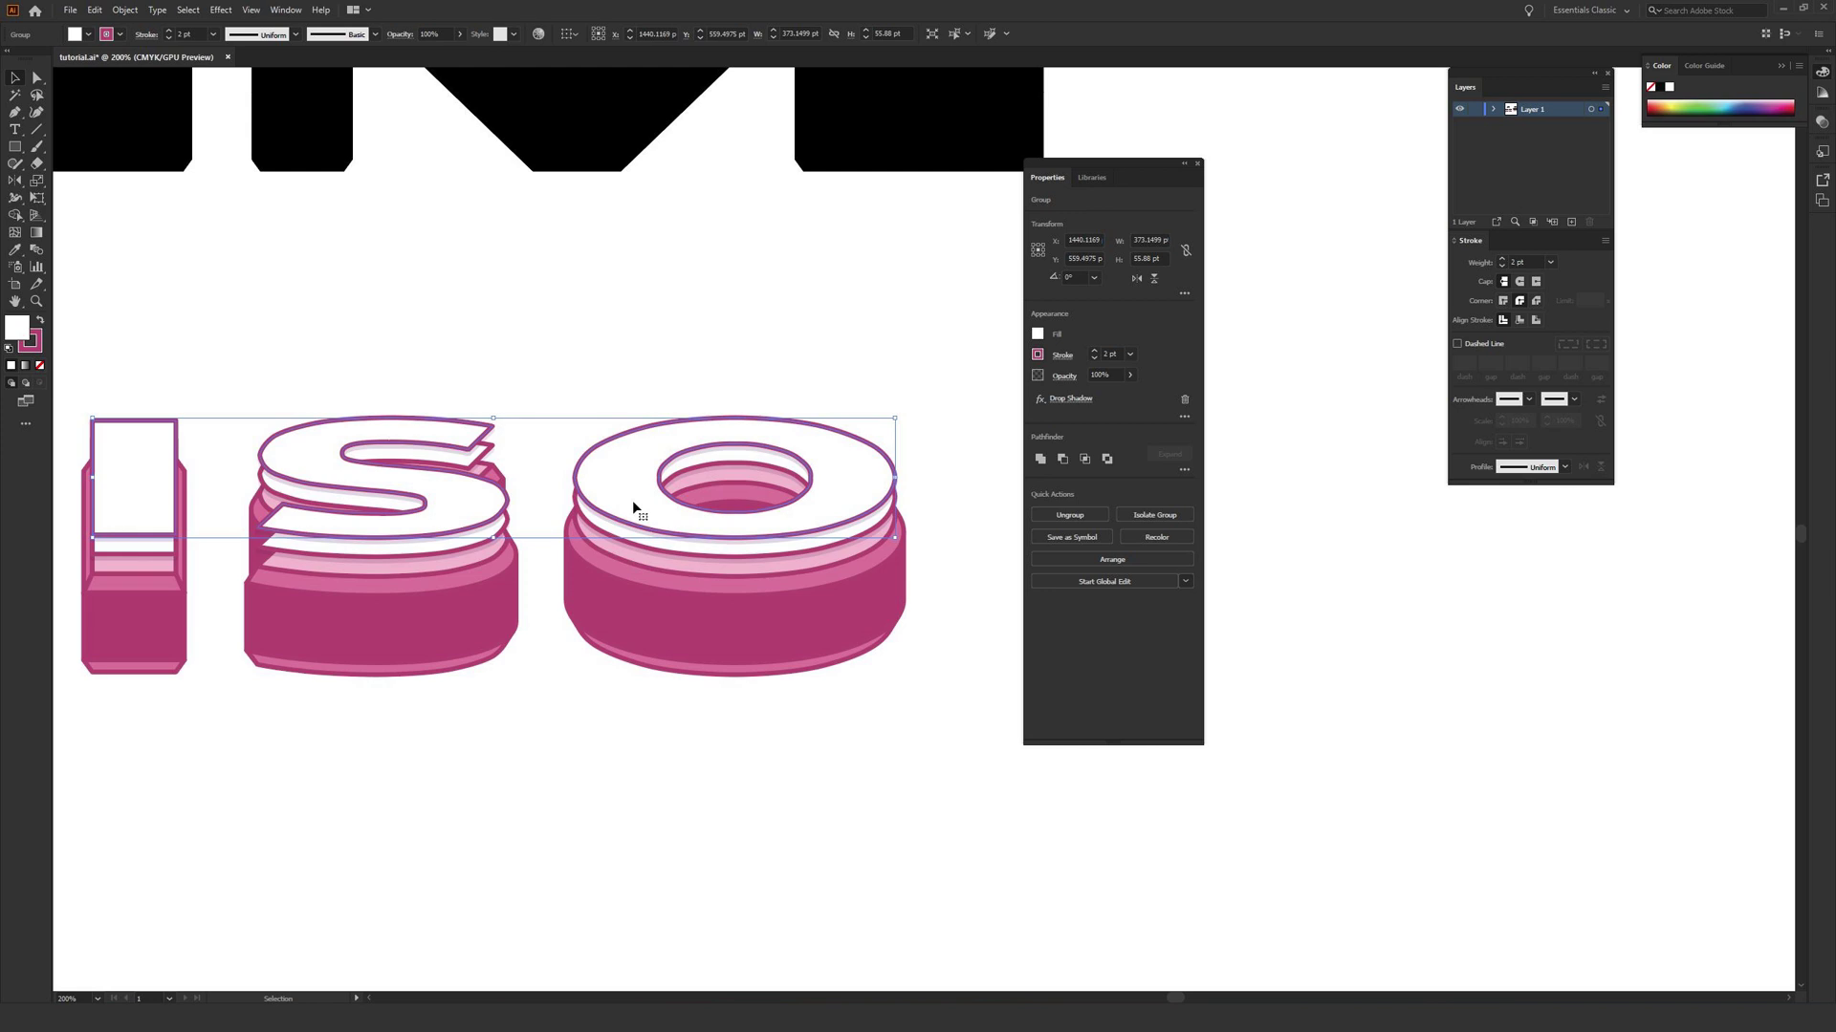
pyautogui.hotkey('ctrl', 'd')
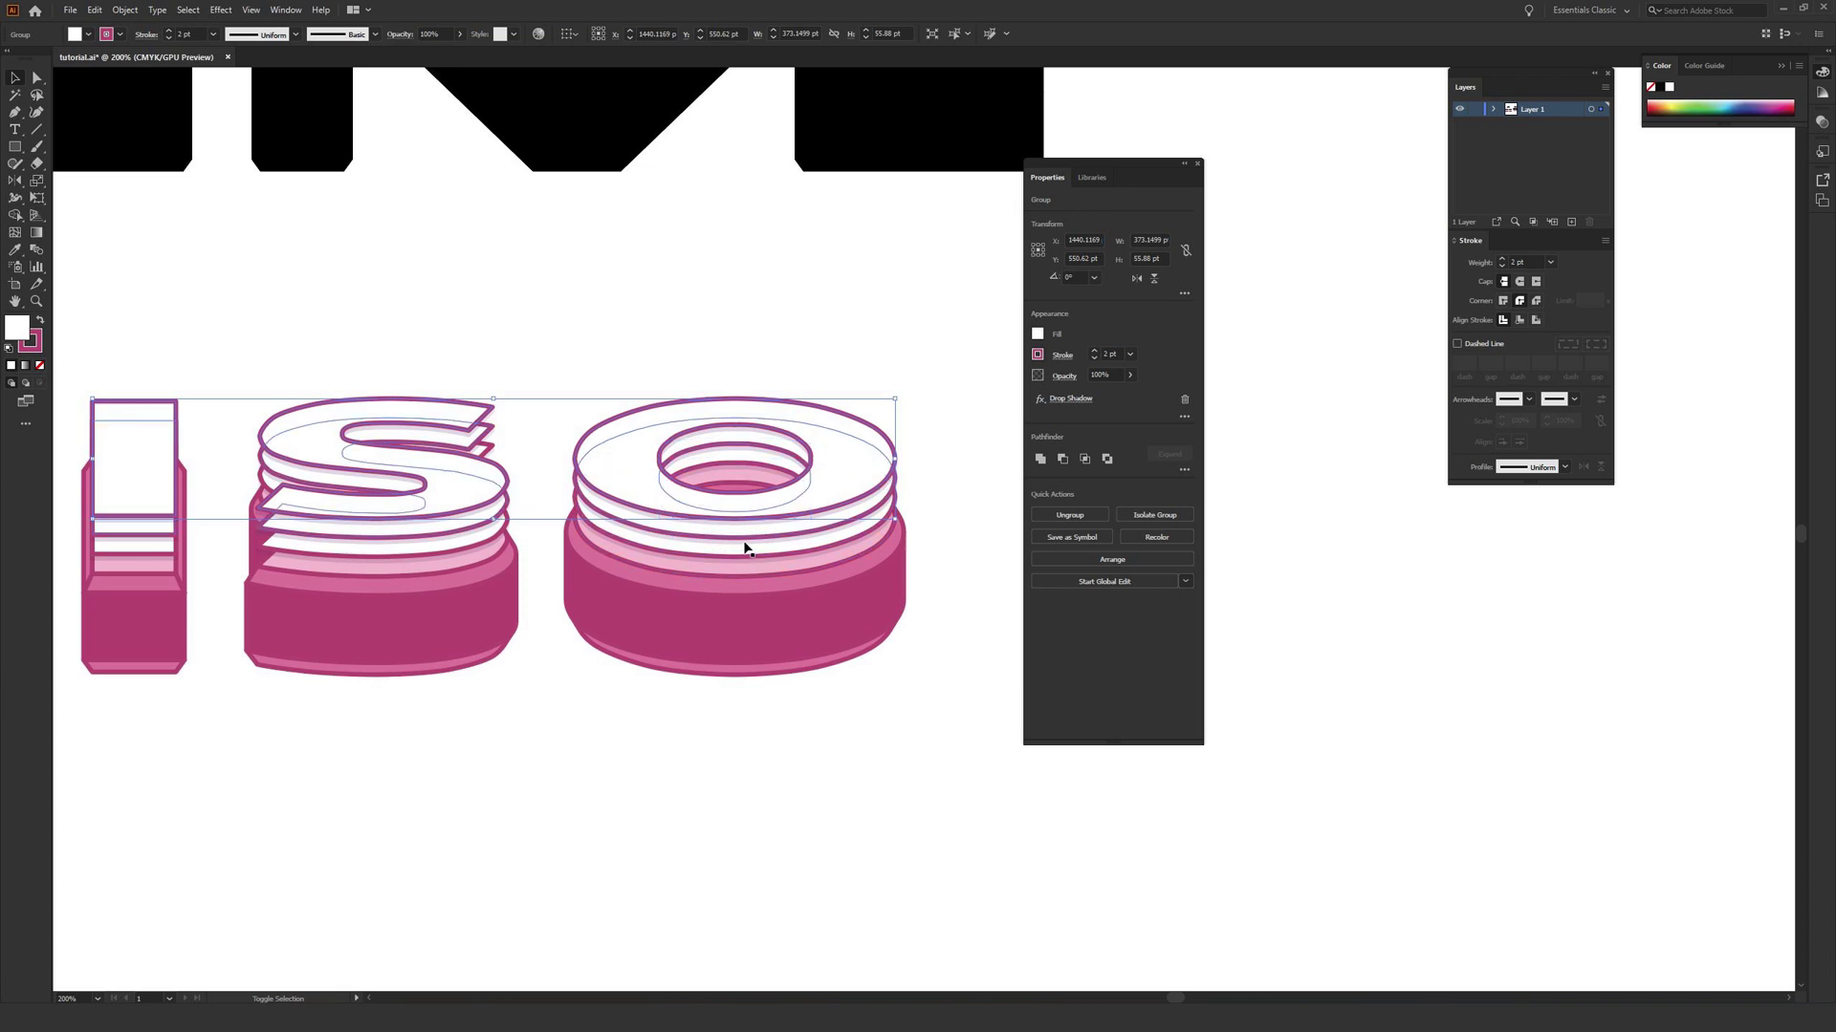
pyautogui.click(827, 358)
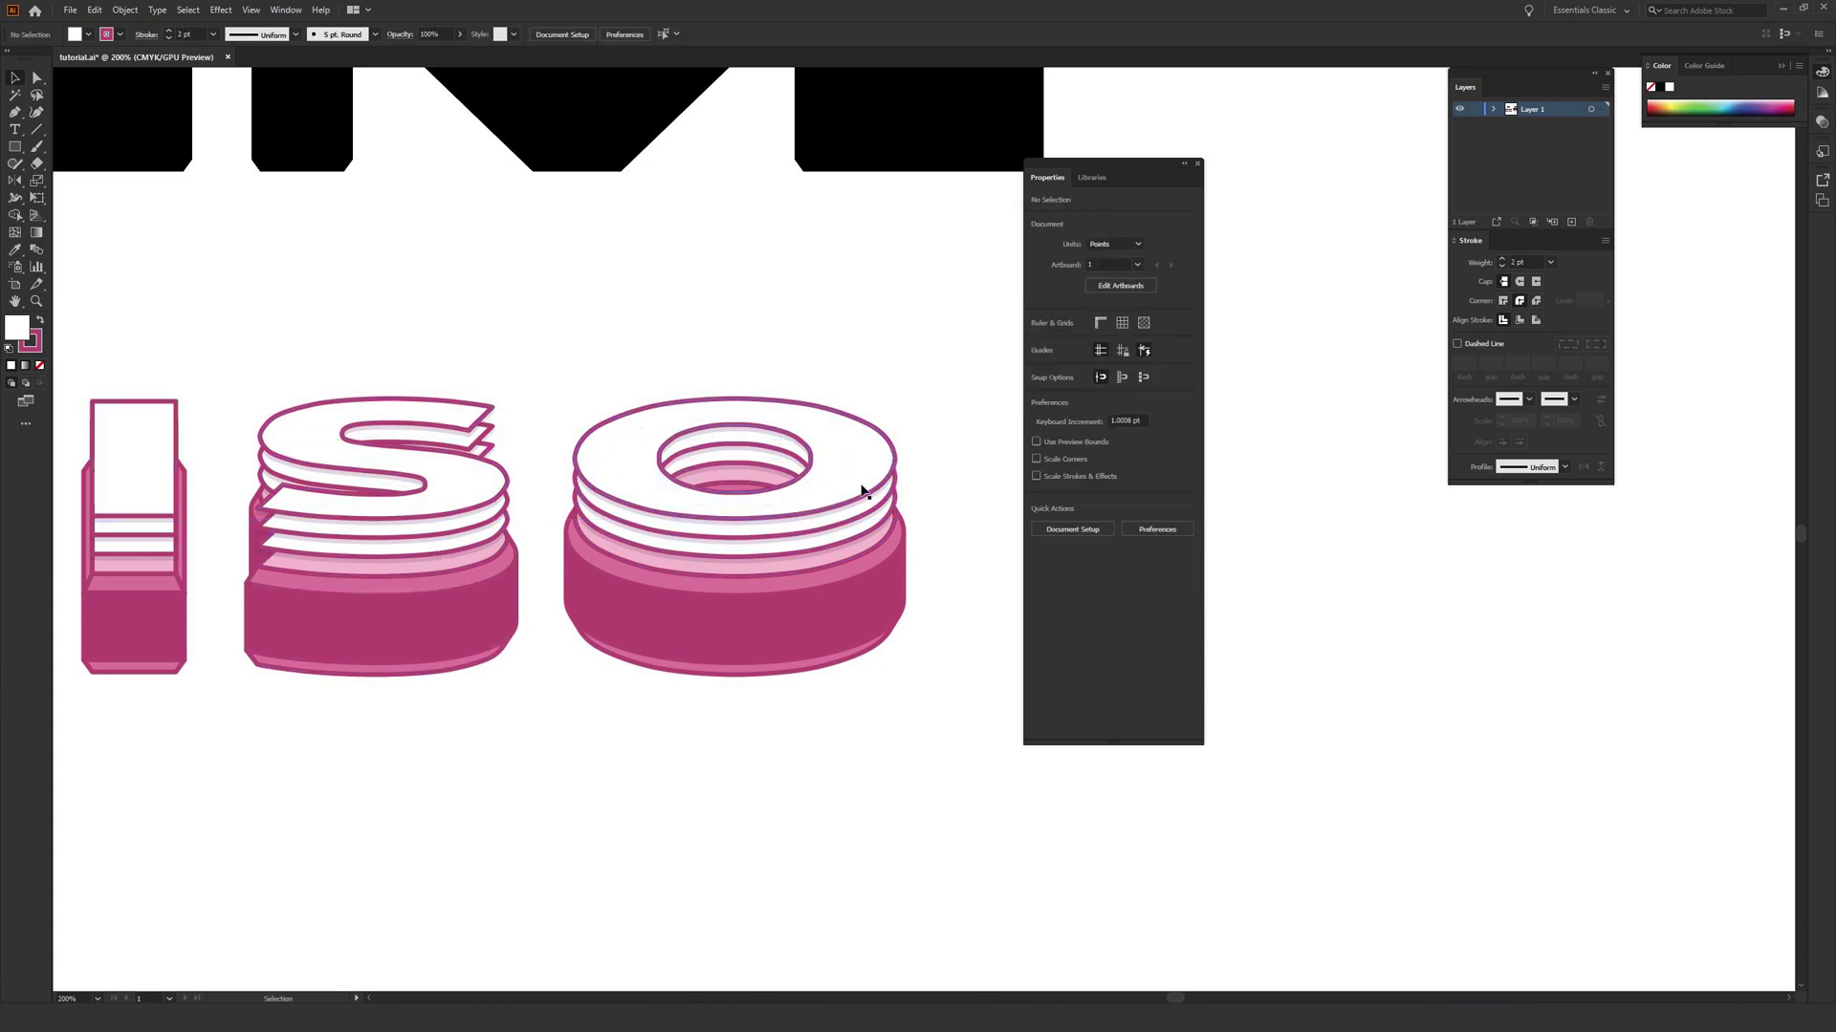
# Select all three stacked white layers and duplicate them about 82 pt straight down, over the lower part of the pink lettering
pyautogui.click(858, 445)
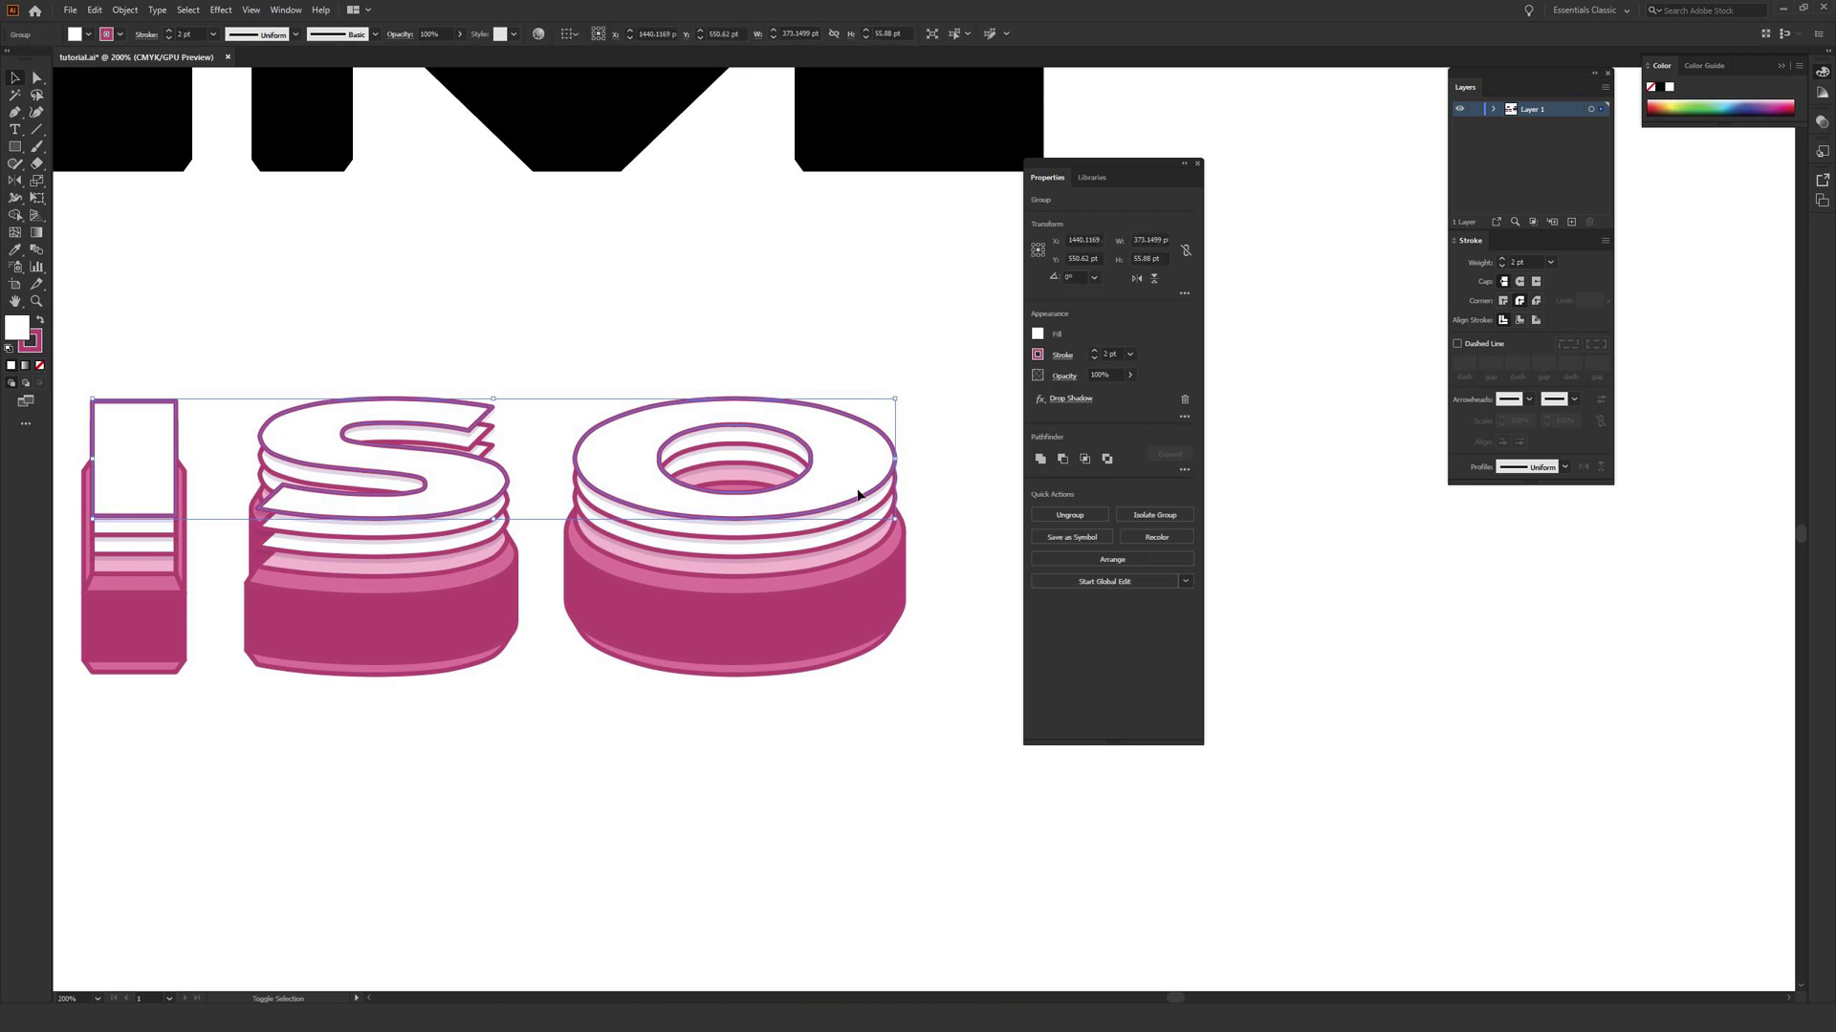
pyautogui.keyDown('shift'); pyautogui.click(857, 541); pyautogui.keyUp('shift')
pyautogui.keyDown('shift'); pyautogui.click(858, 545); pyautogui.keyUp('shift')
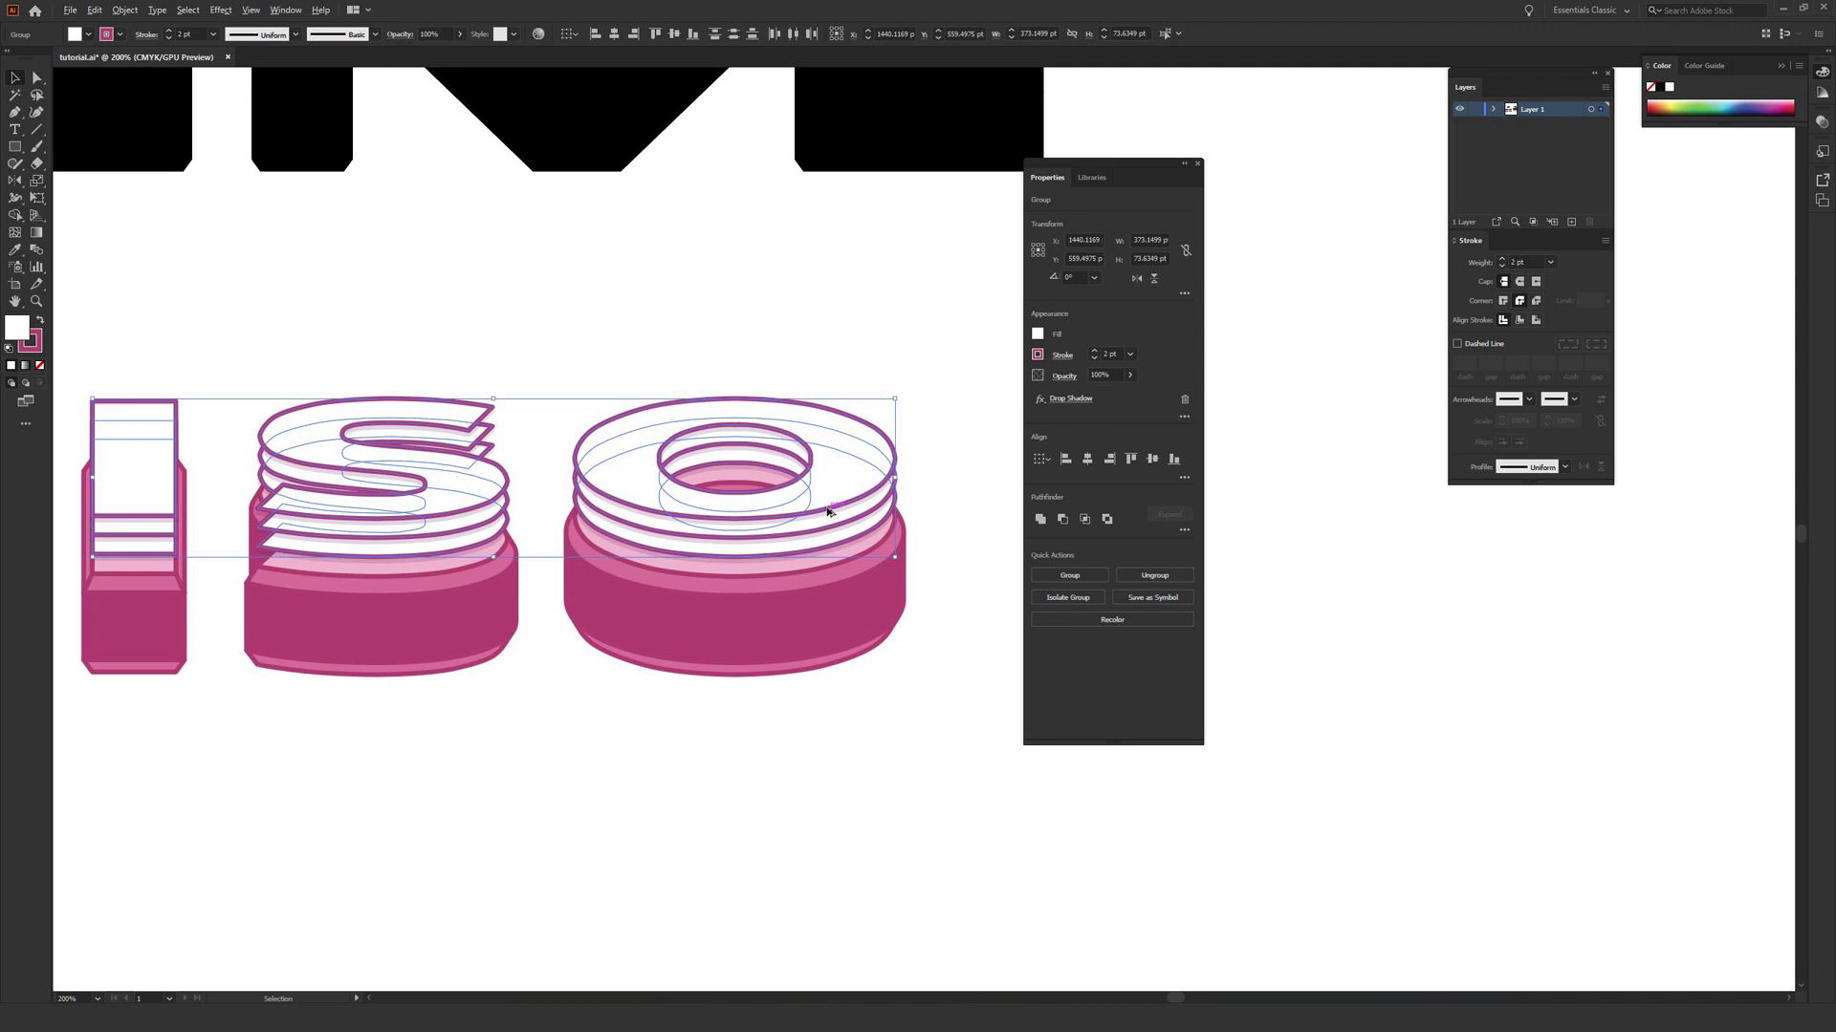
pyautogui.moveTo(827, 512); pyautogui.dragTo(820, 690)
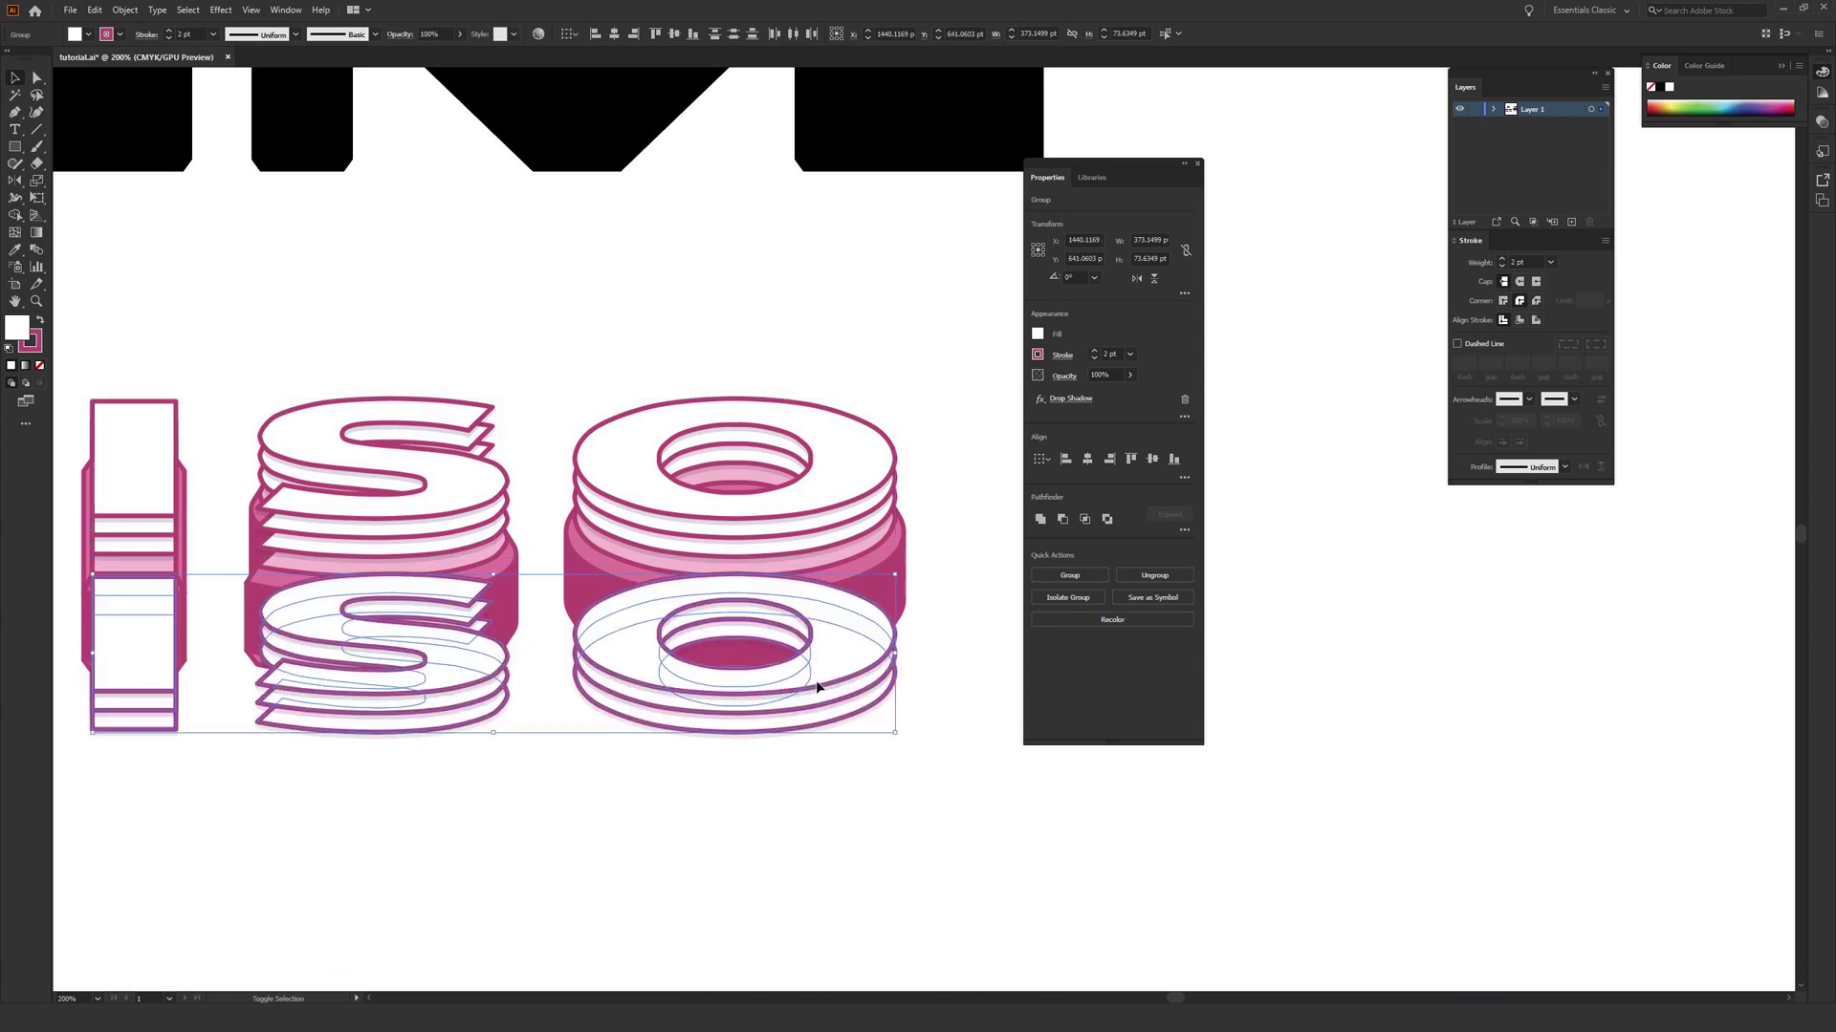
# Send the duplicated lower white layers to the back, behind the pink lettering
pyautogui.scroll(-3, 701, 730)
pyautogui.hscroll(-3, 700, 730)
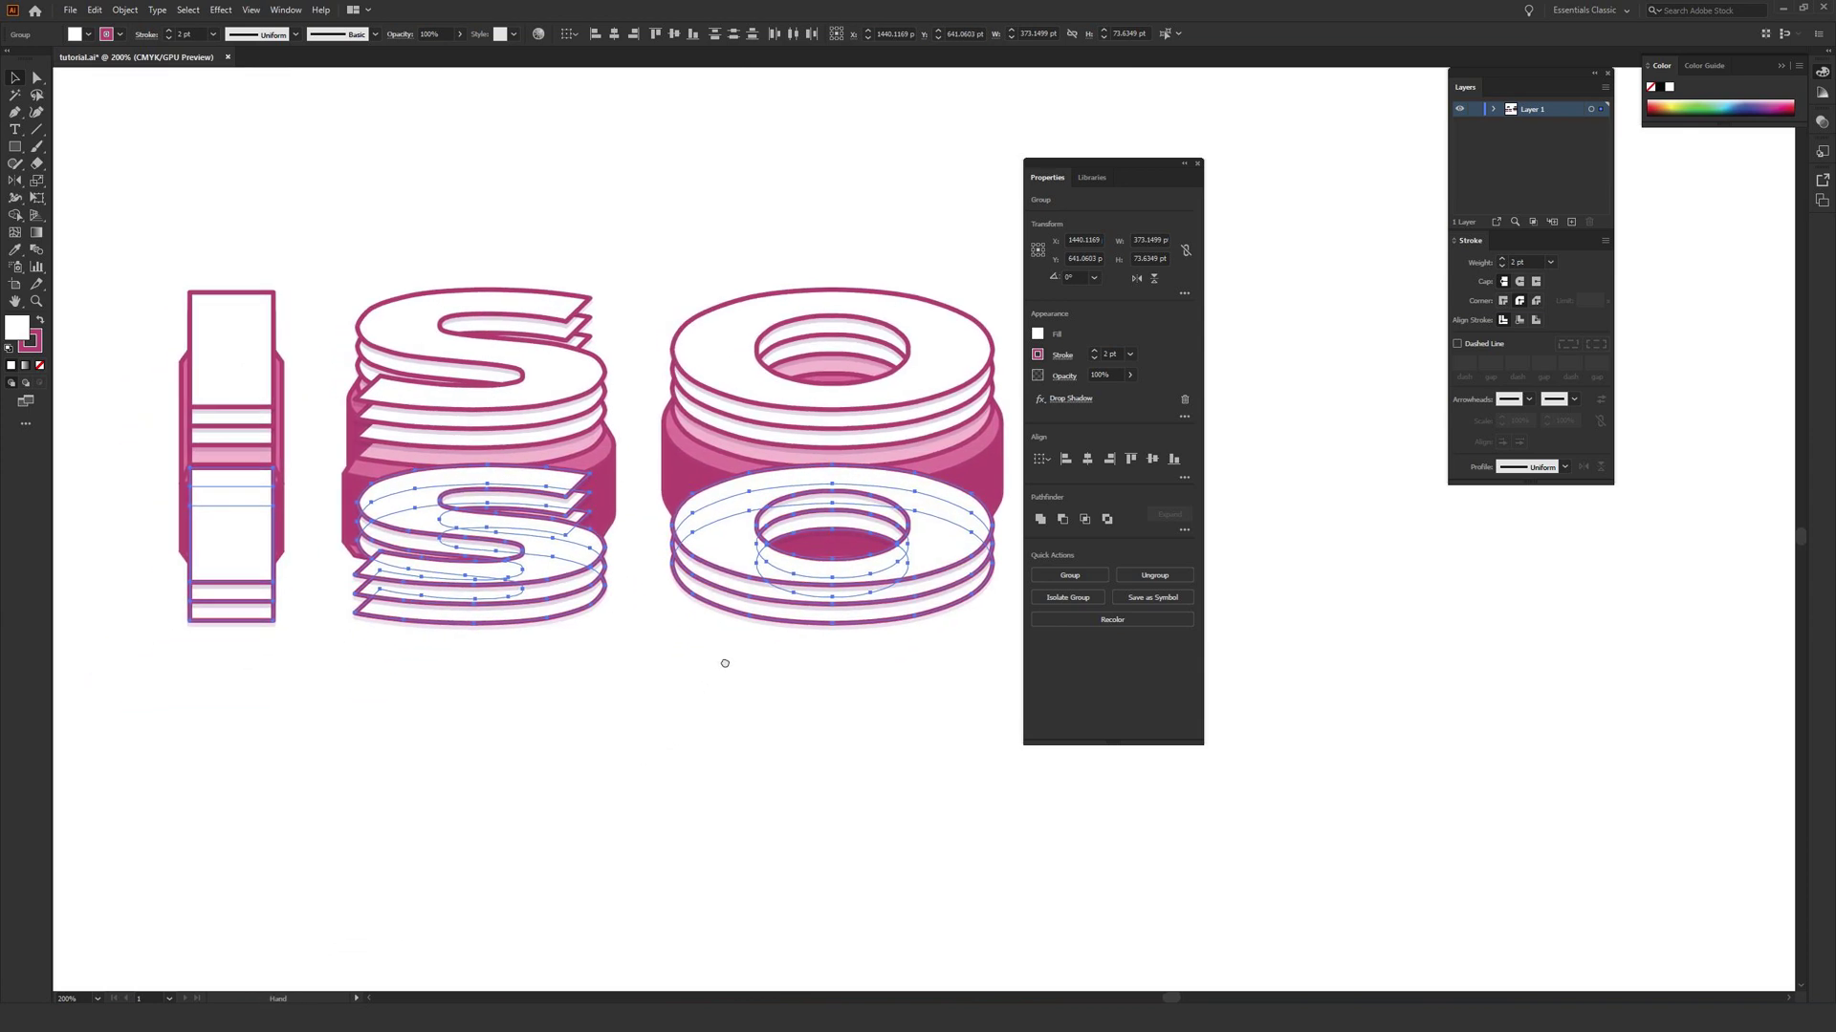
pyautogui.rightClick(795, 587)
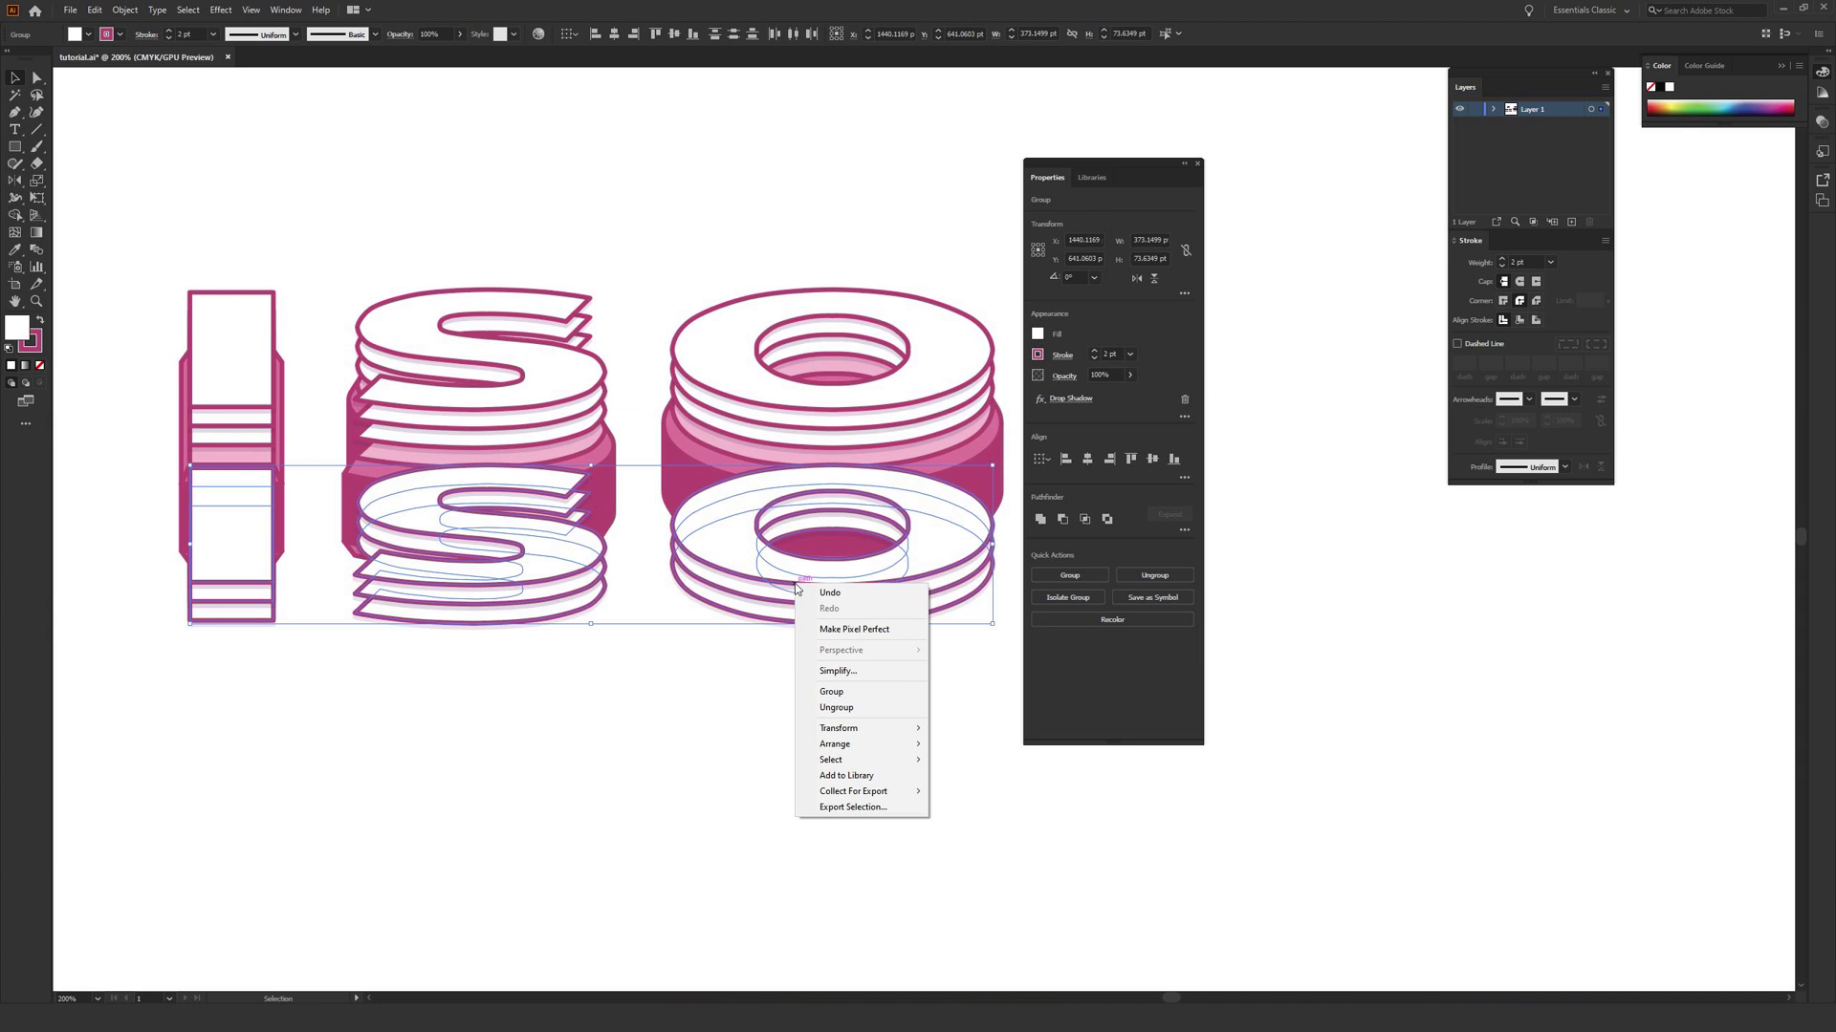
pyautogui.moveTo(865, 744)
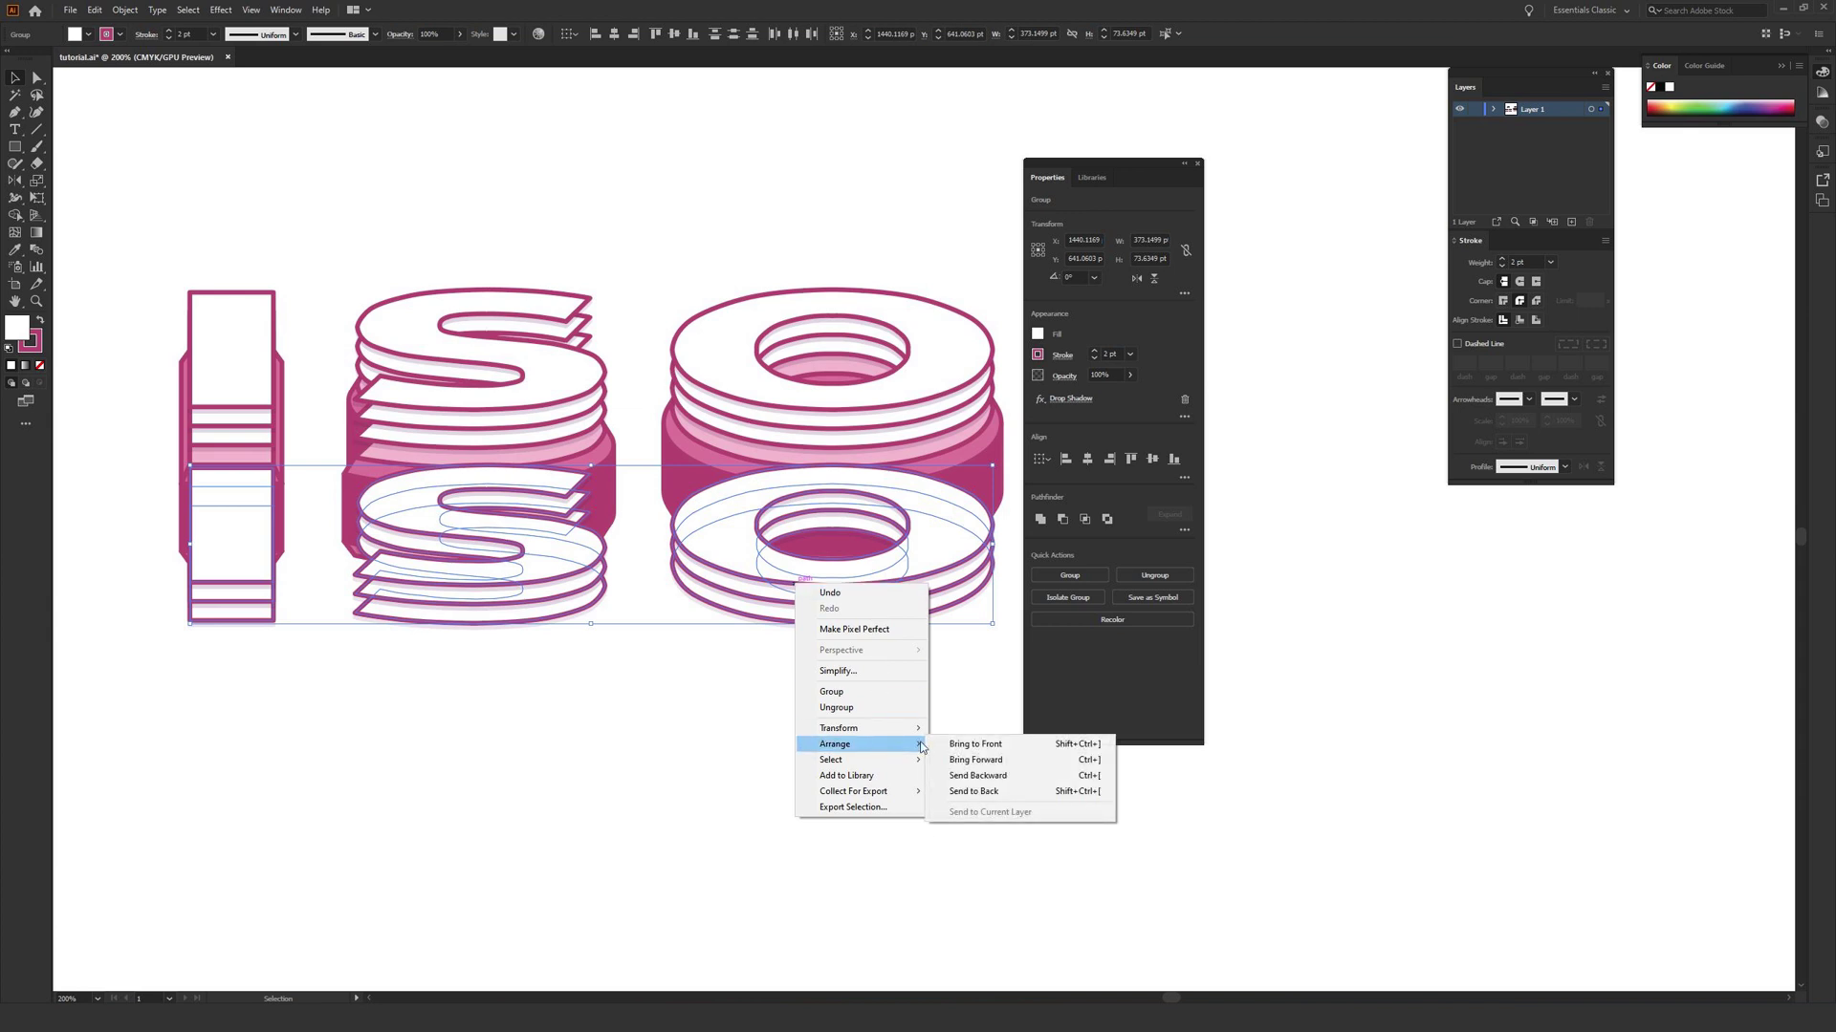
pyautogui.click(1009, 792)
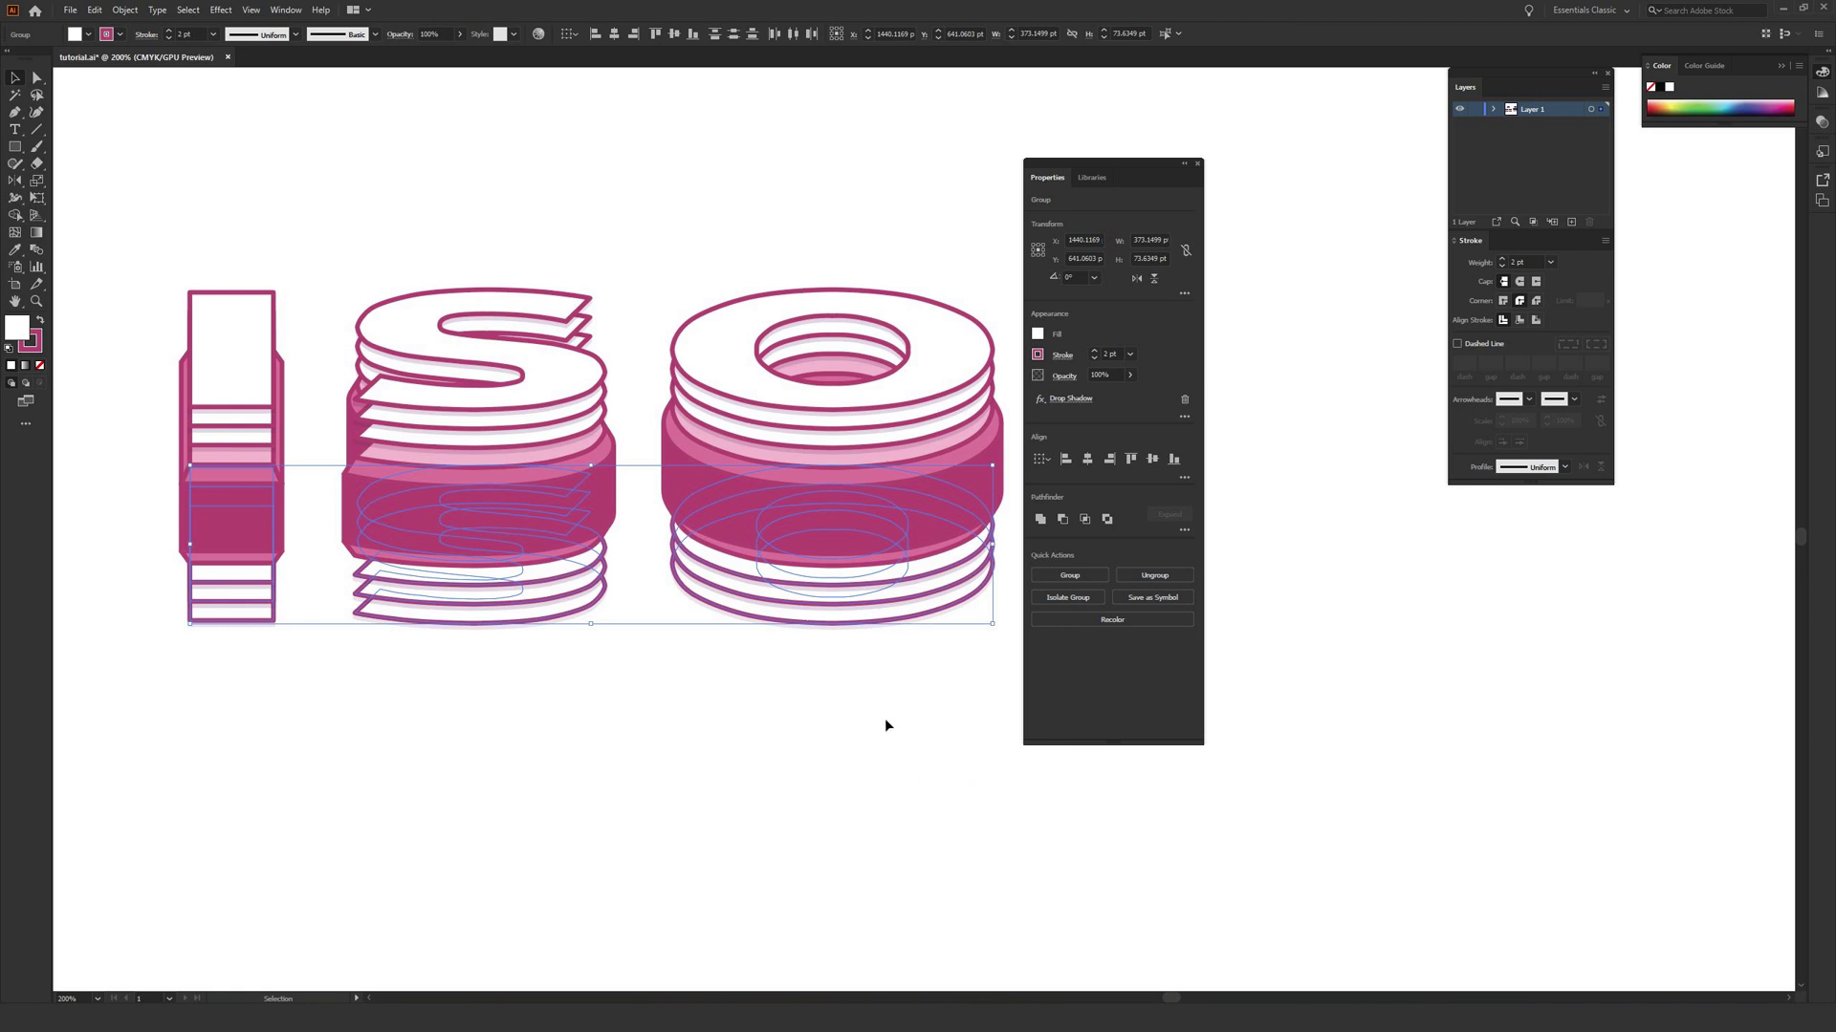
# Nudge the lower white layers slightly up towards the pink lettering, deselect them, and save the document
pyautogui.press('Up')
pyautogui.click(868, 686)
pyautogui.moveTo(777, 694); pyautogui.dragTo(747, 715)
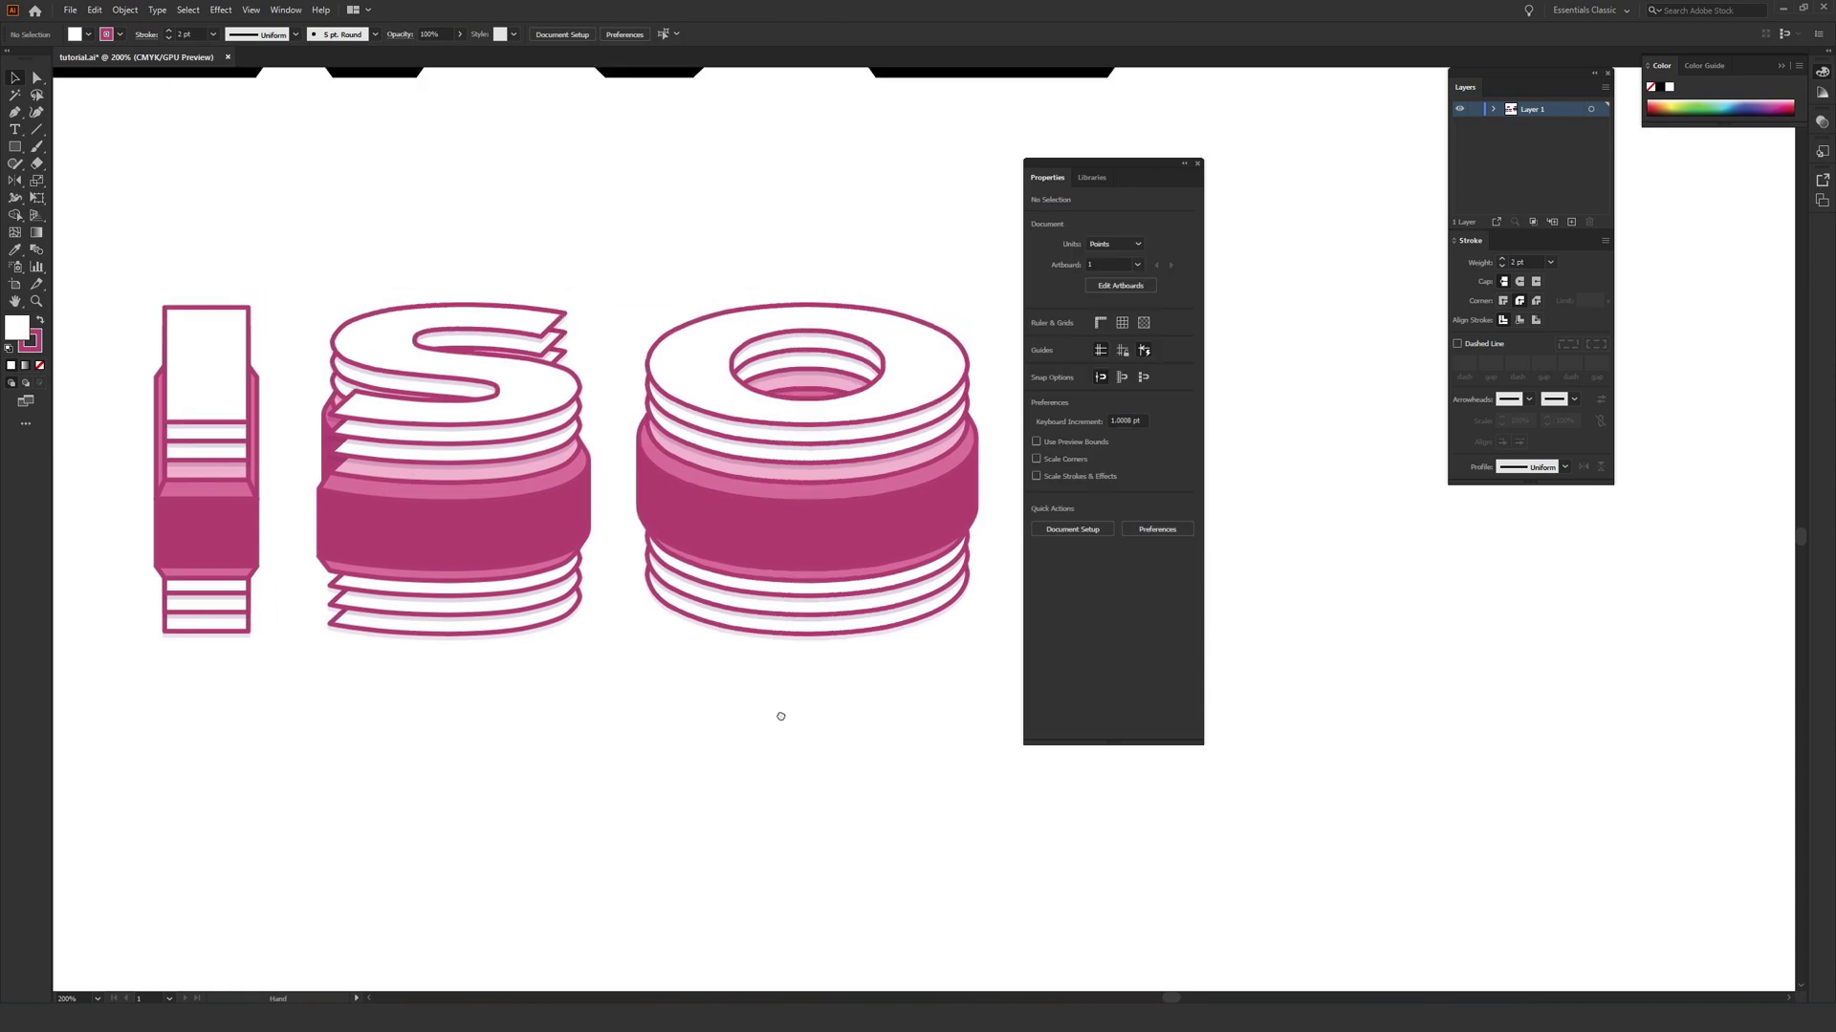
pyautogui.hotkey('ctrl', 's')
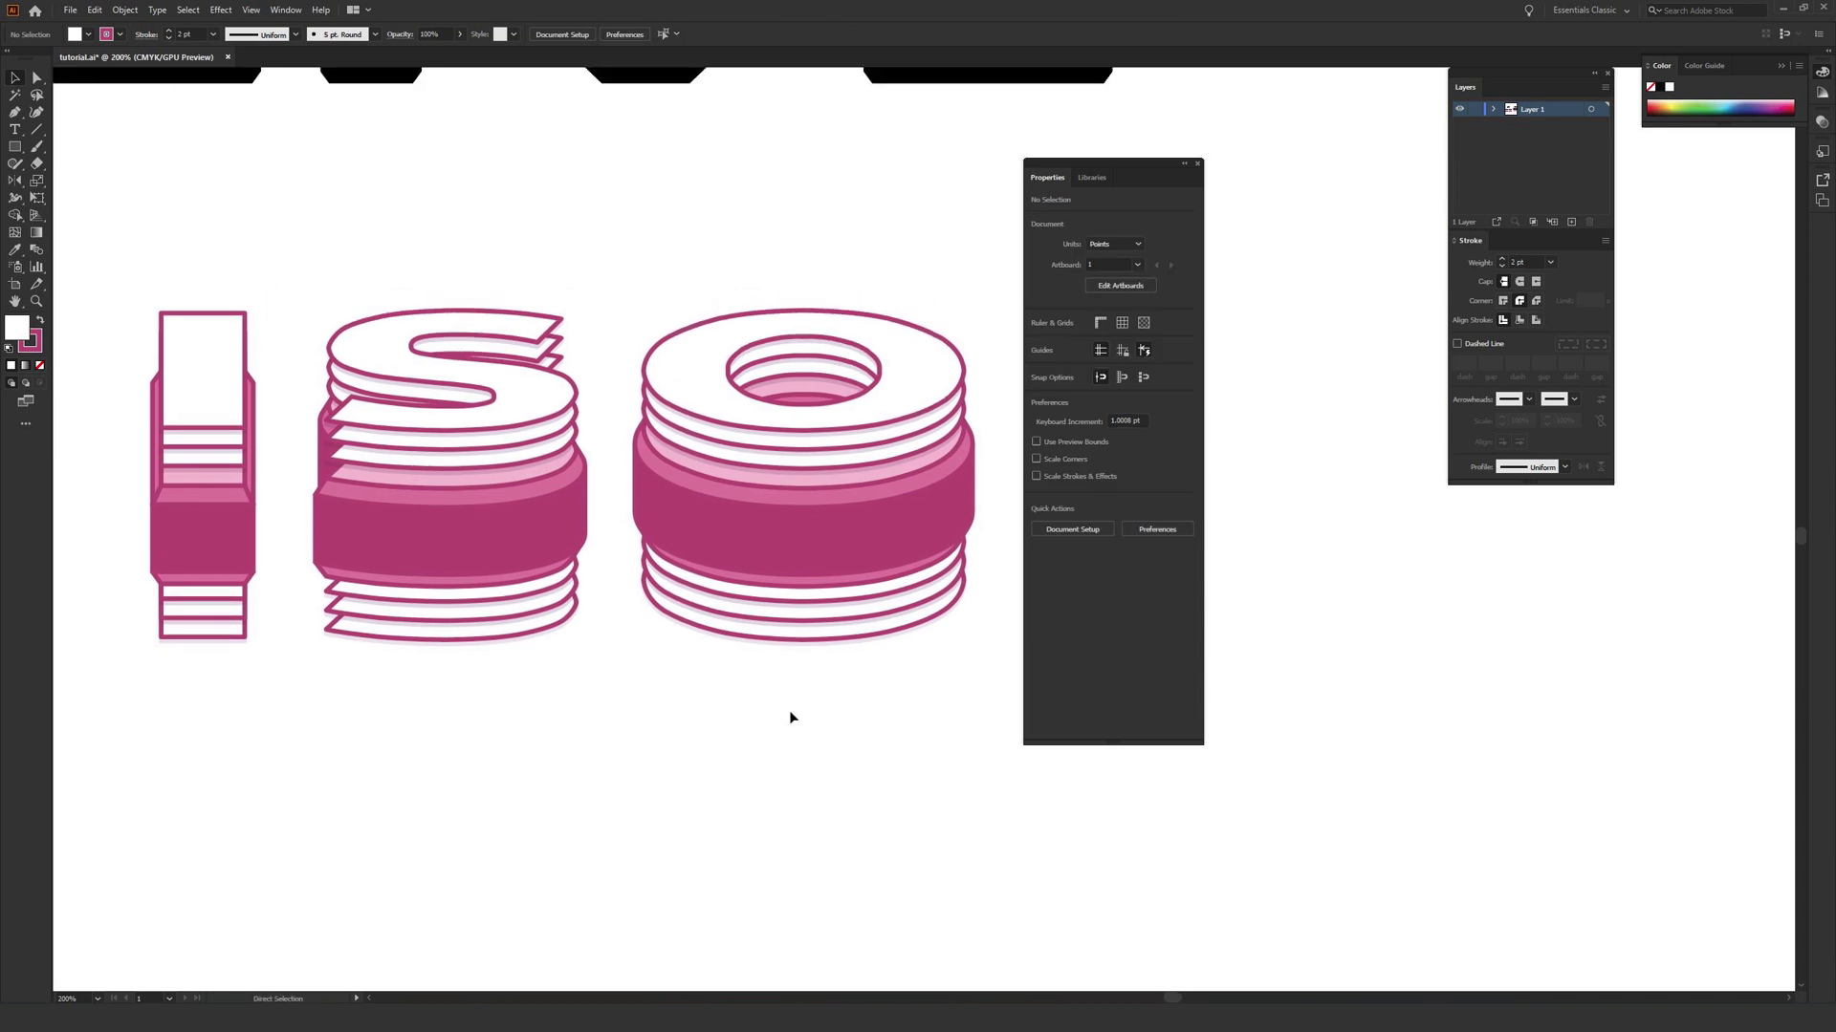